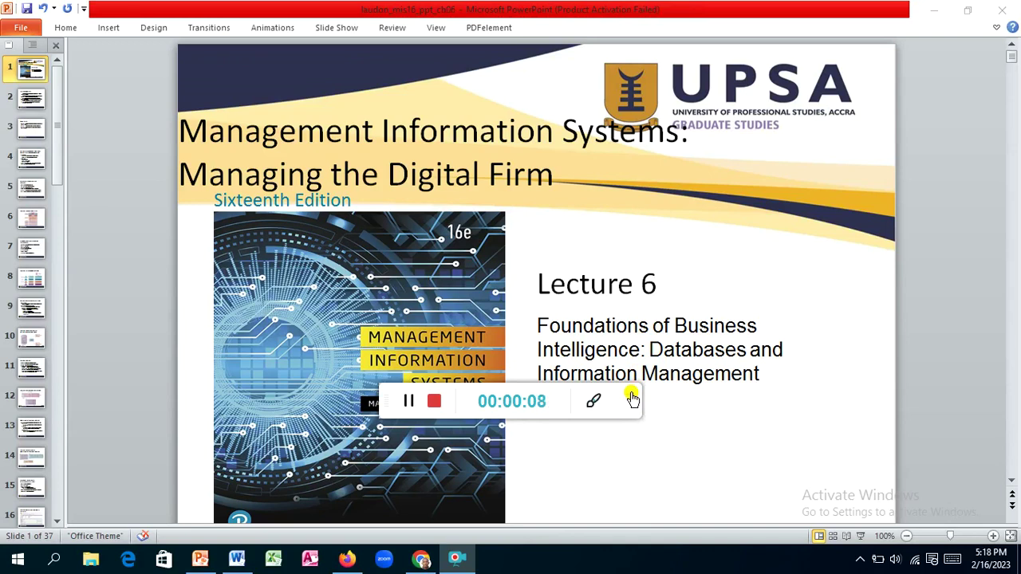
Show the Student Database Plan document in Word, then bring up Microsoft Access
click(631, 399)
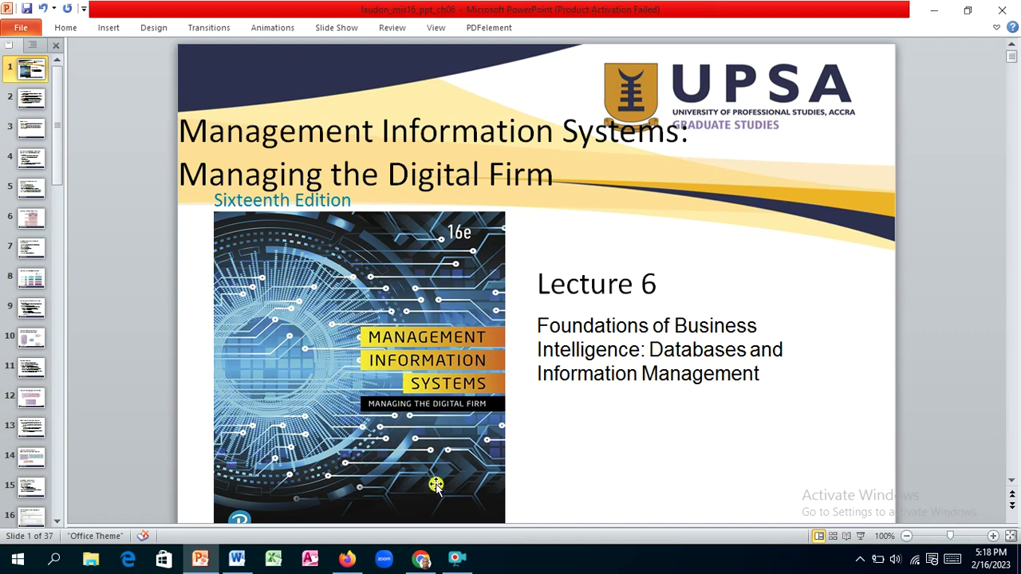
click(231, 558)
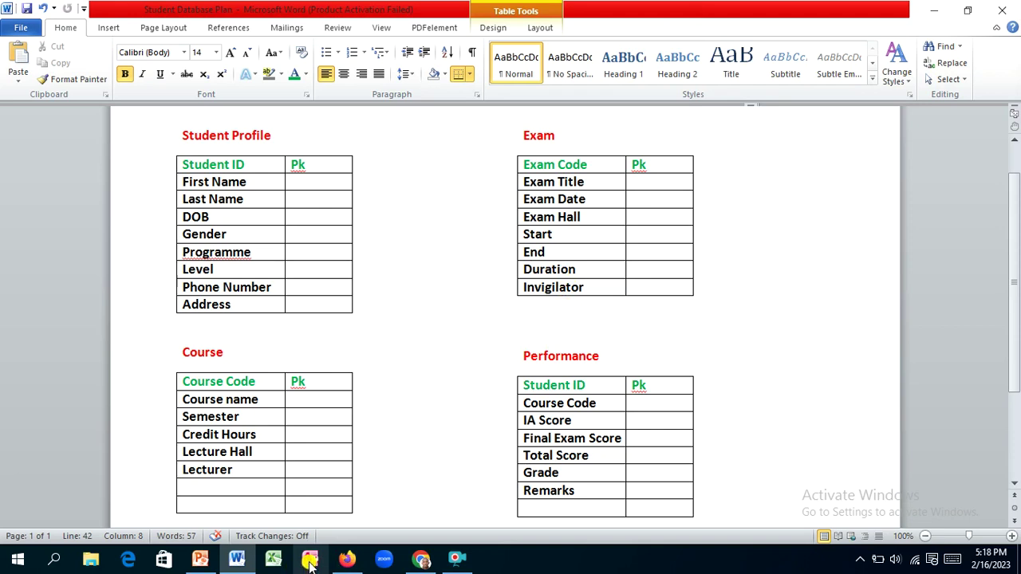
click(310, 562)
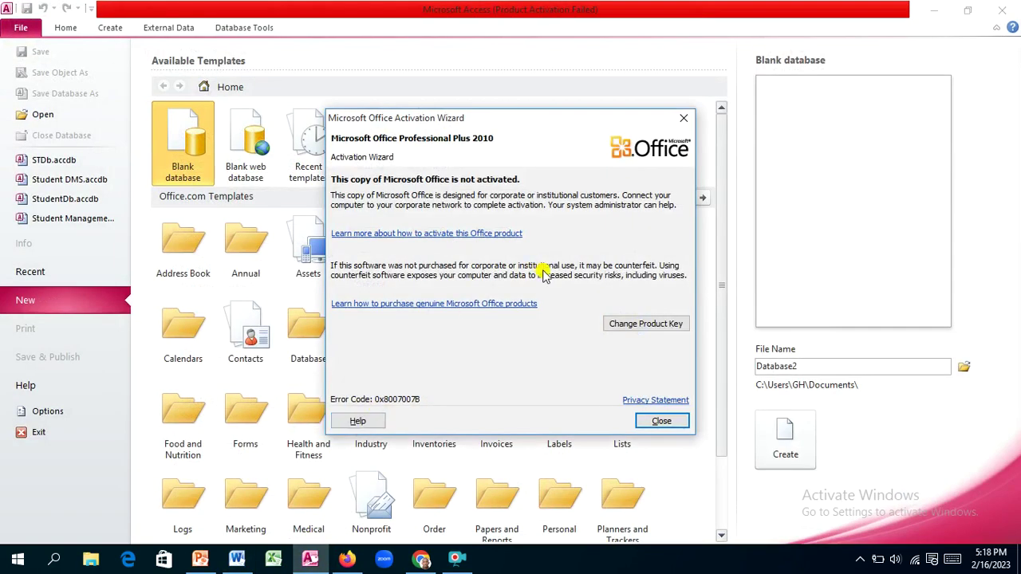
Close the Office activation notice and open STDb.accdb from the recent files list
click(647, 420)
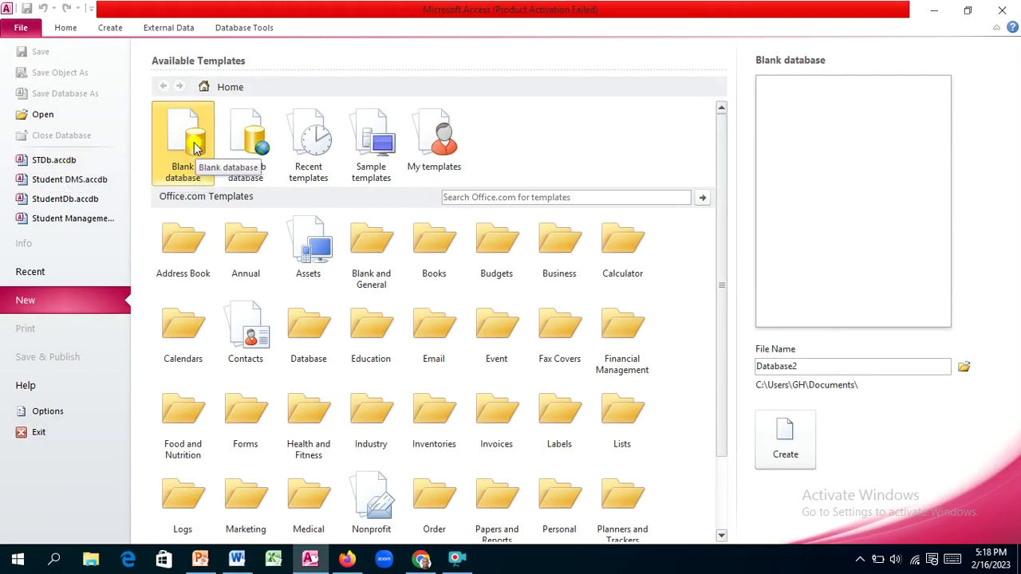
click(58, 162)
click(58, 164)
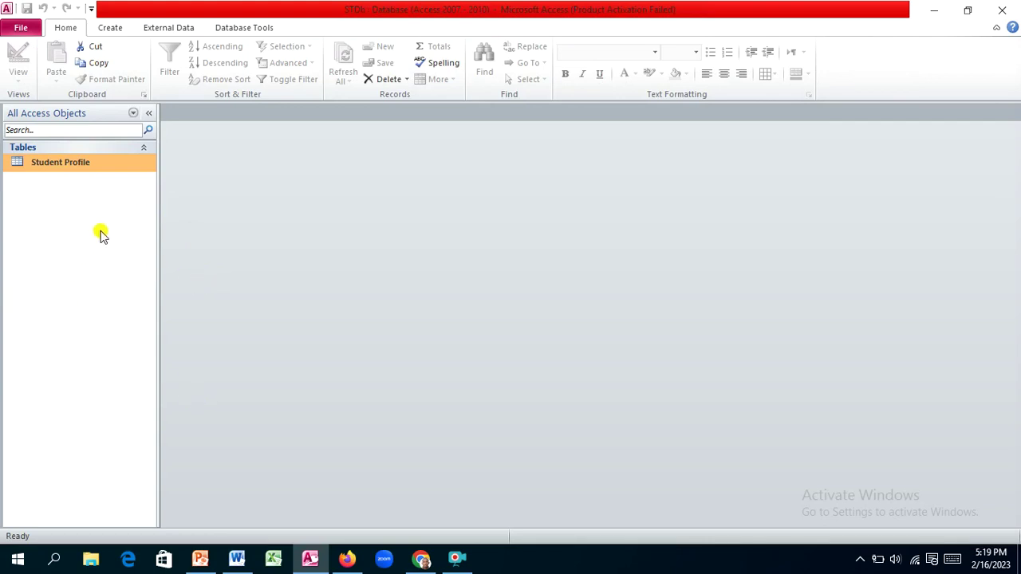
Open the Student Profile table to view its three student records
double_click(77, 168)
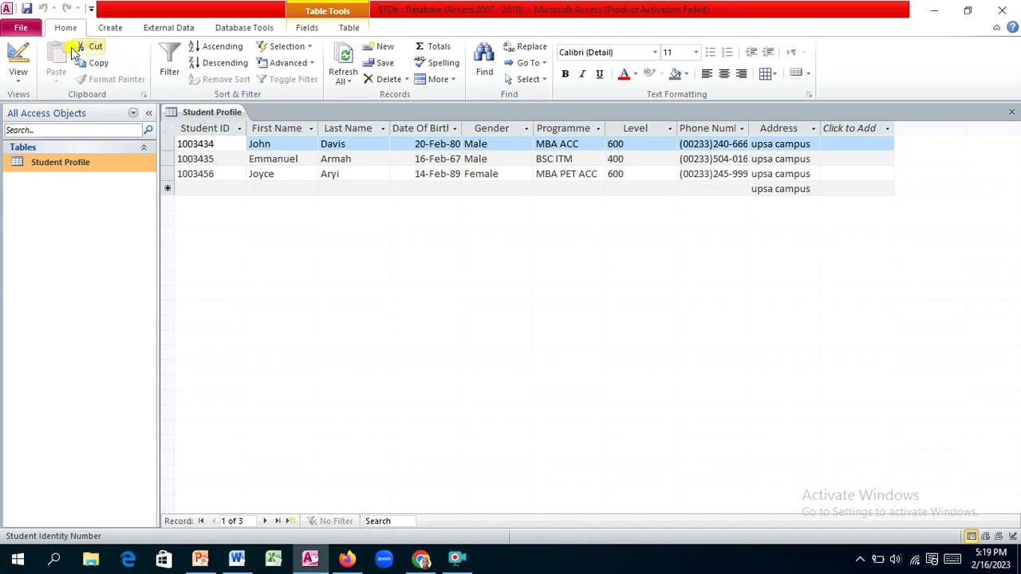
click(110, 28)
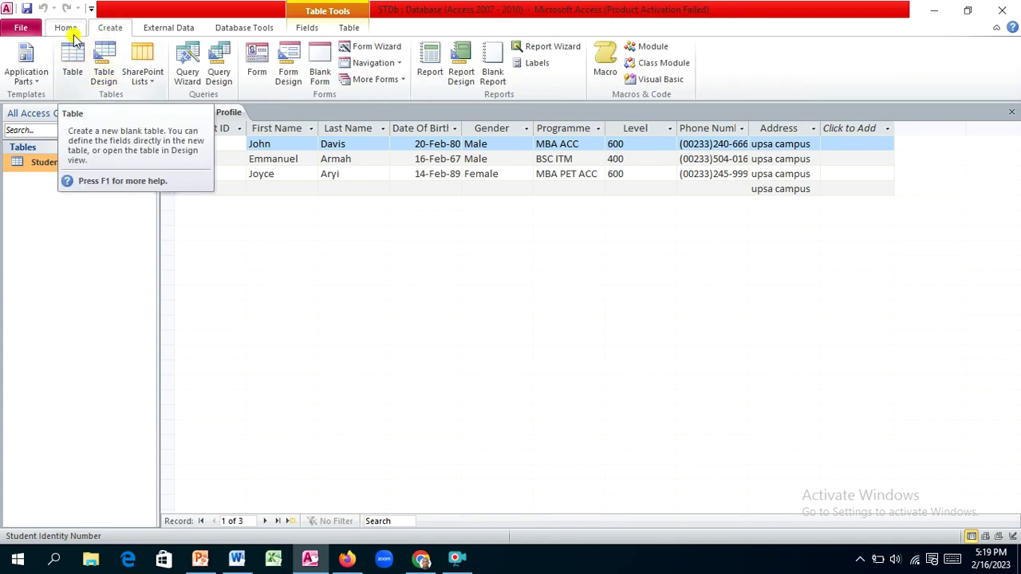
Create a blank Table1 in Design view and bring back the Word database plan
click(106, 74)
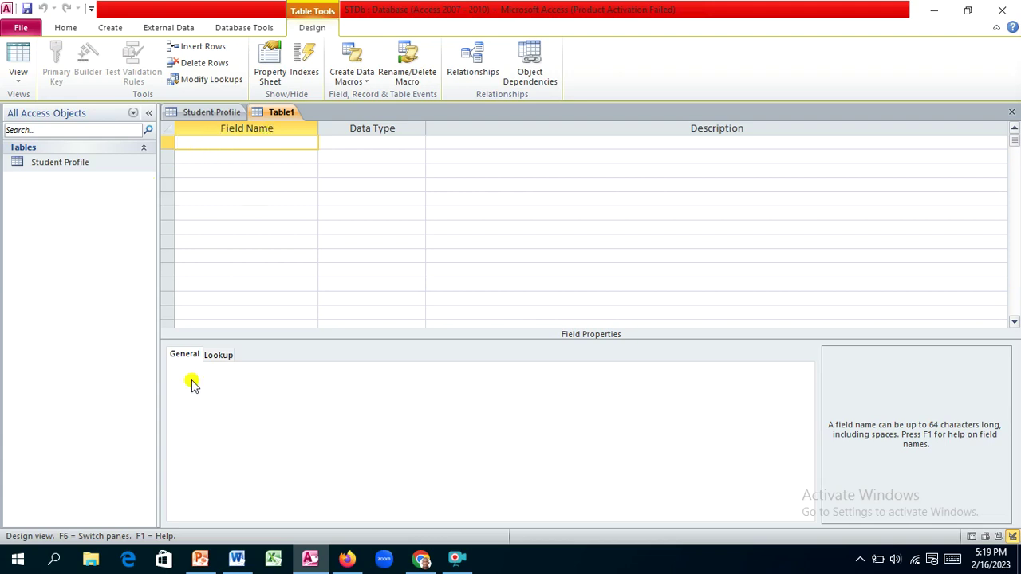
click(234, 561)
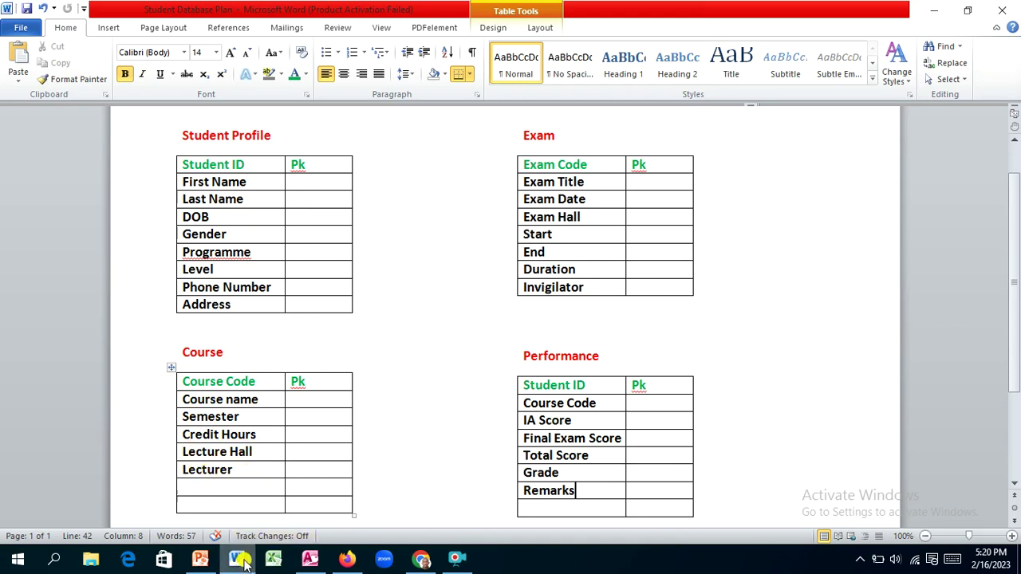
Switch from the Word Course table plan back to Table1 in Access
mouse_move(240, 556)
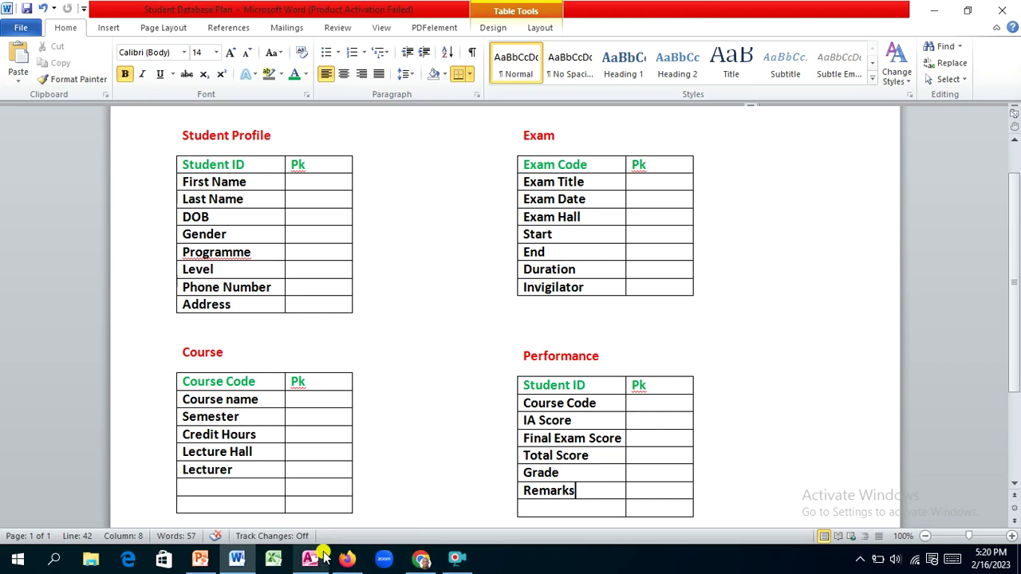
mouse_move(323, 556)
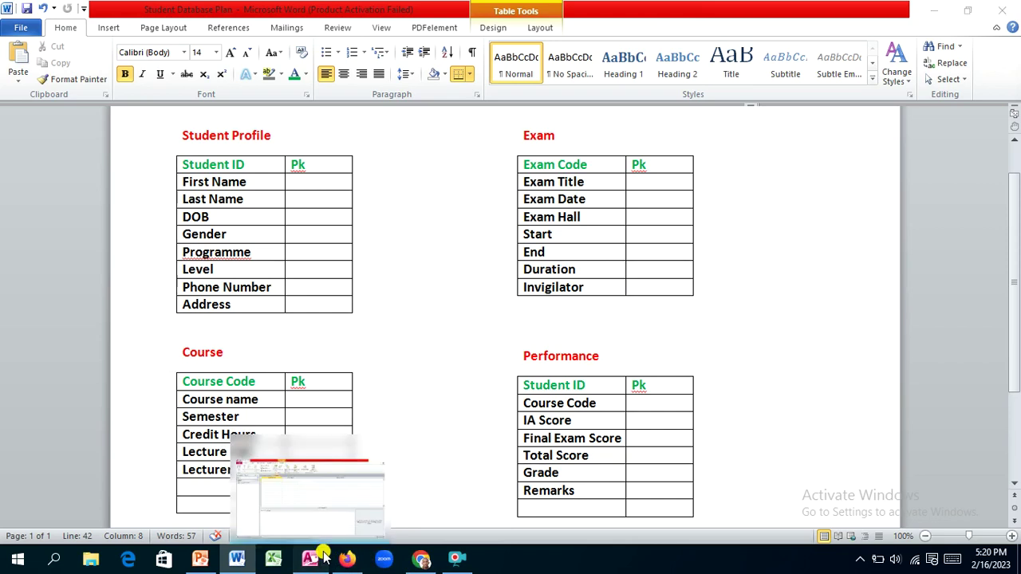
click(323, 555)
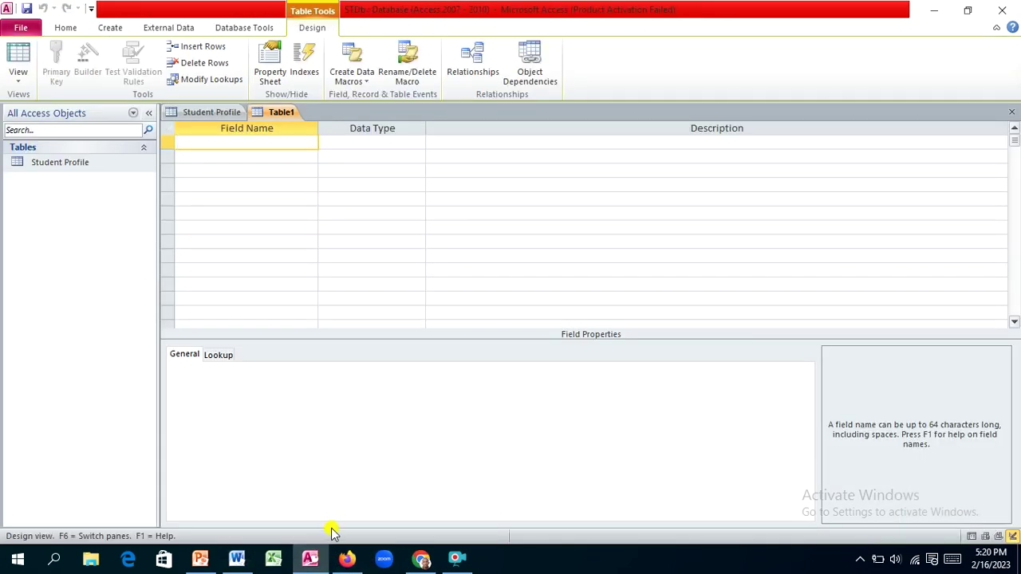
Name the first field Course Code and keep its Text data type
click(195, 137)
text(Course Coded)
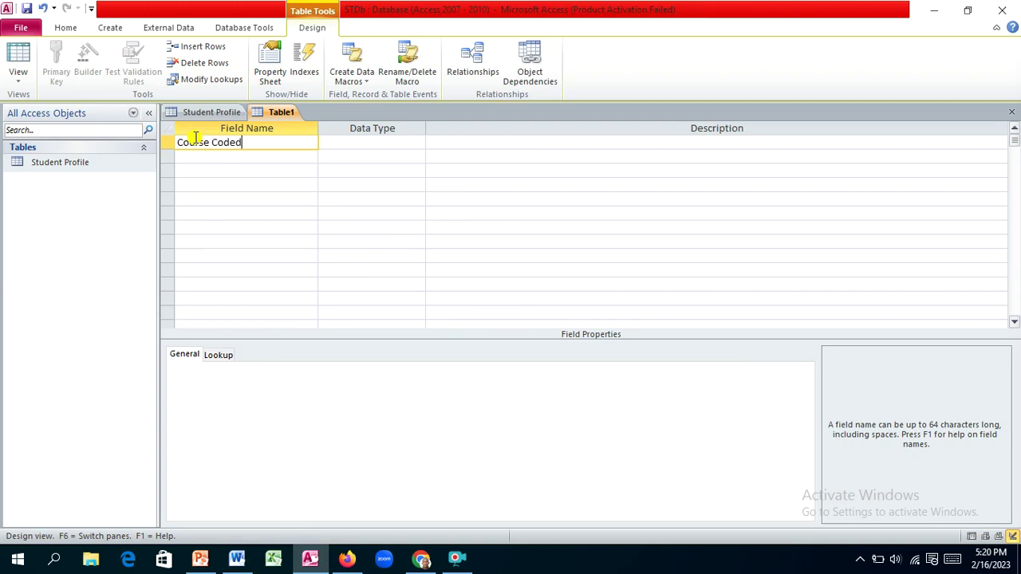
key(BackSpace)
click(236, 157)
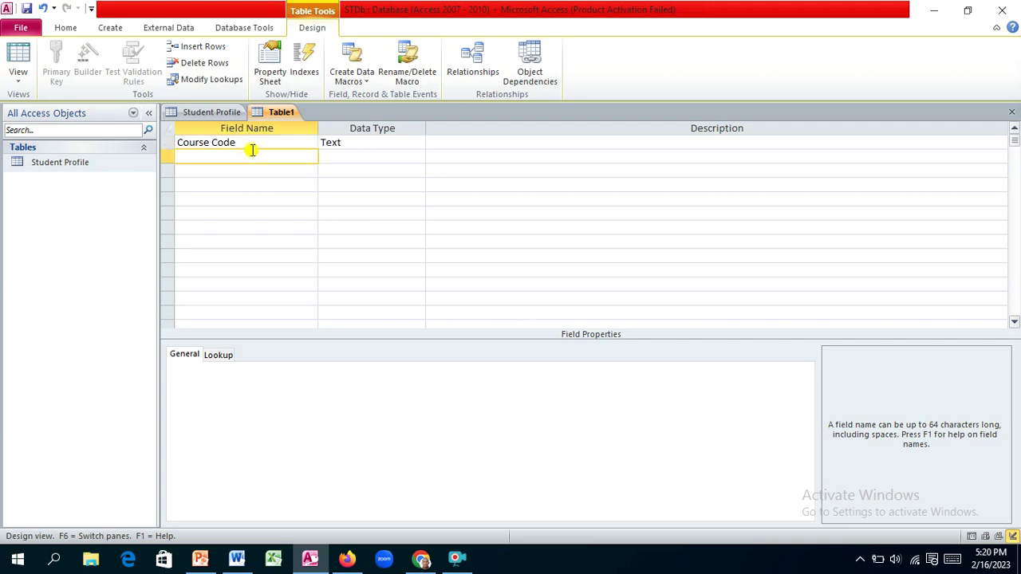
click(358, 141)
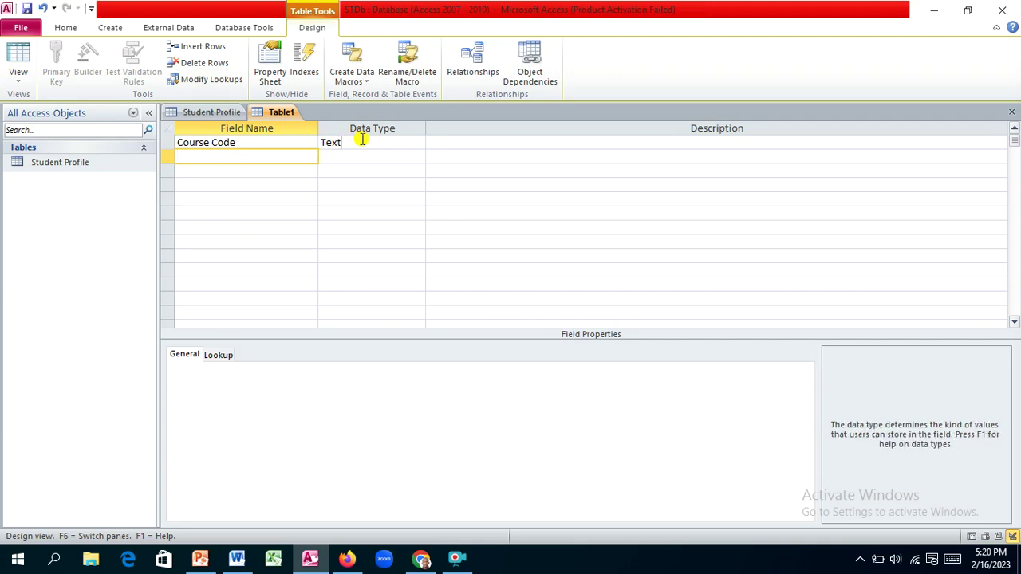
click(418, 142)
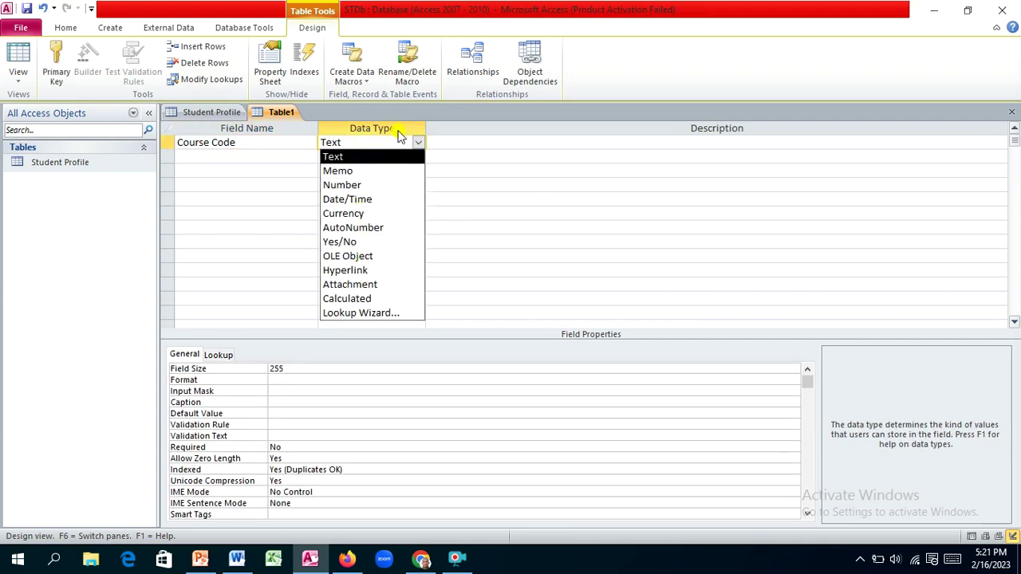
click(390, 154)
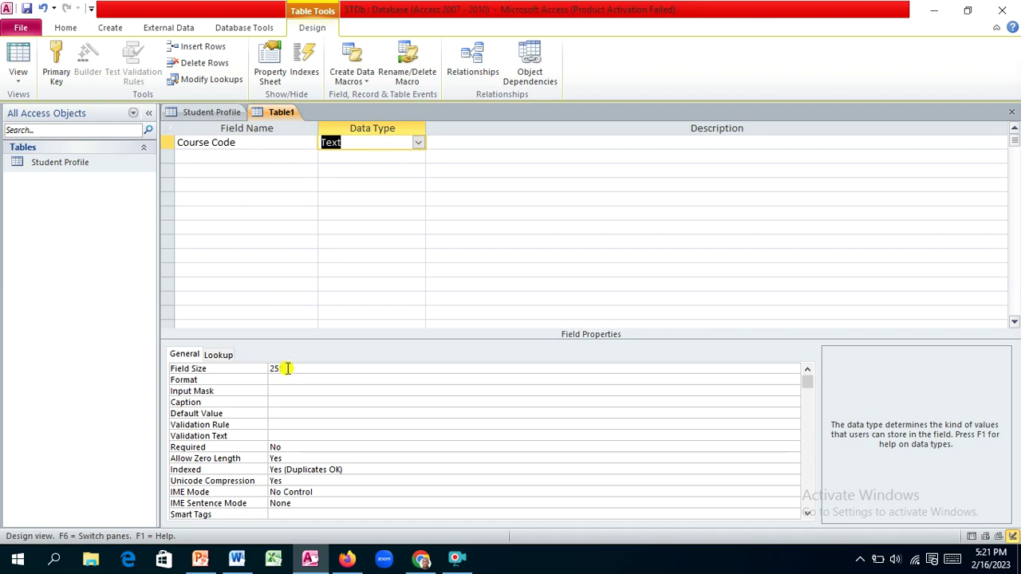
Give Course Code a field size of 10 and the caption 'Course Code'
click(285, 370)
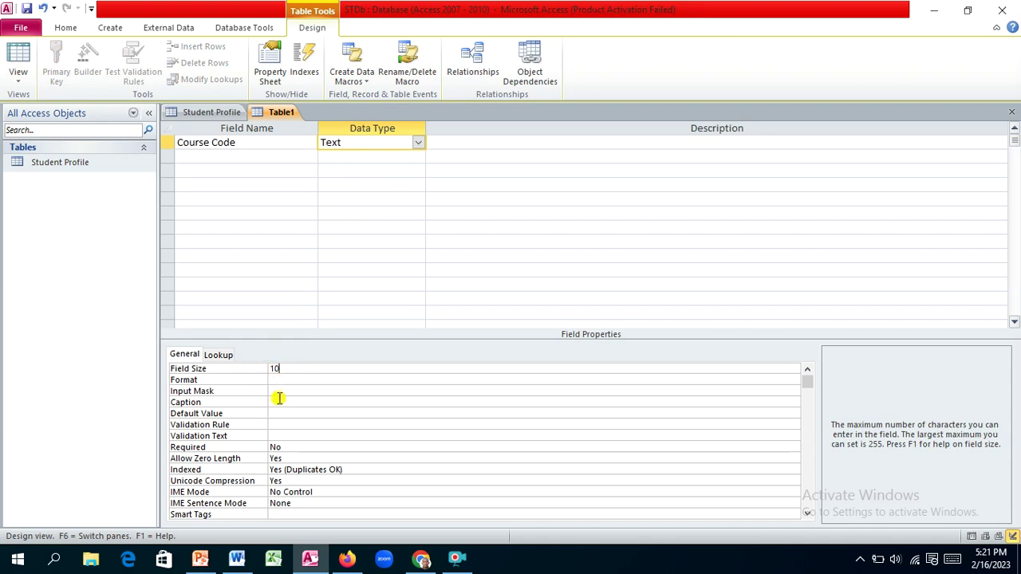
click(276, 400)
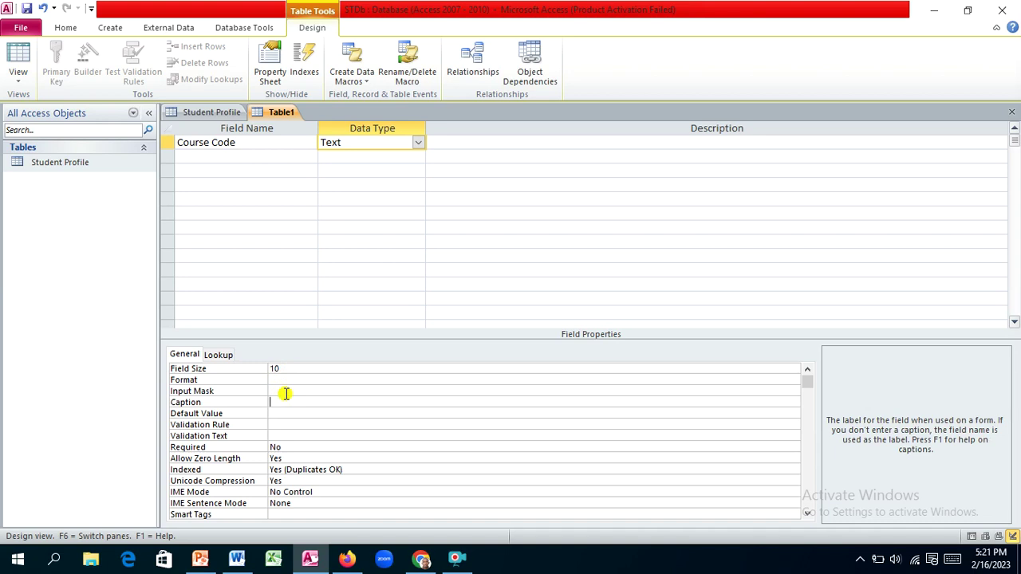
text(Course Code)
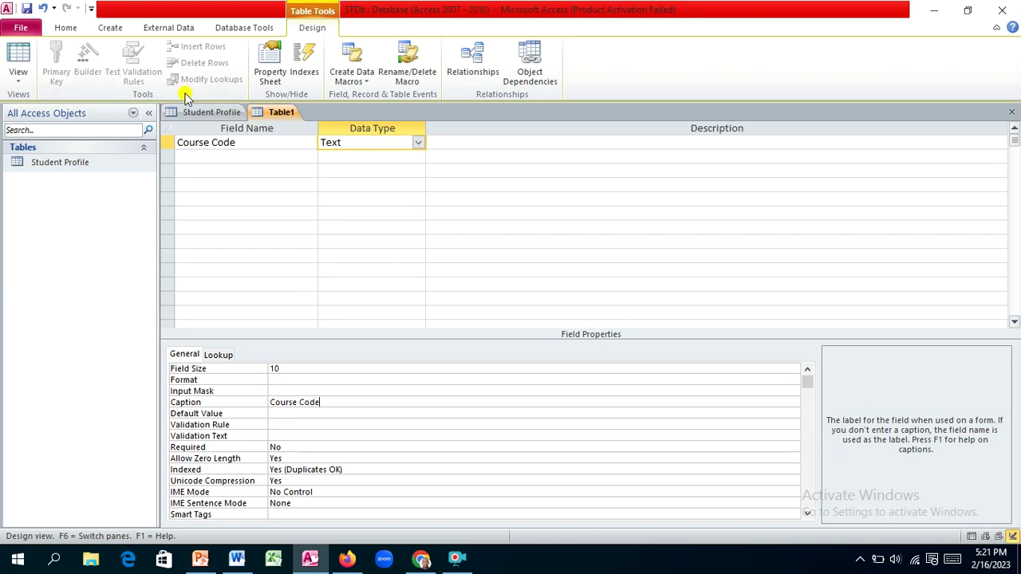
click(200, 156)
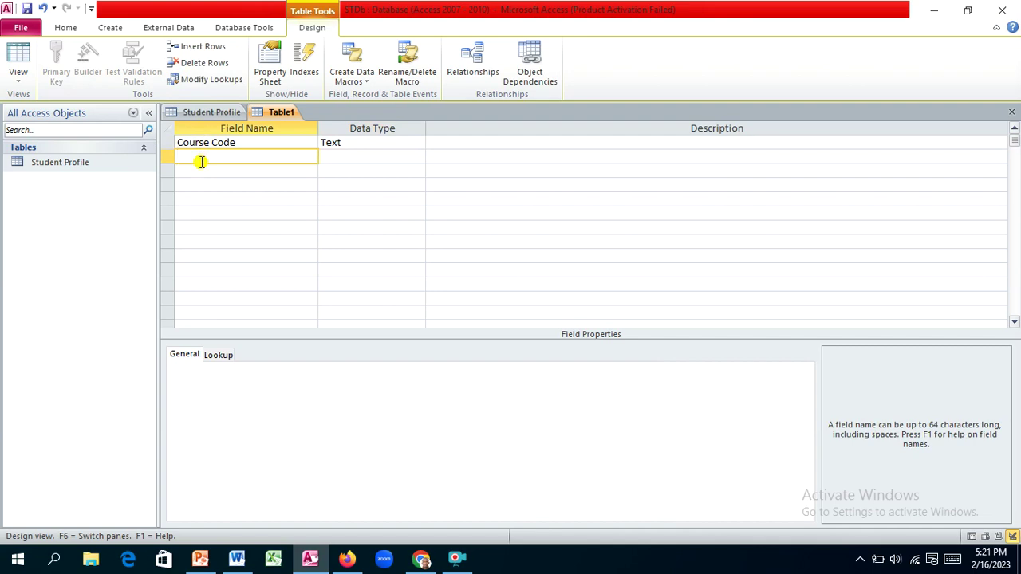
Add a Course Name Text field with field size 60 and a Course Code caption
text(Course Name)
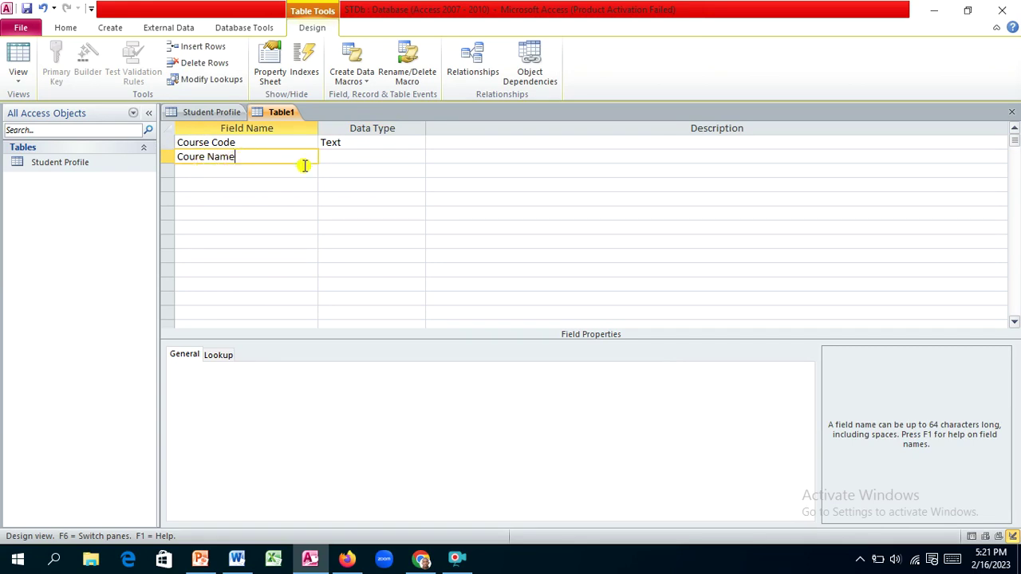
click(353, 157)
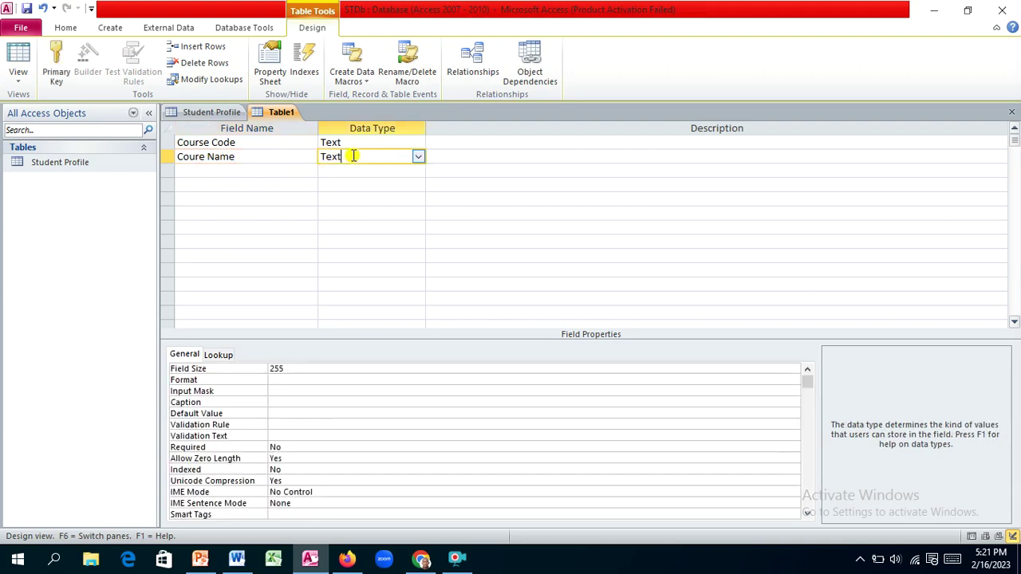
click(418, 157)
click(419, 157)
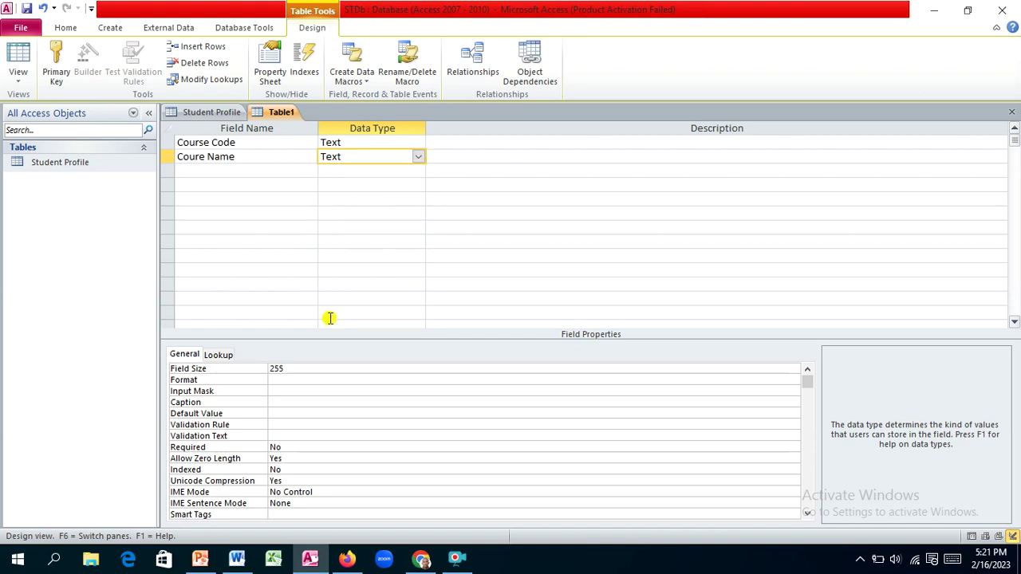
click(296, 371)
key(BackSpace)
key(BackSpace)
key(BackSpace)
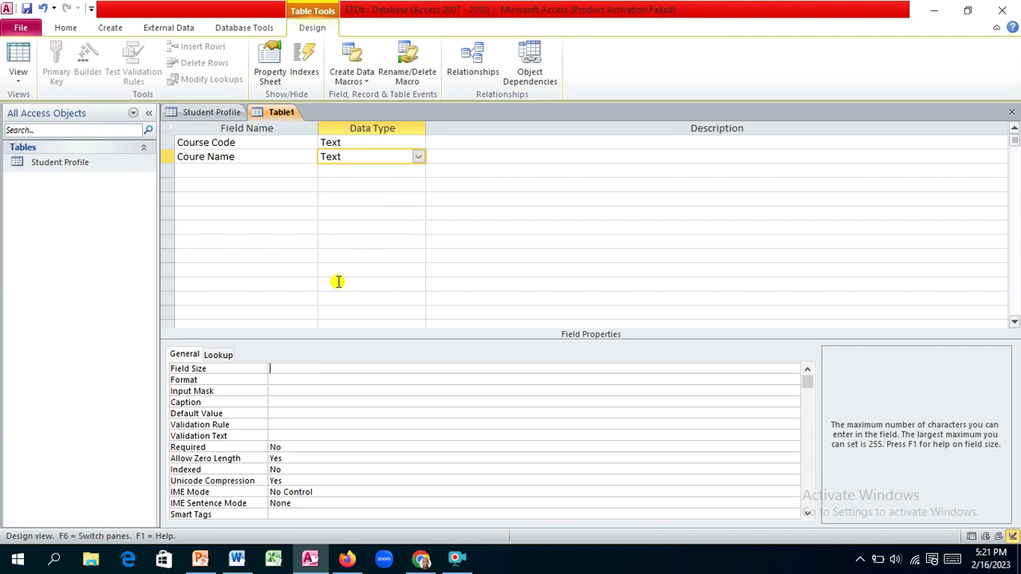
text(60)
click(292, 403)
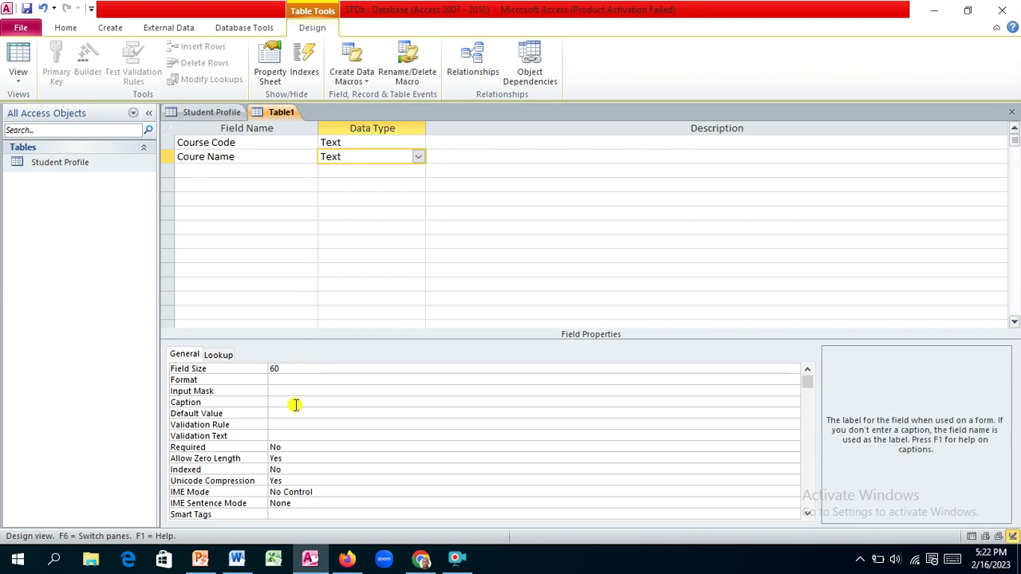
text(Course Code)
Add a third field named Semester and open its data type list
click(219, 174)
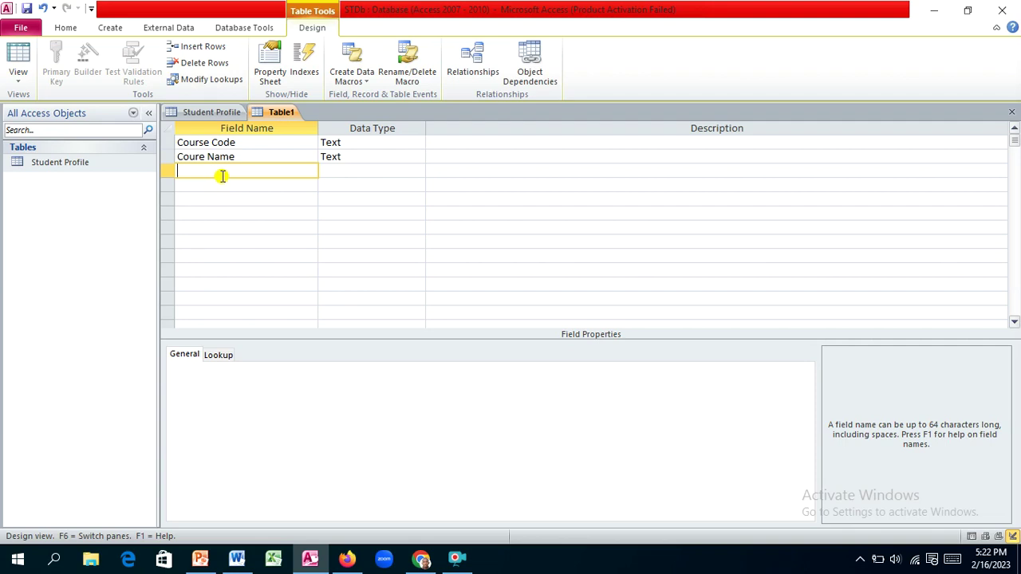
text(Semester)
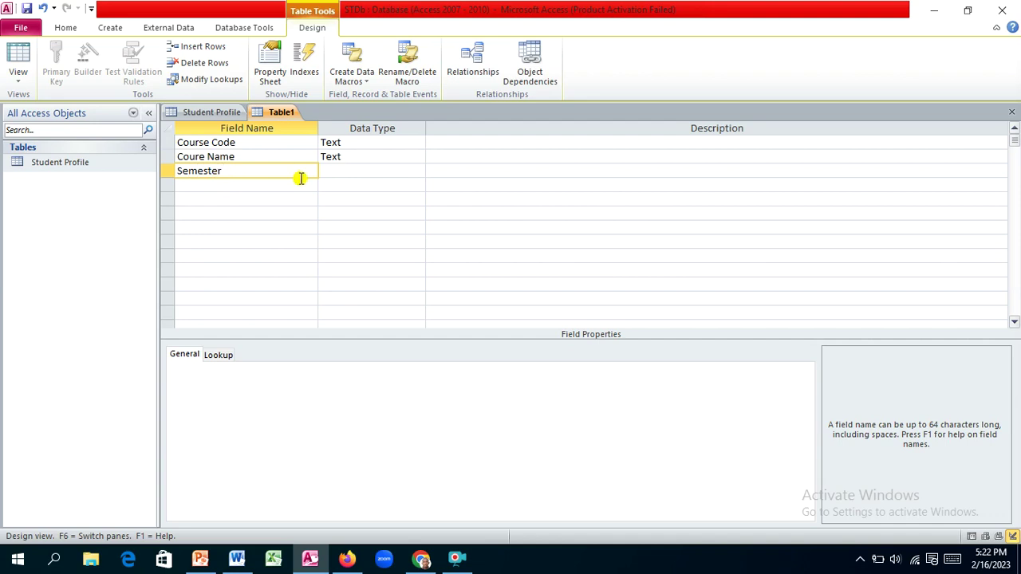
click(351, 171)
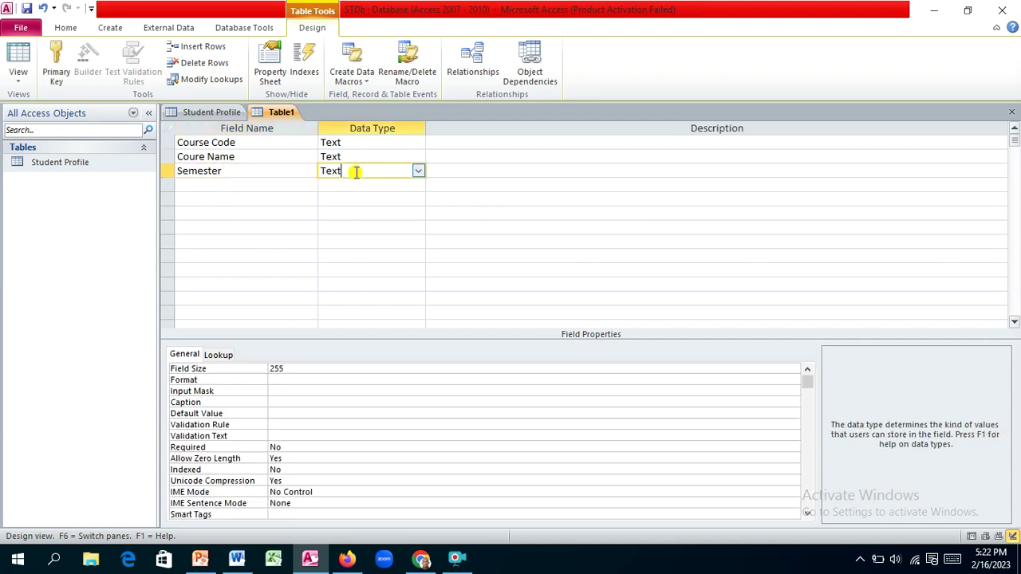
click(418, 171)
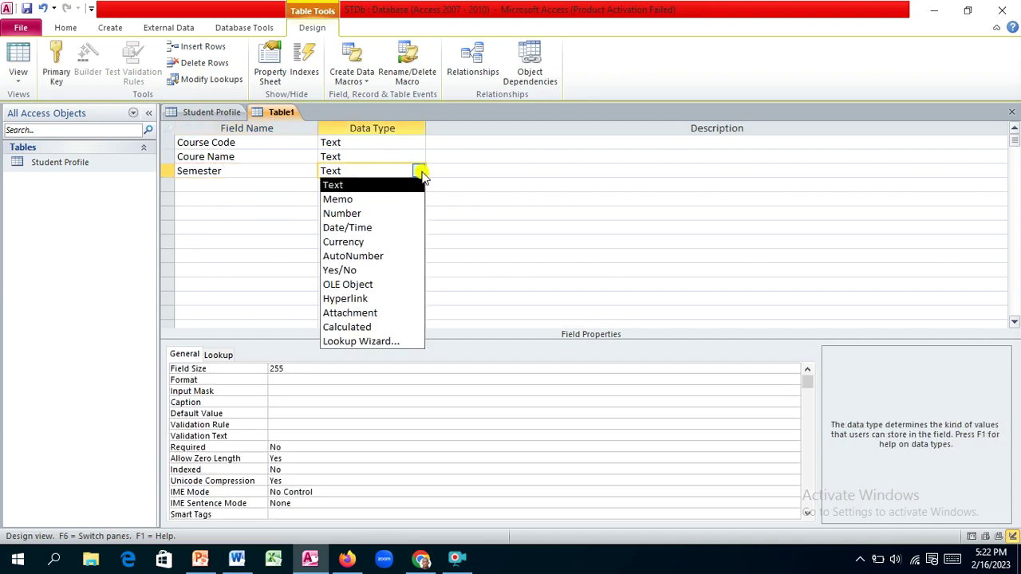
Make Semester a Lookup Wizard field with typed-in values 1st and 2nd
click(372, 342)
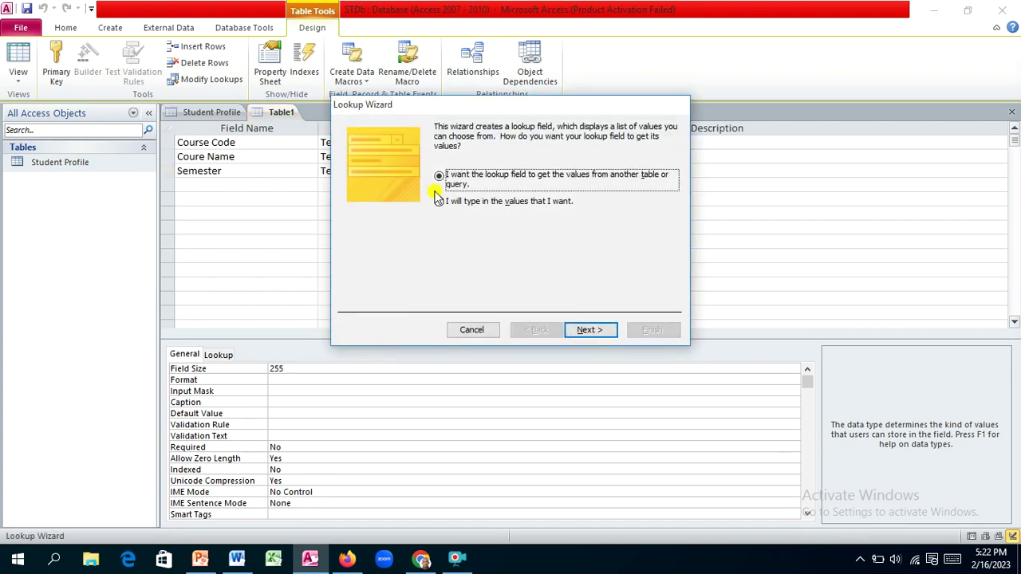
click(438, 201)
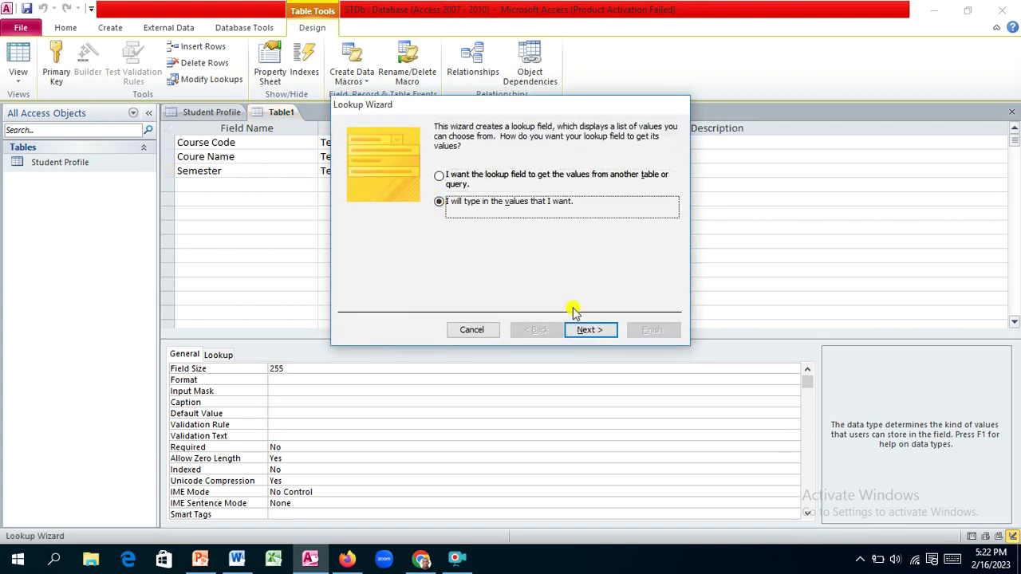
click(587, 331)
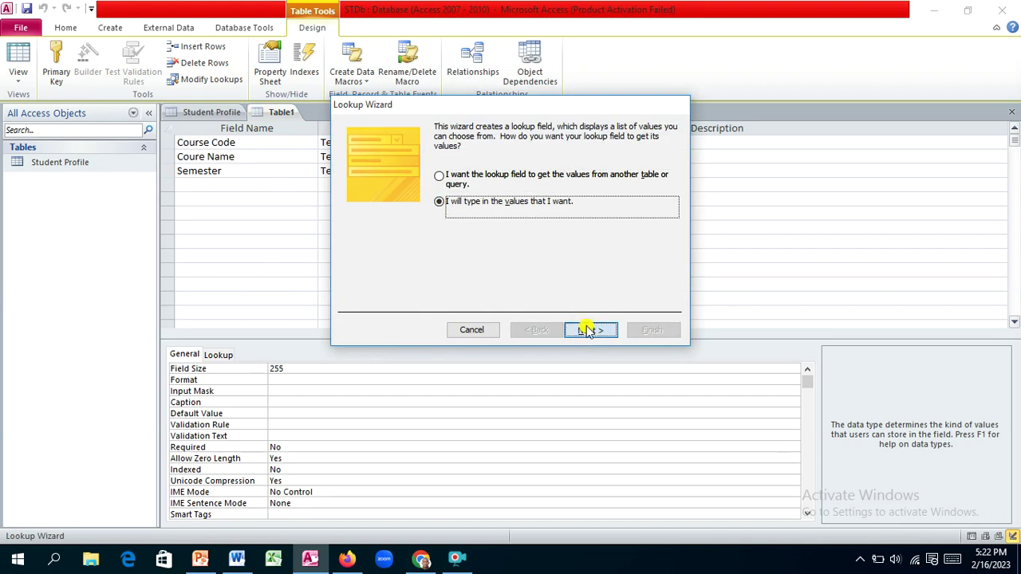
click(387, 216)
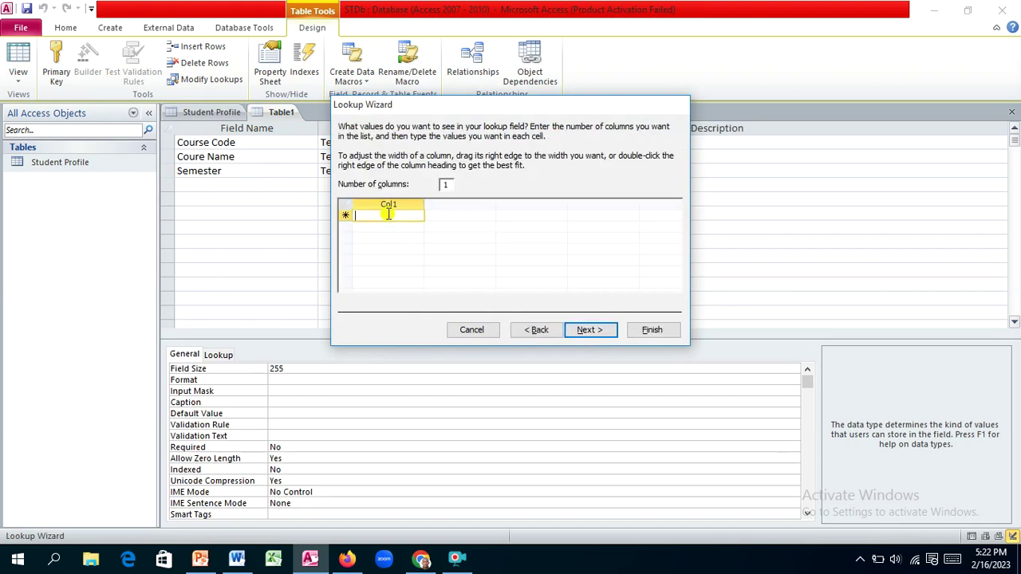
text(1st)
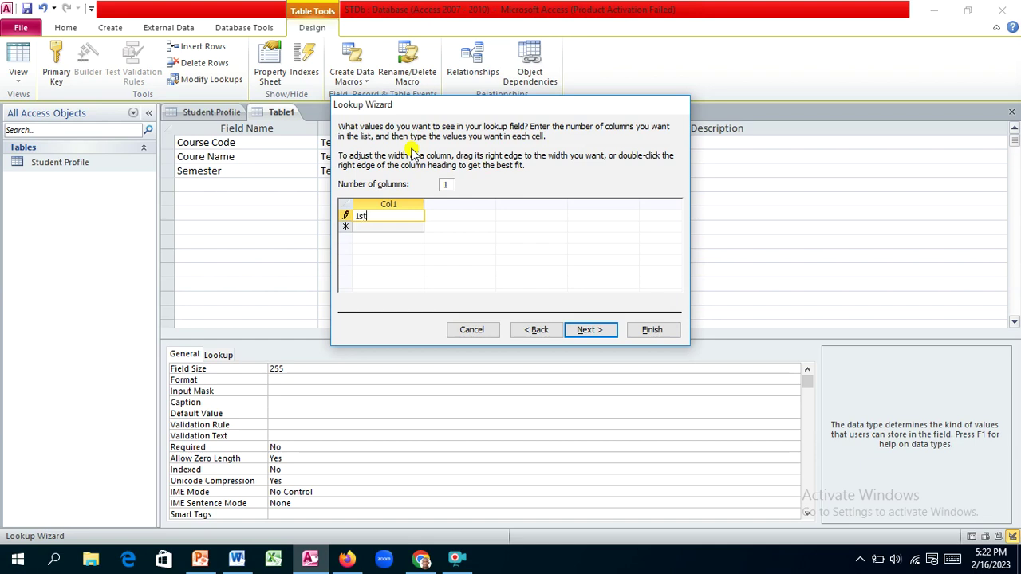
key(Tab)
text(2)
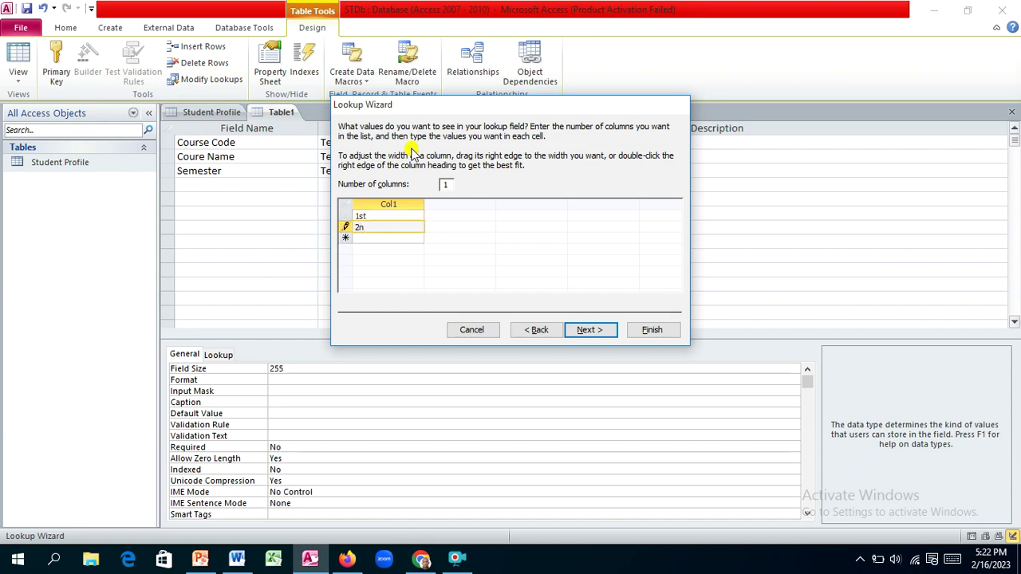
click(597, 331)
click(651, 329)
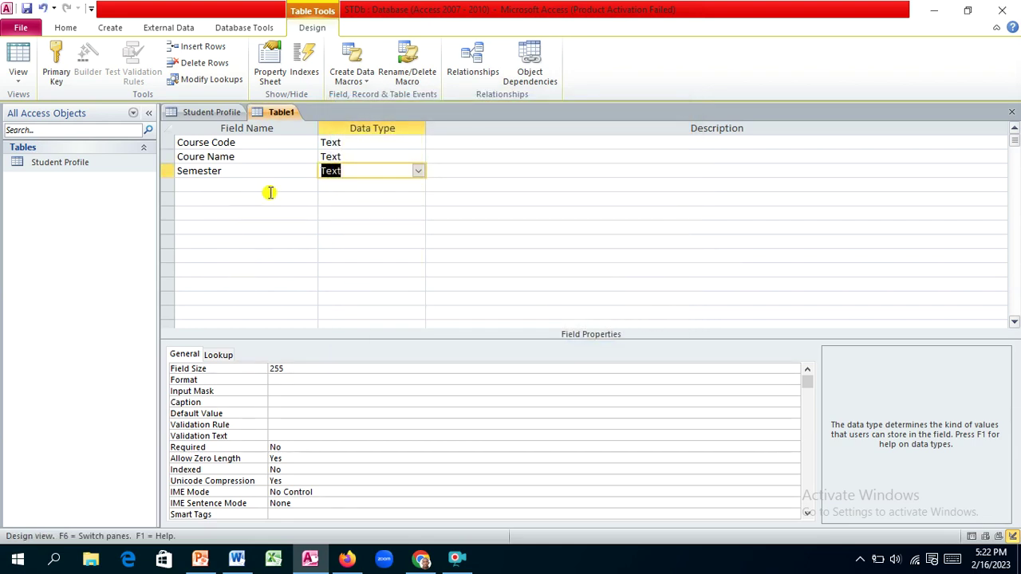
Set Semester's field size to 5 and its caption to 'Semester'
click(290, 368)
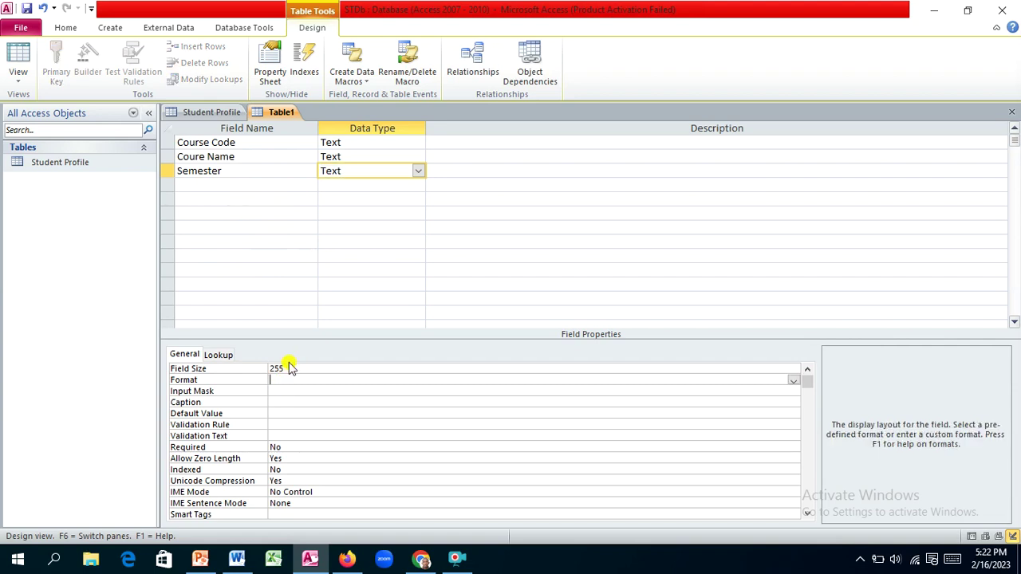
drag(290, 368, 262, 367)
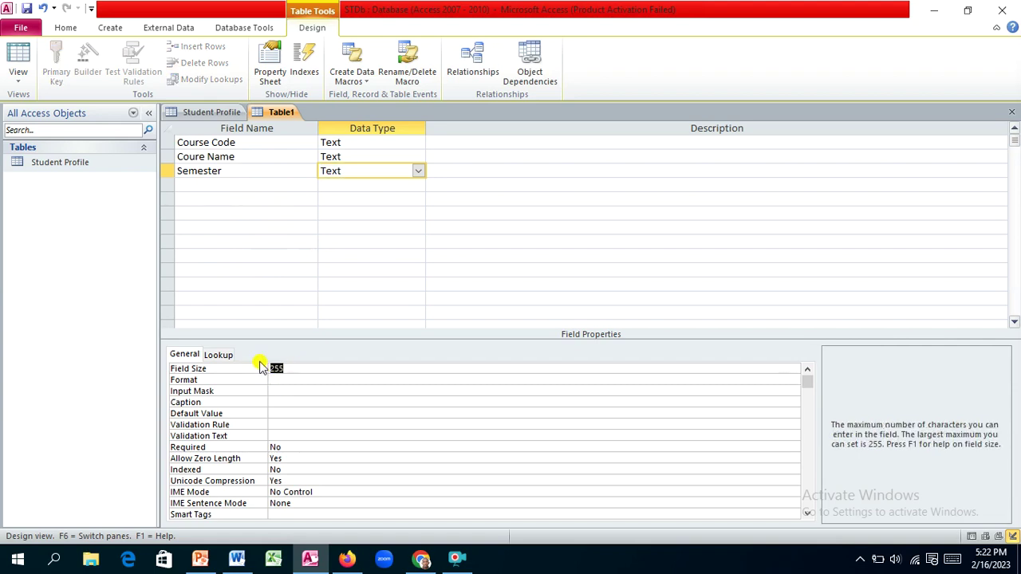
text(5)
click(324, 436)
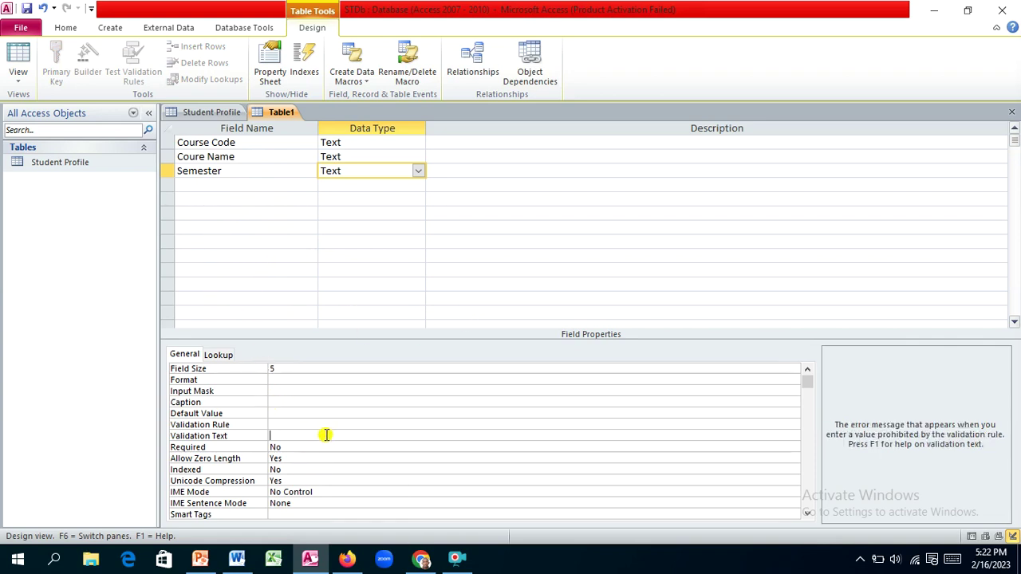
click(275, 402)
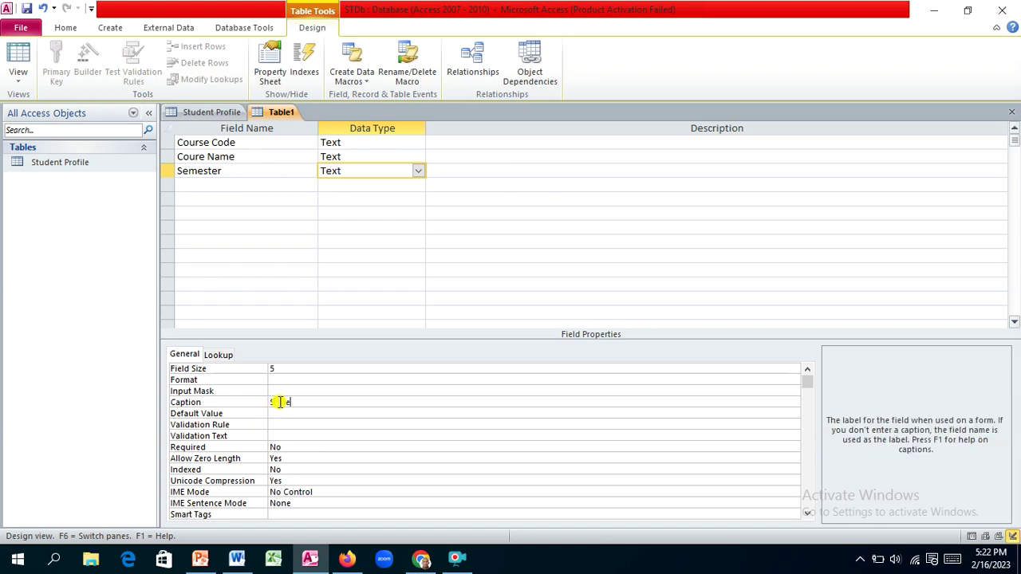
text(Semester)
click(193, 187)
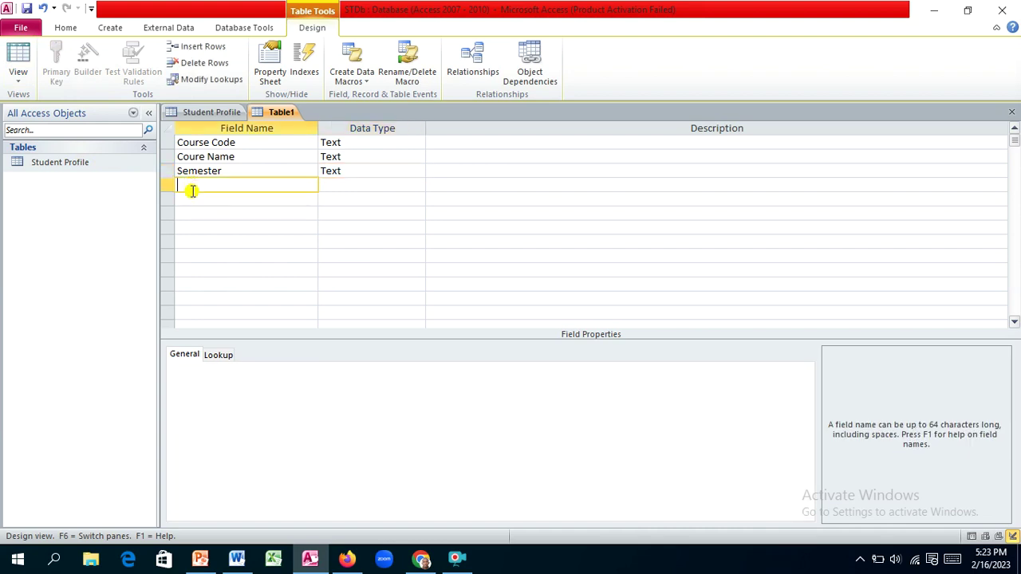
Add a Credit Hours field and launch the Lookup Wizard for it
text(Credit Hours)
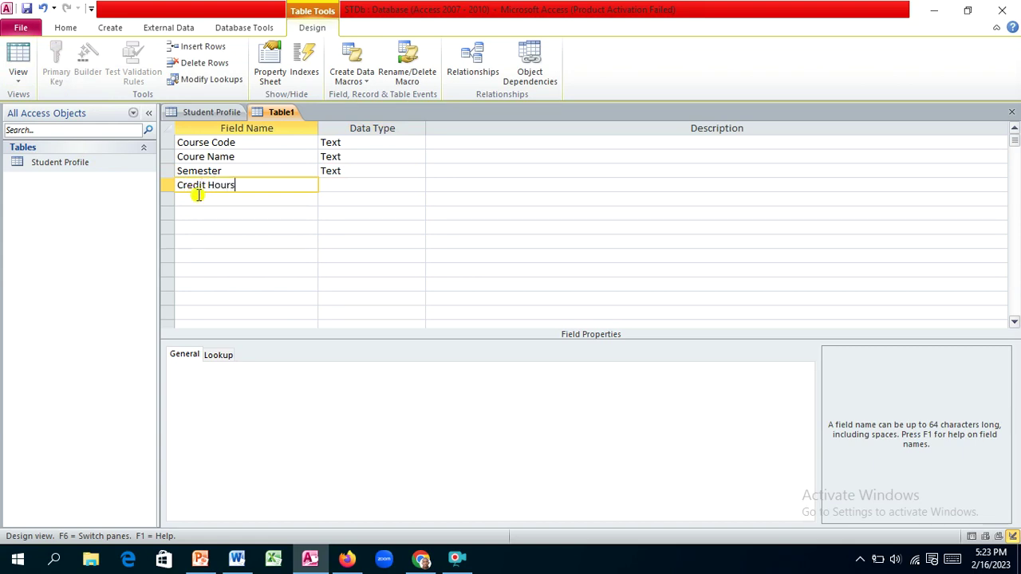
click(341, 178)
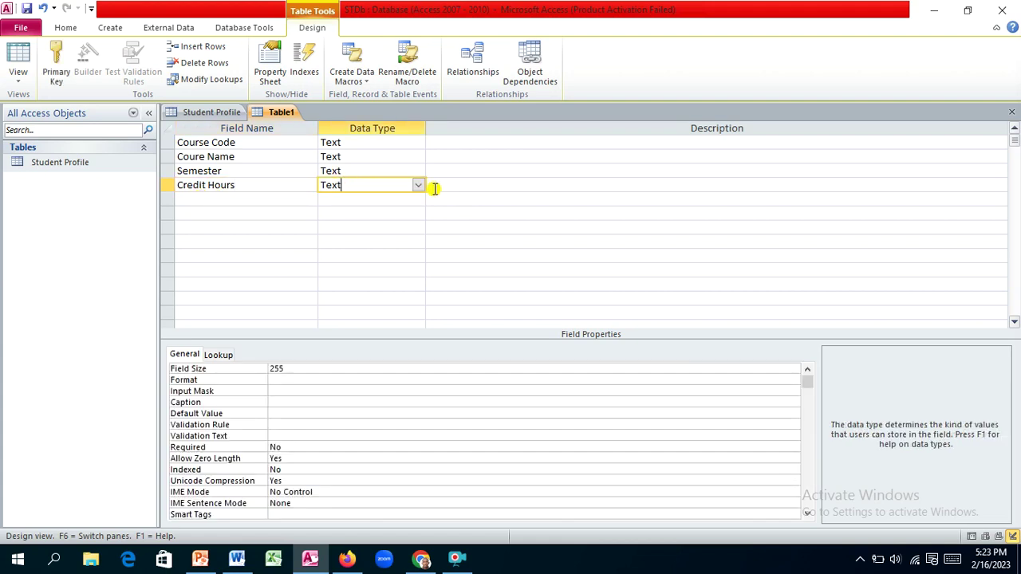
click(419, 188)
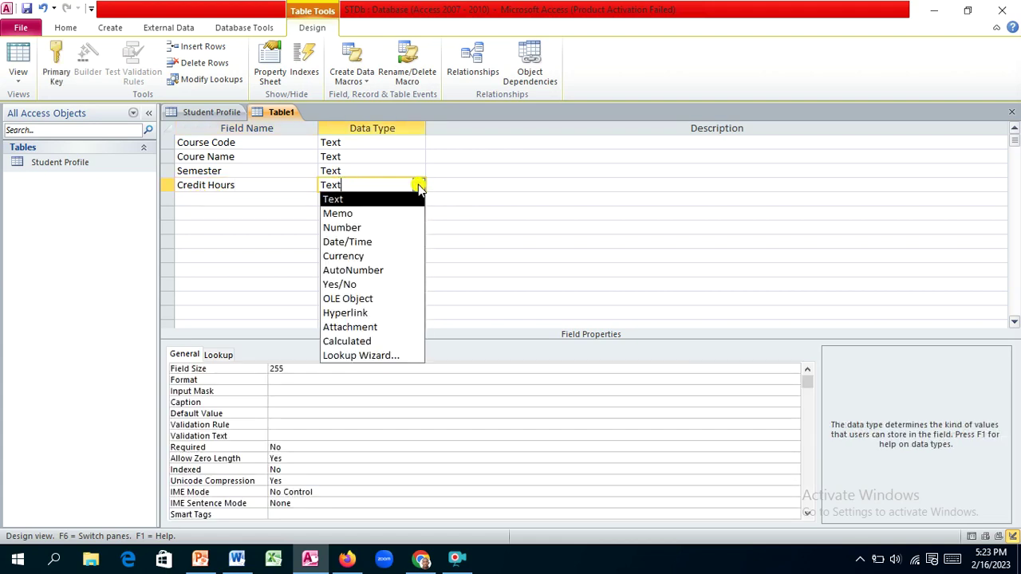
click(367, 355)
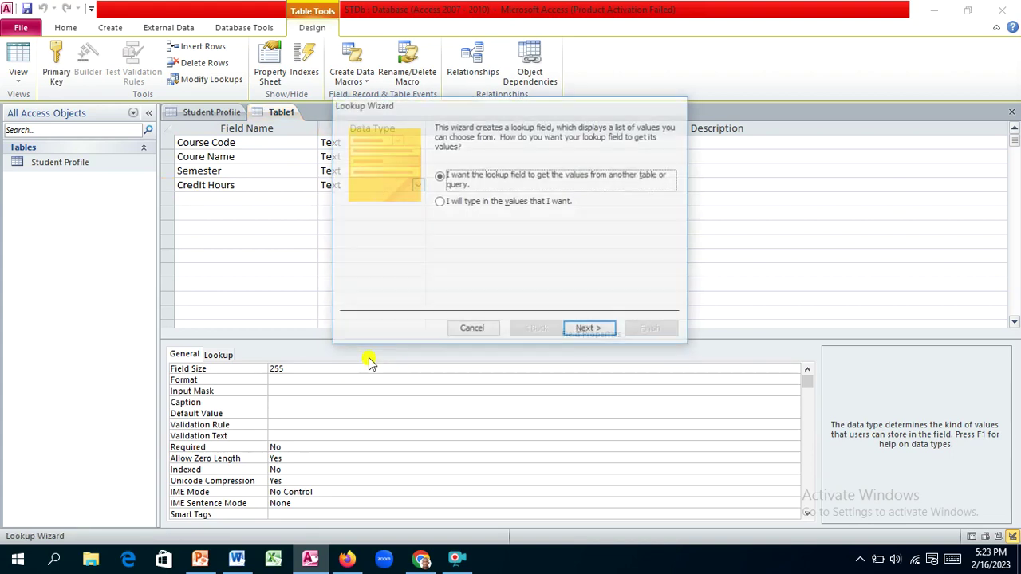
Finish the Lookup Wizard with typed-in values 2, 3 and 6 for Credit Hours
click(438, 203)
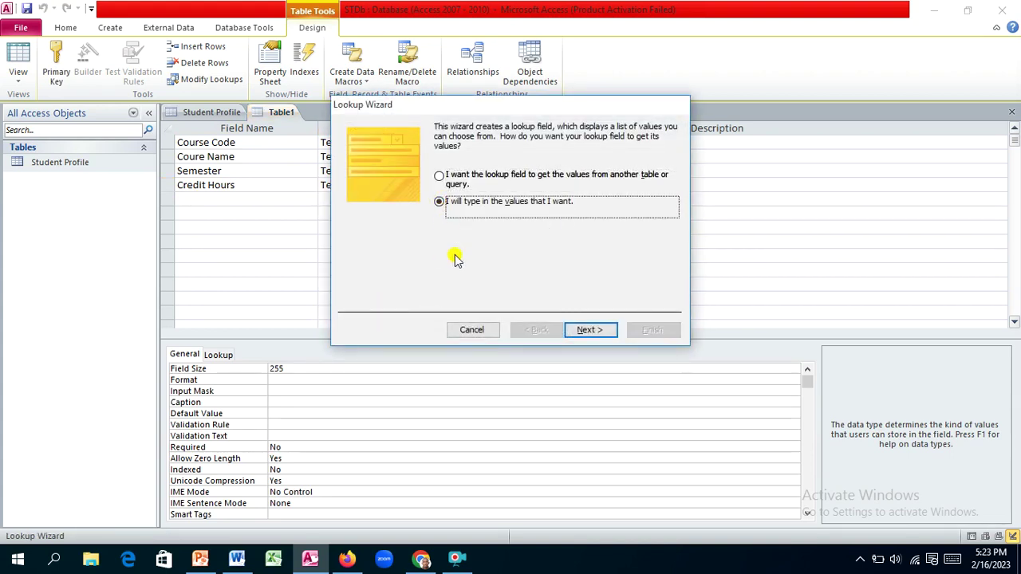
click(589, 330)
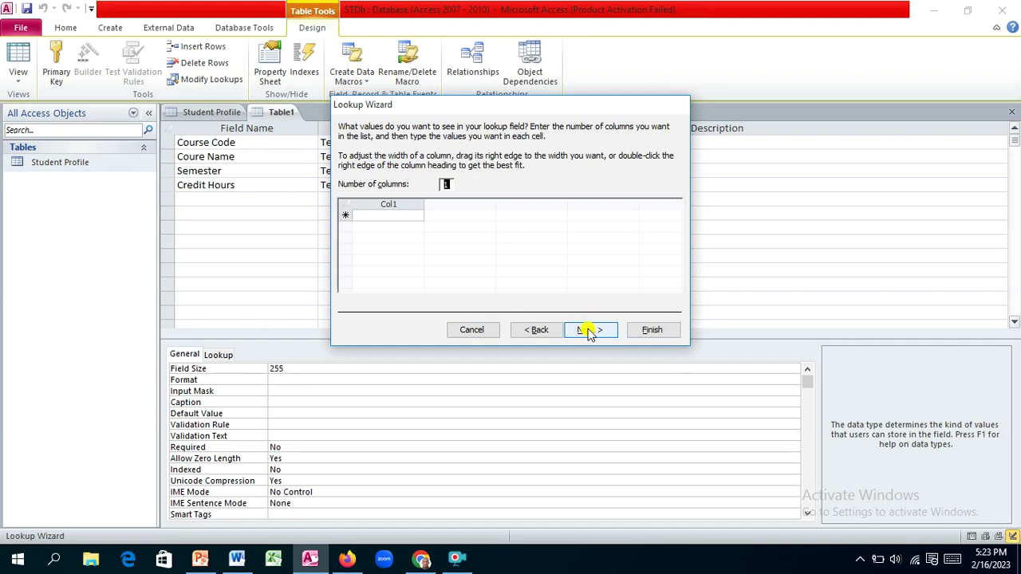
click(365, 214)
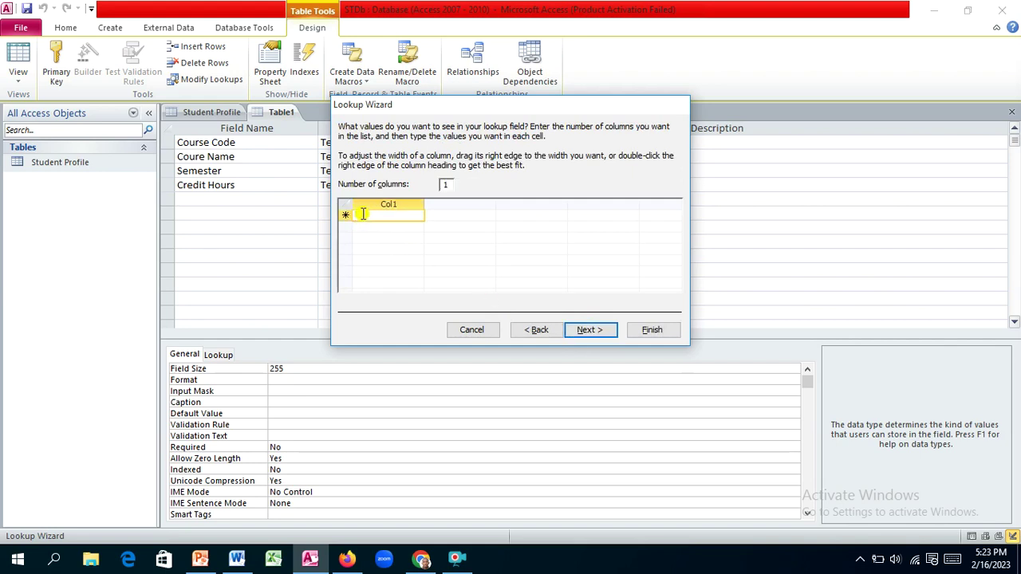
text(1)
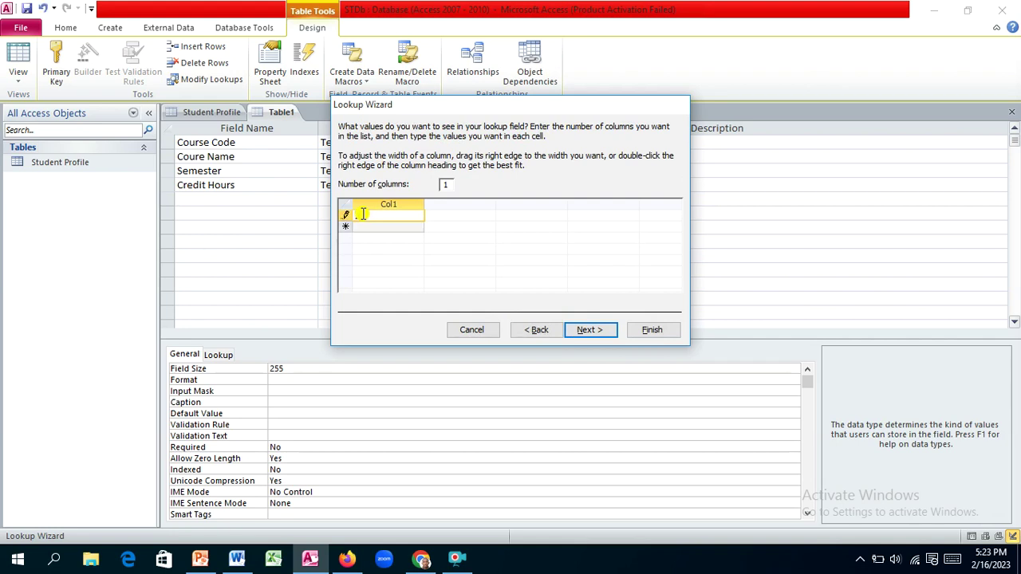
key(Tab)
text(3)
key(Tab)
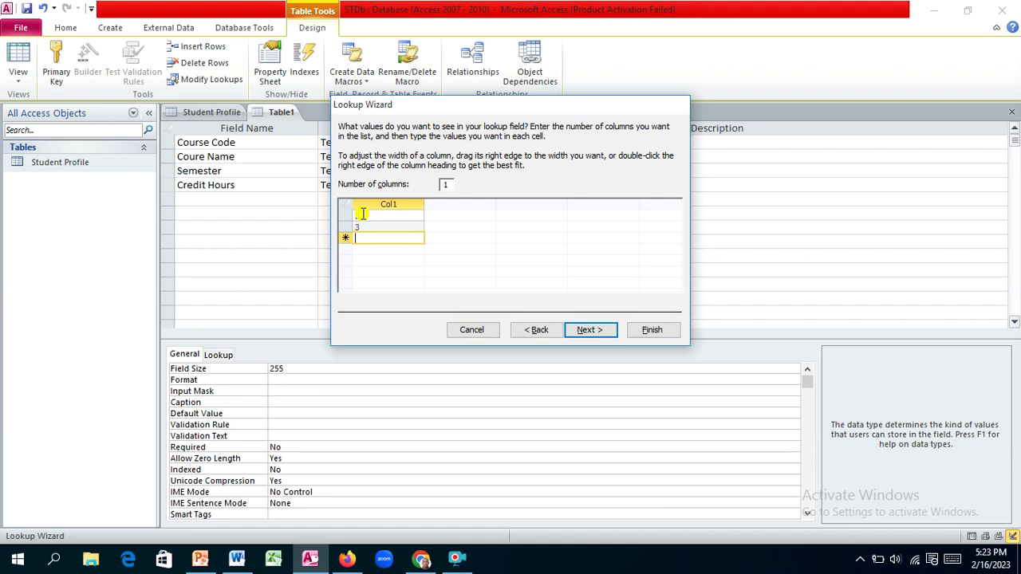
text(6)
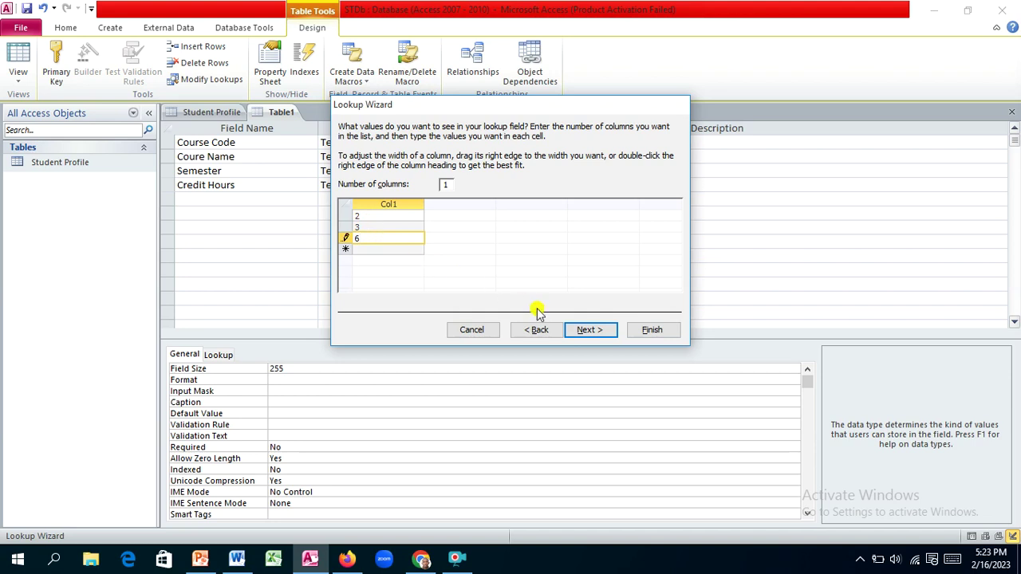
click(588, 328)
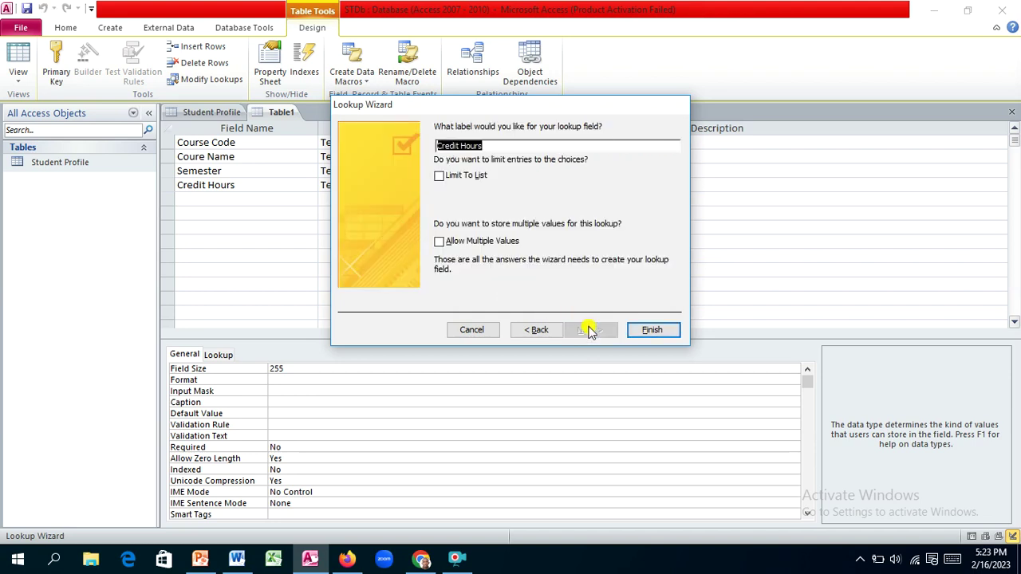
click(652, 332)
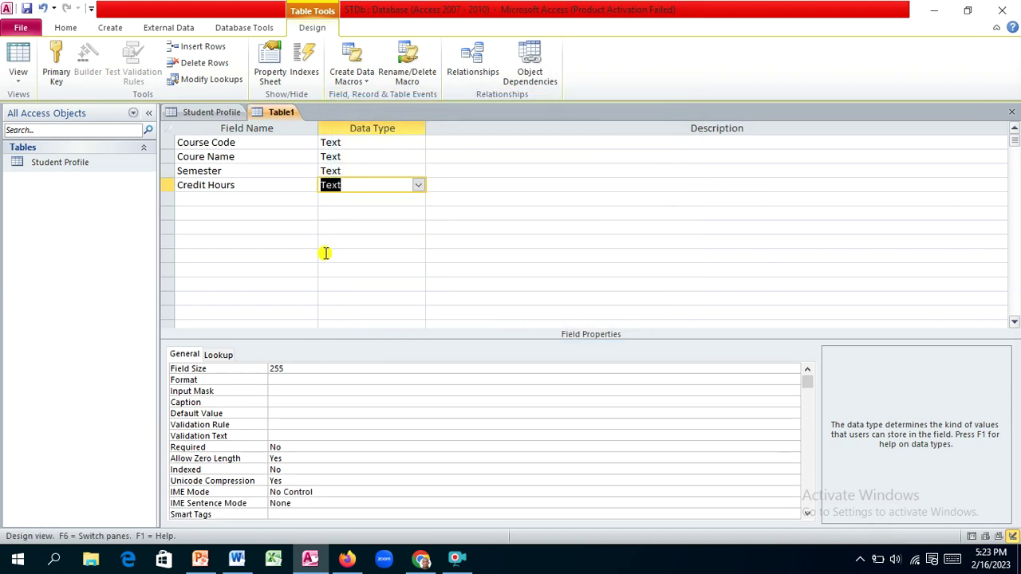
Reselect the Credit Hours field and begin its caption, typing 'Cre' so far
click(199, 198)
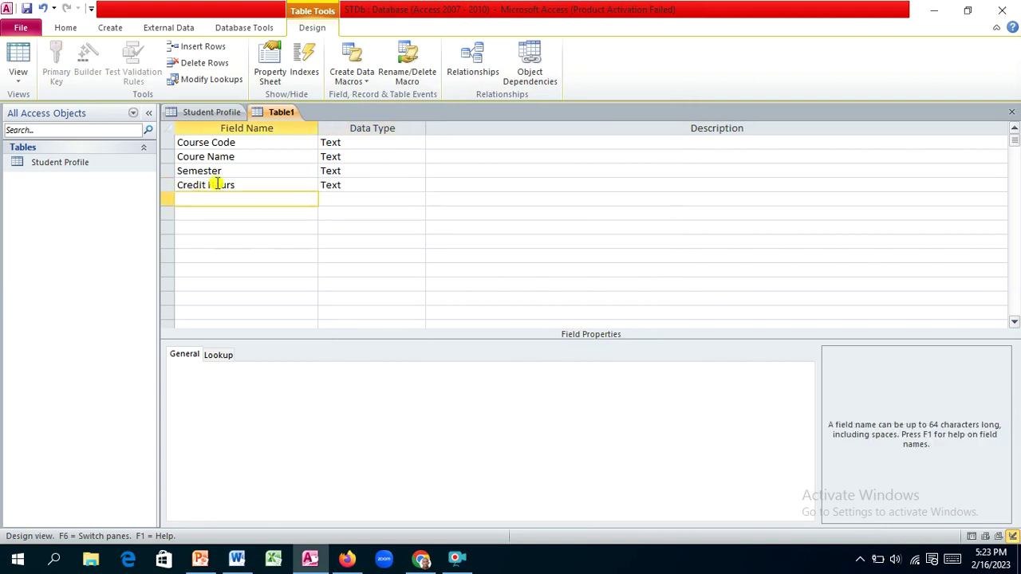
click(353, 184)
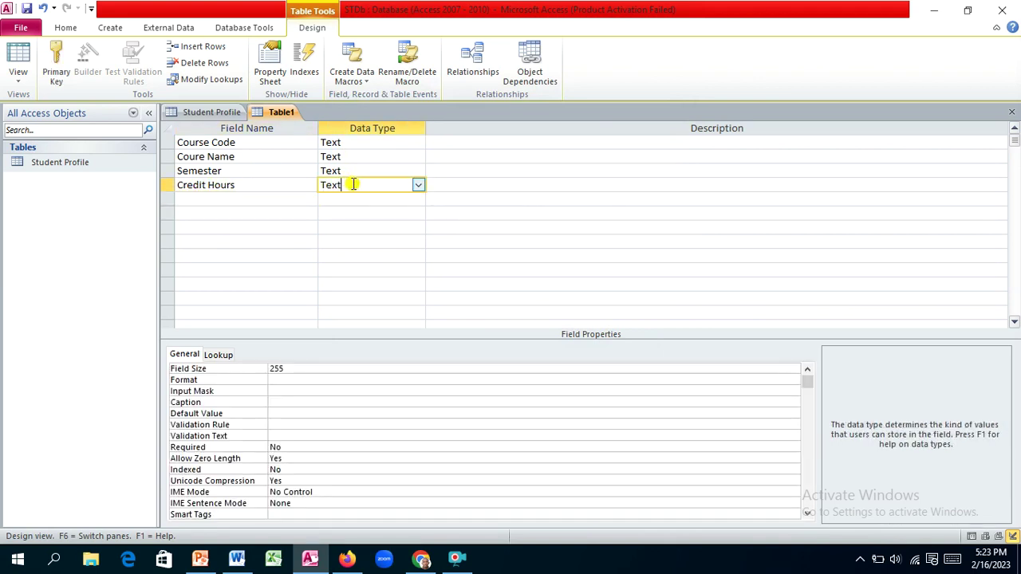
click(287, 401)
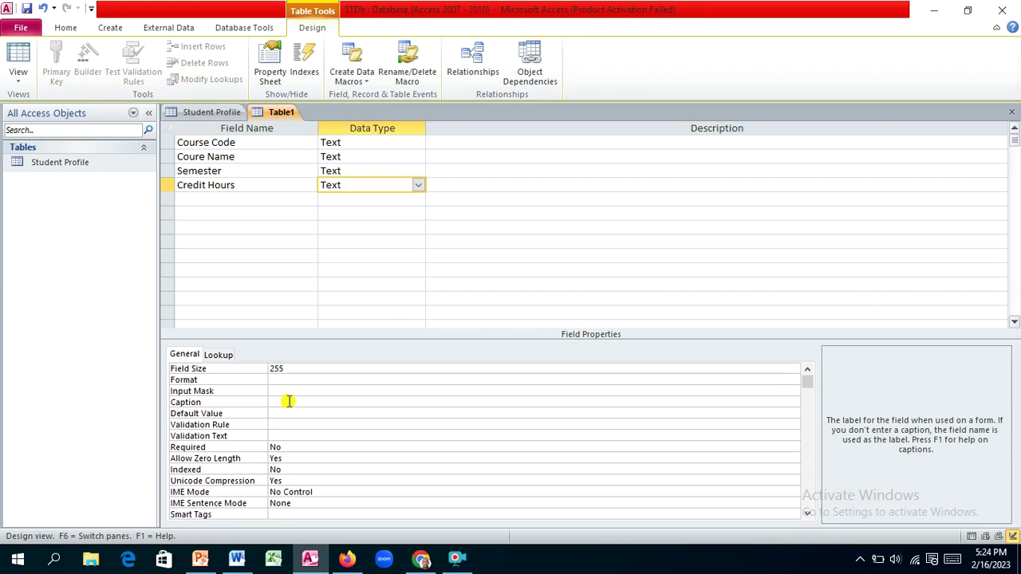
text(Cre)
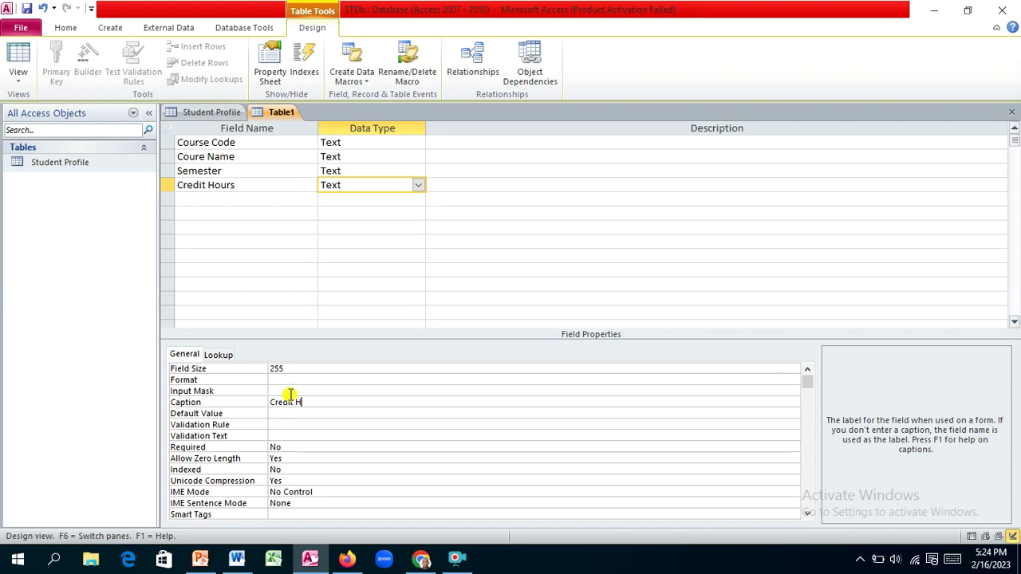
Delete the Credit Hours row from Table1's design, leaving Course Code, Coure Name and Semester
text(ours)
click(165, 185)
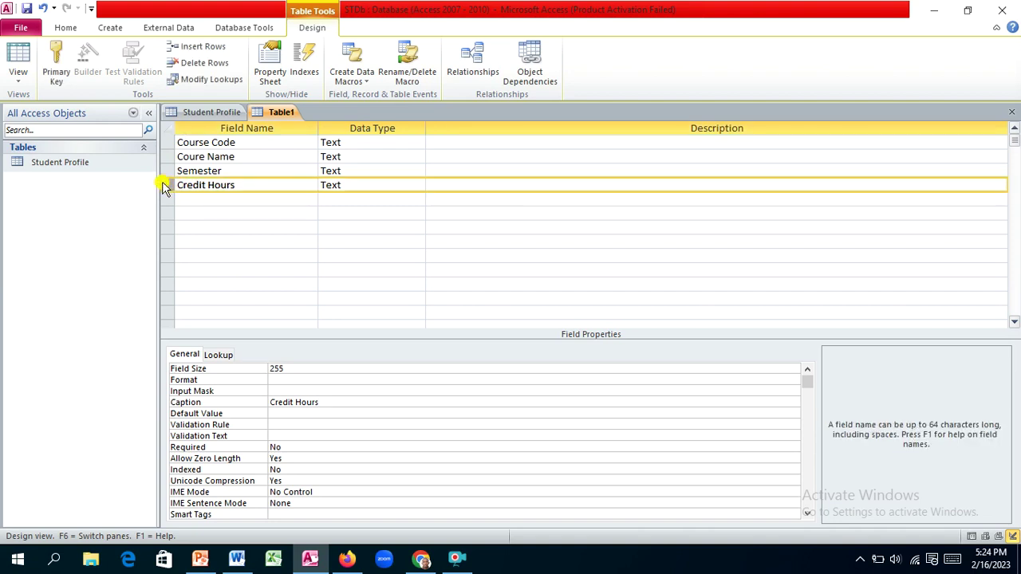
right_click(162, 183)
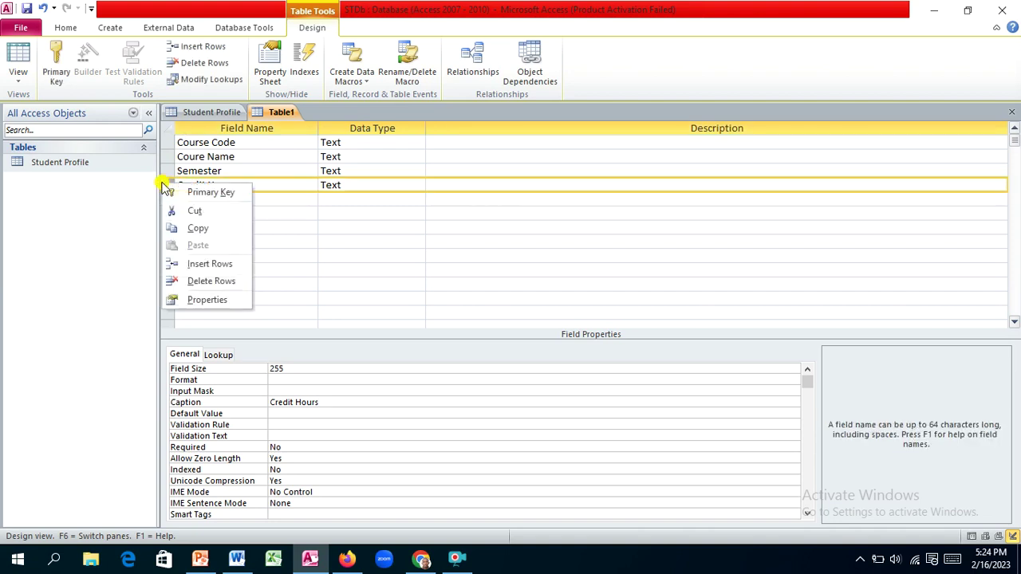
click(209, 283)
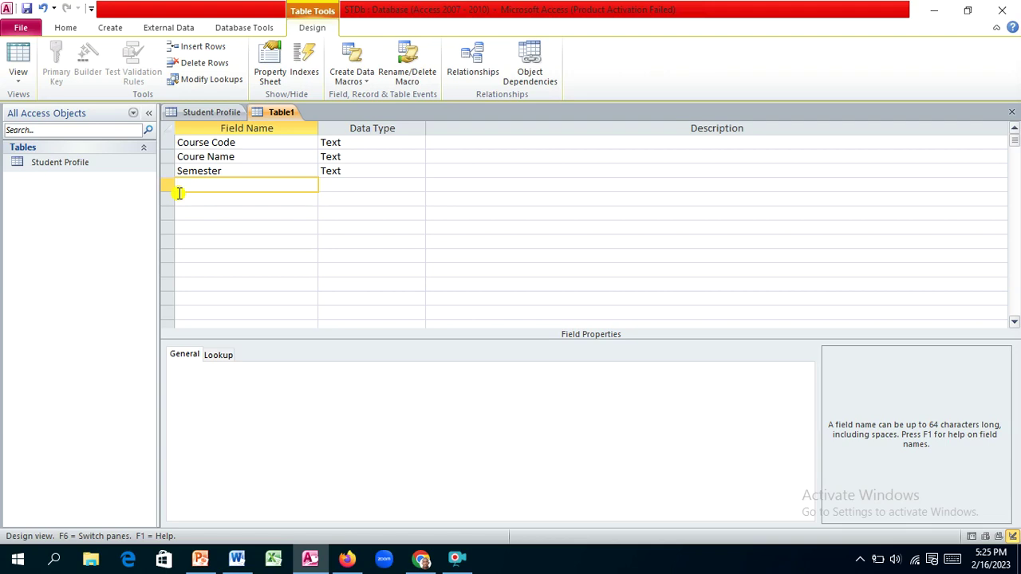
Add a fourth field named Credit Hours with the Number data type
text(Credit Hours)
key(Tab)
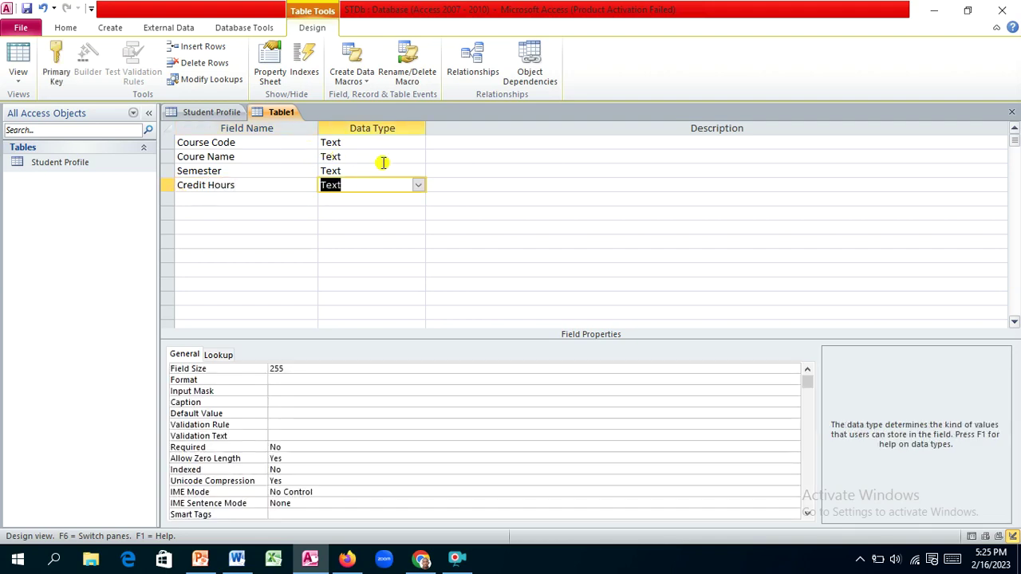
click(419, 186)
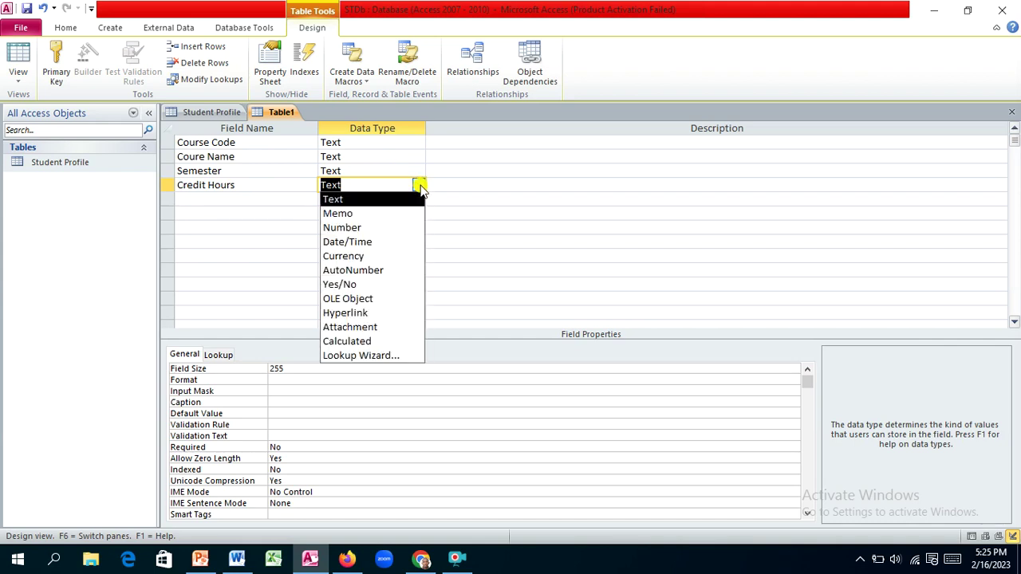
click(388, 228)
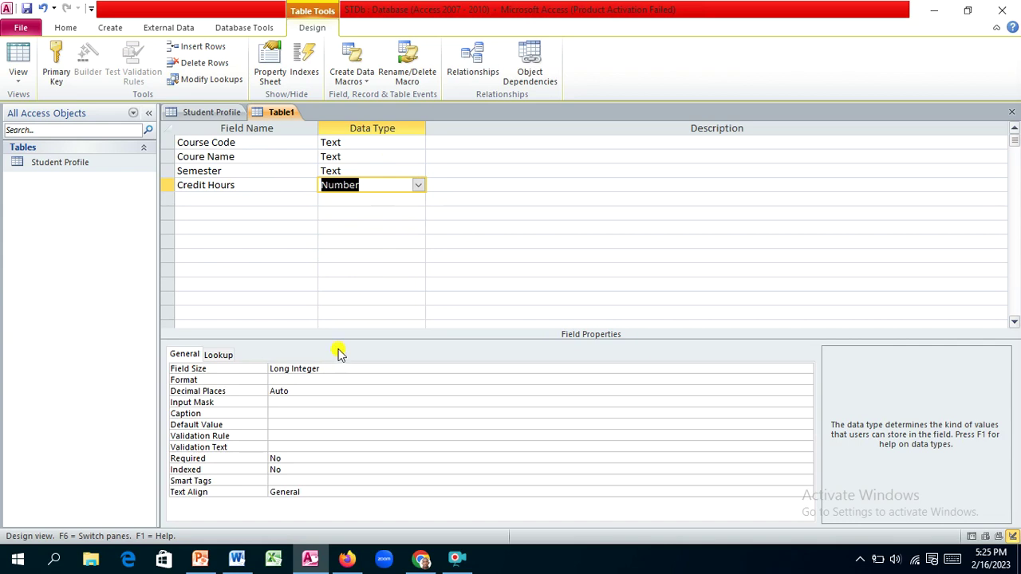
Set Credit Hours' field size to Integer and caption 'Credit Hours', then check the Word plan
click(334, 368)
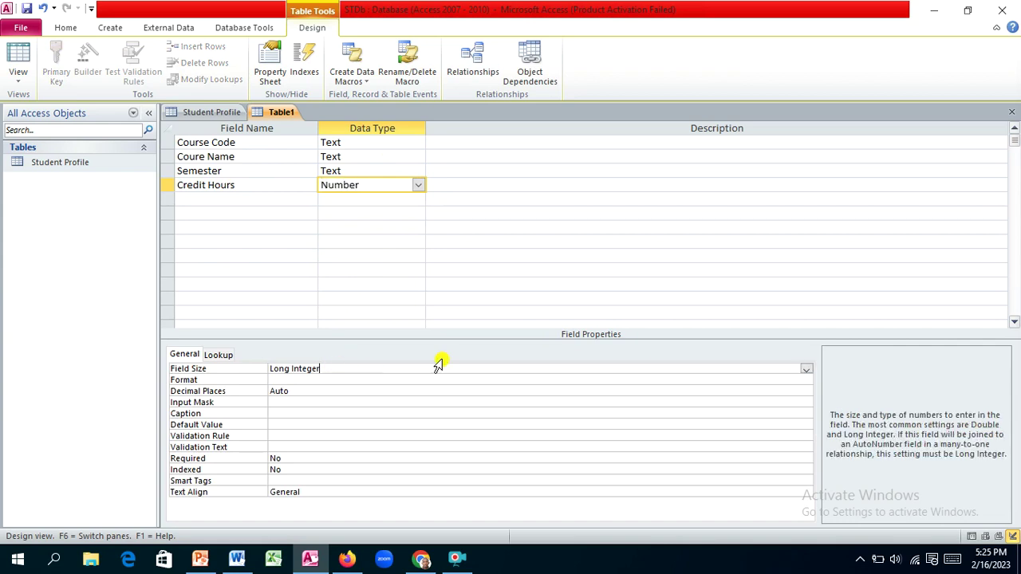
click(805, 369)
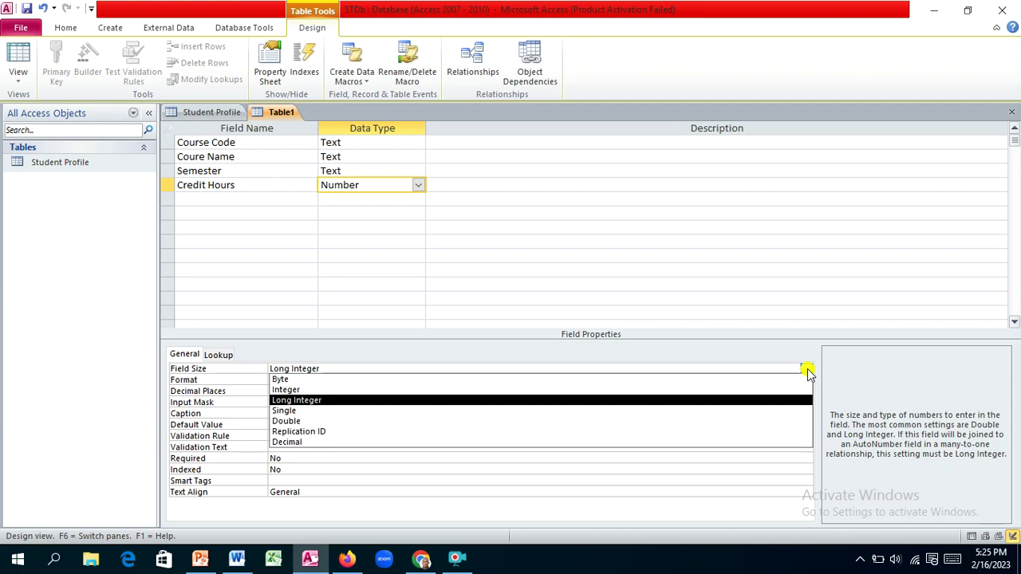
click(376, 390)
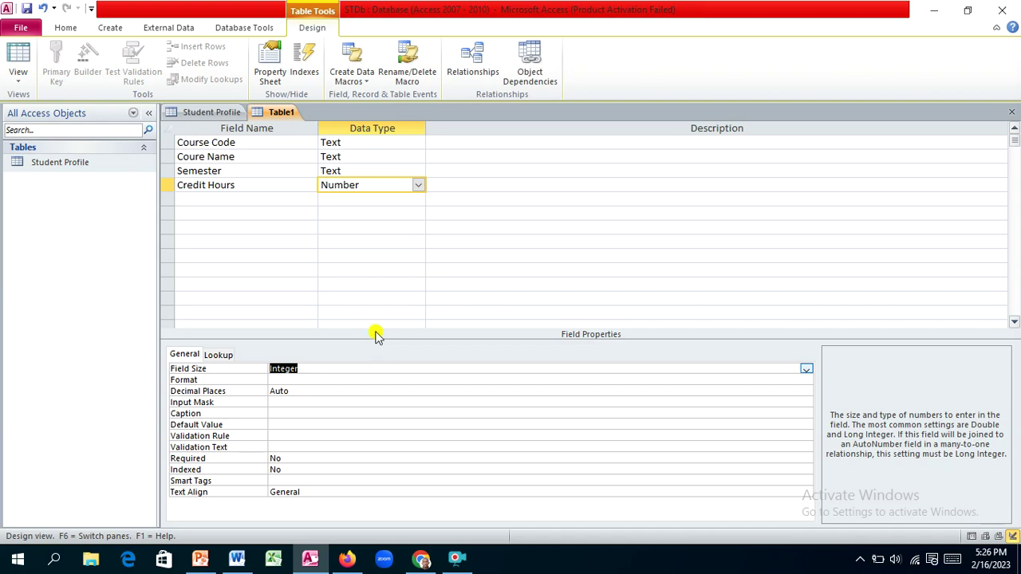
click(284, 413)
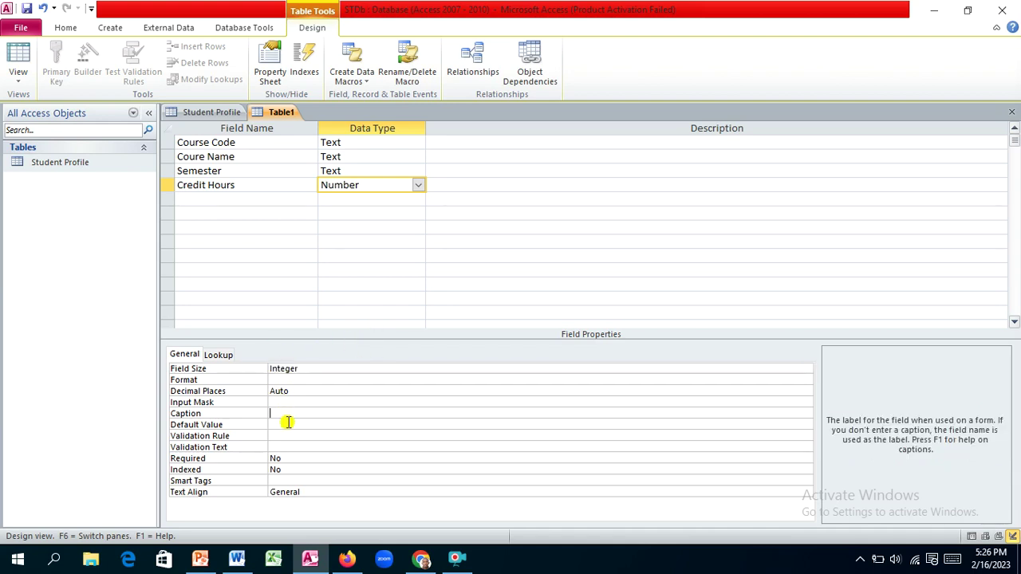
text(Credit Hours)
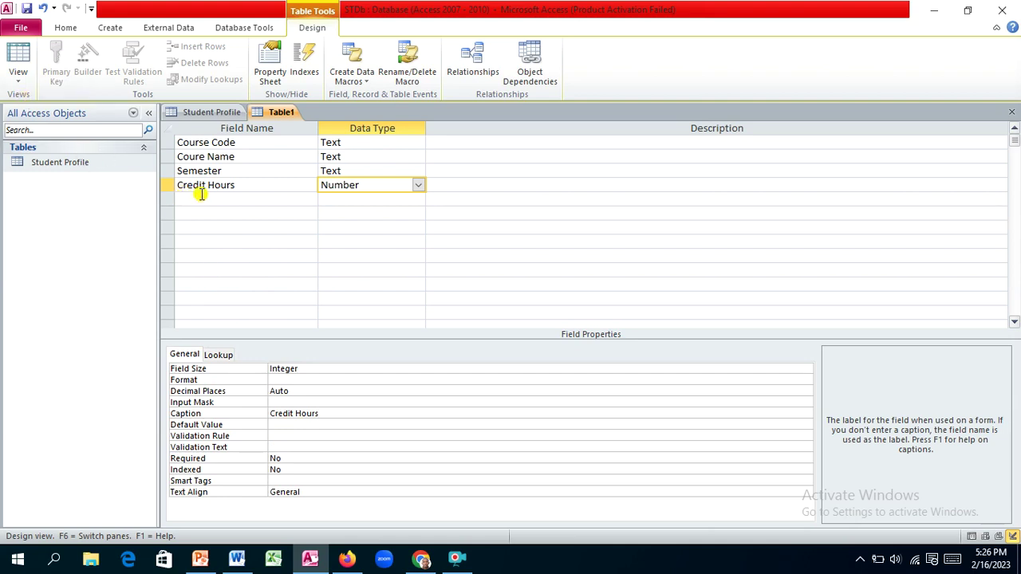
click(236, 561)
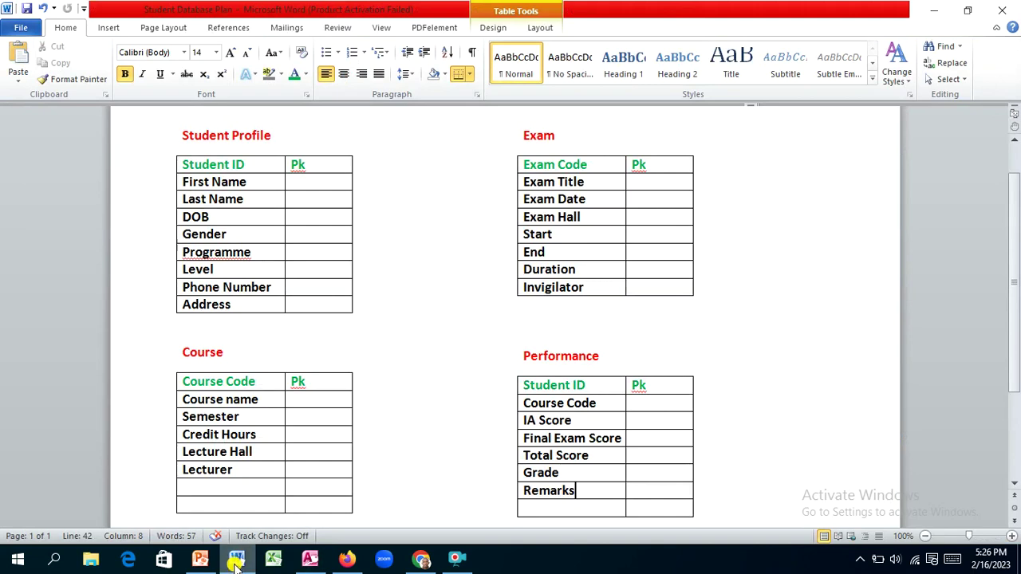
click(935, 11)
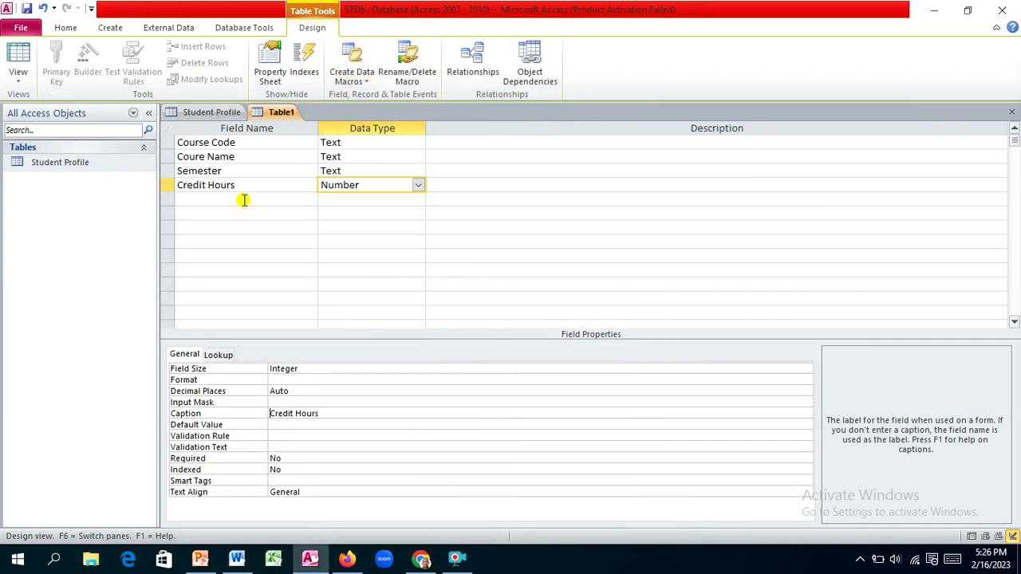
Add a Lecture Hall field below Credit Hours with the Text data type
click(244, 200)
text(Le)
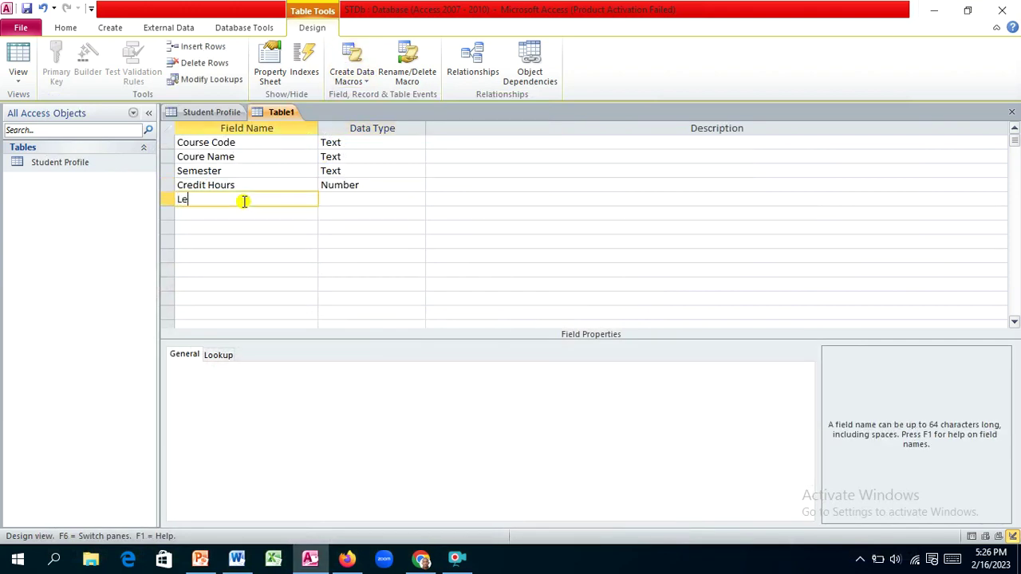
text(cture hall)
key(BackSpace)
key(BackSpace)
key(BackSpace)
key(BackSpace)
text(Hall)
key(Tab)
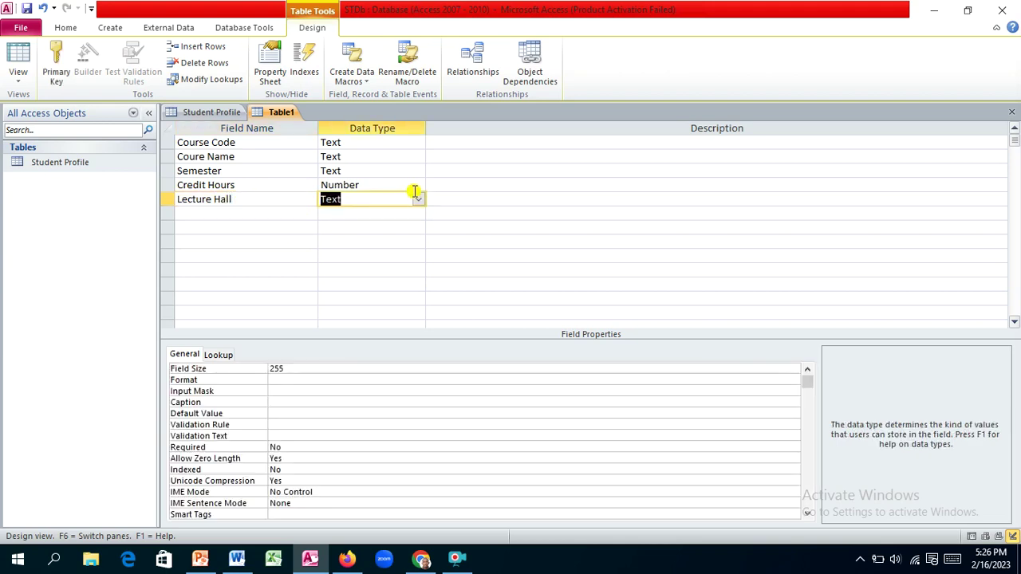
click(417, 199)
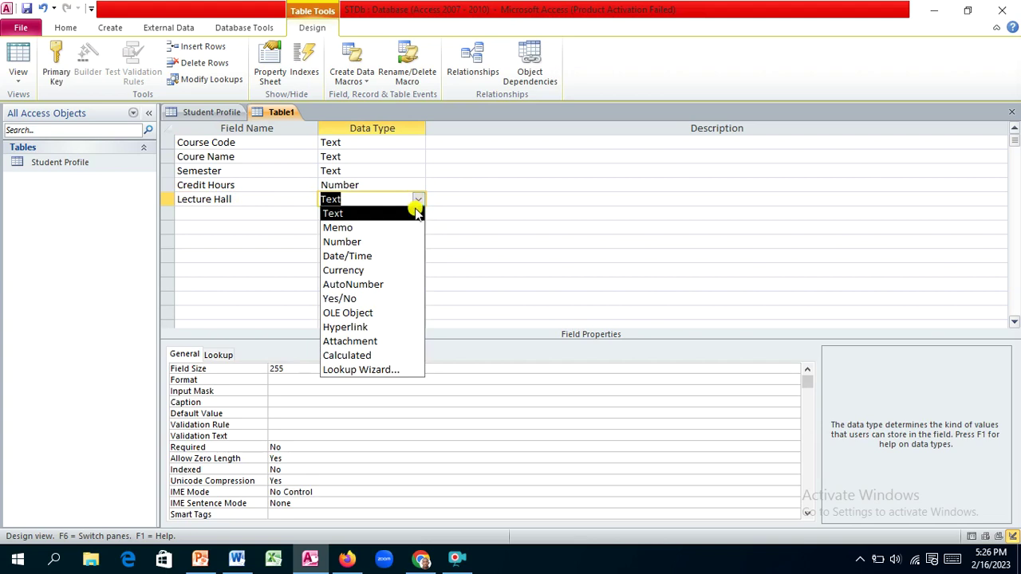
click(416, 205)
Change Lecture Hall's field size from 255 to 50 and caption it 'Lecture Hall'
click(289, 369)
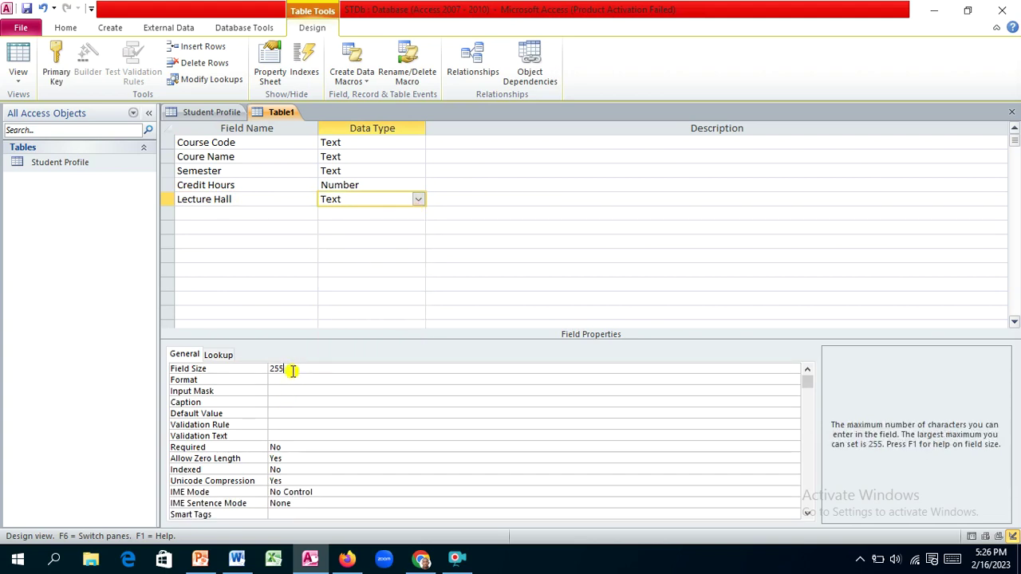
key(BackSpace)
key(BackSpace)
key(BackSpace)
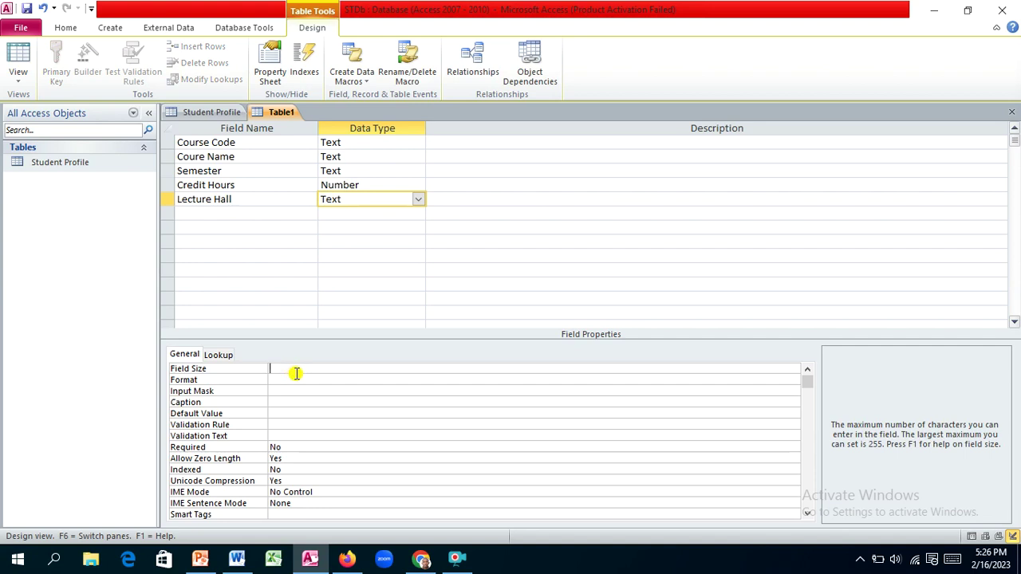
text(50)
click(289, 400)
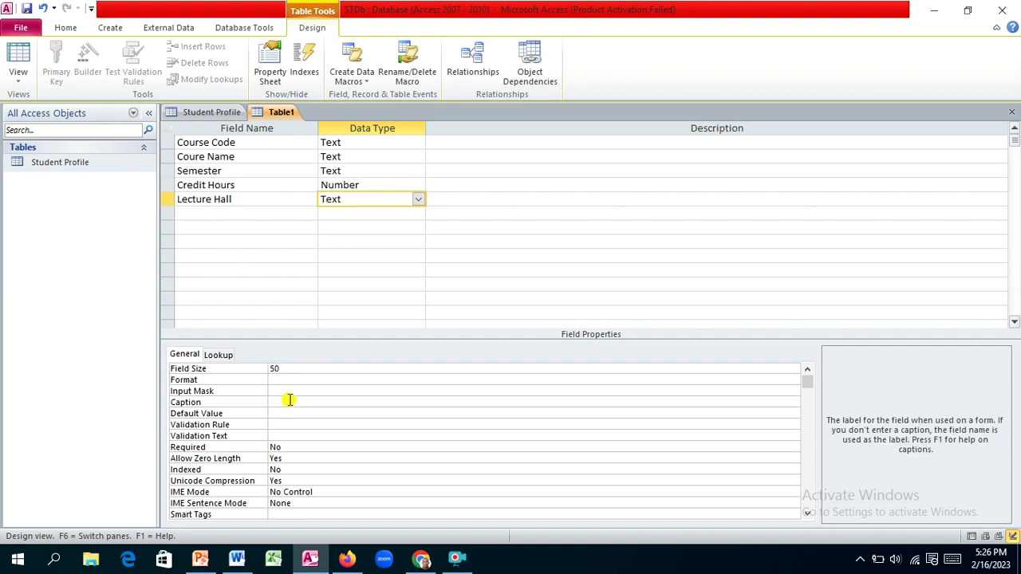
text(Lecture h)
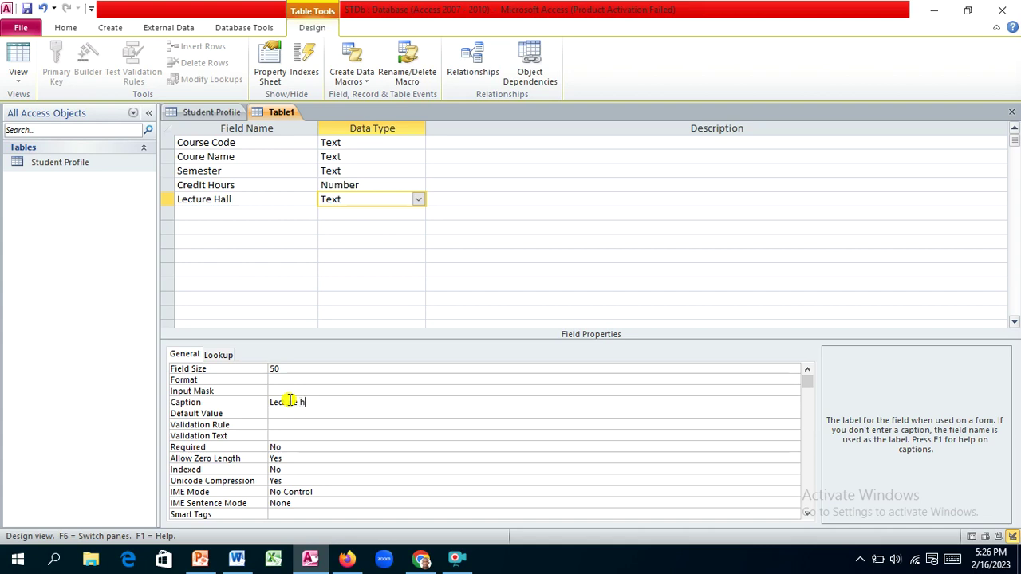
key(BackSpace)
text(h)
key(BackSpace)
text(Hall)
Add a Lecturer Text field with its field size changed from 255 to 100
click(193, 218)
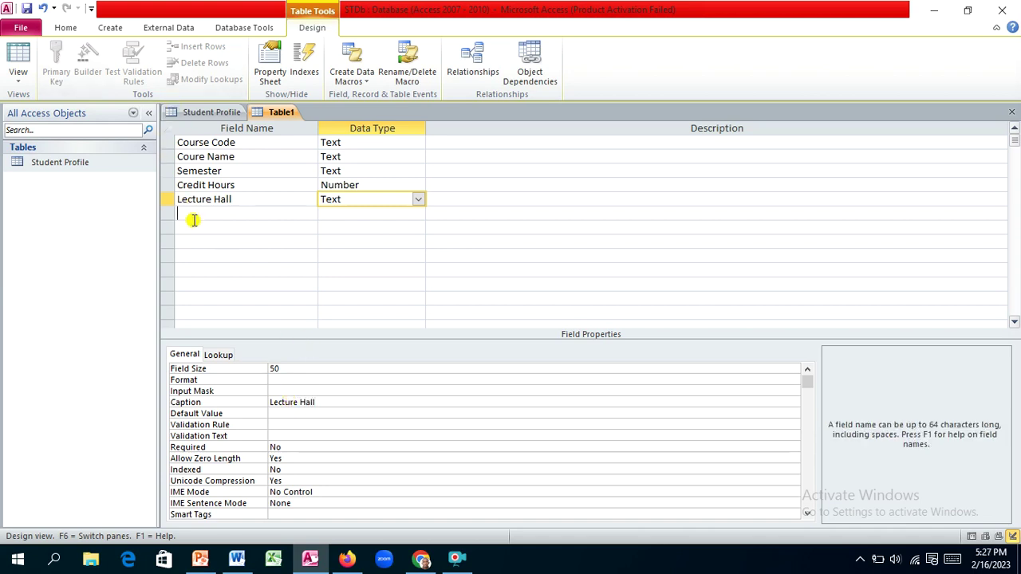
text(Le)
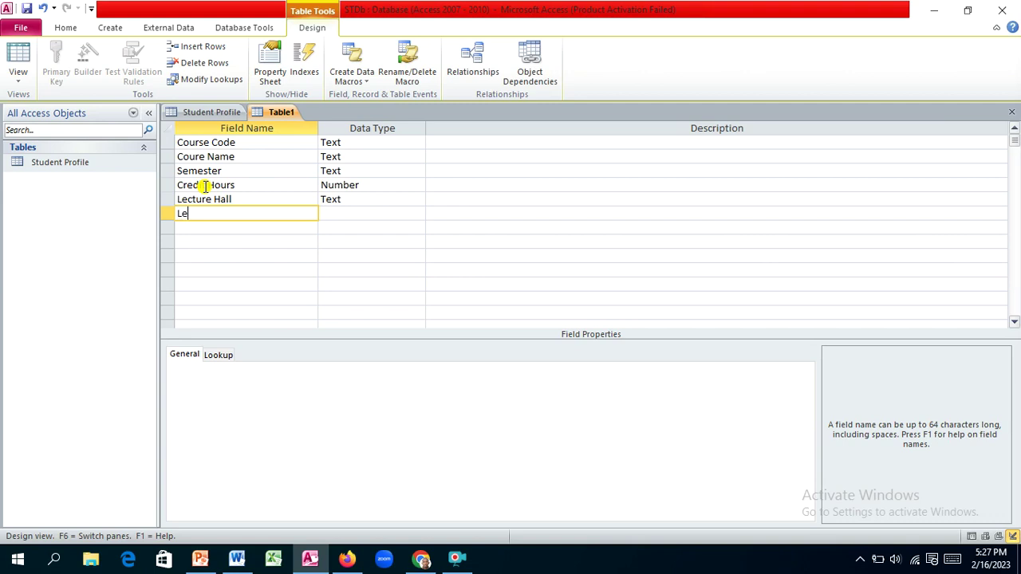
text(cturer)
key(Tab)
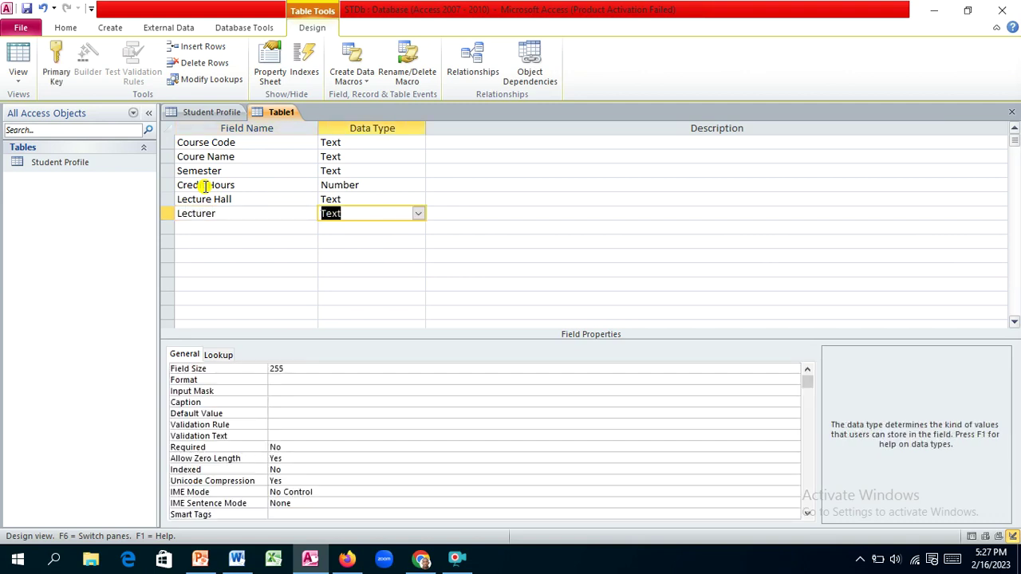
click(418, 212)
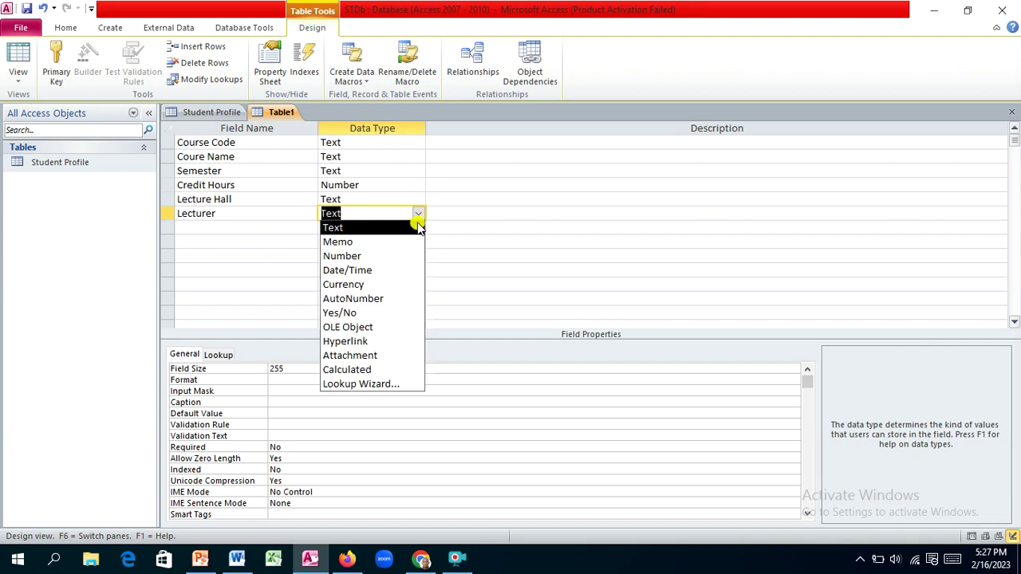
click(284, 367)
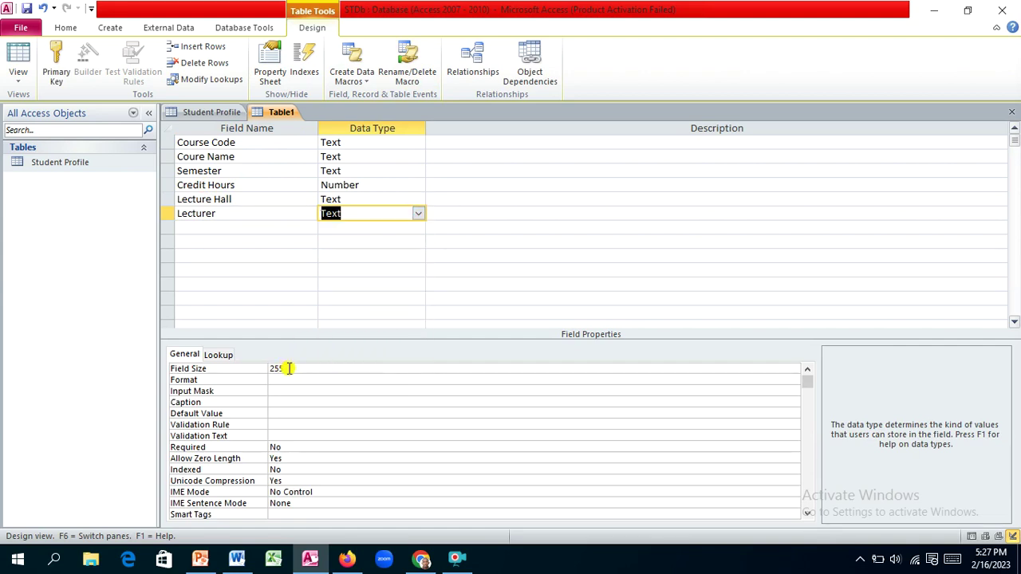
click(286, 367)
key(BackSpace)
key(BackSpace)
key(BackSpace)
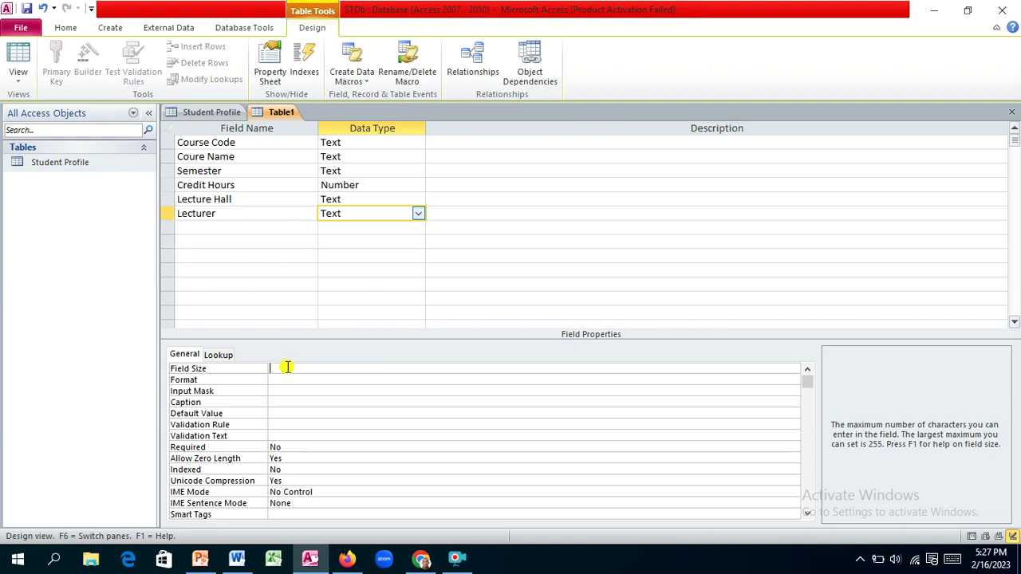
text(100)
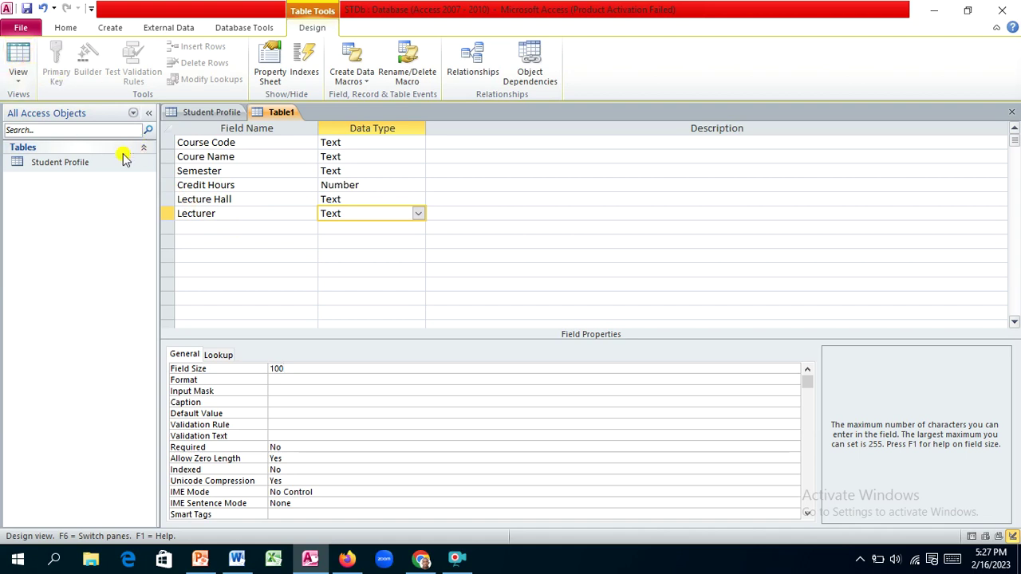
Save the table as 'Courses' without a primary key and show its datasheet
click(19, 62)
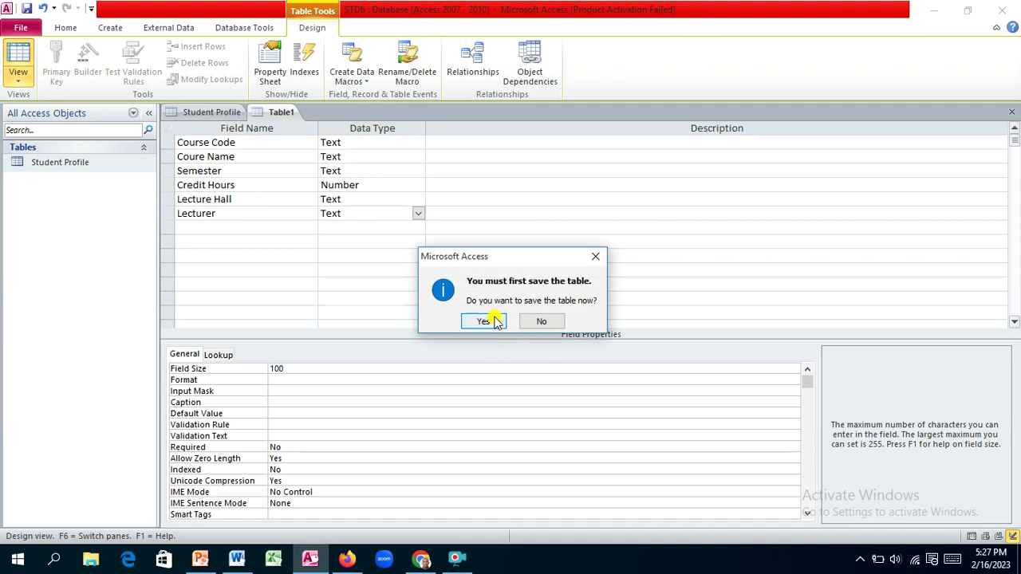
click(493, 321)
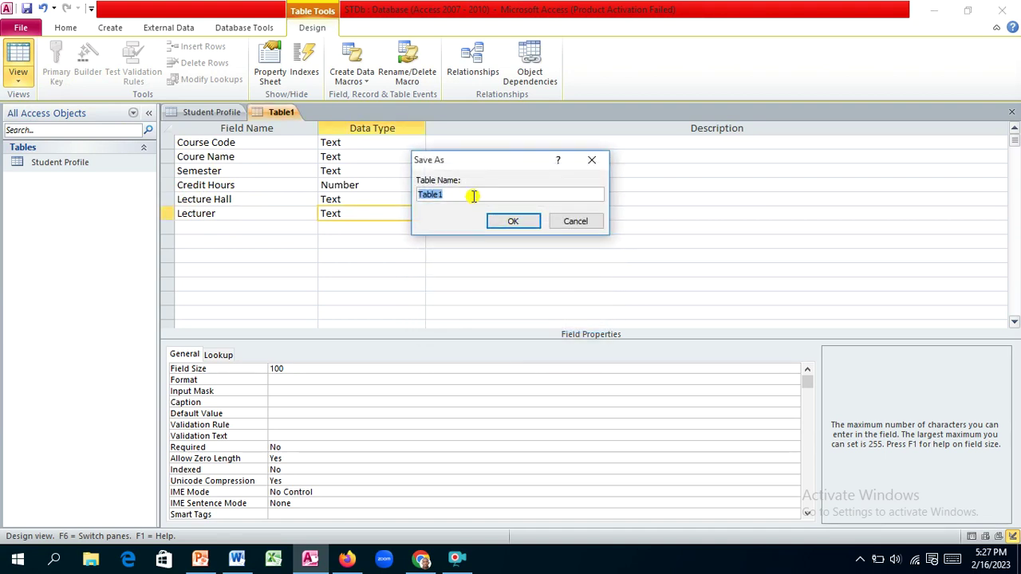
text(Course)
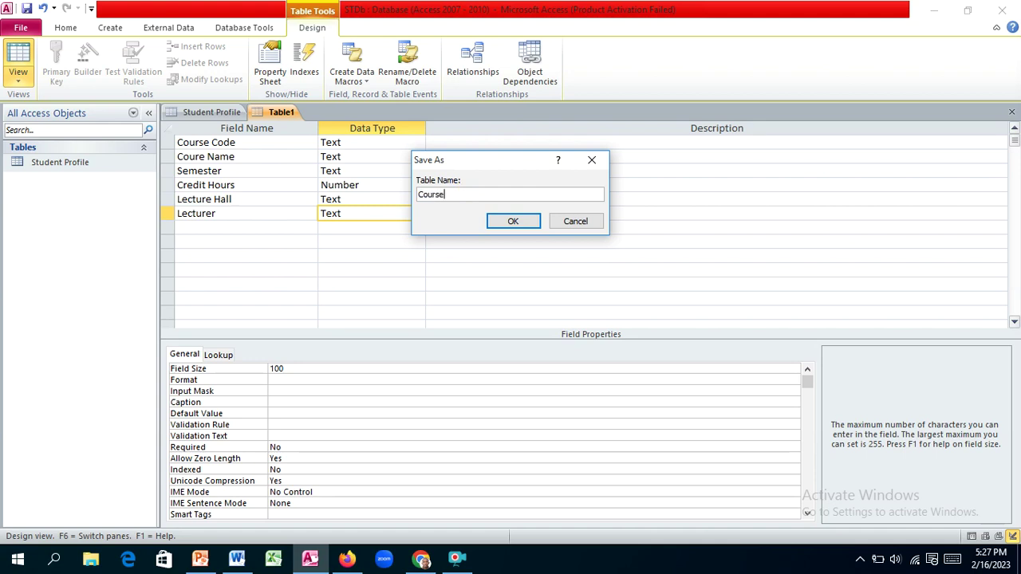
text(s)
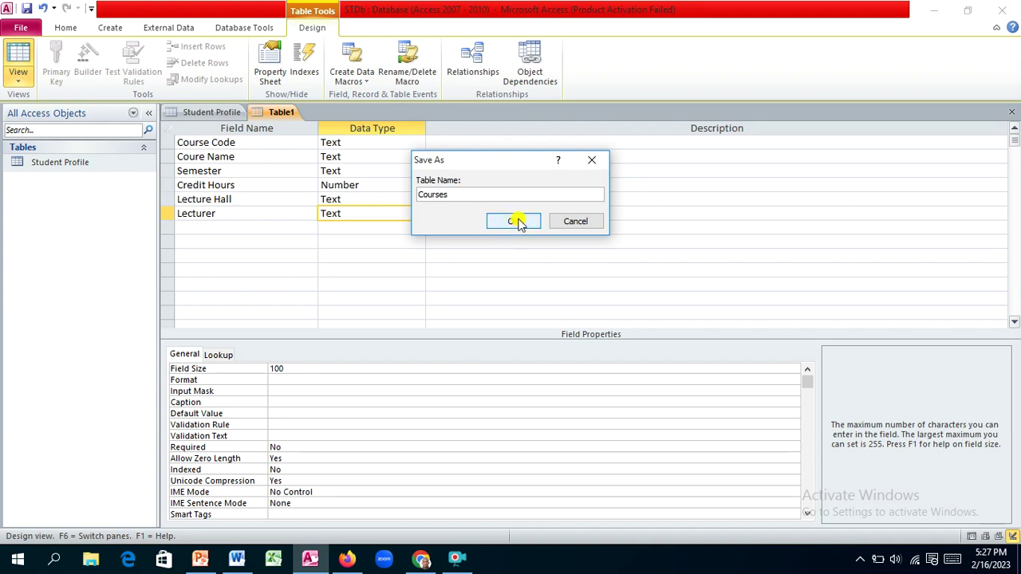
click(517, 222)
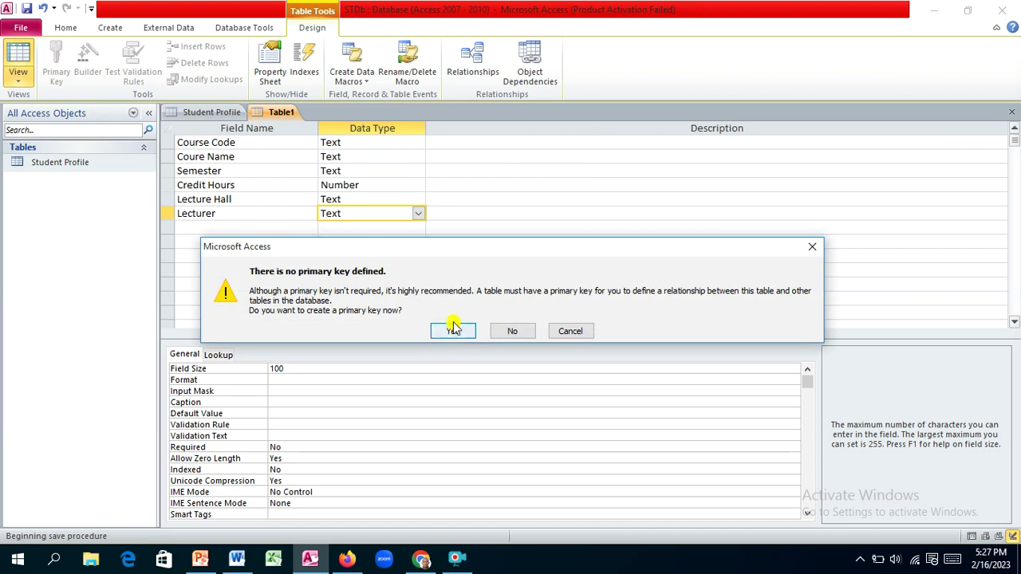
click(513, 331)
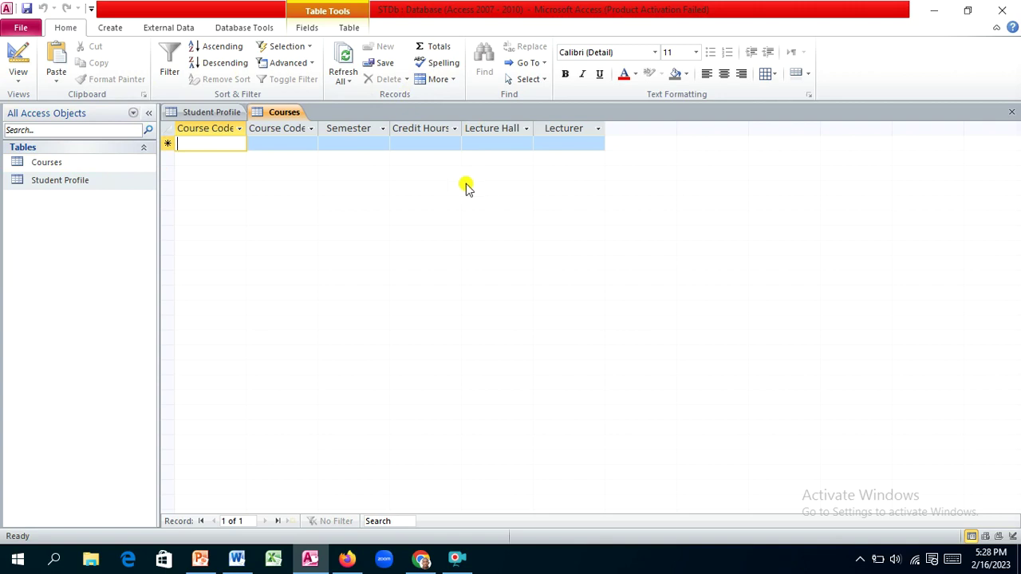
Return Courses to Design view, make Course Code the primary key, and give it default 3
click(22, 88)
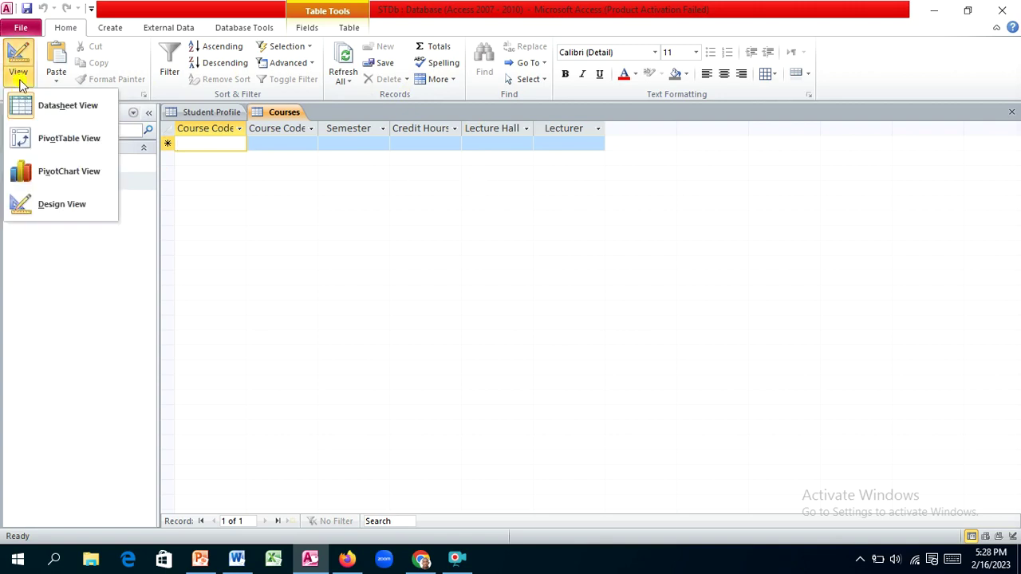
click(58, 206)
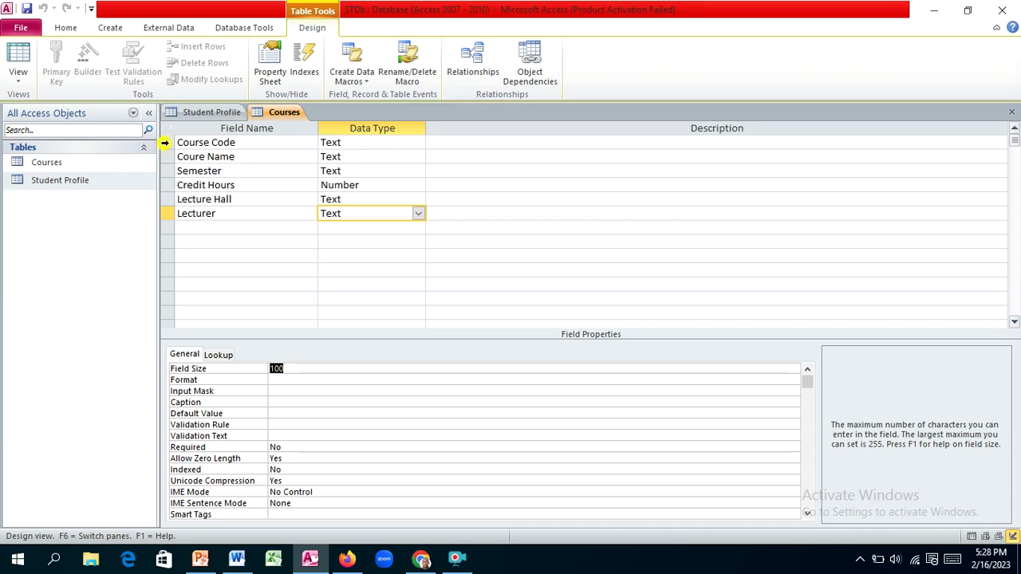
right_click(165, 141)
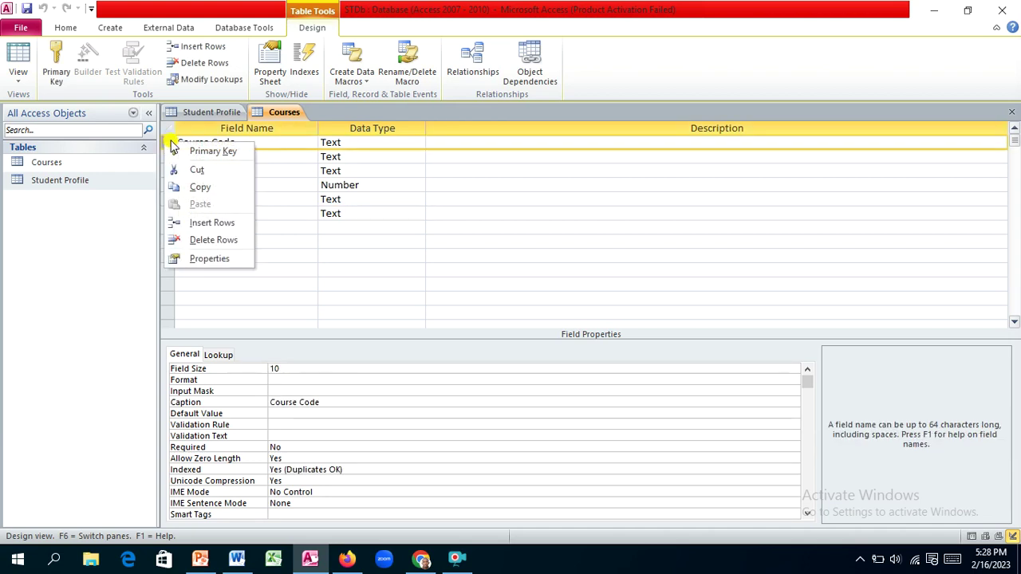
click(243, 152)
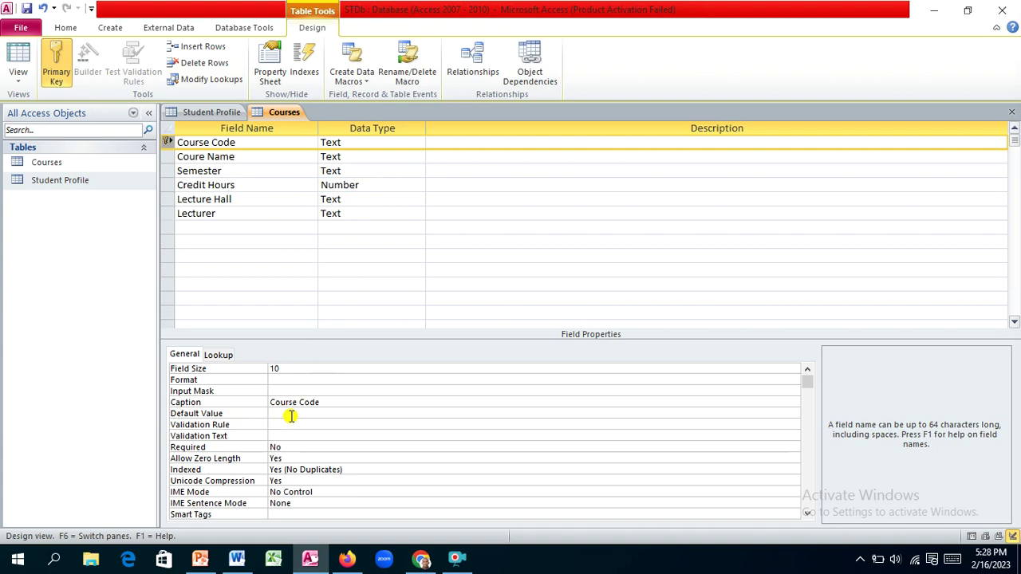
click(291, 415)
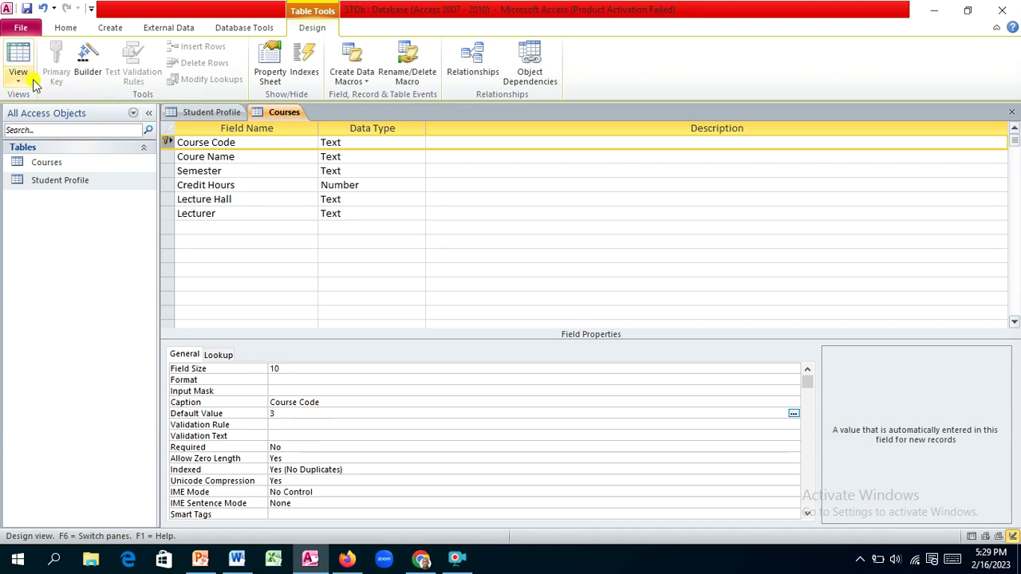
Save and view the datasheet, then back in Design view set Credit Hours' default to 3
click(18, 54)
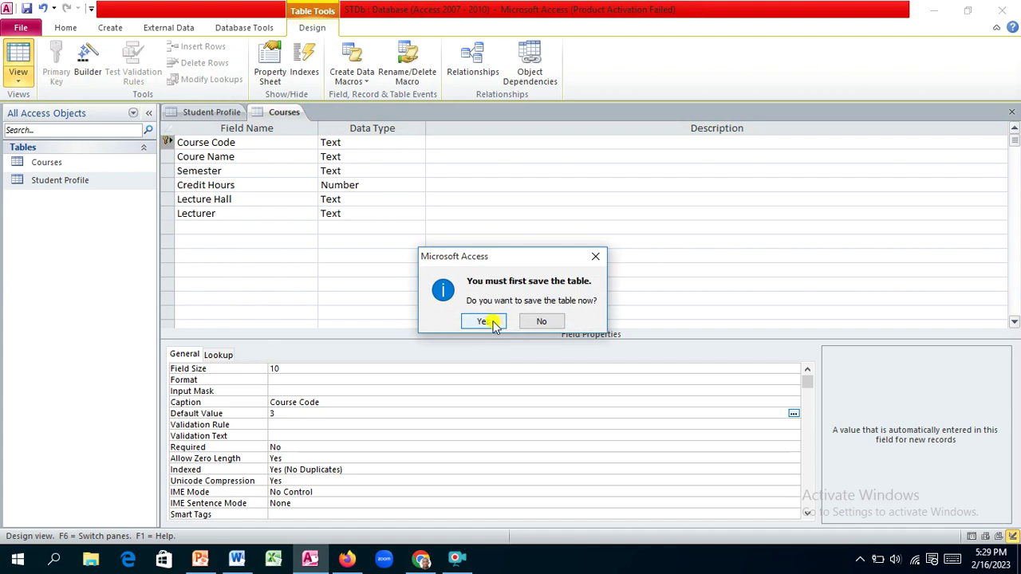
click(488, 321)
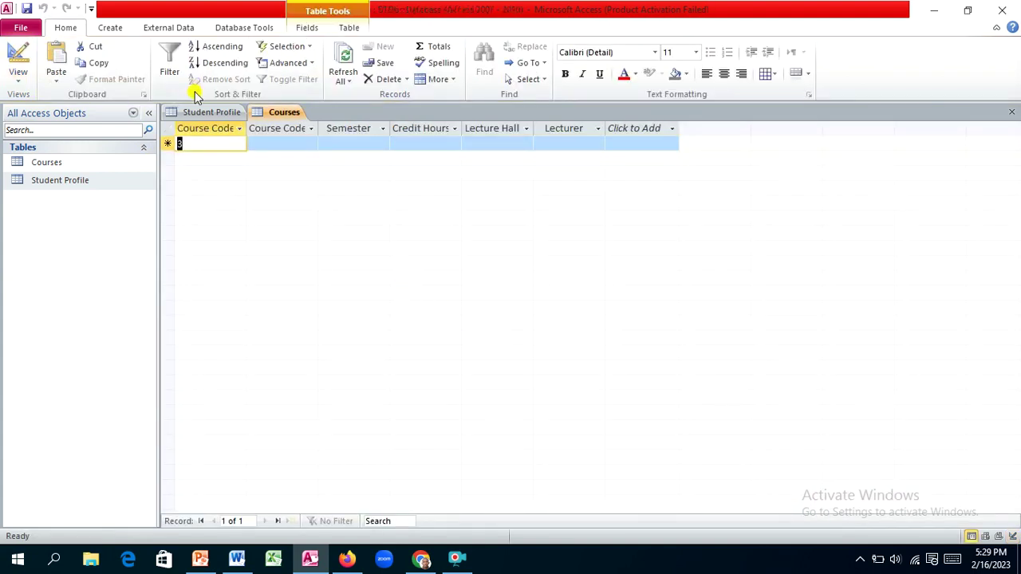
click(16, 84)
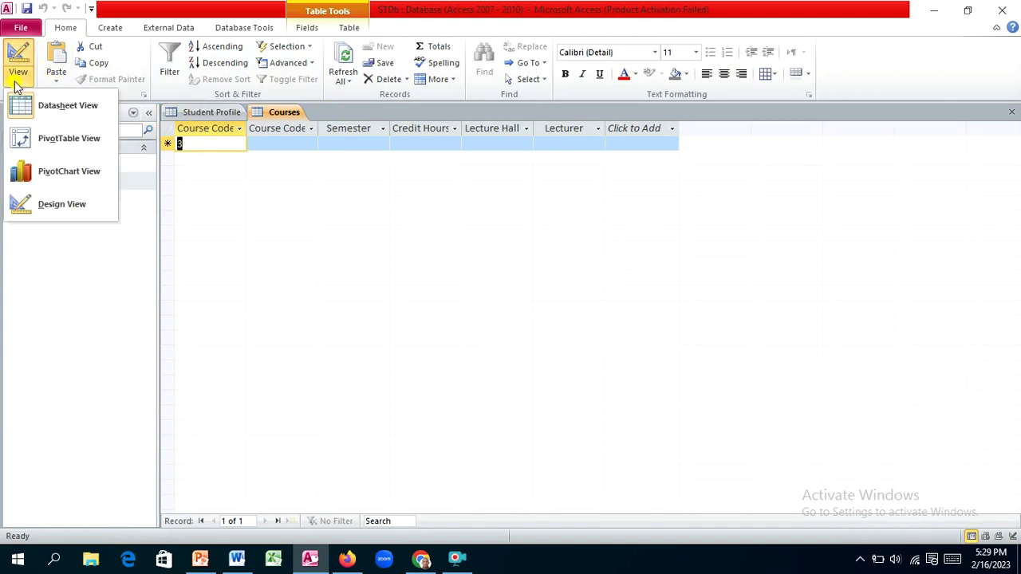
click(58, 200)
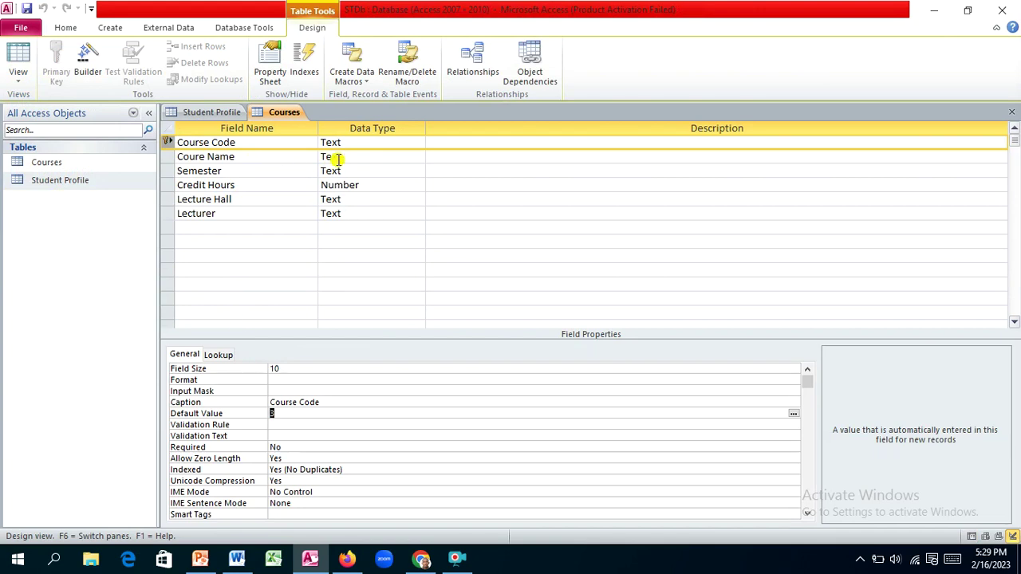
click(373, 187)
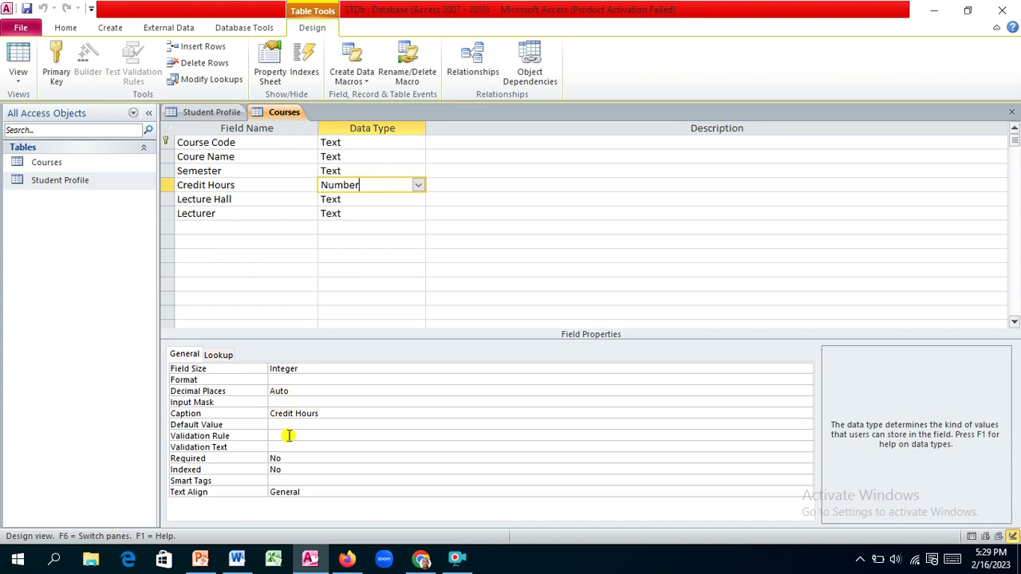
click(282, 424)
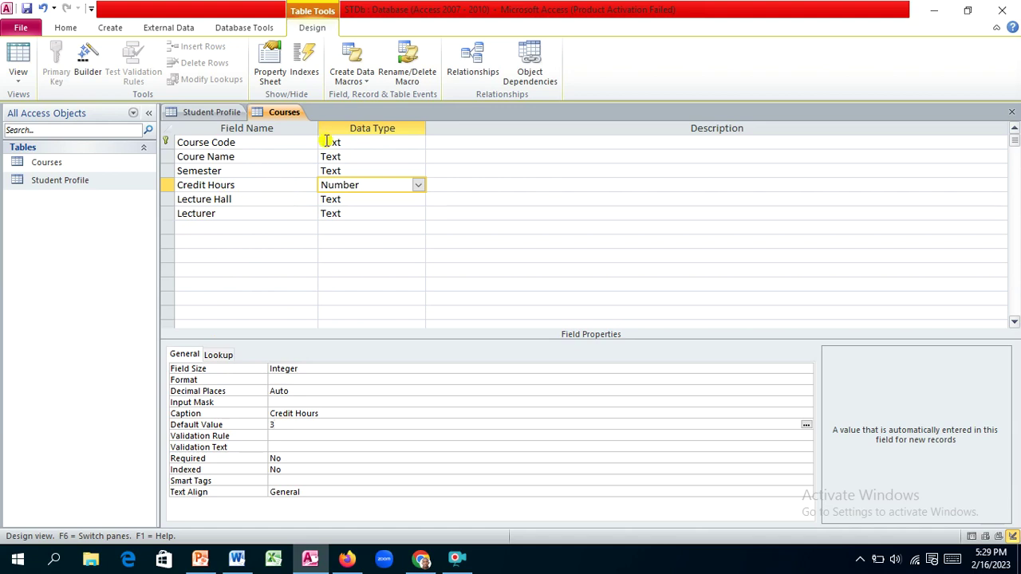
Clear Course Code's default value, save, and switch to Datasheet view
click(361, 143)
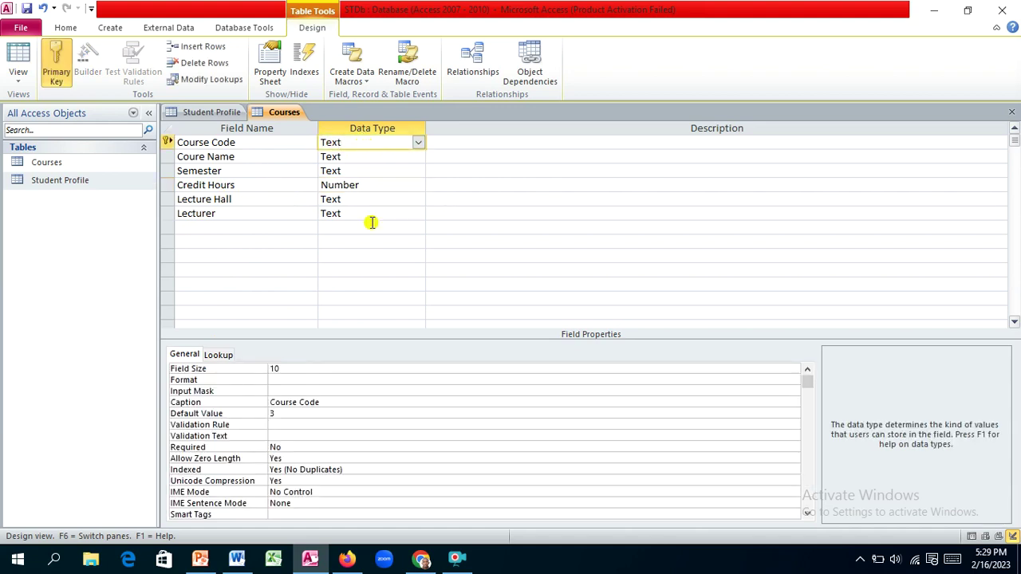
click(286, 413)
key(BackSpace)
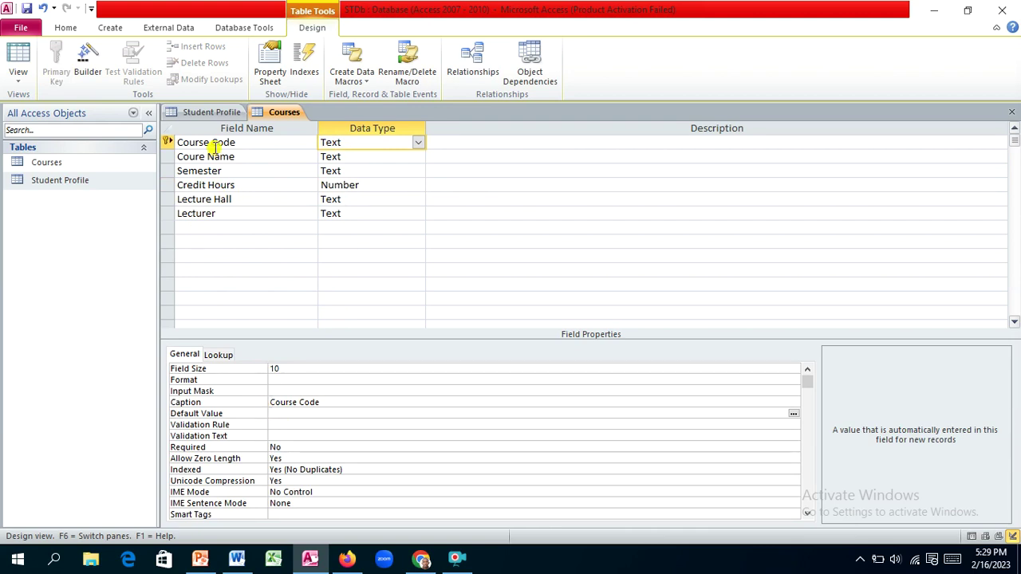
click(17, 62)
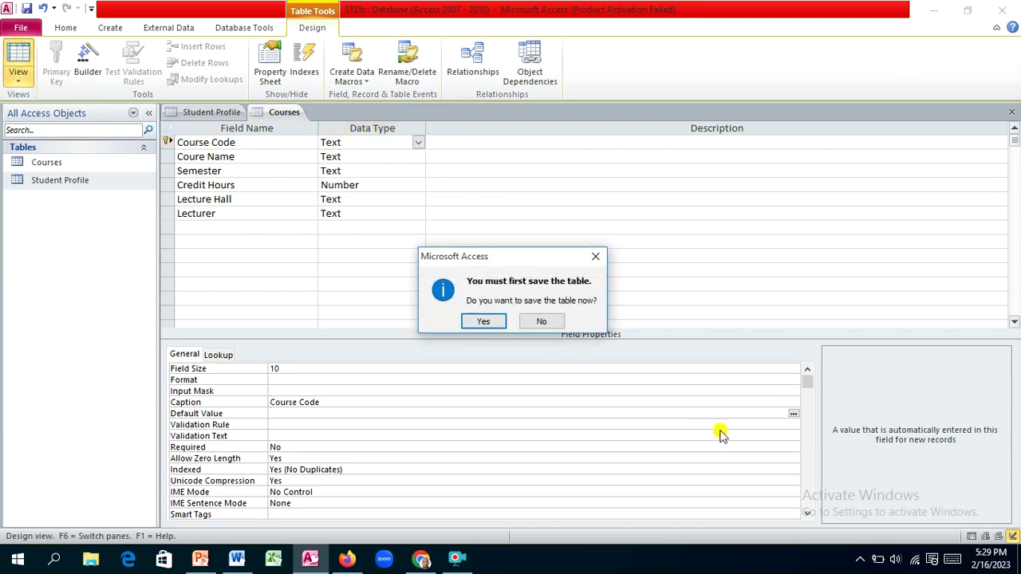
click(486, 320)
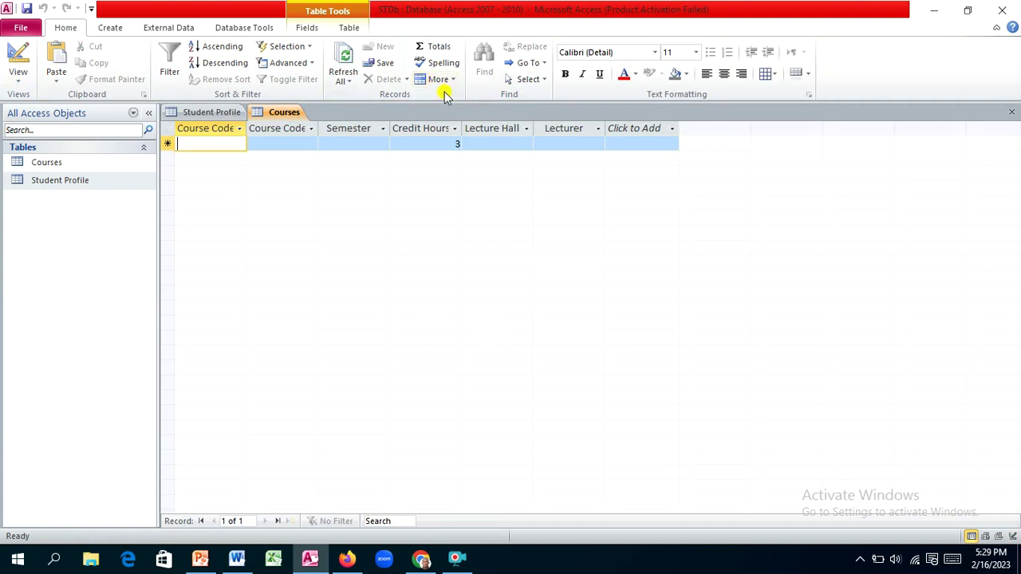
Widen the Credit Hours column and start the first record: MCPC605, MIS, semester 1st
drag(465, 124, 475, 120)
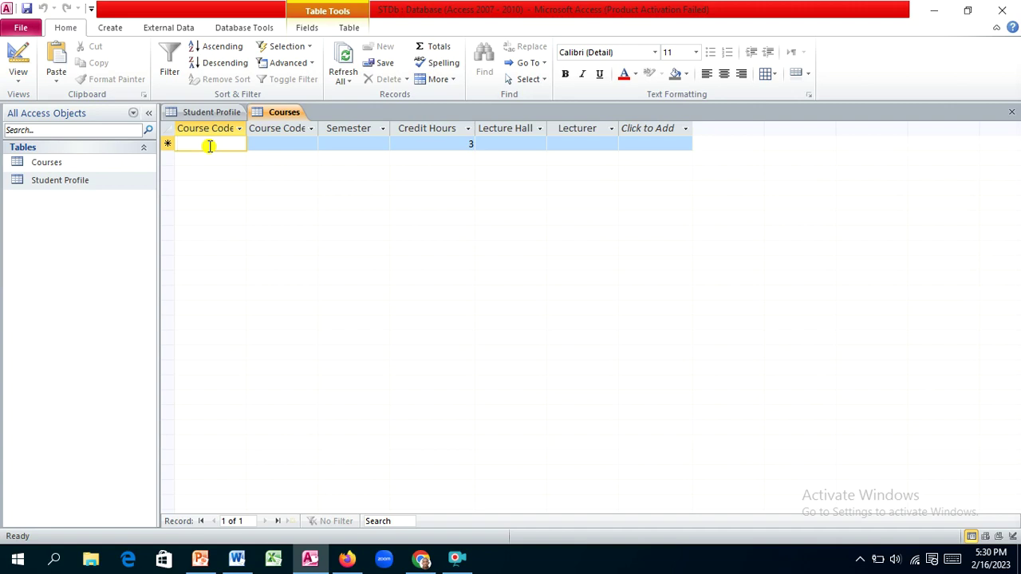
text(MCPC)
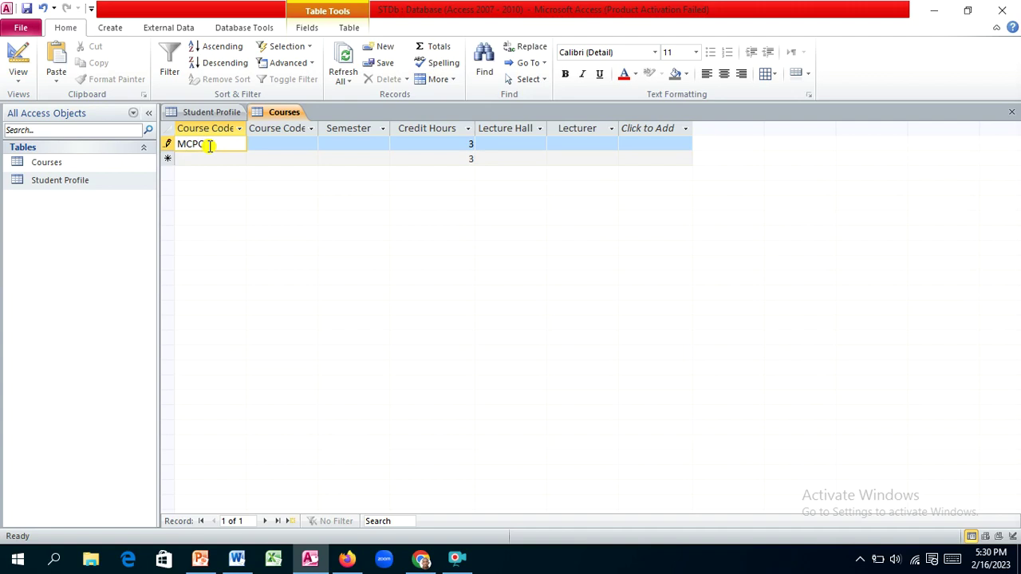
text(605)
key(Tab)
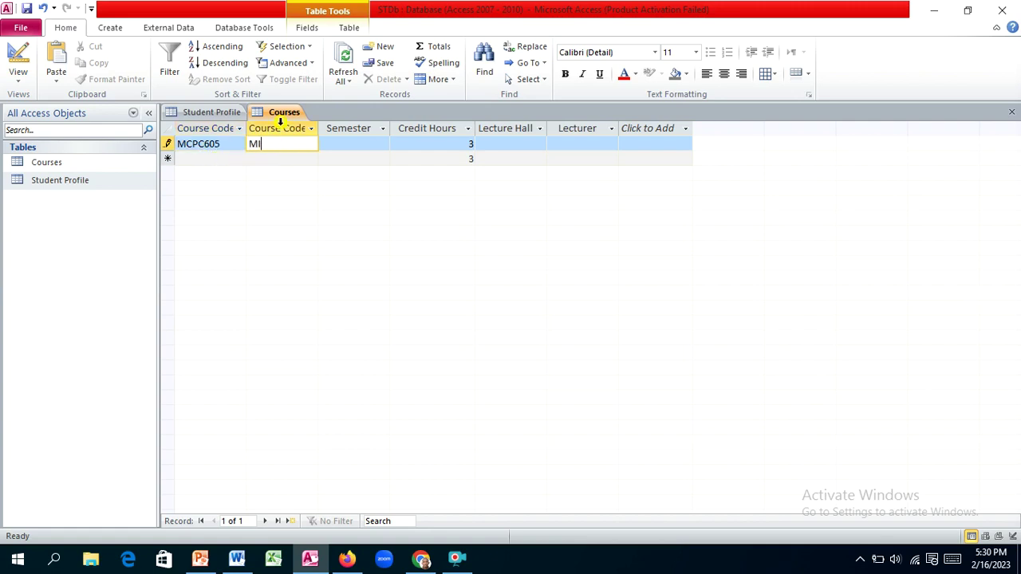
key(Tab)
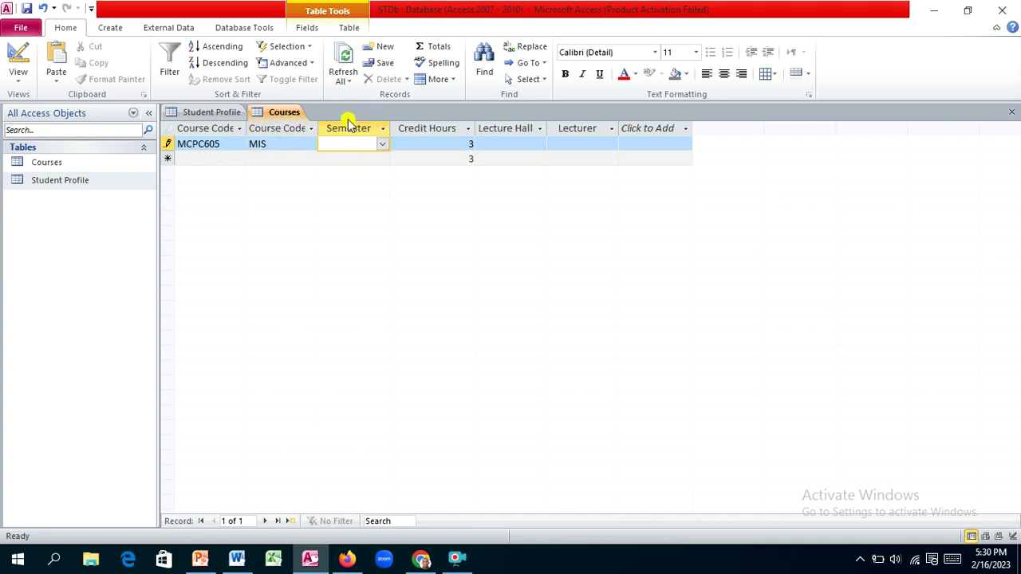
drag(387, 154, 387, 141)
click(381, 144)
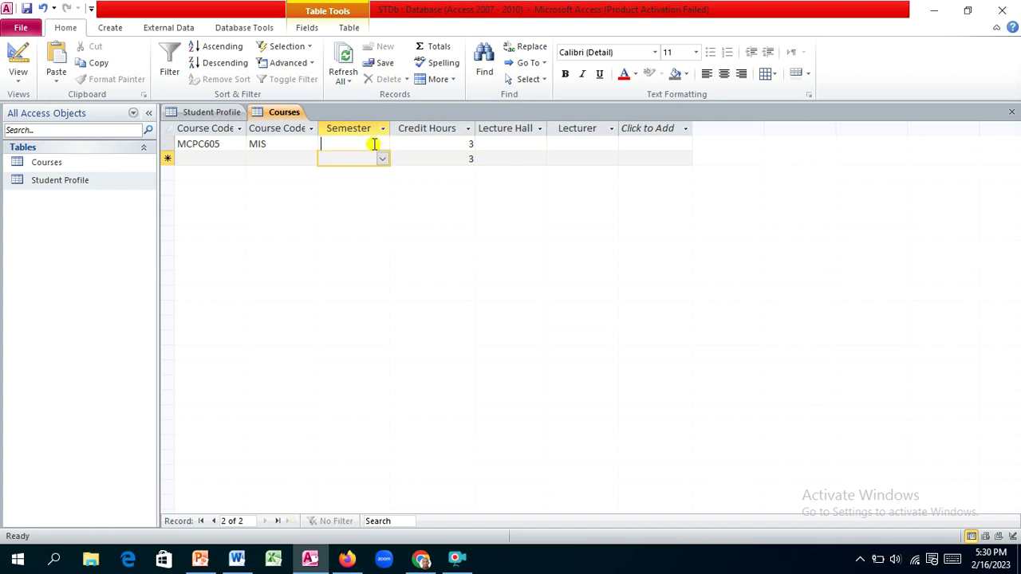
click(384, 145)
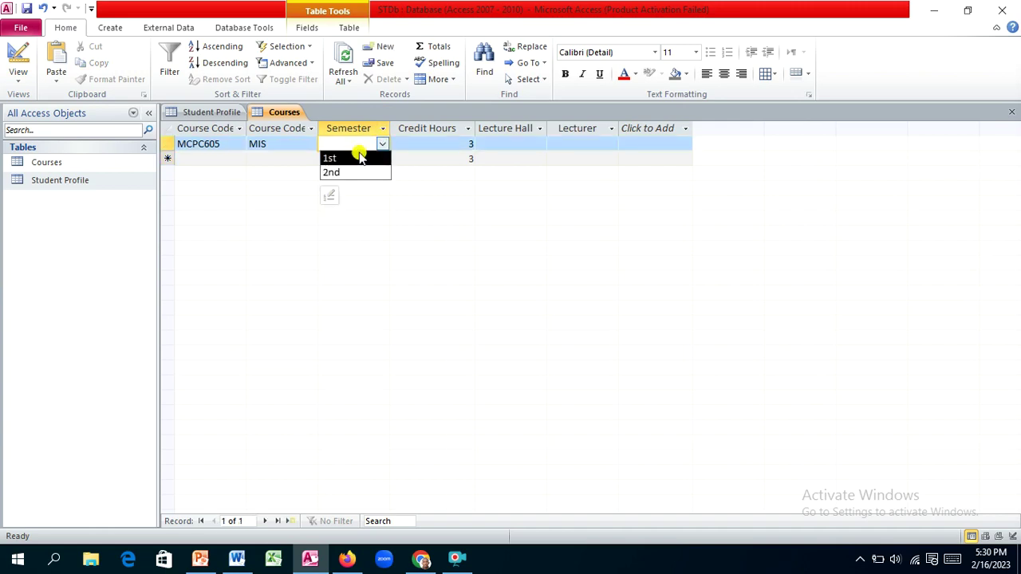
click(357, 156)
Enter Lecture Hall GH7 and the lecturer's name, saving the first record
key(Caps_Lock)
key(Tab)
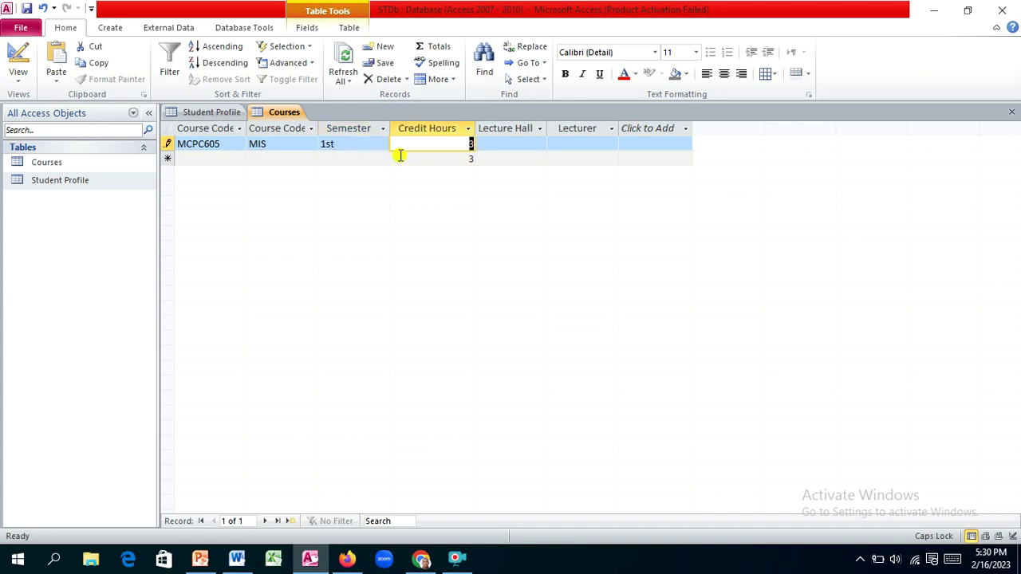
key(Tab)
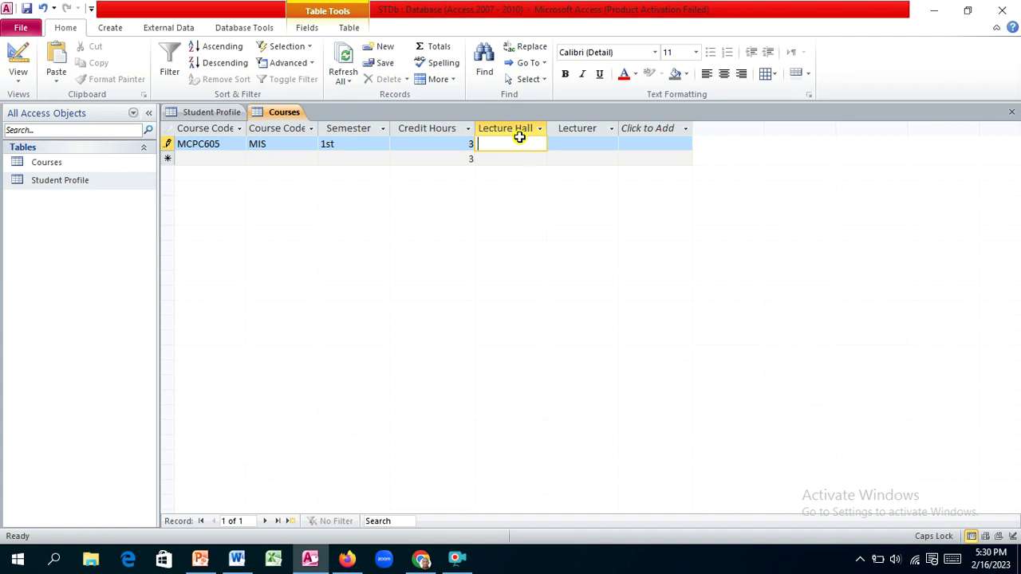
text(g)
key(BackSpace)
text(GH7)
key(Tab)
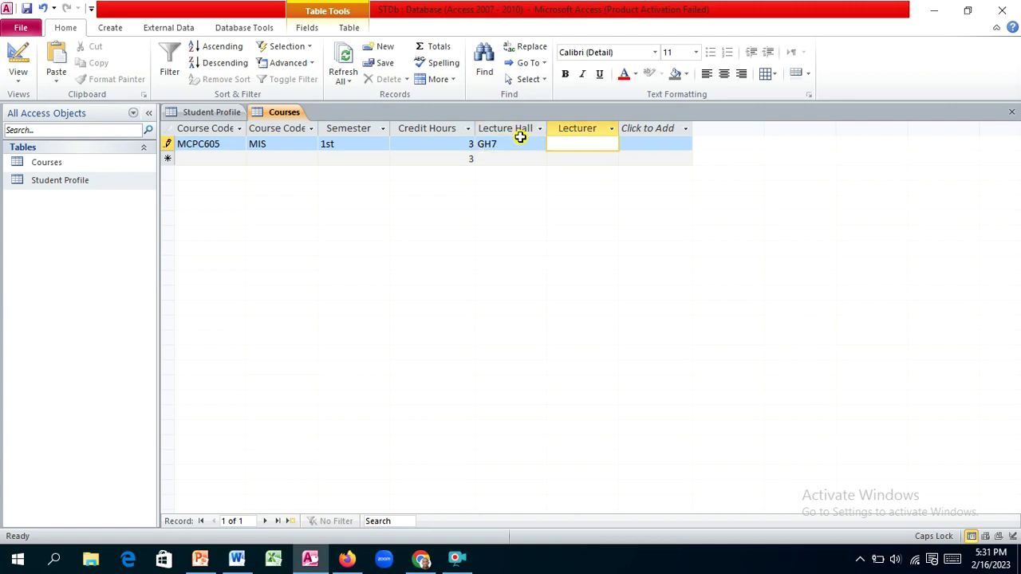
text(nUR)
key(BackSpace)
key(BackSpace)
key(BackSpace)
text(N)
key(Caps_Lock)
text(urudeen)
key(Tab)
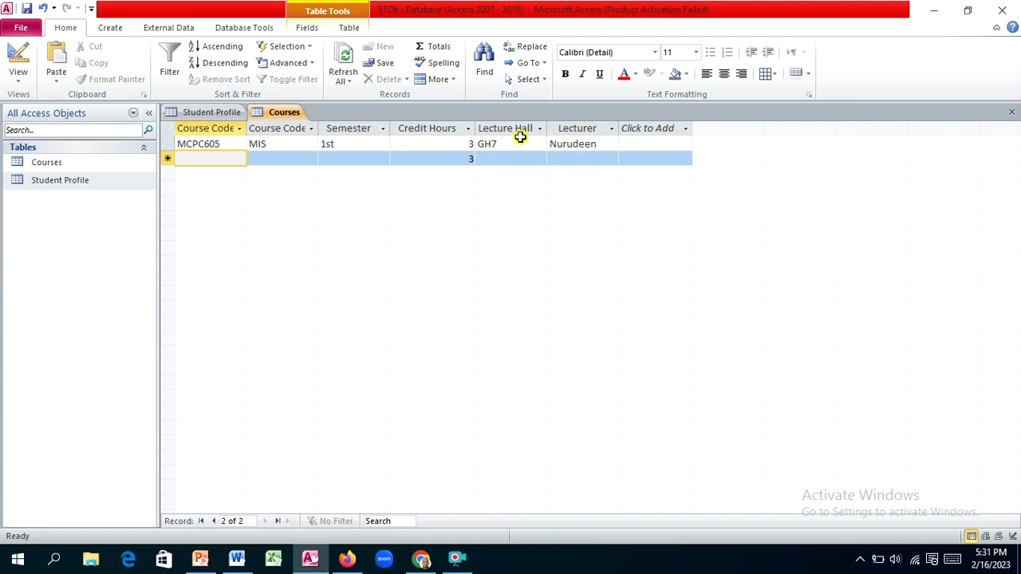
Start a second record with Course Code BITM 402, PCP and semester 2nd
text(M)
key(BackSpace)
key(Caps_Lock)
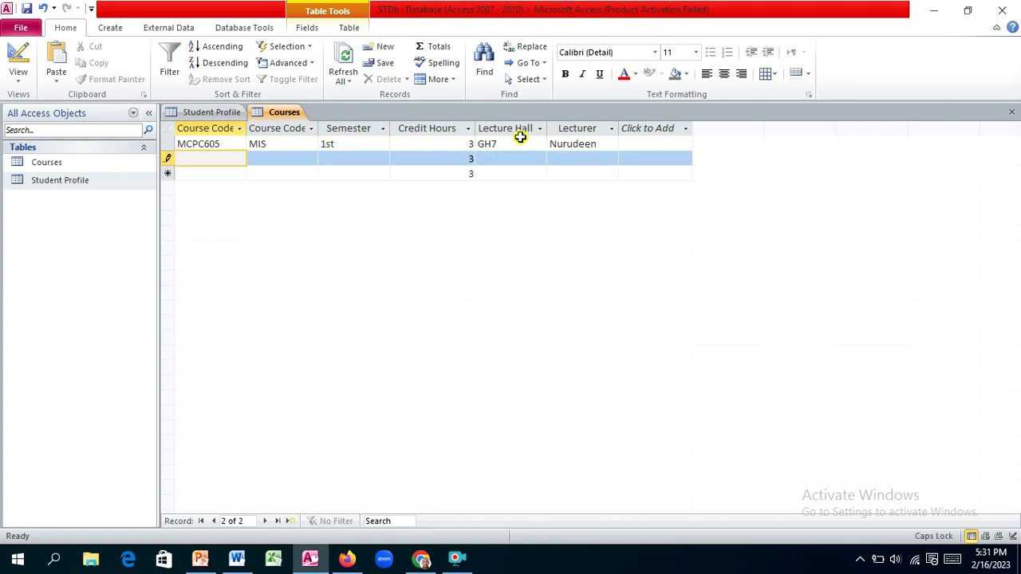
text(BITM 402)
key(Tab)
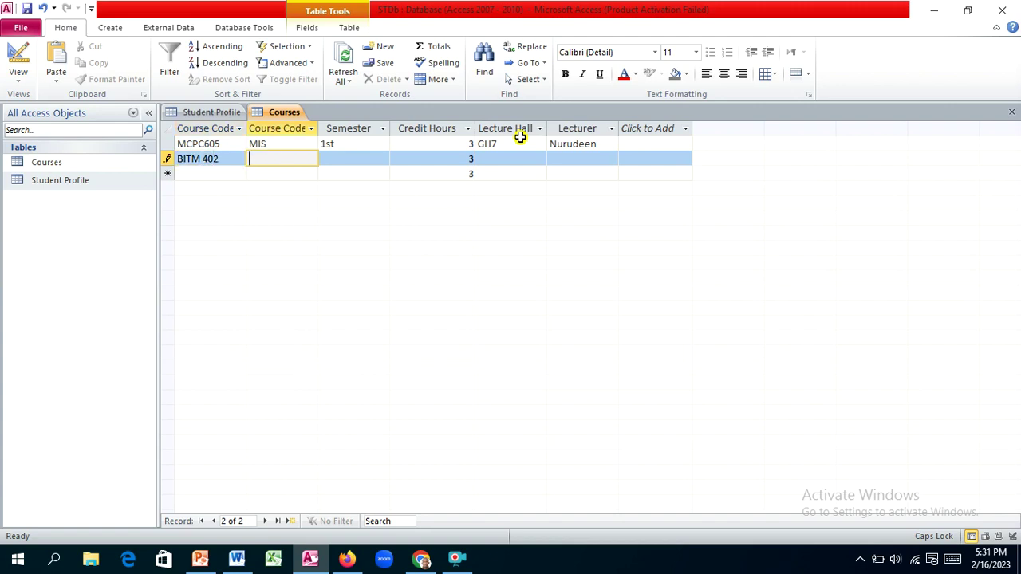
text(PCP)
key(Tab)
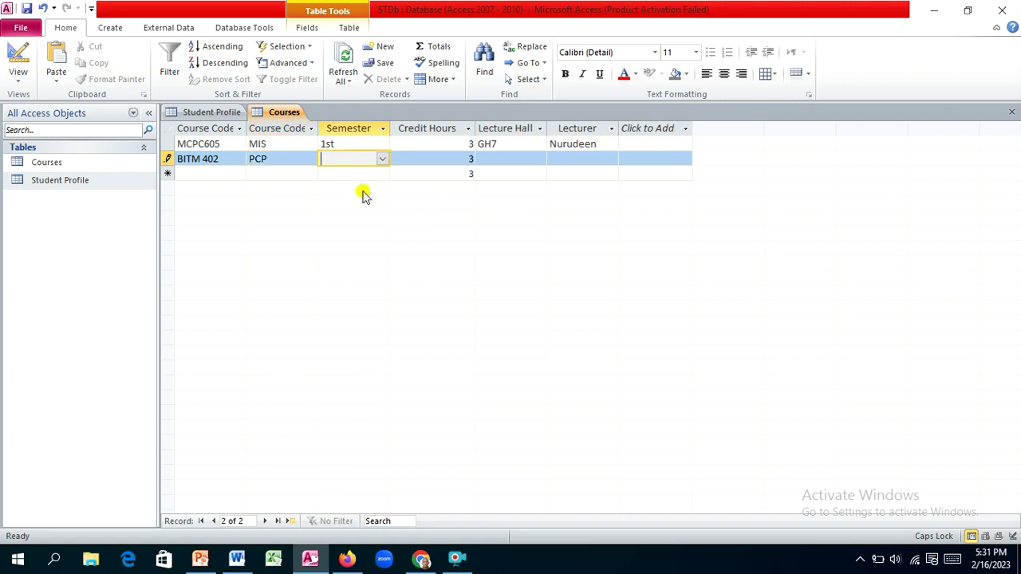
click(383, 161)
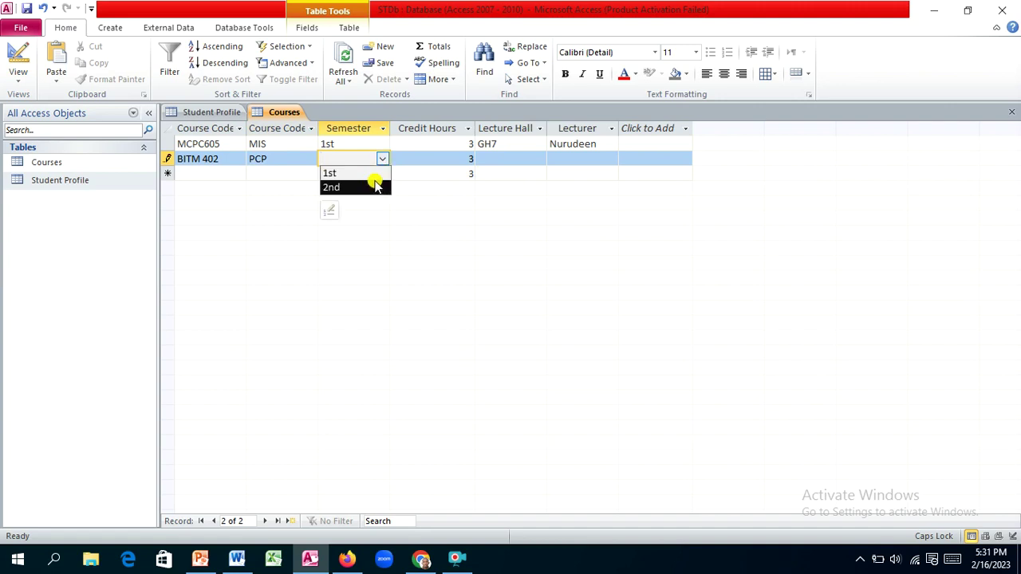
click(372, 189)
Enter Lecture Hall LBC505 and the lecturer's name, saving the BITM 402 record
key(Tab)
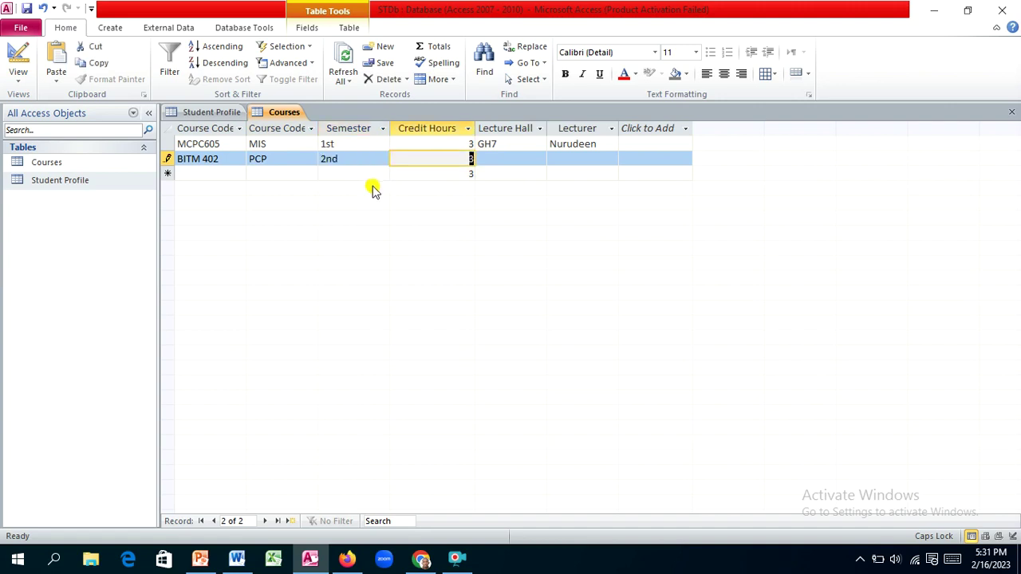
click(485, 161)
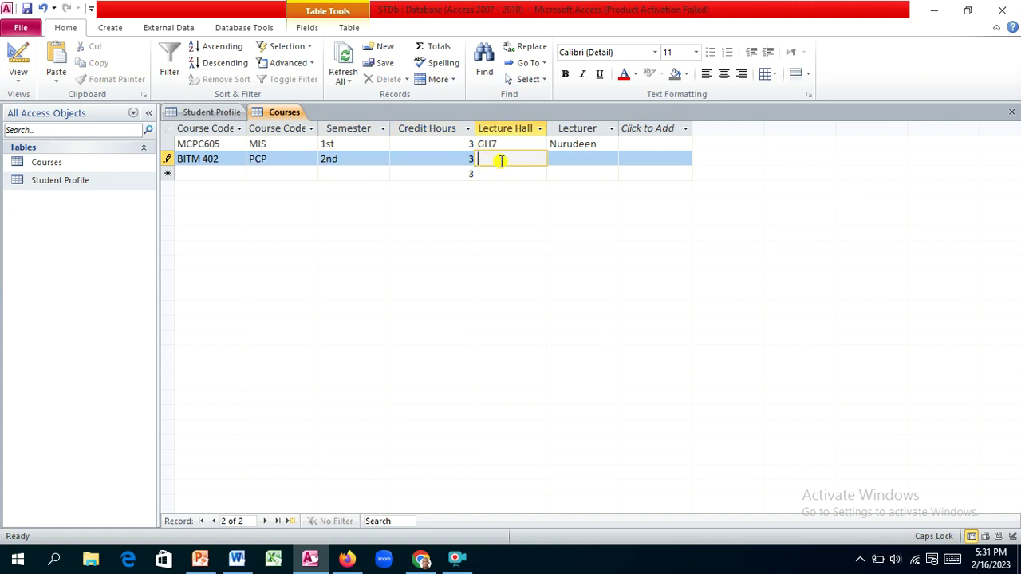
text(LBC 505)
key(Tab)
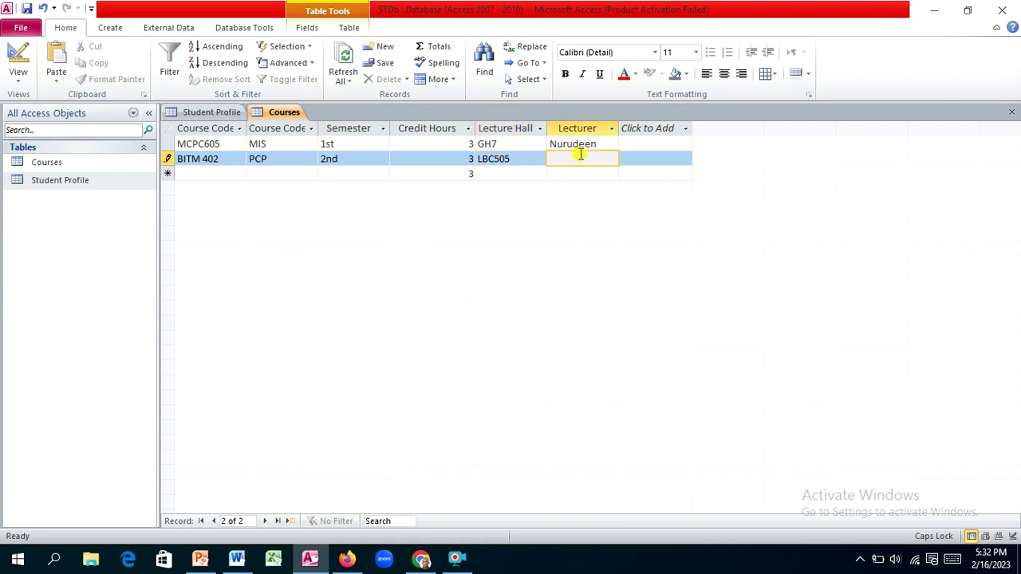
text(John)
key(Tab)
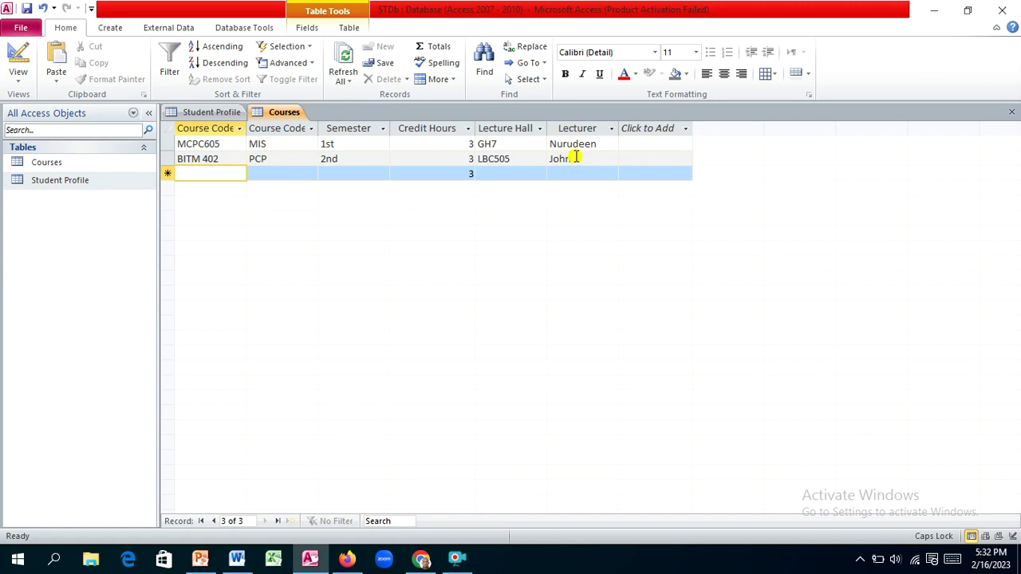
On a new row enter MCPC 601, OB and semester 1st
text(M)
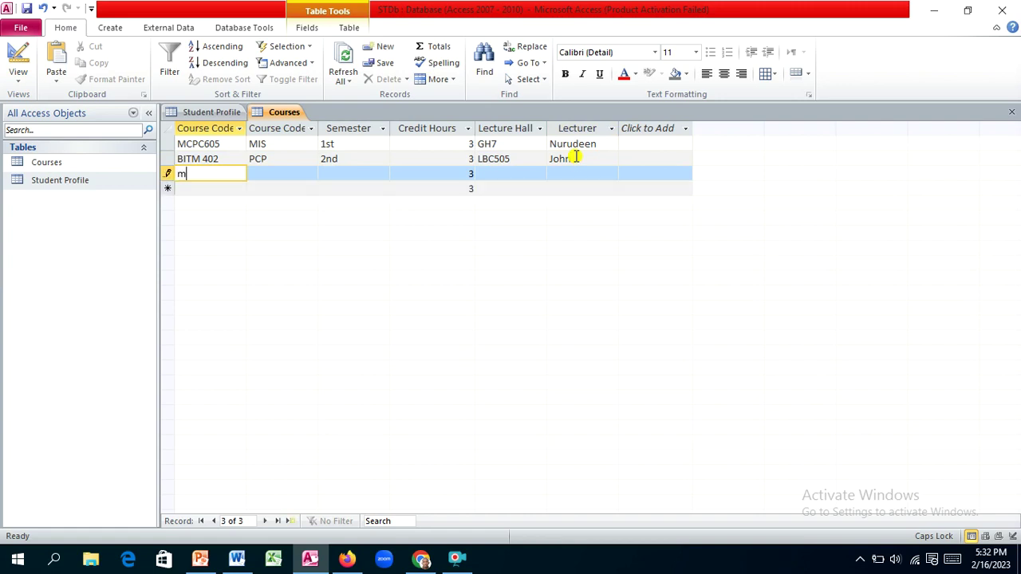
key(BackSpace)
text(MCPC 601)
key(Tab)
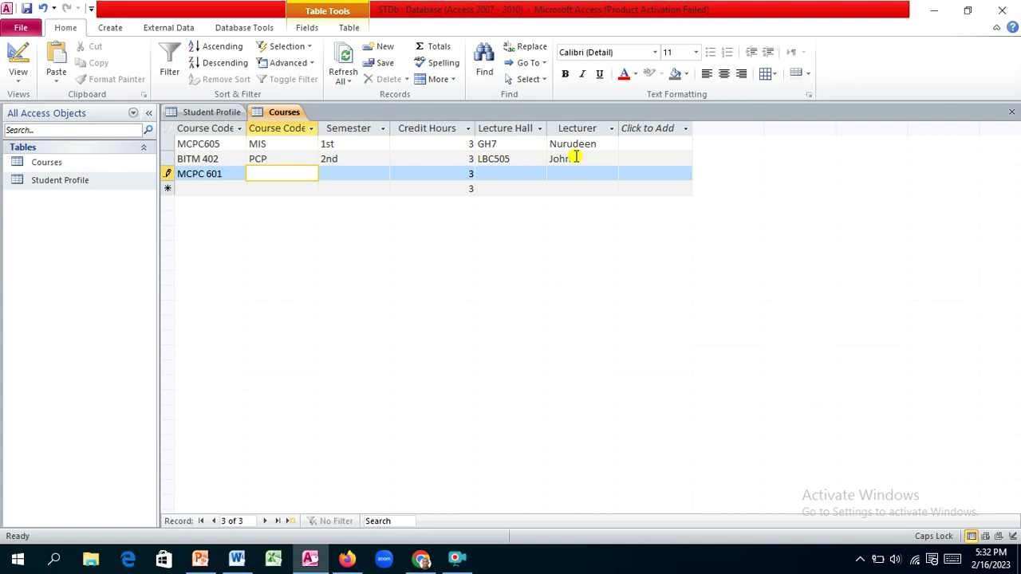
text(ob)
key(BackSpace)
key(BackSpace)
text(OB)
key(Tab)
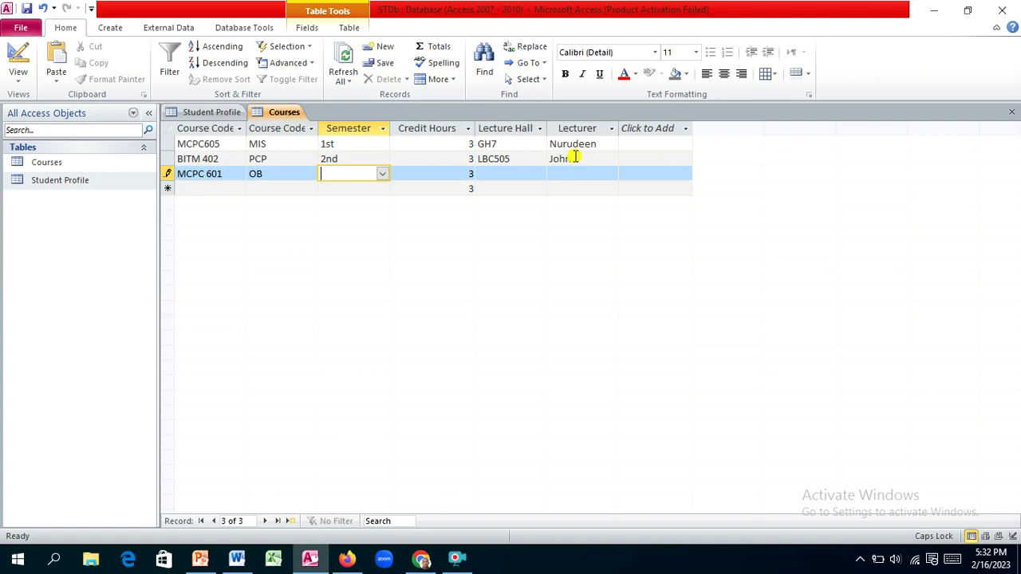
click(382, 174)
click(364, 189)
Enter hall GH1 and the lecturer's name, saving the third record
key(Tab)
key(Tab)
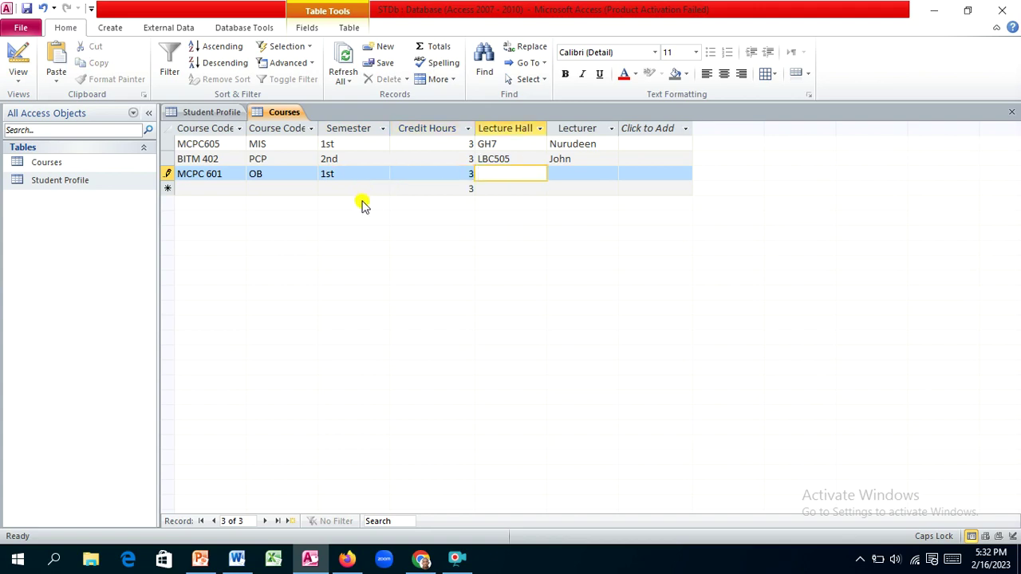
text(GH1)
key(Tab)
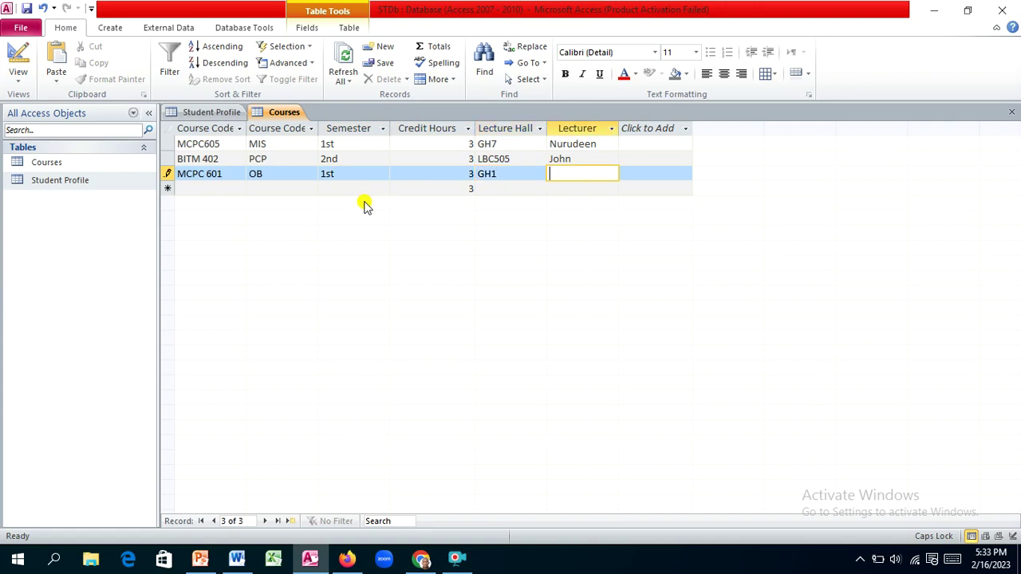
text(e)
key(BackSpace)
text(ELVIS)
key(BackSpace)
key(BackSpace)
key(BackSpace)
key(BackSpace)
key(Caps_Lock)
text(lvis)
key(Tab)
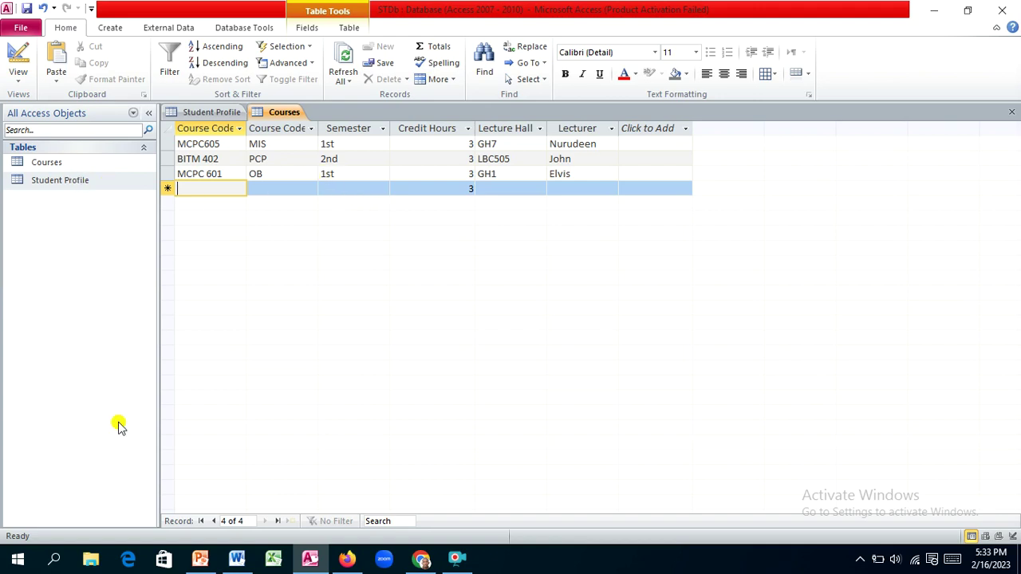
click(237, 559)
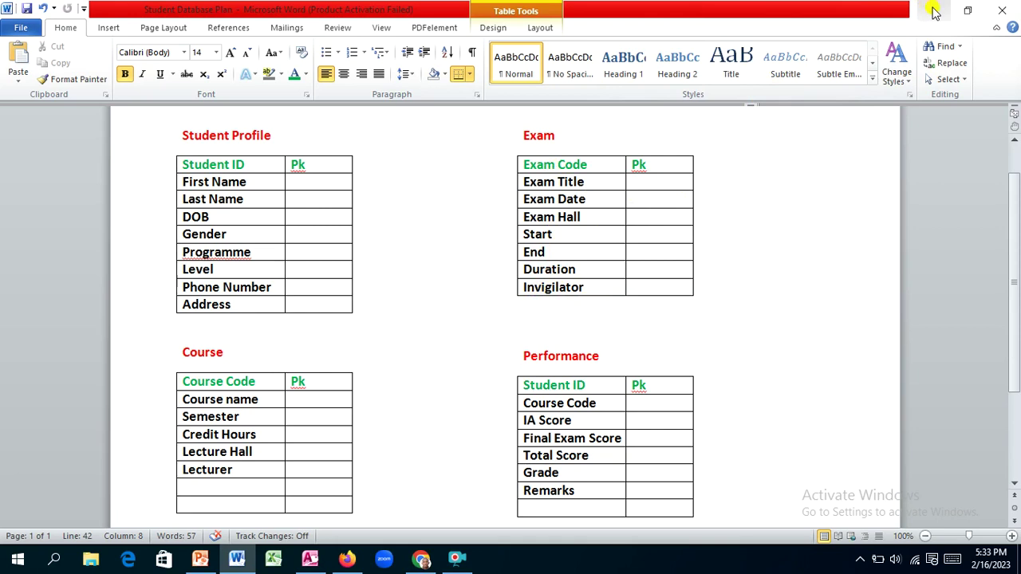
click(309, 560)
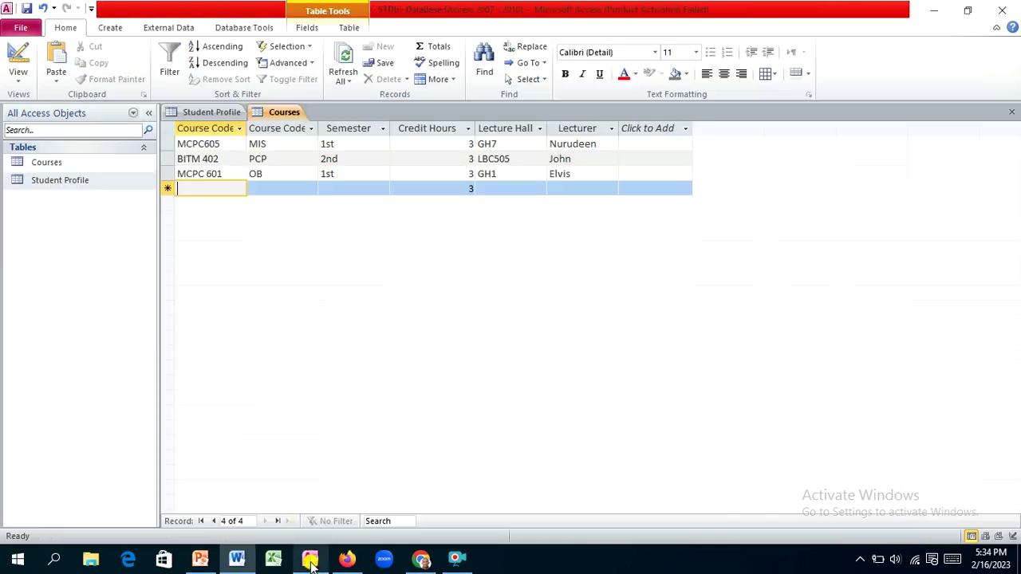
Create a blank table, switch it to Design view and save it as Exam
click(115, 27)
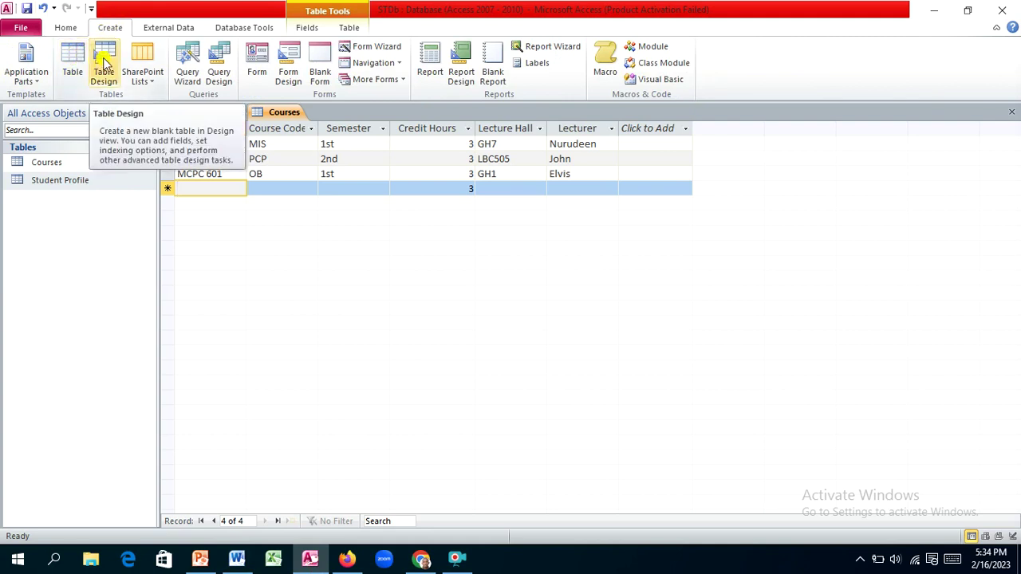
click(72, 70)
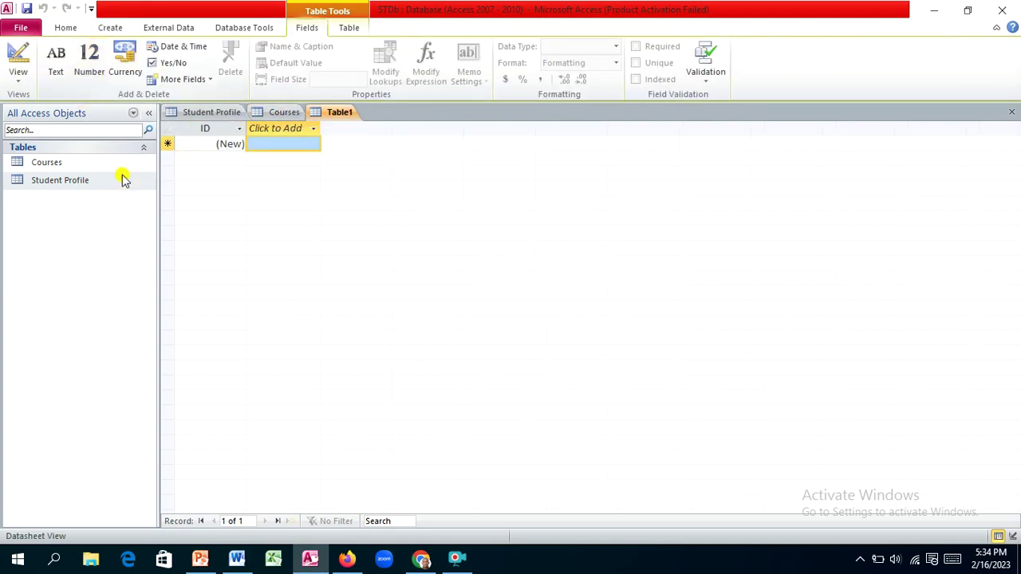
click(21, 86)
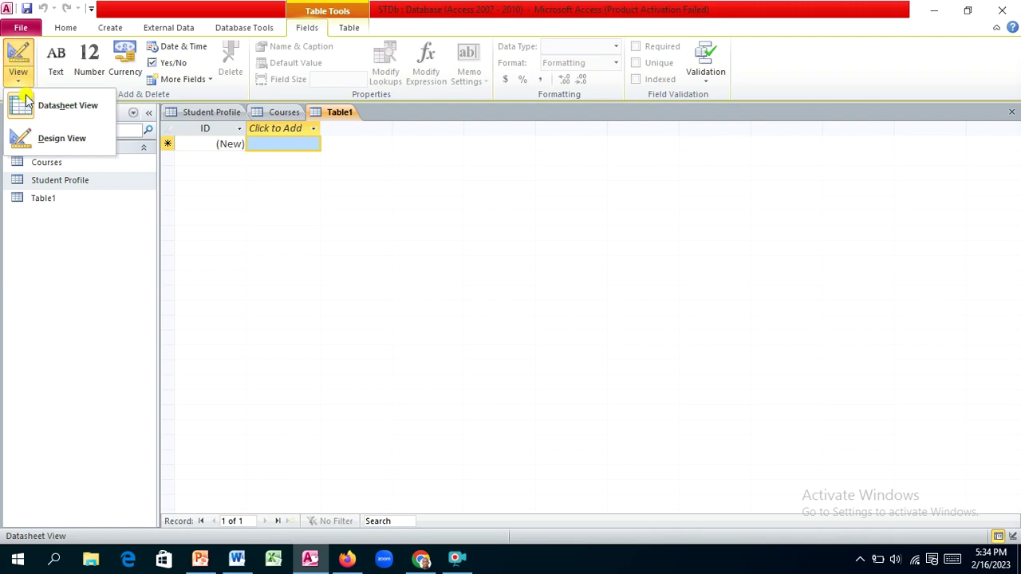
click(52, 141)
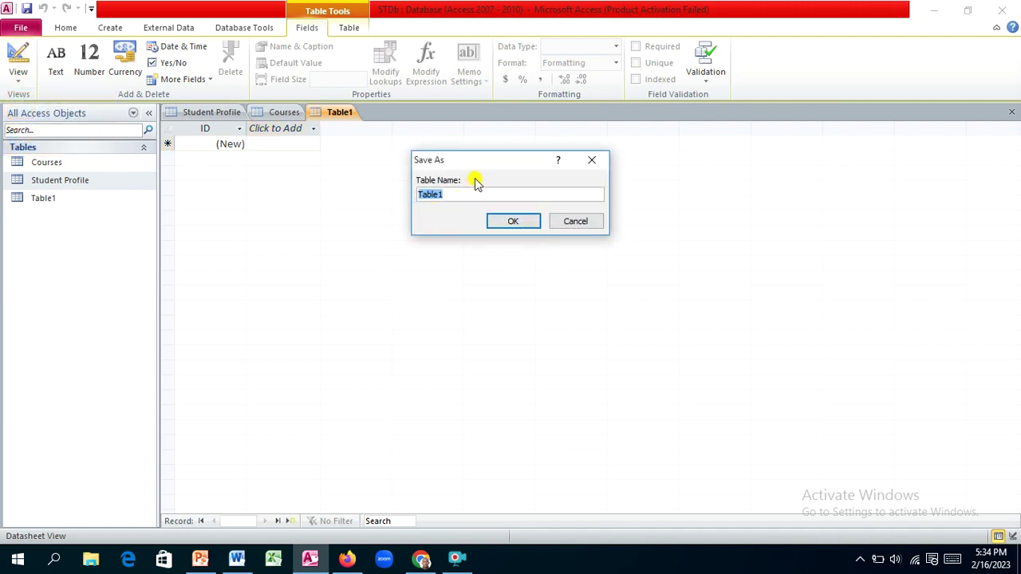
text(Exam)
click(513, 222)
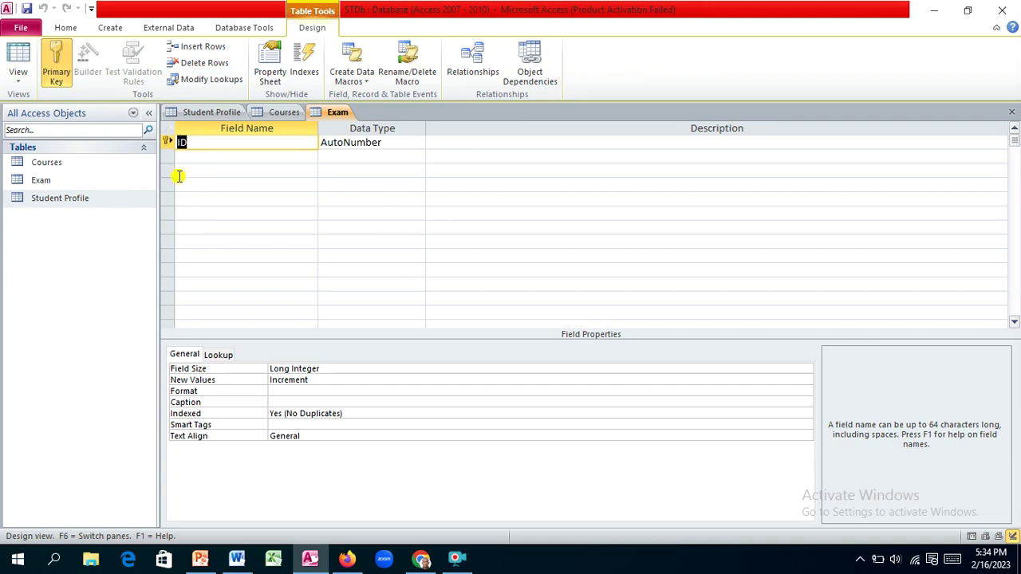
Rename the default ID key field to Exam Code
click(213, 140)
key(BackSpace)
key(BackSpace)
text(Exam )
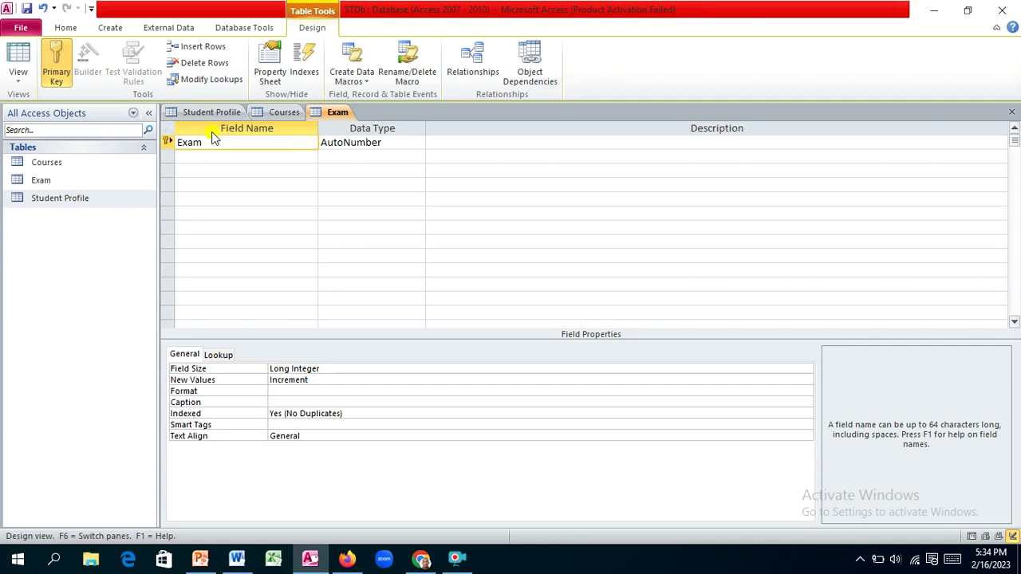
text(Code)
key(Tab)
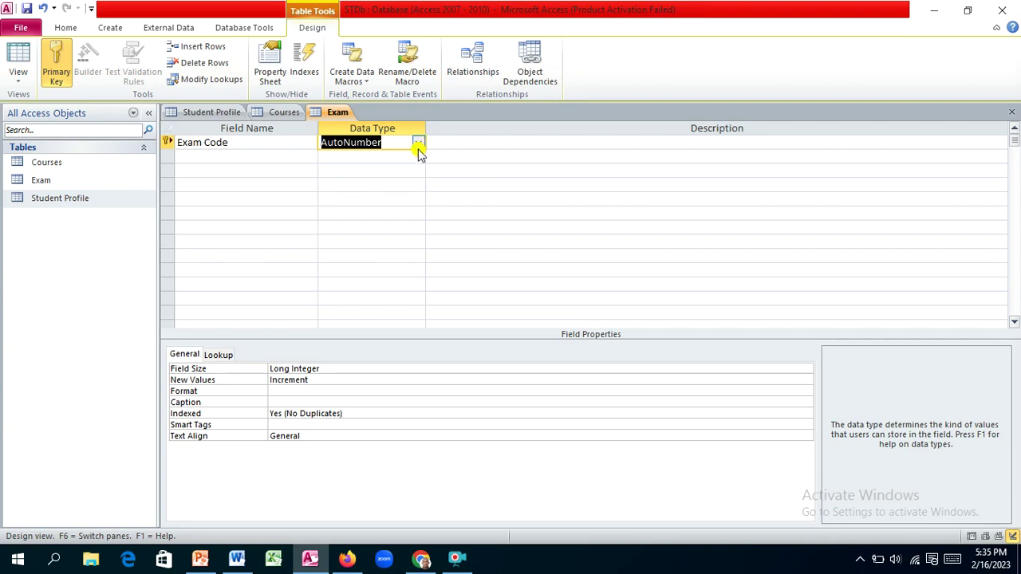
Add an Exam Title Text field with field size 100 and a caption
click(212, 157)
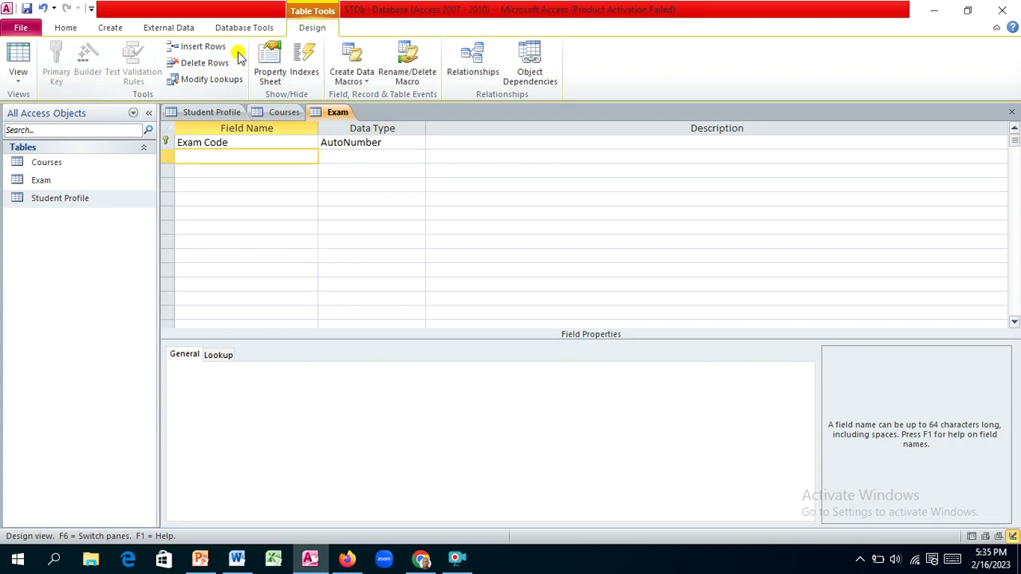
text(Exam Title)
key(Tab)
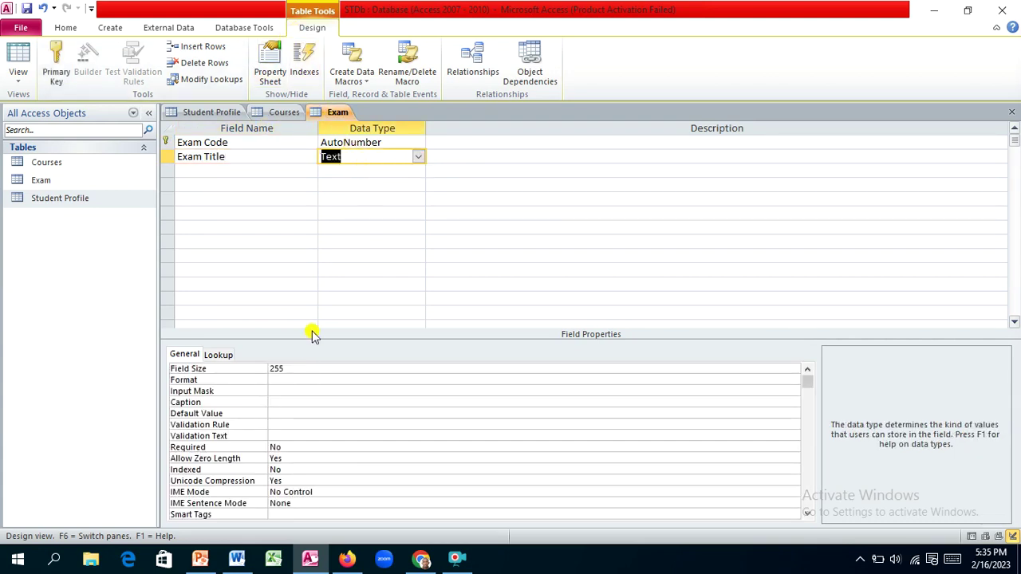
click(300, 368)
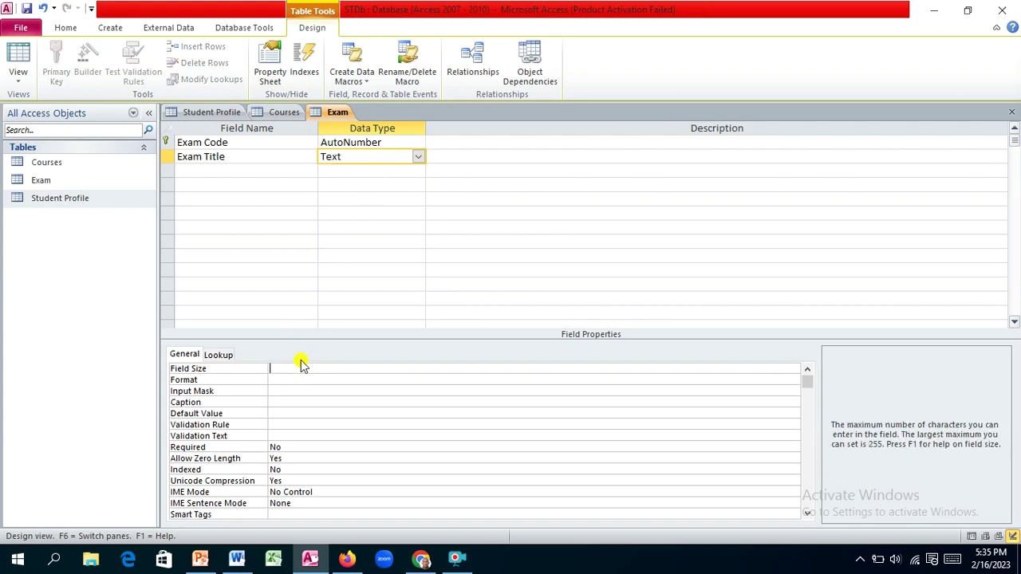
text(100)
click(289, 403)
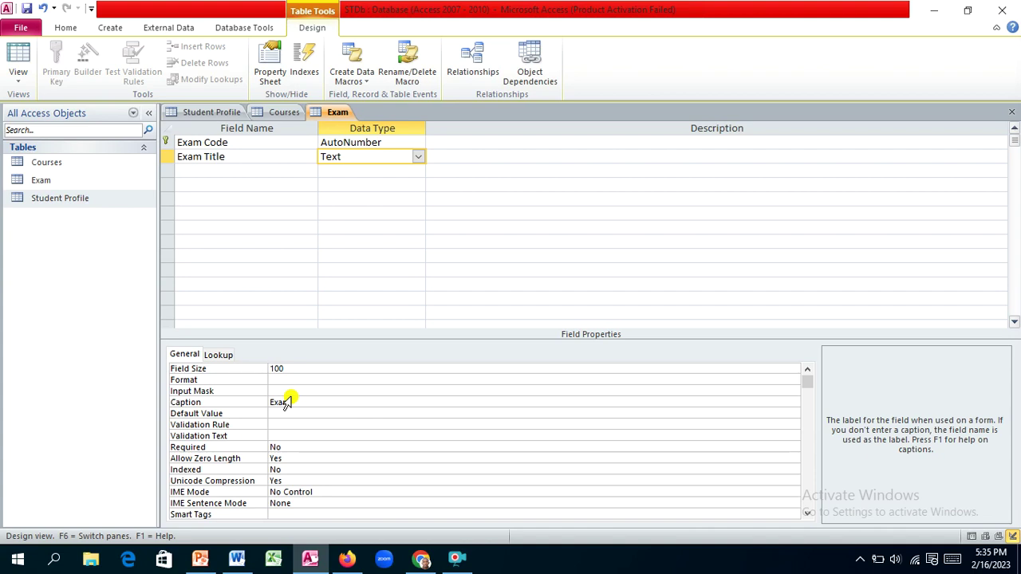
text(Exam)
click(367, 146)
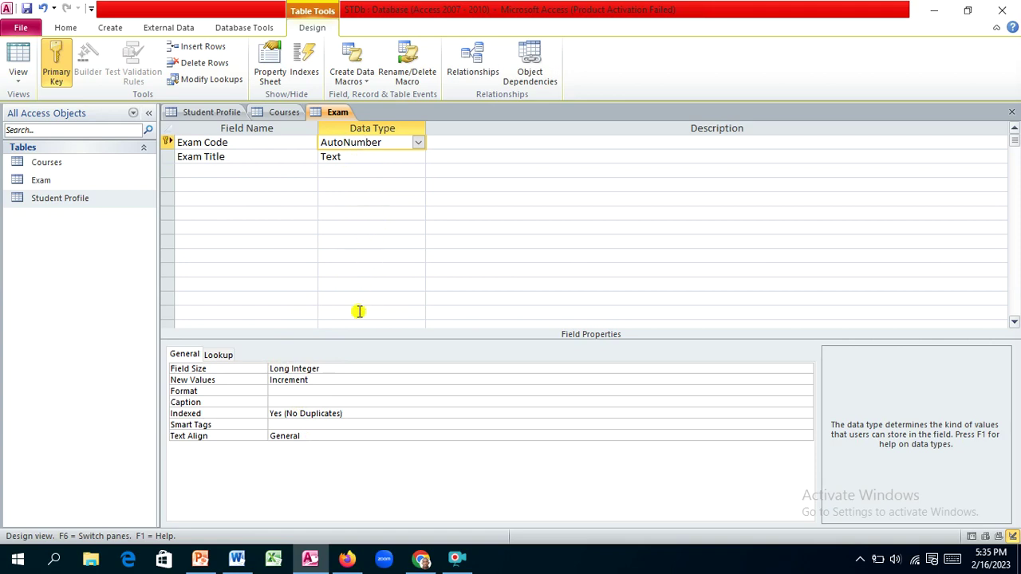
Set Exam Code's field size to Replication ID and its caption to Exam Code
click(599, 369)
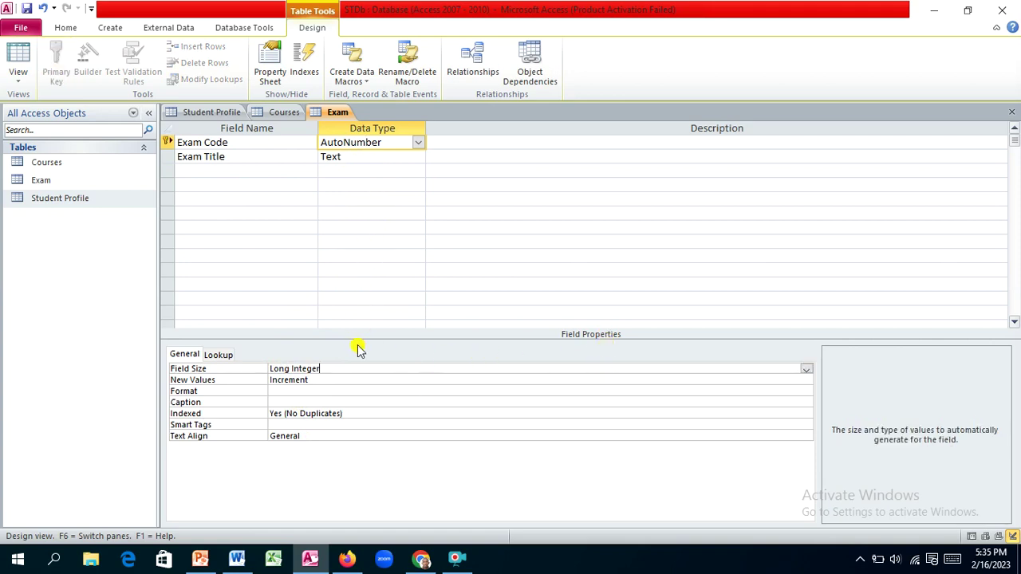
click(806, 368)
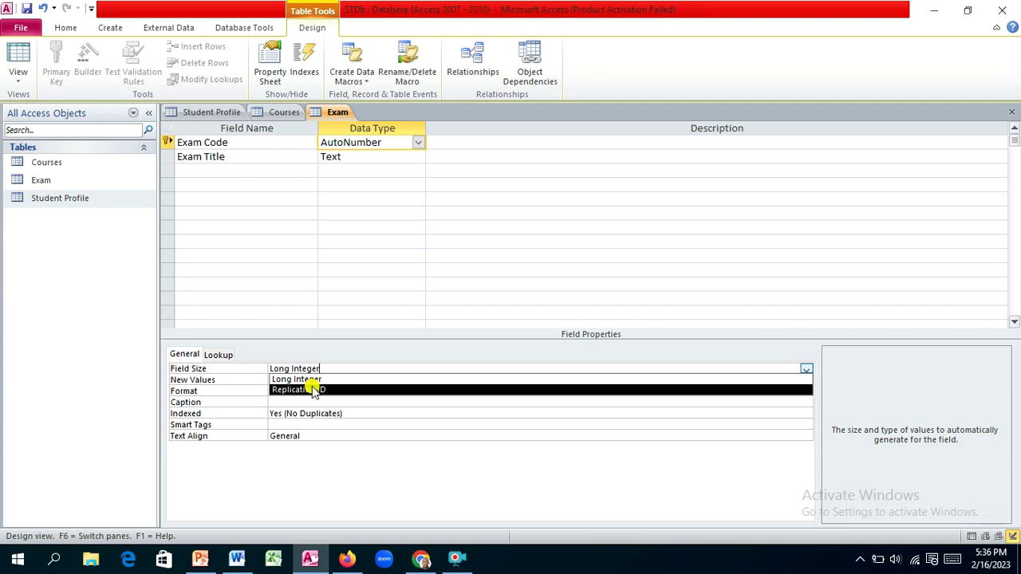
click(314, 390)
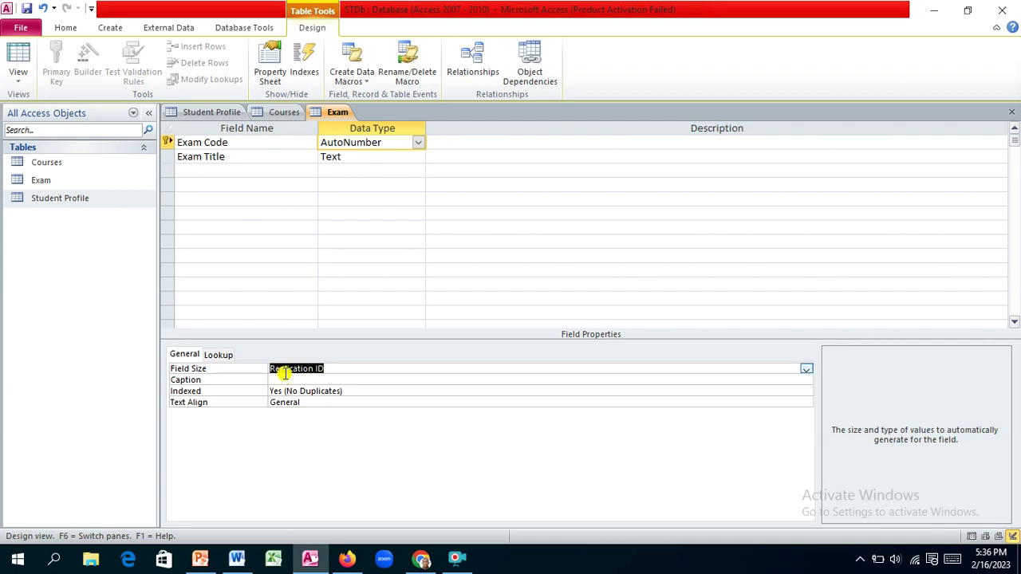
click(285, 380)
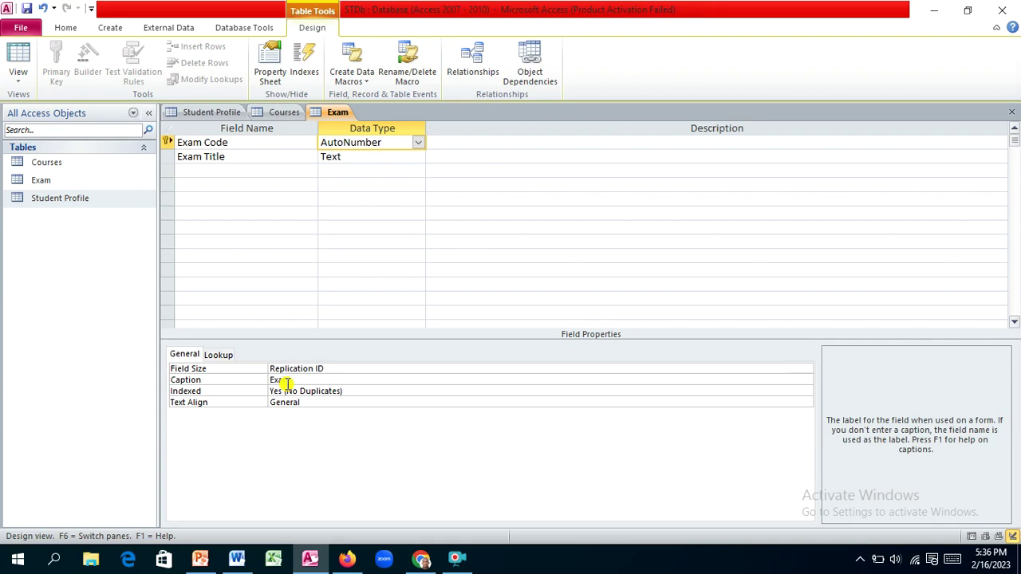
text(Exam Code)
Check the Exam fields in the Word plan and return to the table design
click(237, 558)
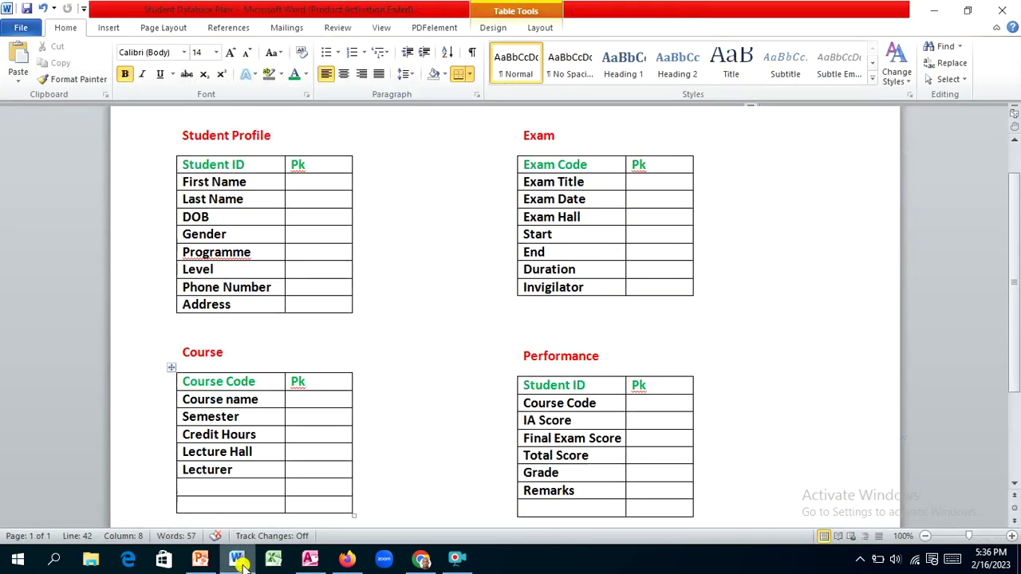
mouse_move(243, 562)
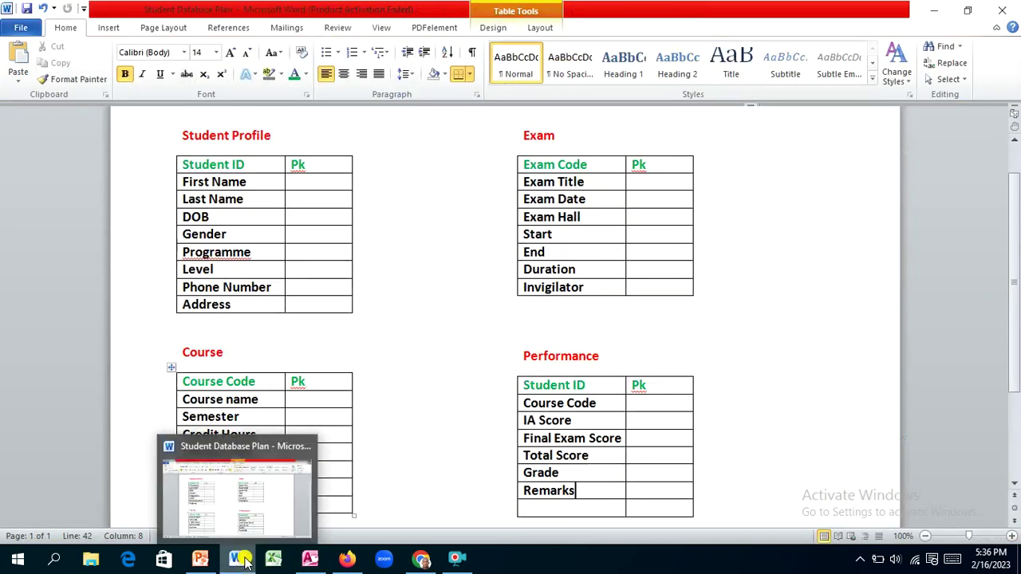
click(243, 562)
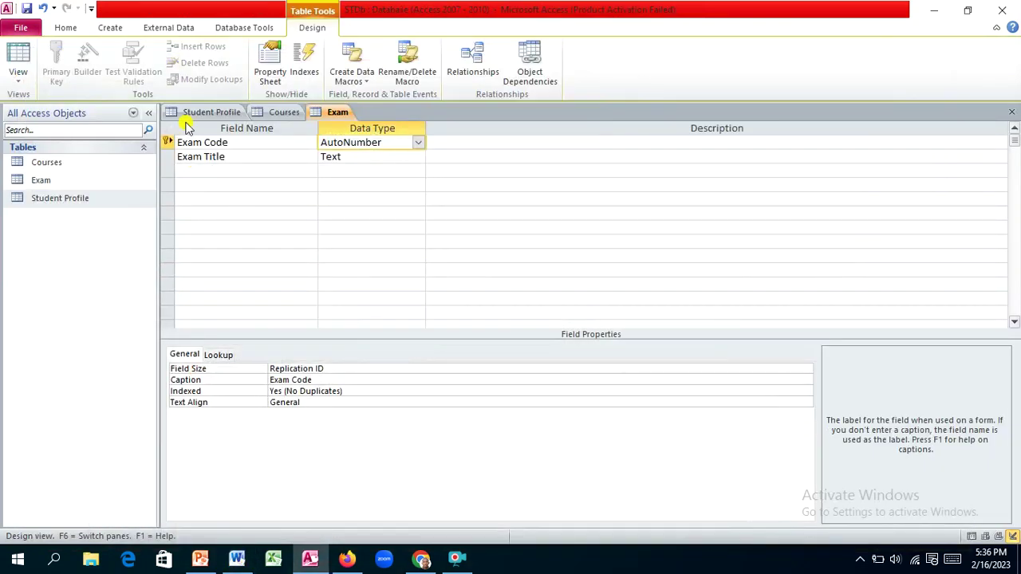
Add an Exam Date field with the Date/Time data type
click(193, 169)
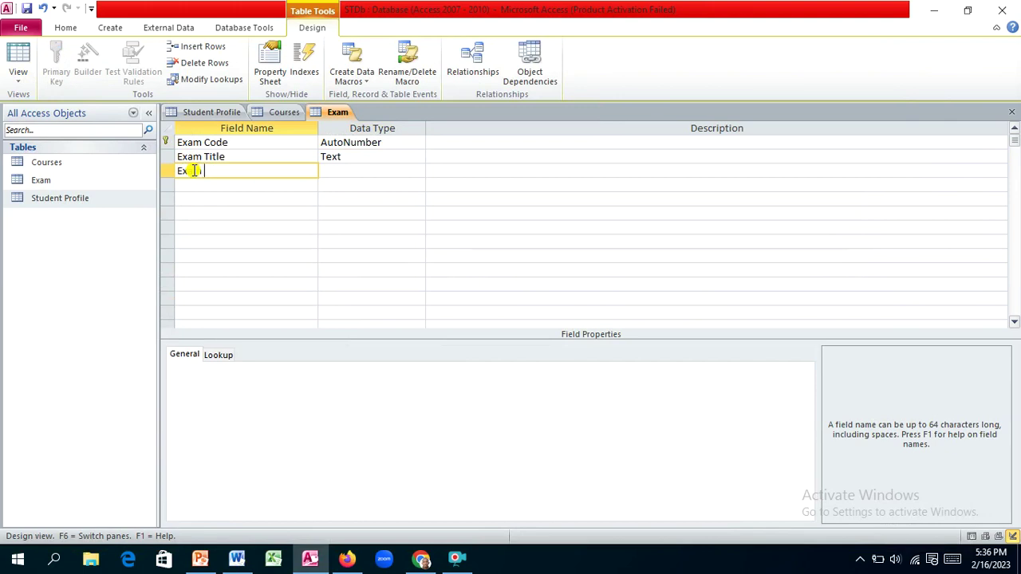
text(Exam Date)
key(Tab)
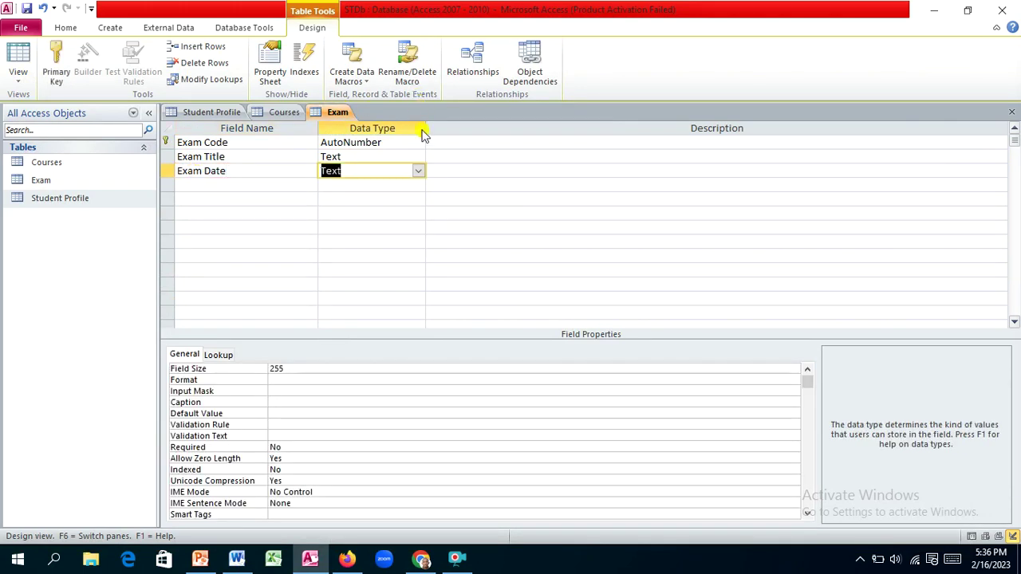
click(418, 168)
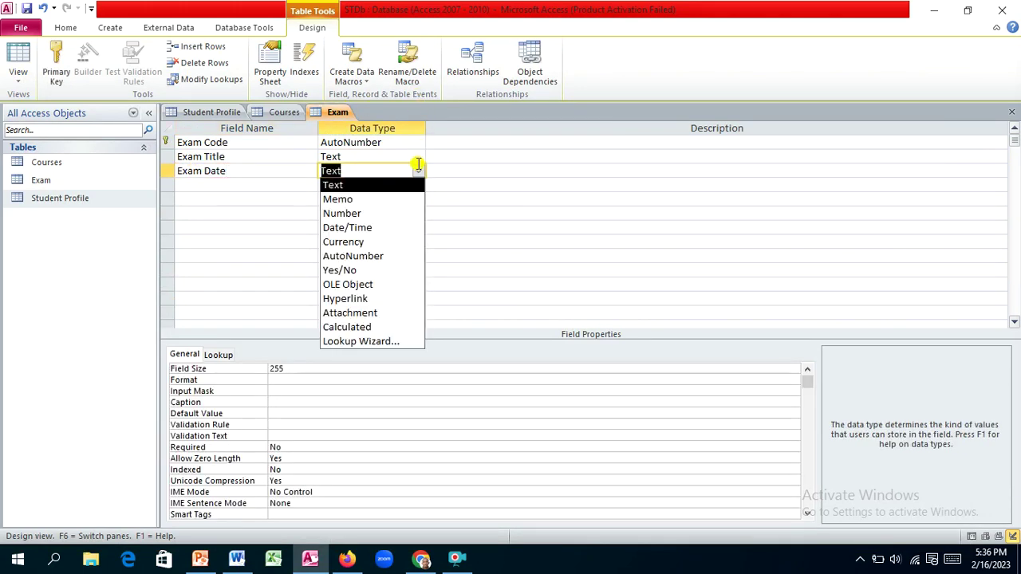
click(394, 227)
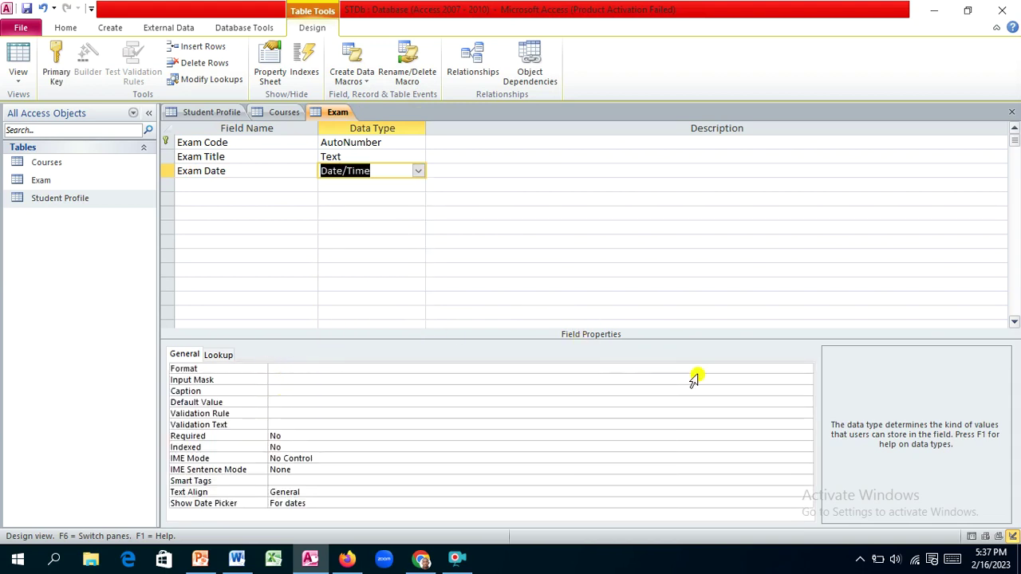
Format Exam Date as Medium Date and give it the caption Exam Date
click(749, 369)
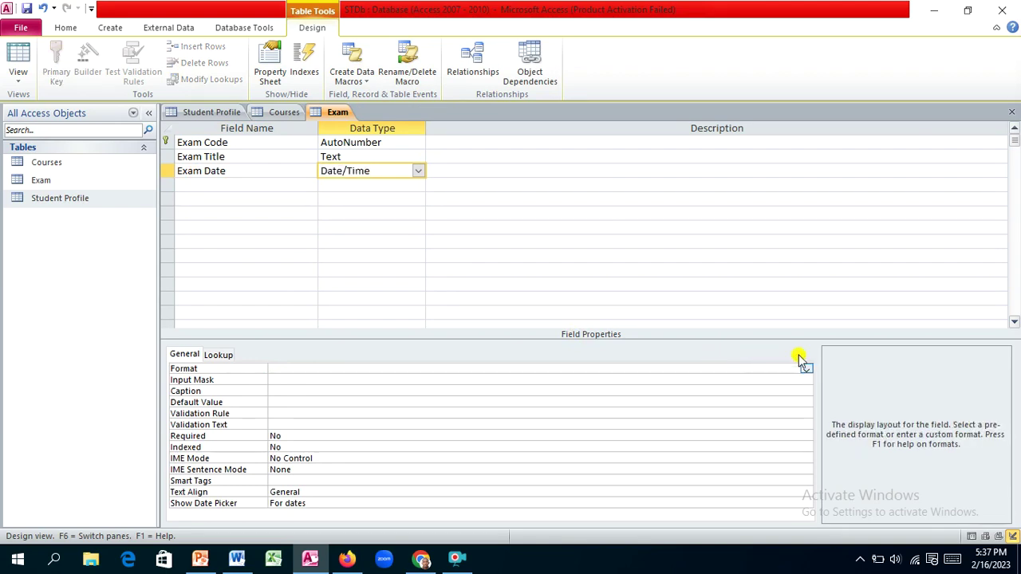
click(806, 368)
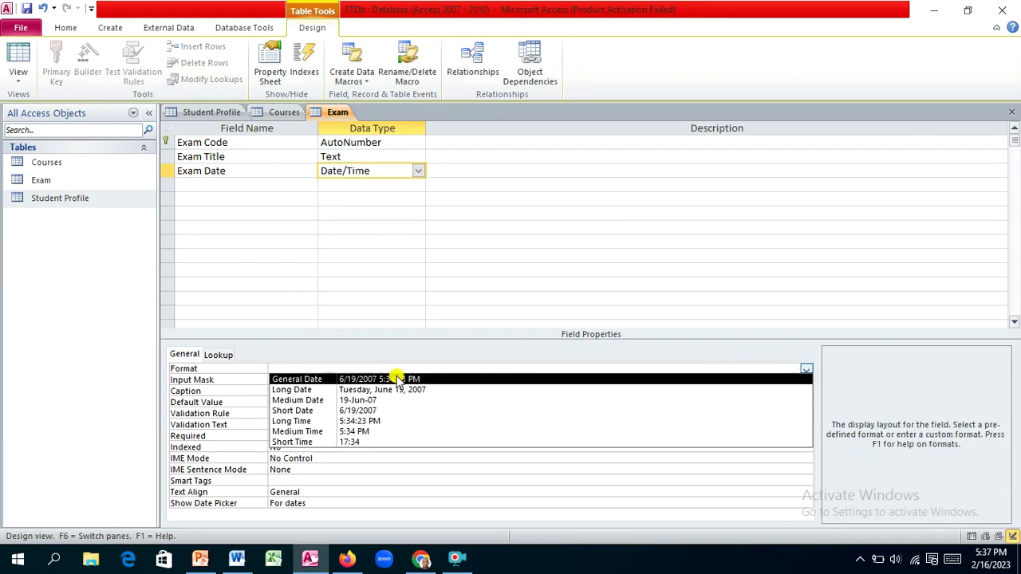
click(386, 403)
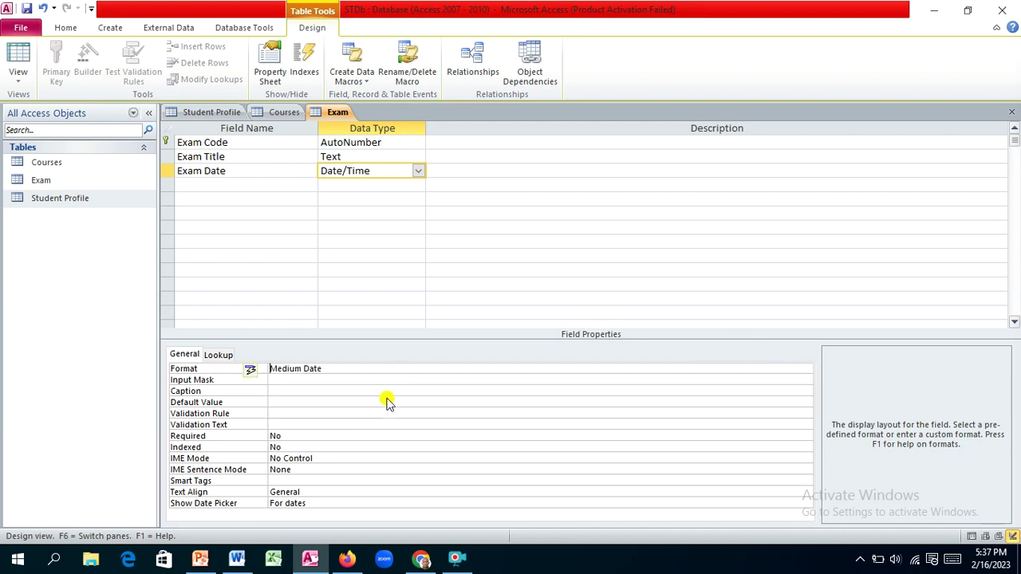
click(284, 392)
text(Exam Date)
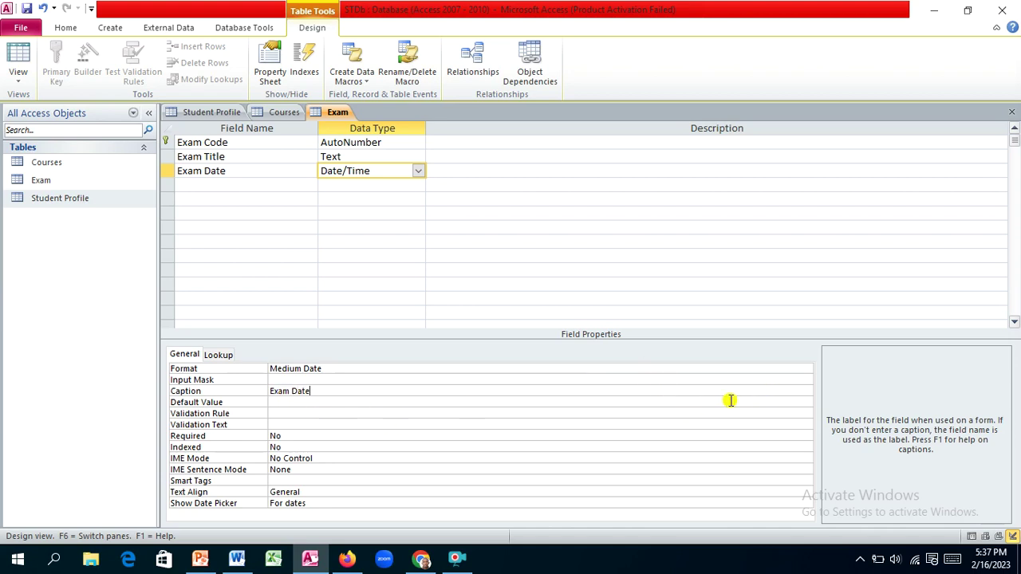
drag(268, 468, 264, 412)
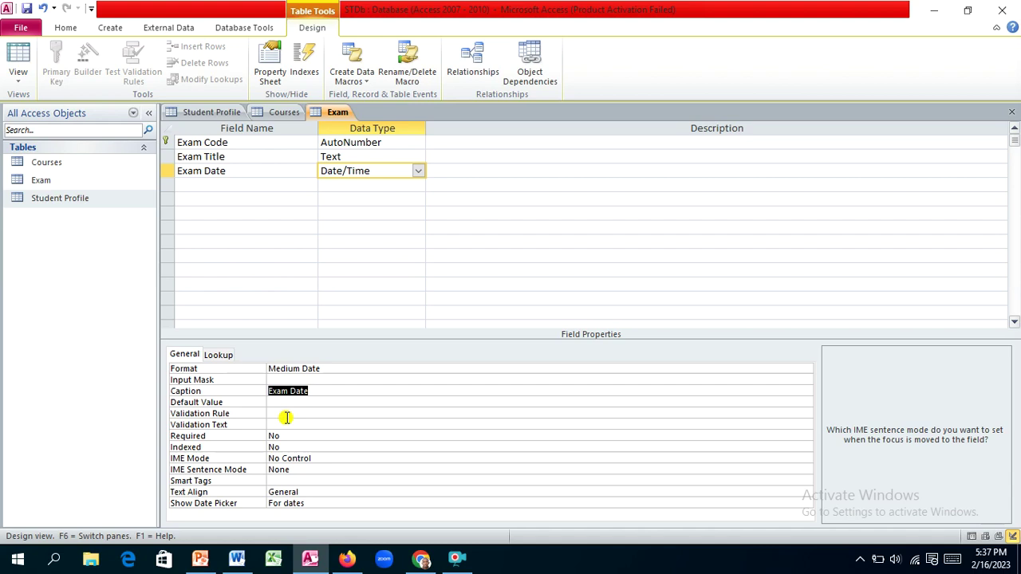
click(289, 414)
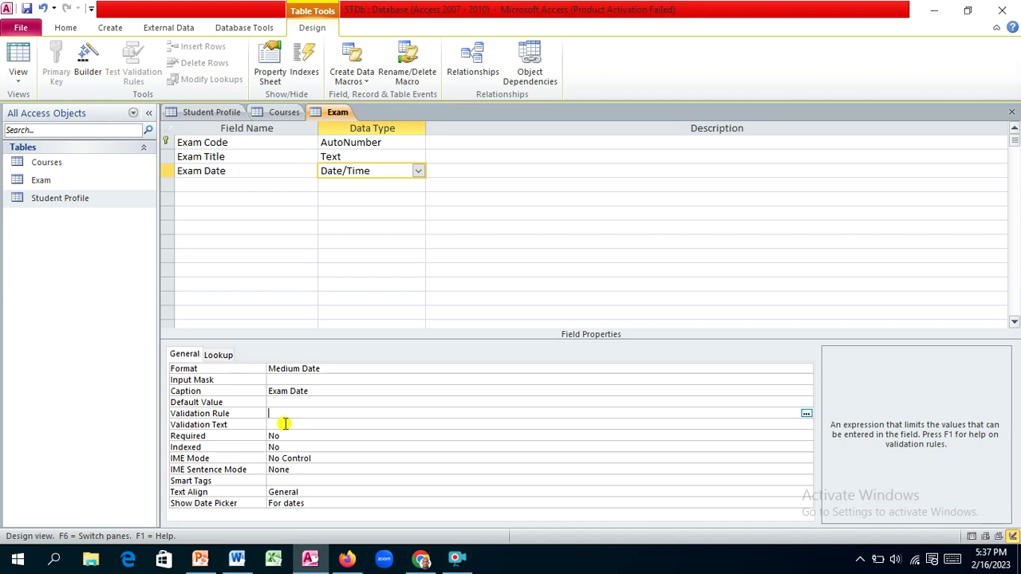
Give Exam Date the validation rule >2023, confirming it through the Expression Builder
text(>)
text(0)
key(BackSpace)
text(2023)
click(805, 414)
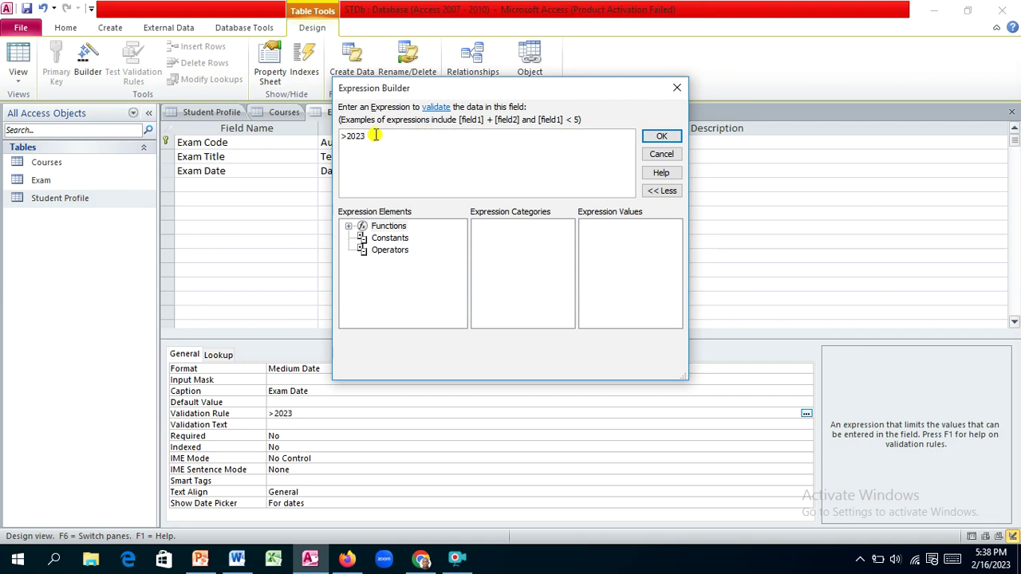
click(661, 137)
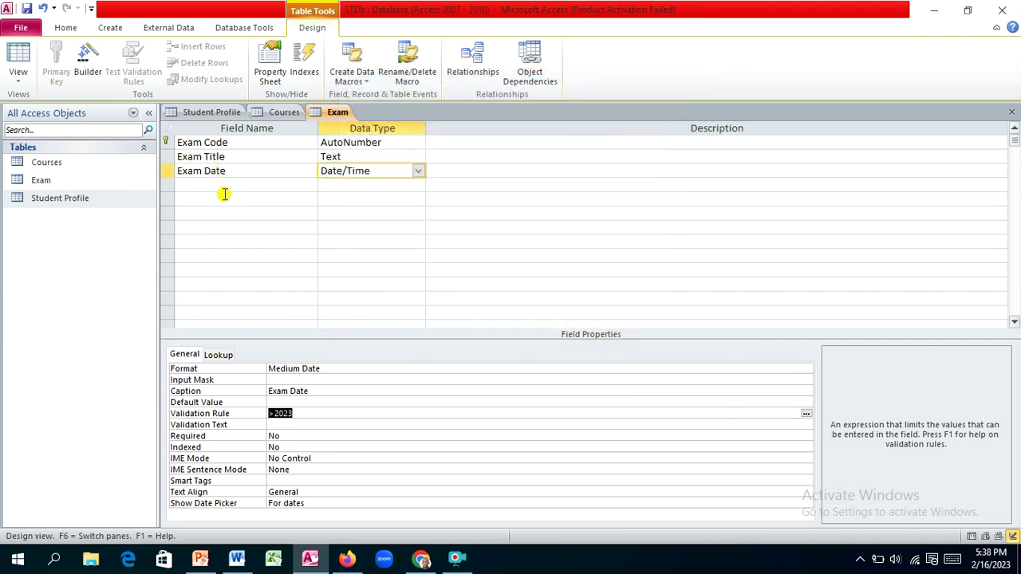
Add an Exam Hall field, keeping its Text data type
click(202, 185)
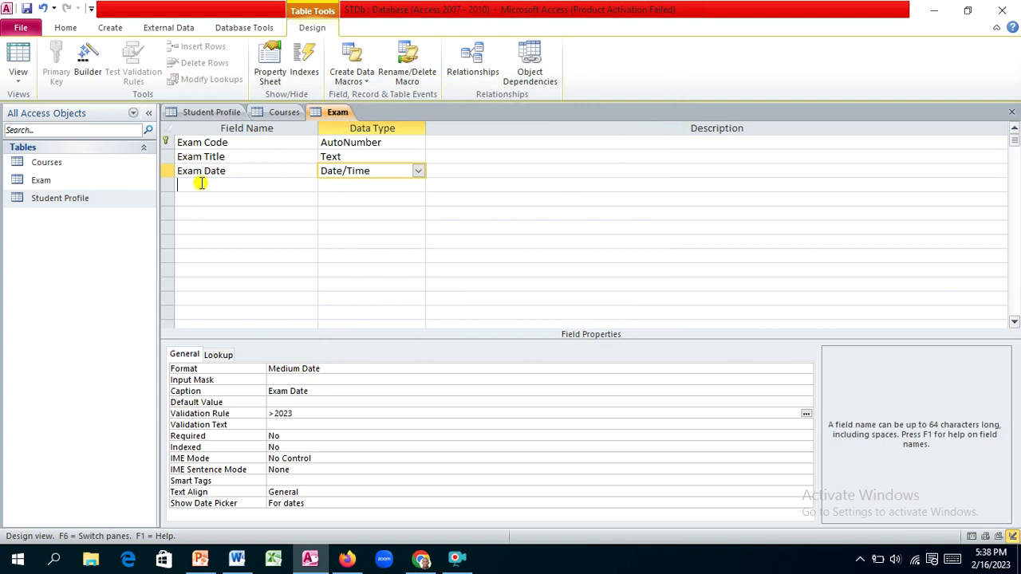
text(Exam Hal)
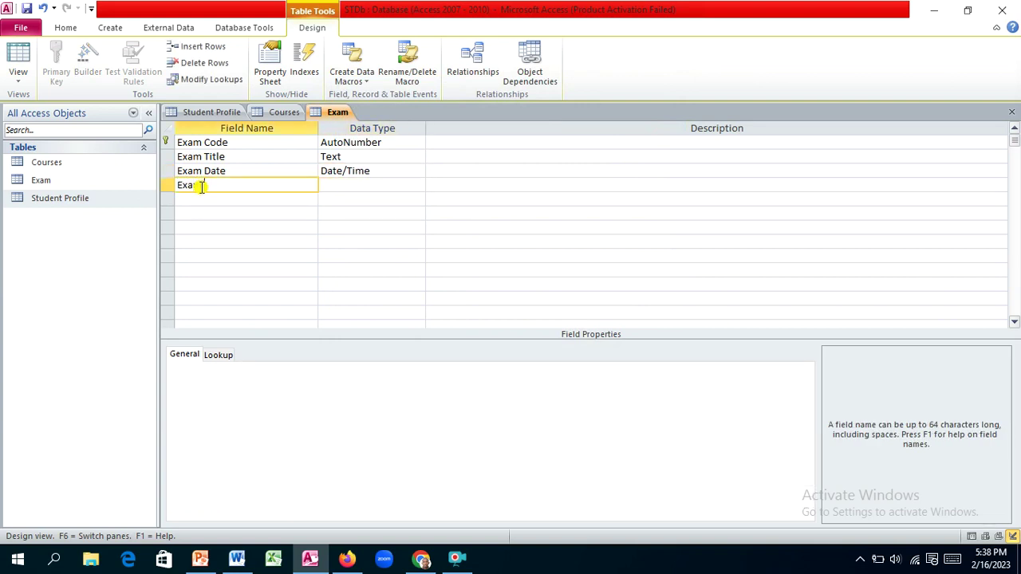
text(l)
key(Tab)
scroll(201, 185, down, 2)
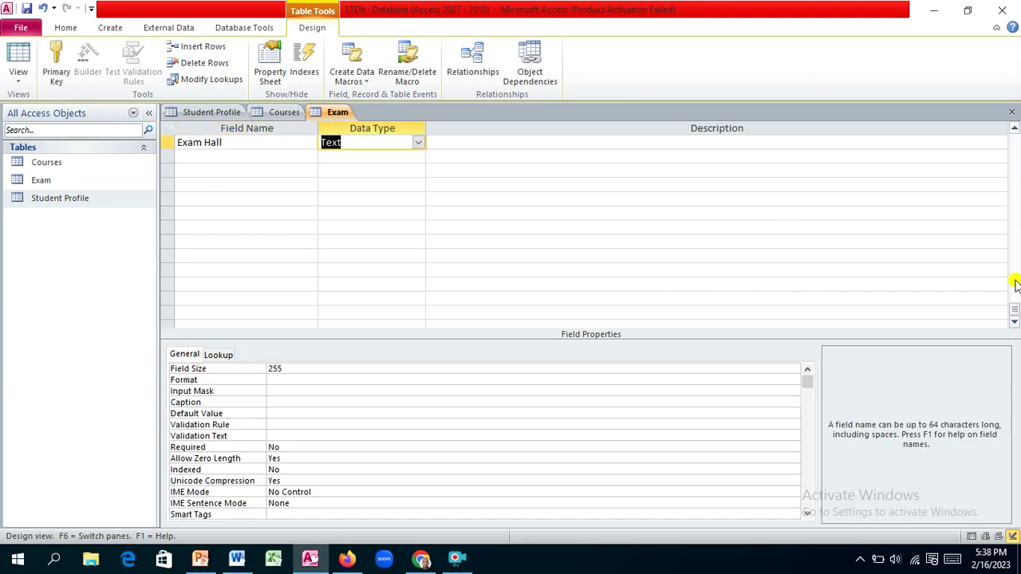
drag(1014, 313, 997, 155)
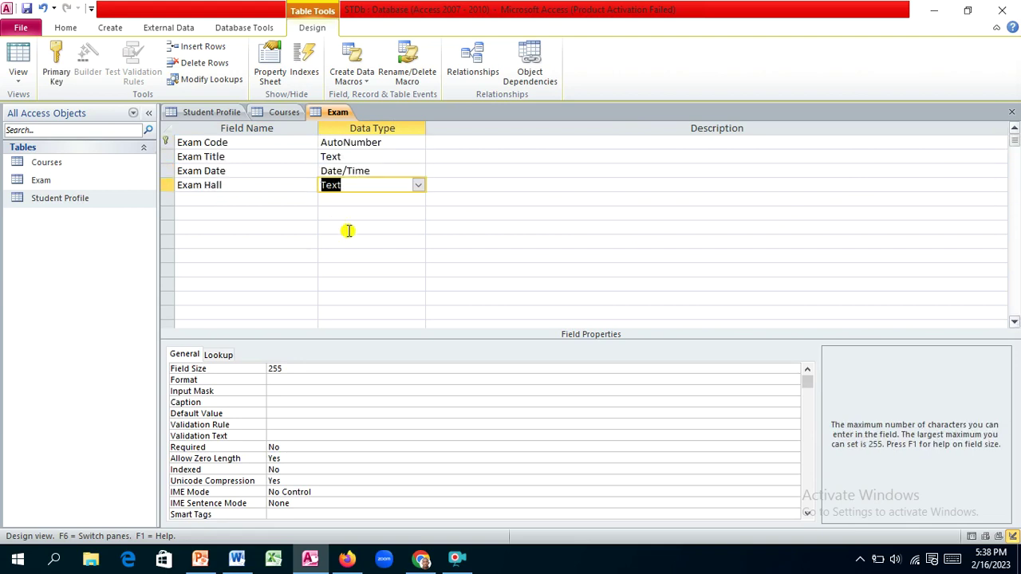
click(419, 185)
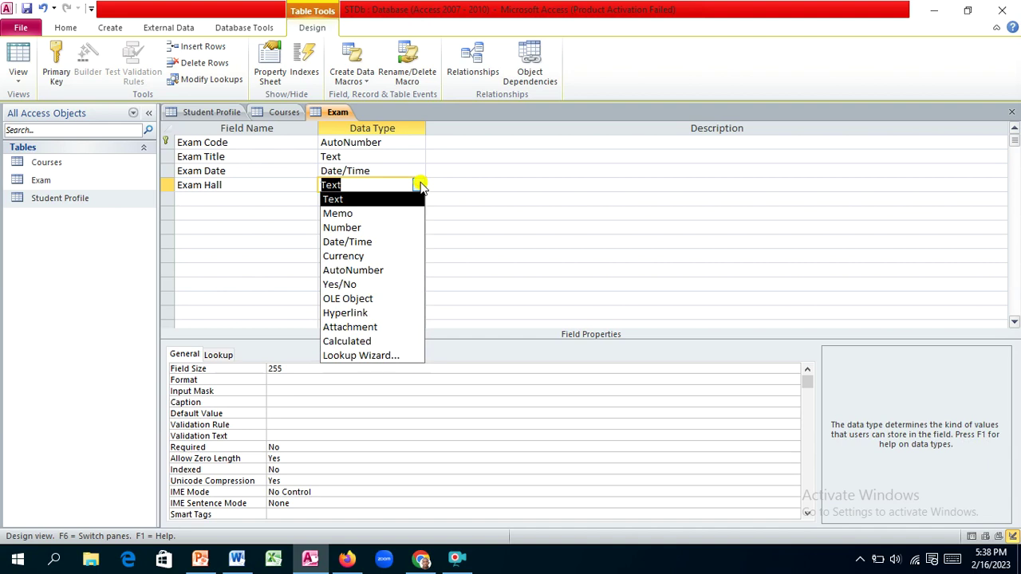
click(419, 185)
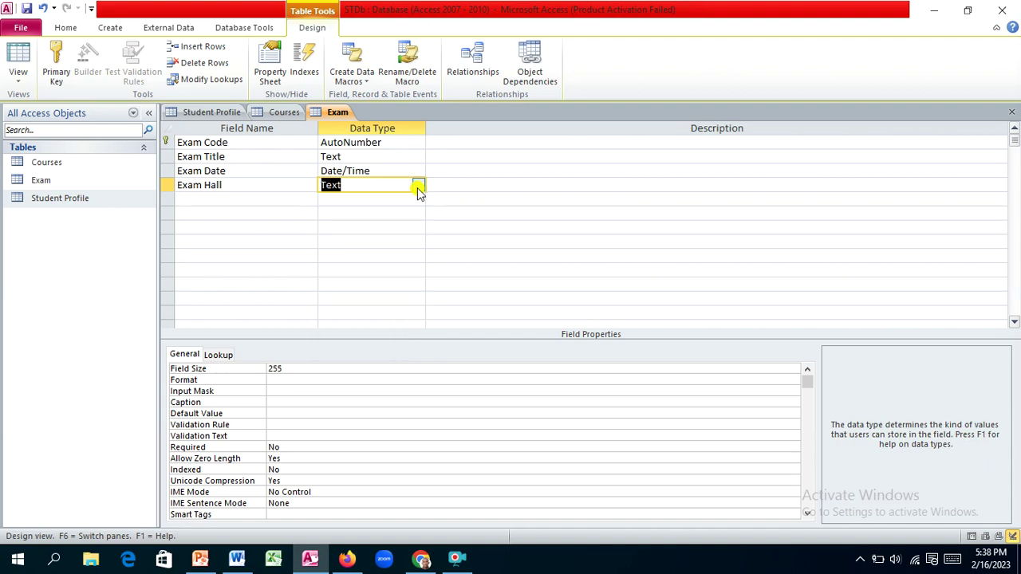
Change Exam Hall's field size from 255 to 10 and caption it Exam Hall
click(299, 367)
key(BackSpace)
key(BackSpace)
key(BackSpace)
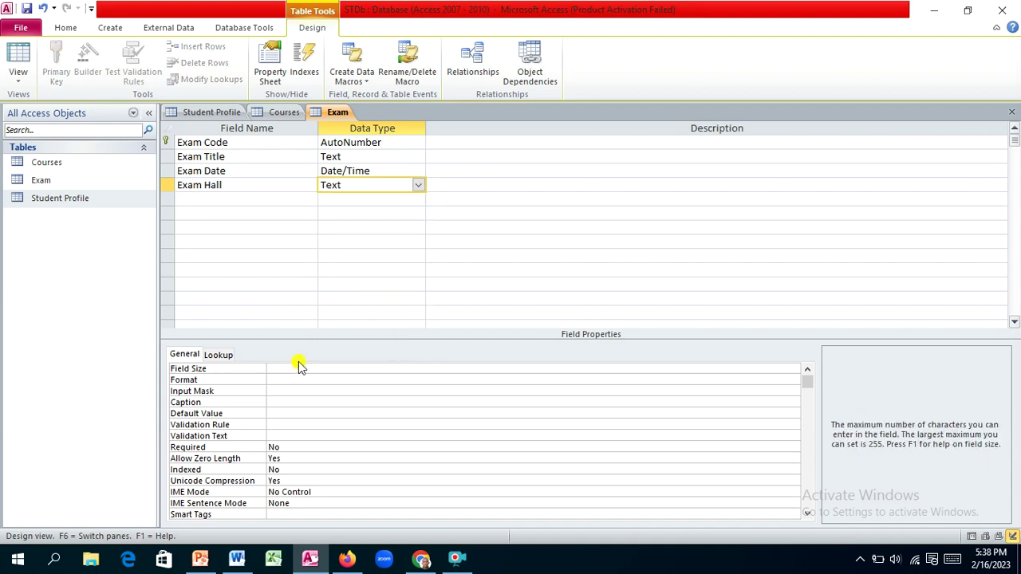
text(10)
click(284, 413)
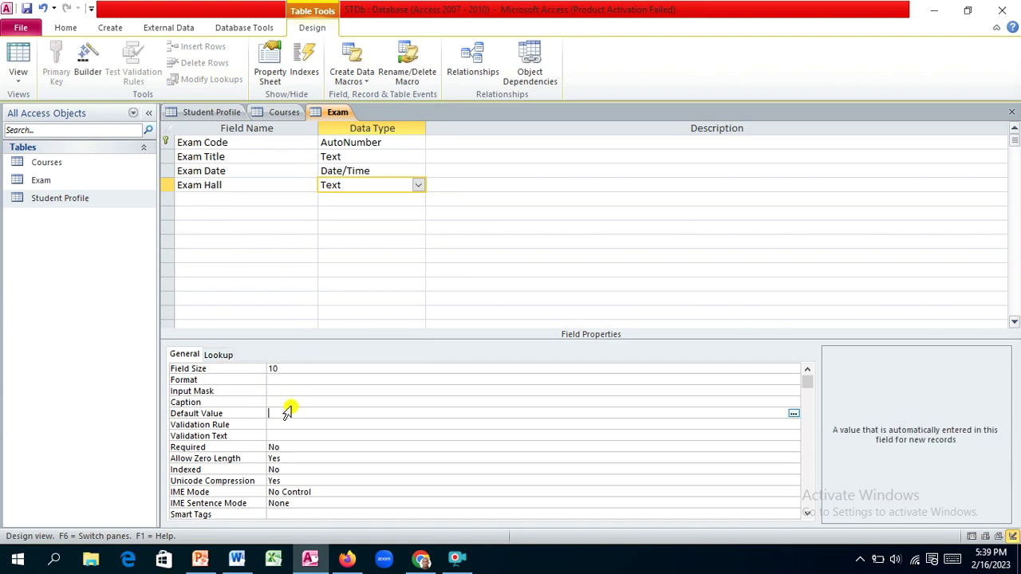
click(296, 401)
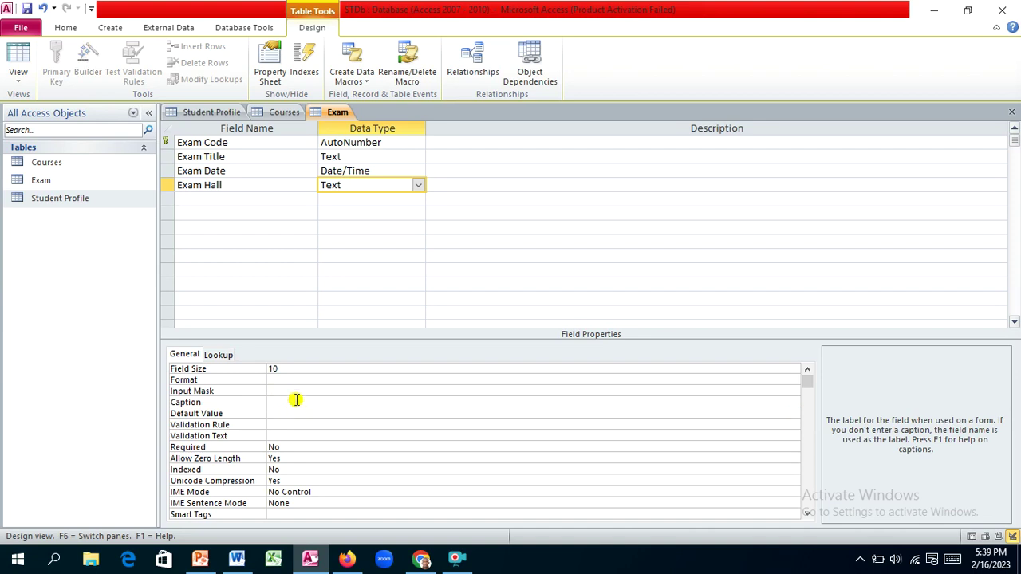
text(Exam Hall)
After checking the Word plan, add a Start field and set it to Date/Time
click(201, 199)
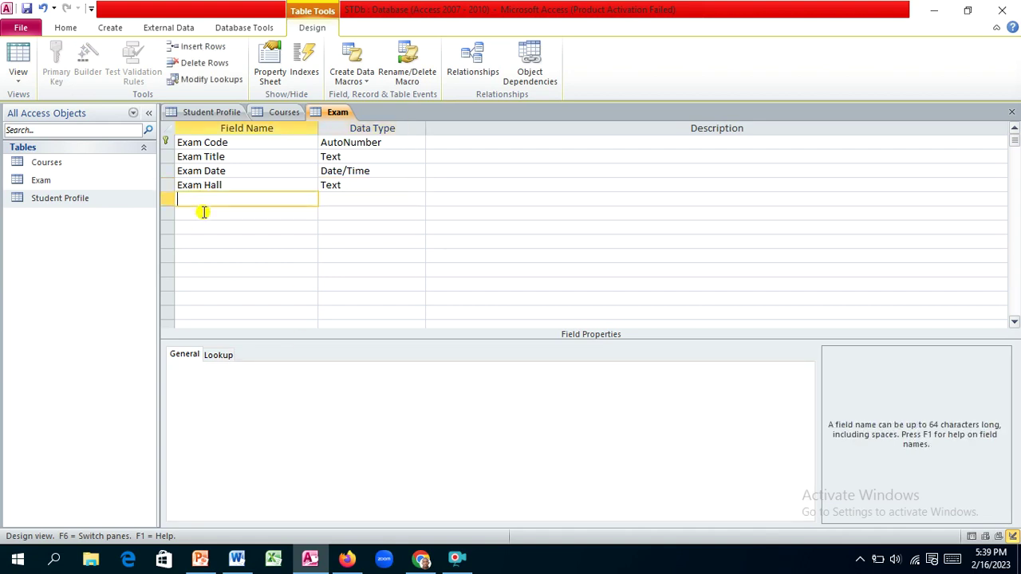
click(237, 558)
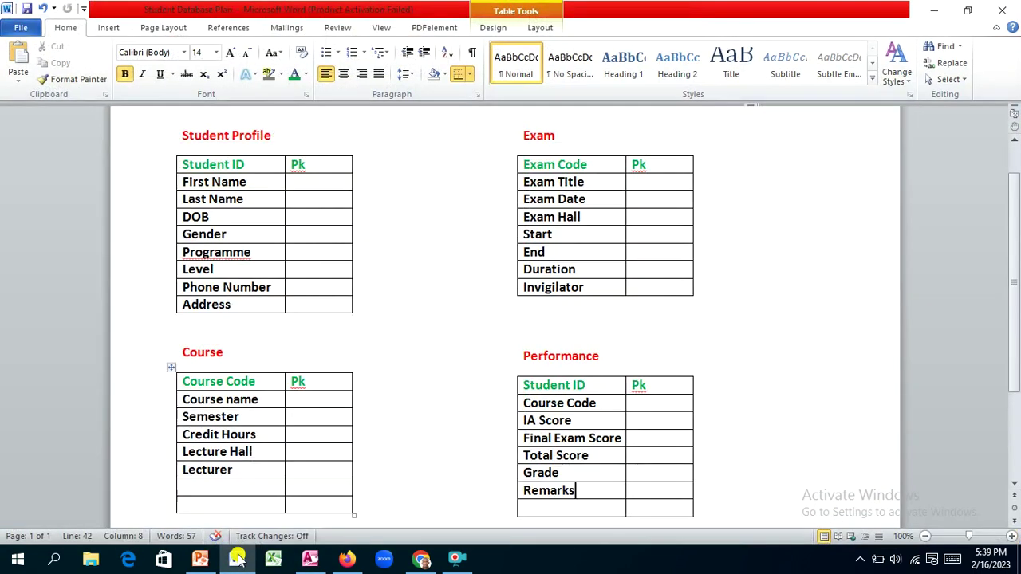
click(237, 558)
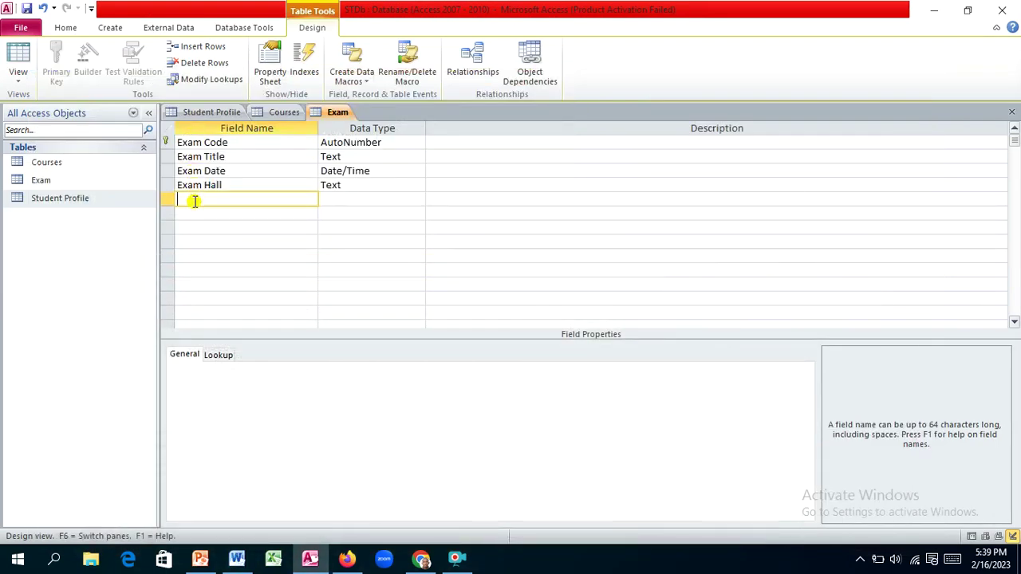
text(Start)
click(336, 196)
click(418, 198)
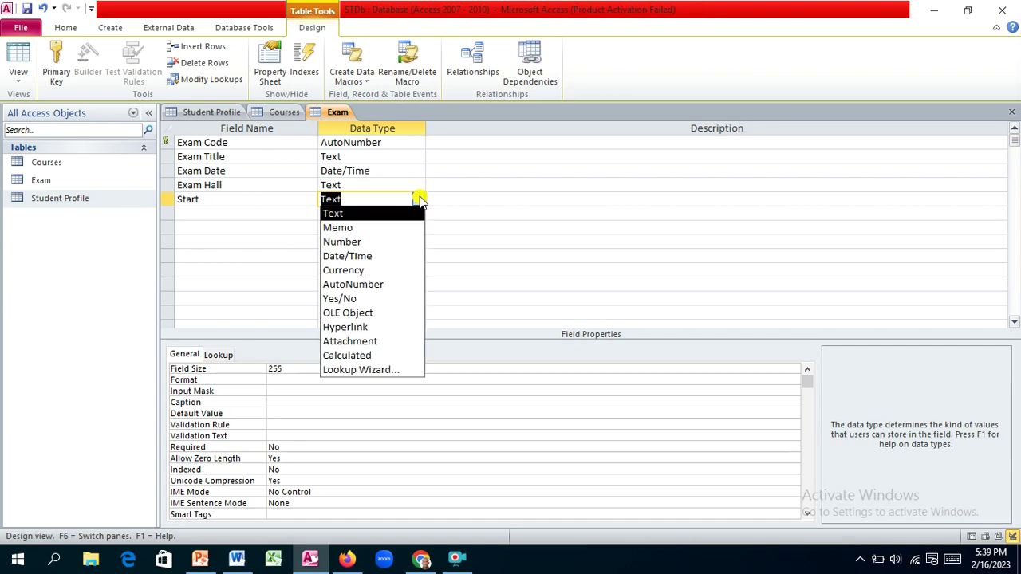
click(408, 262)
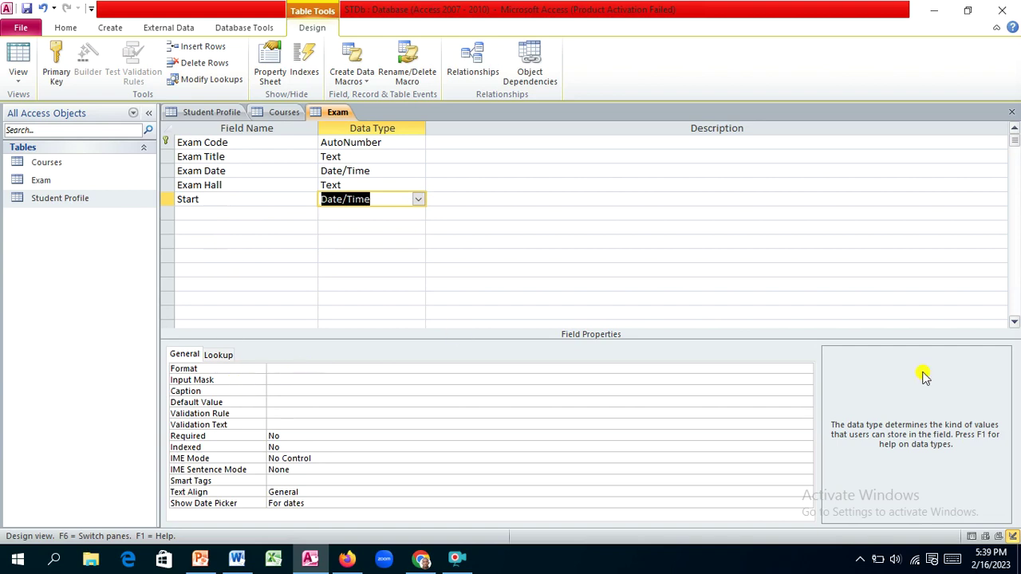
Format the Start field as Medium Time and give it the caption Start
click(796, 370)
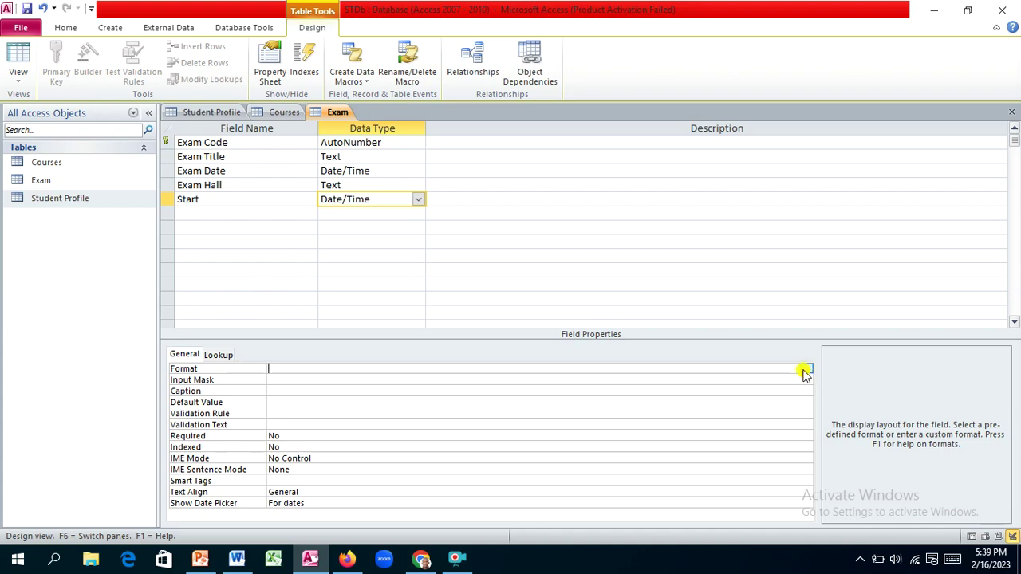
click(806, 370)
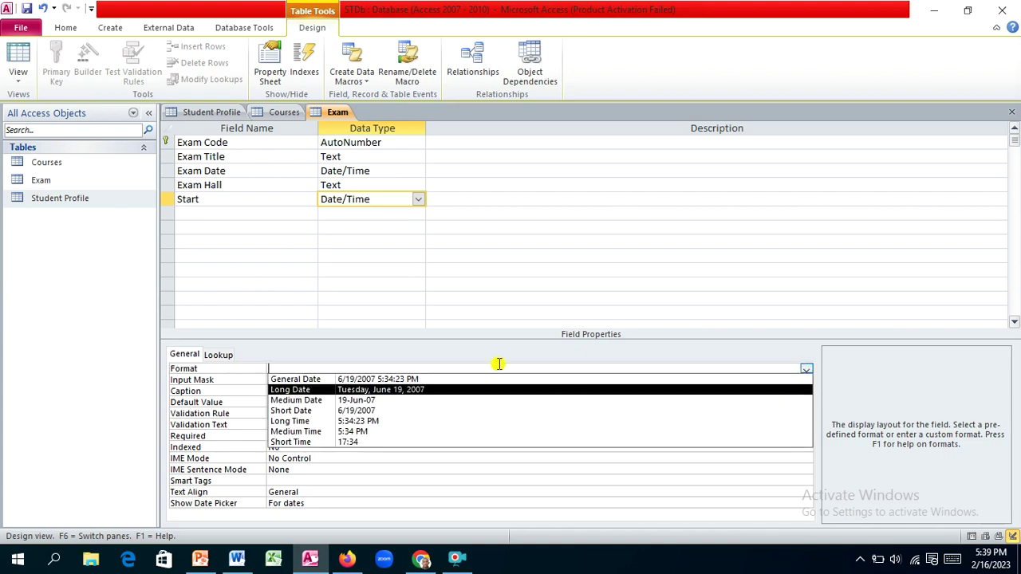
click(468, 435)
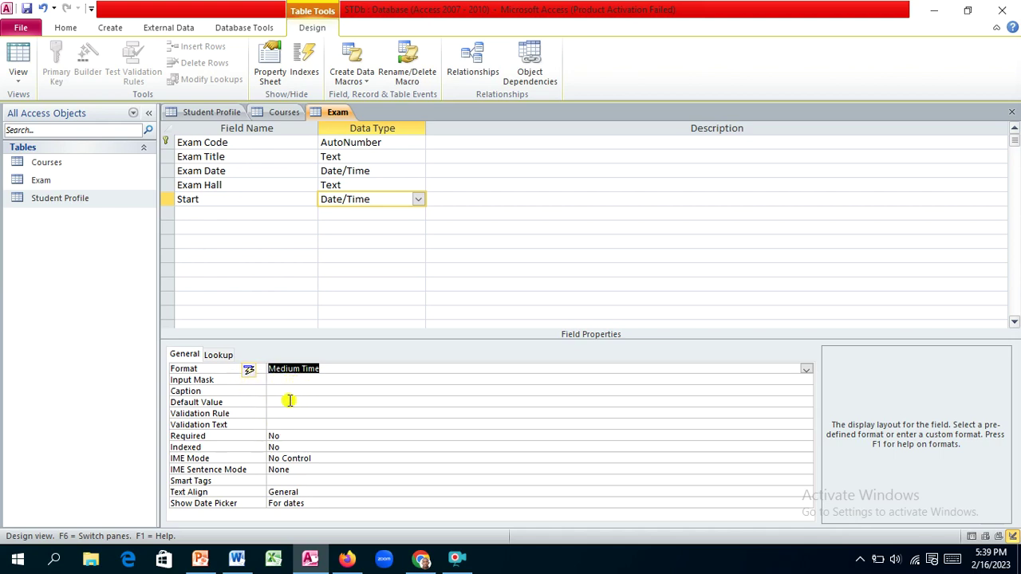
click(279, 391)
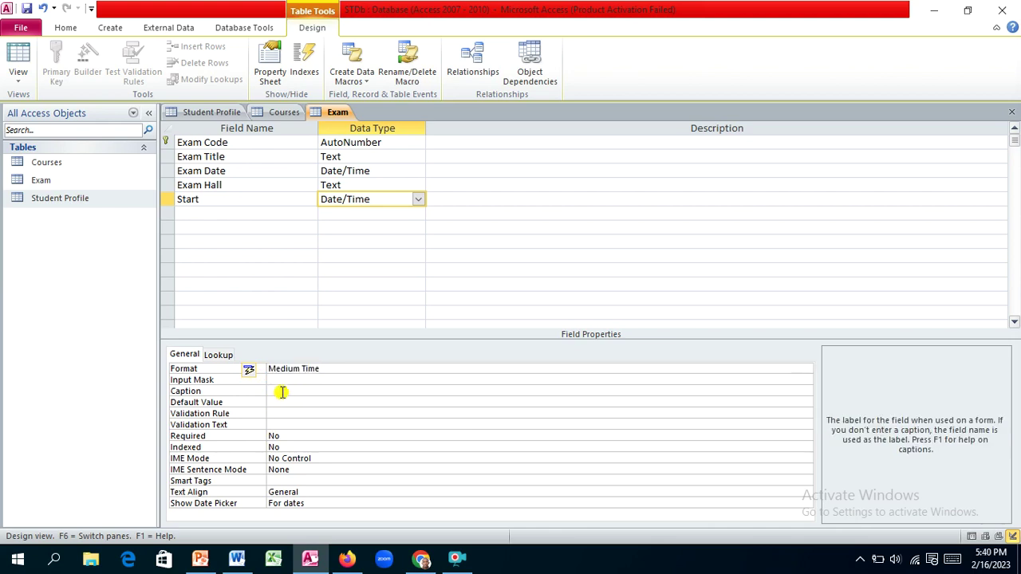
text(Start)
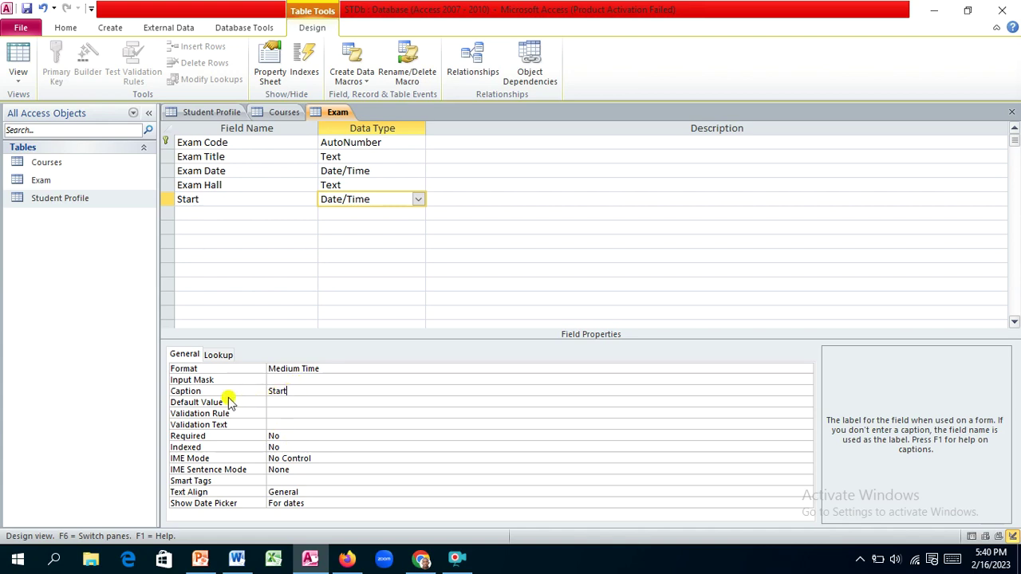
click(281, 380)
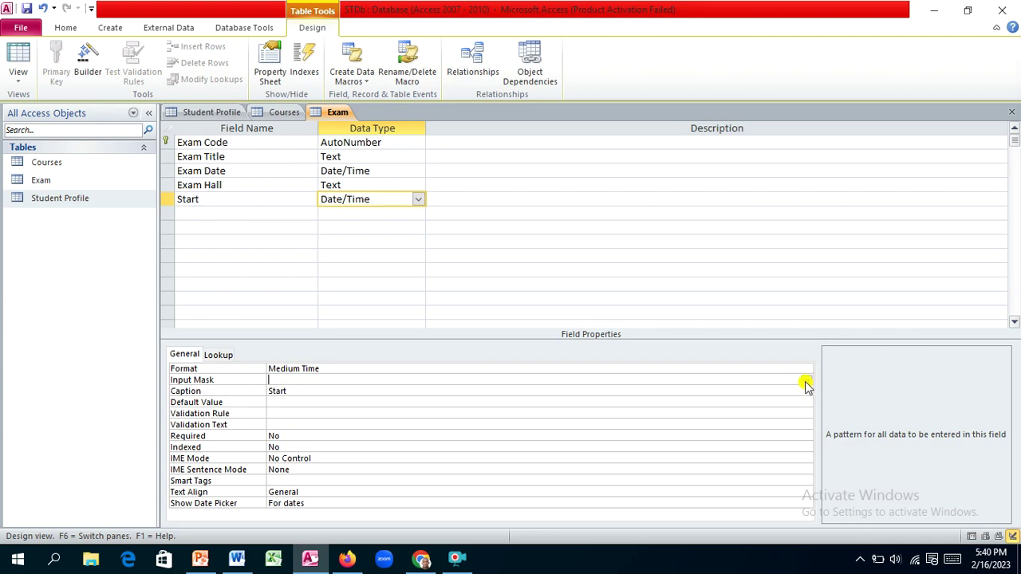
click(806, 381)
Save the table and apply a Medium Time input mask with # as placeholder
click(484, 320)
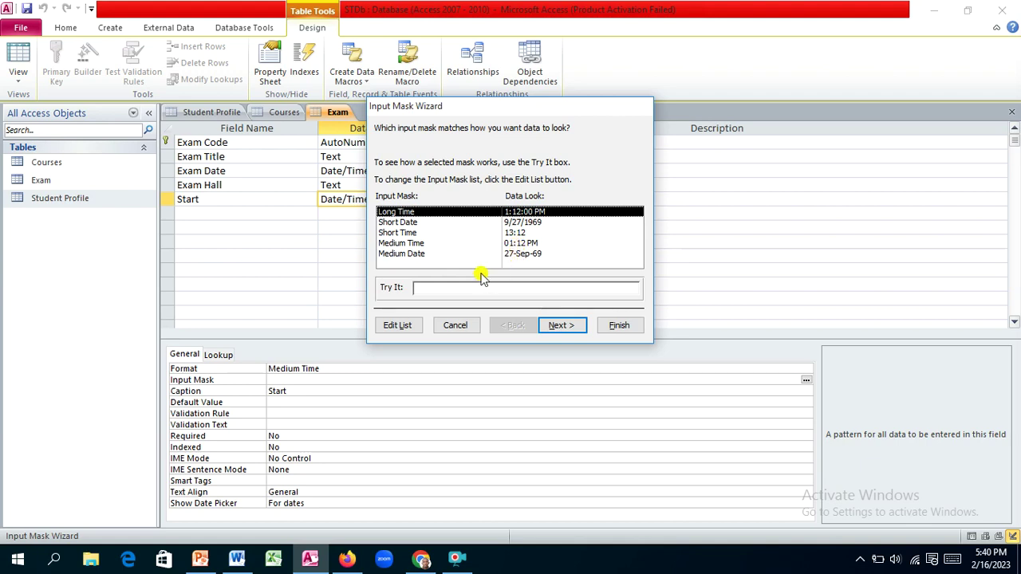
click(411, 243)
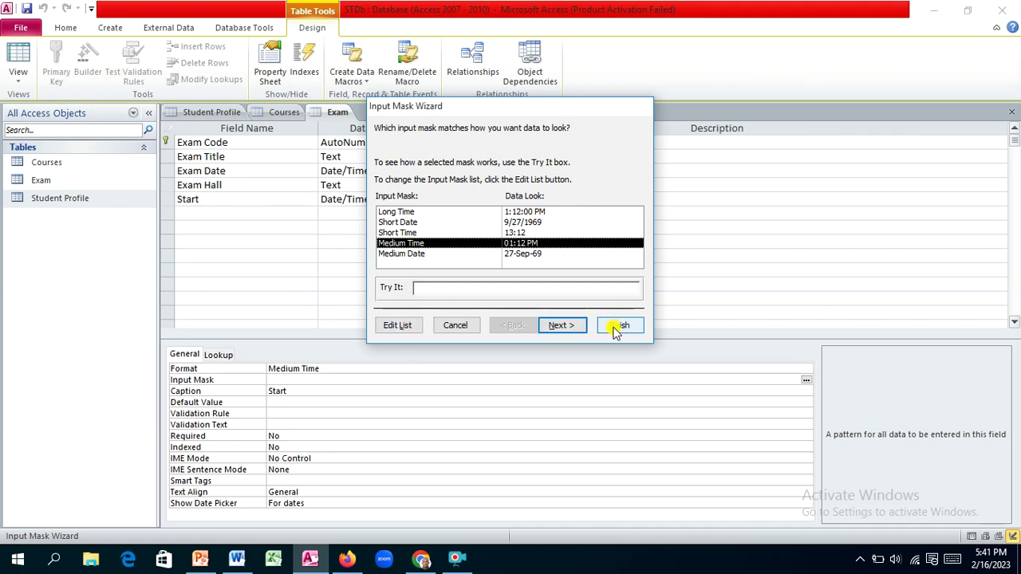
click(580, 332)
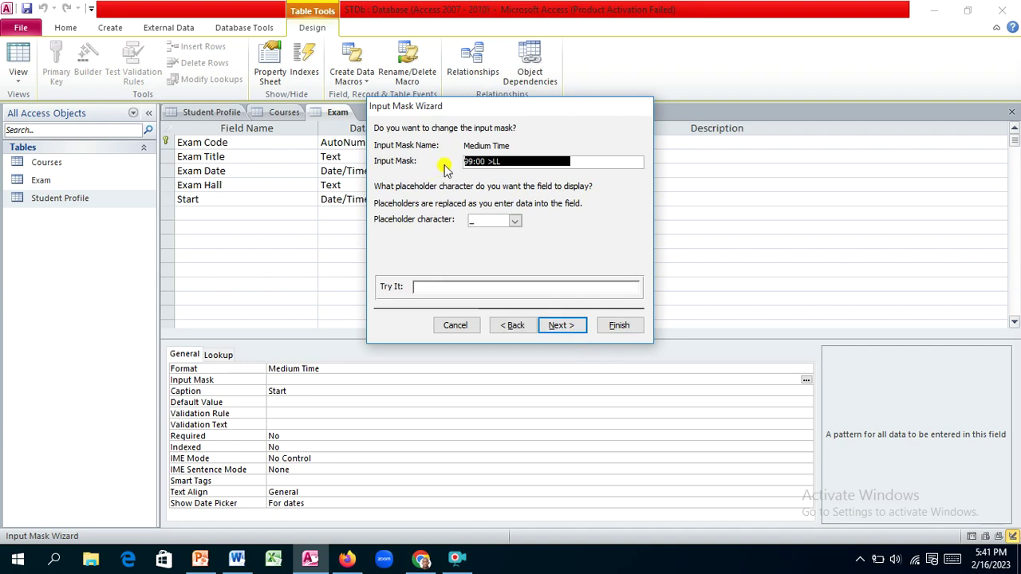
click(514, 223)
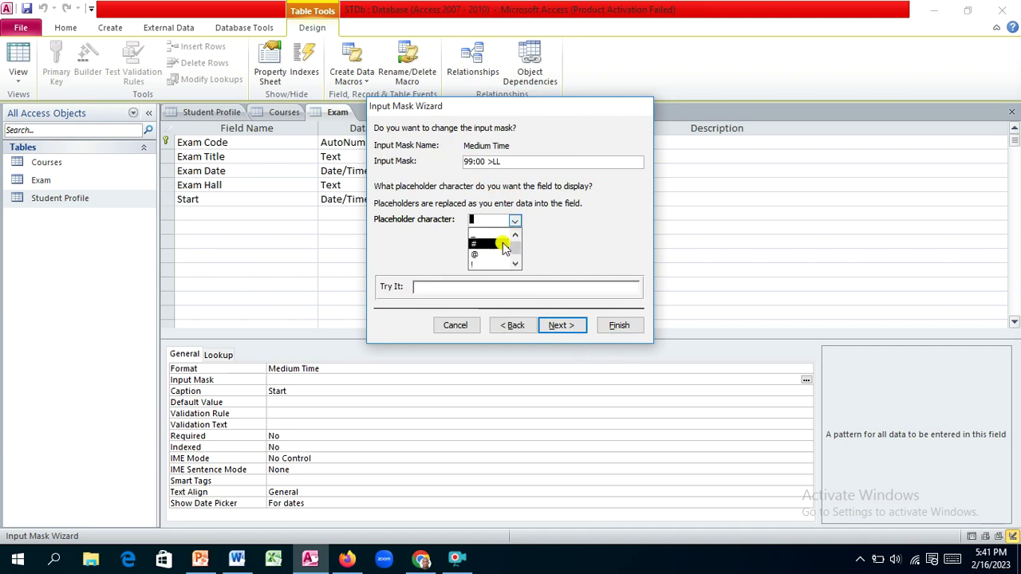
click(503, 245)
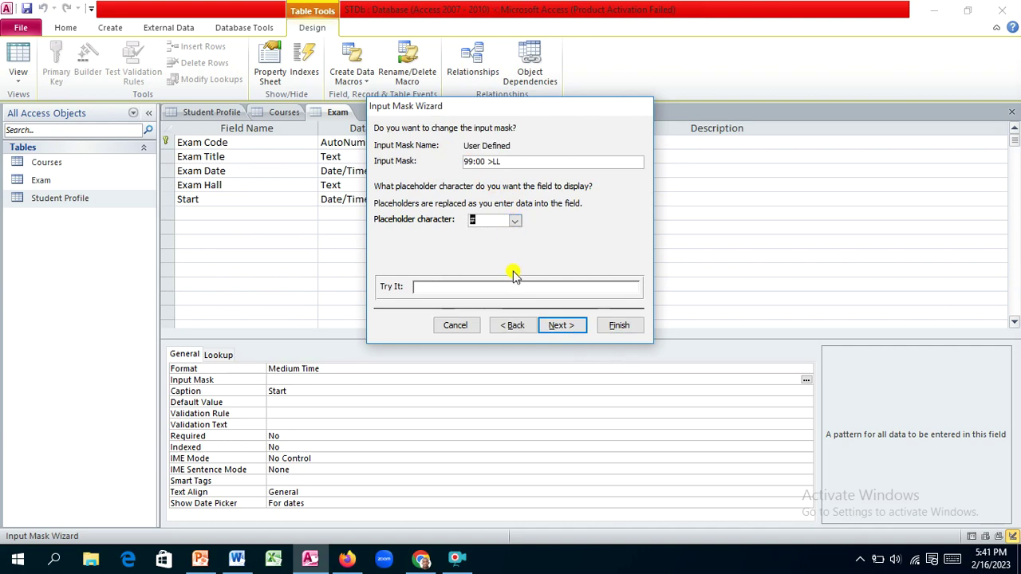
click(577, 327)
click(614, 325)
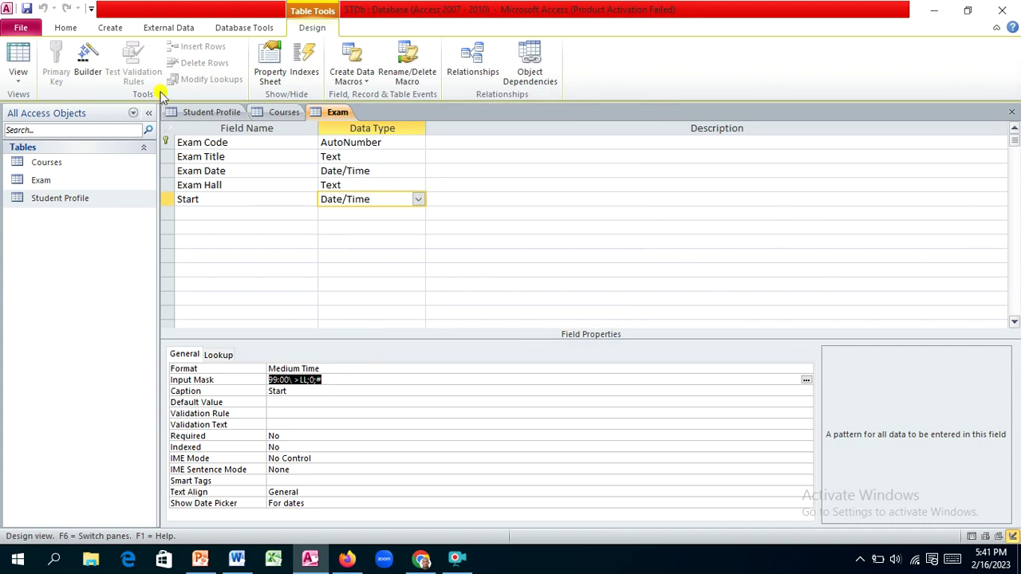
Add an End field below Start with the Date/Time data type
click(201, 214)
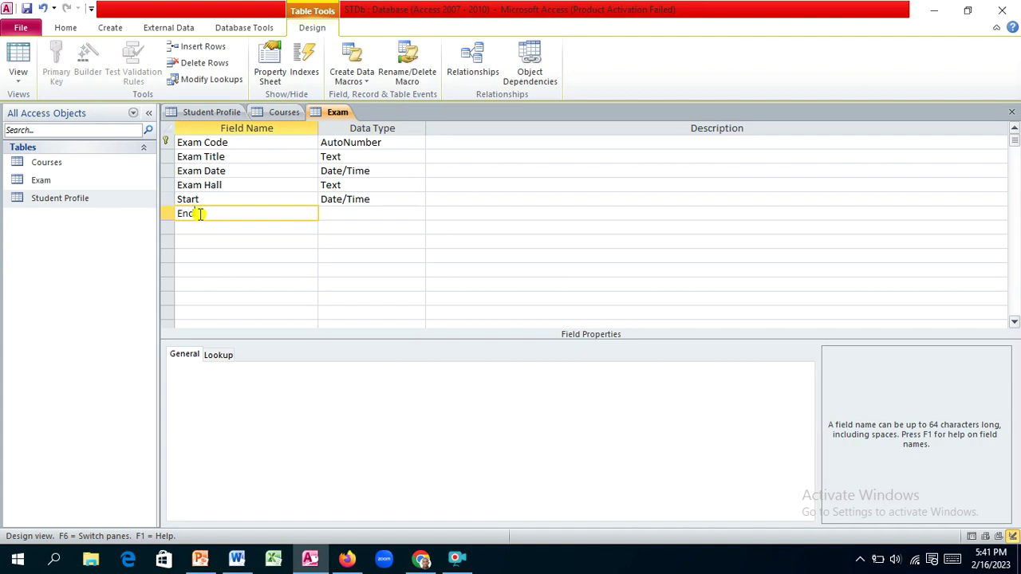
key(Tab)
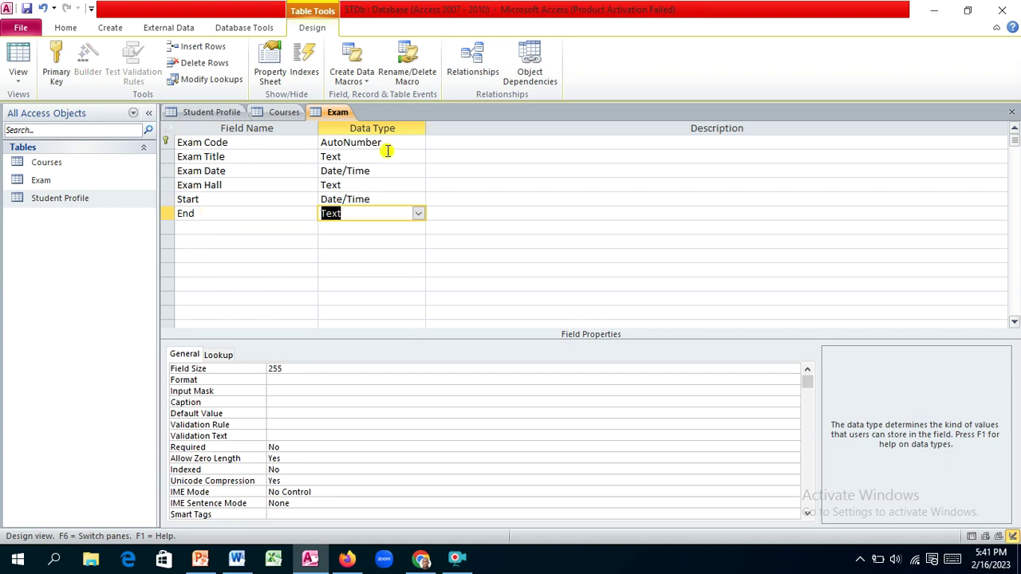
click(418, 213)
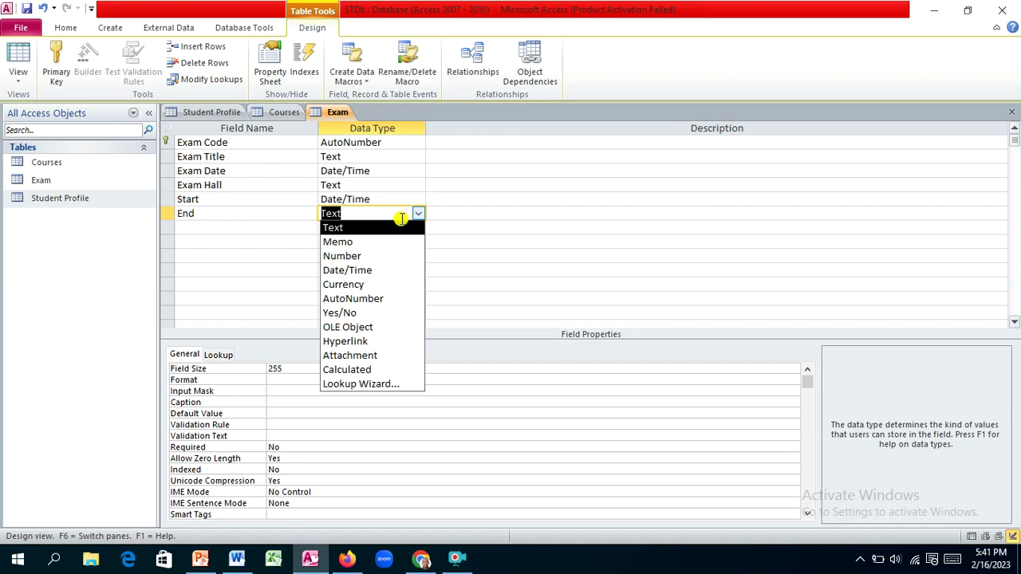
click(391, 272)
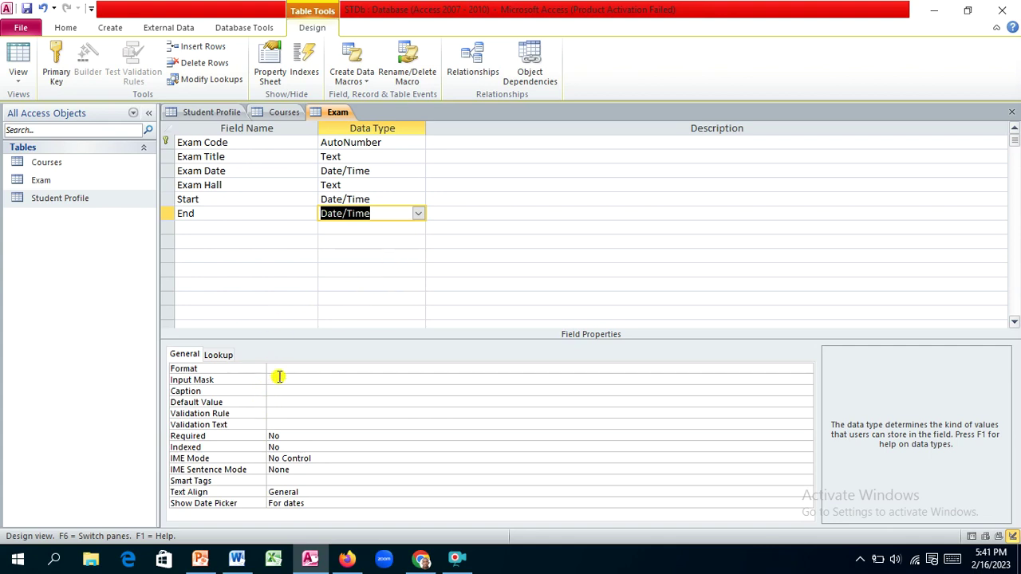
click(286, 368)
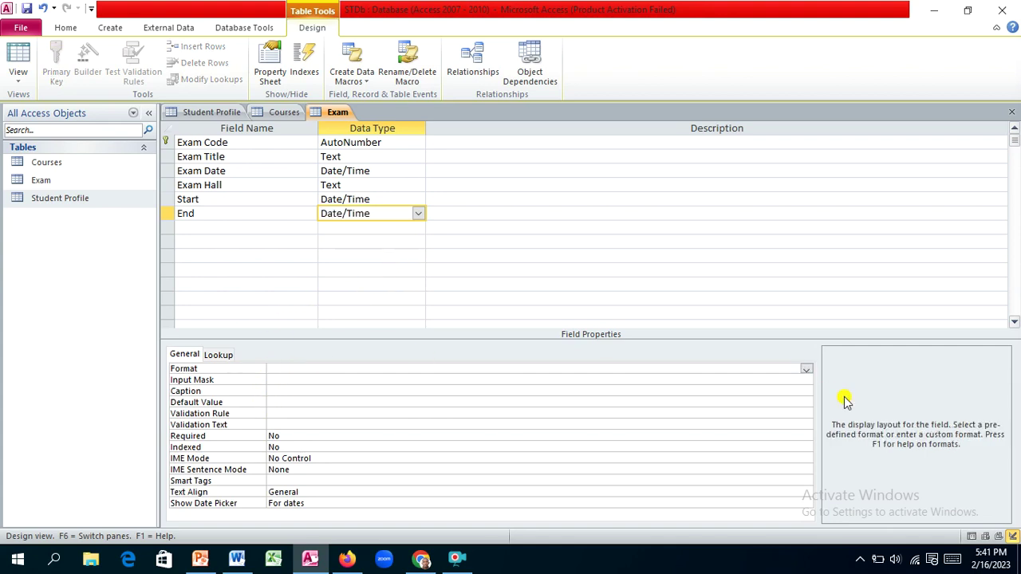
Format the End field as Medium Time and launch its input mask builder
click(805, 369)
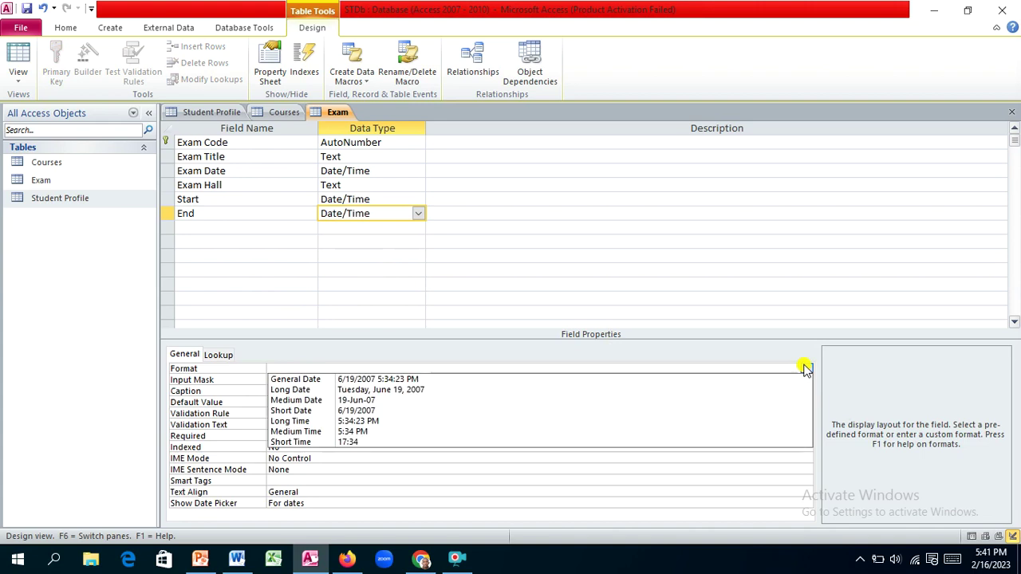
click(416, 431)
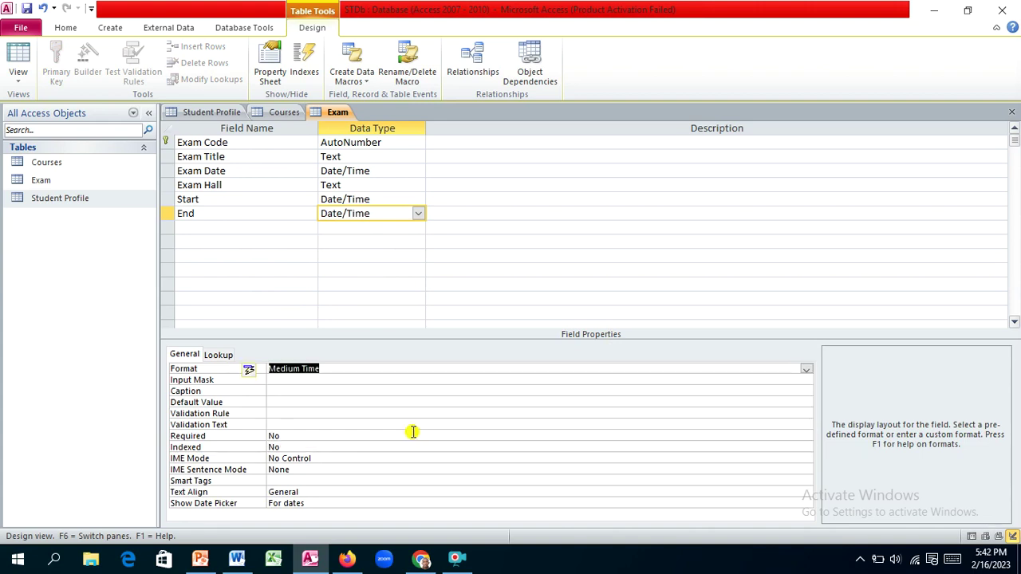
click(293, 390)
click(293, 379)
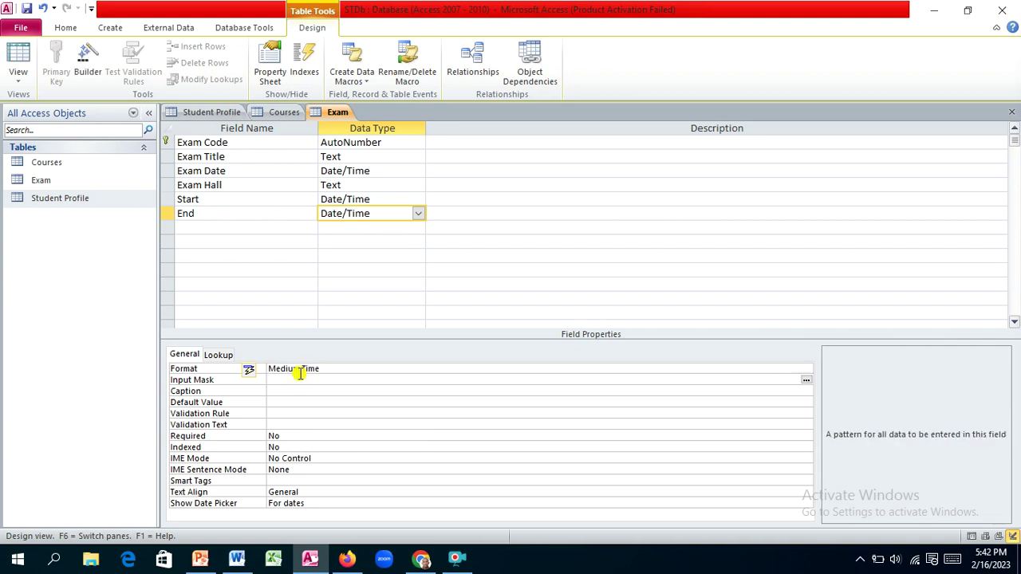
click(797, 391)
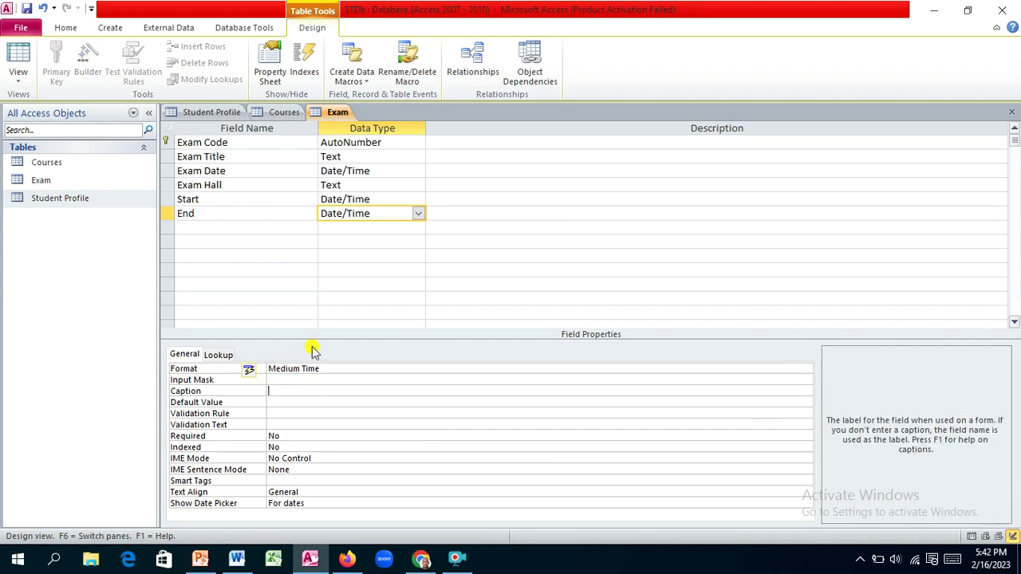
click(275, 380)
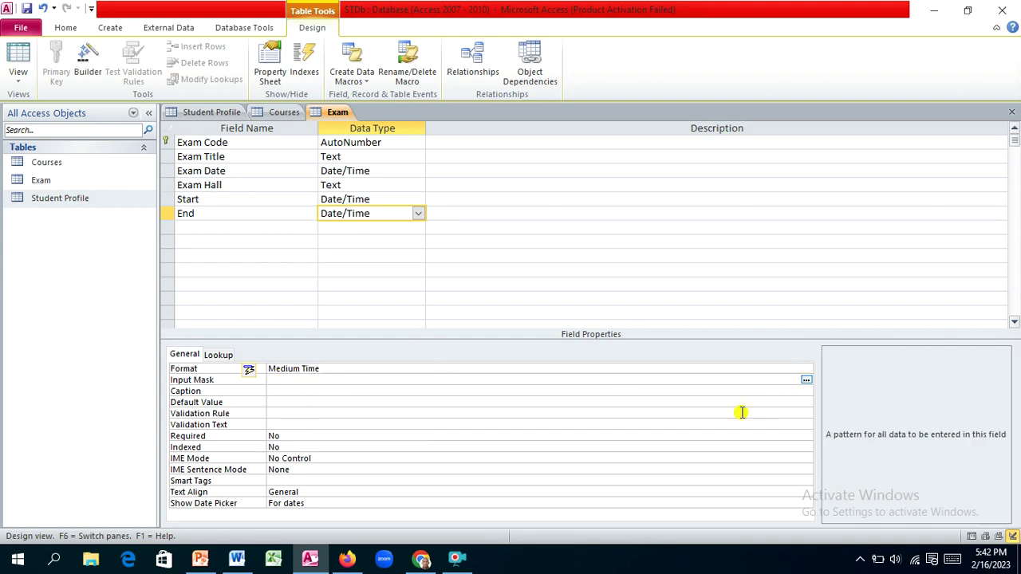
click(805, 380)
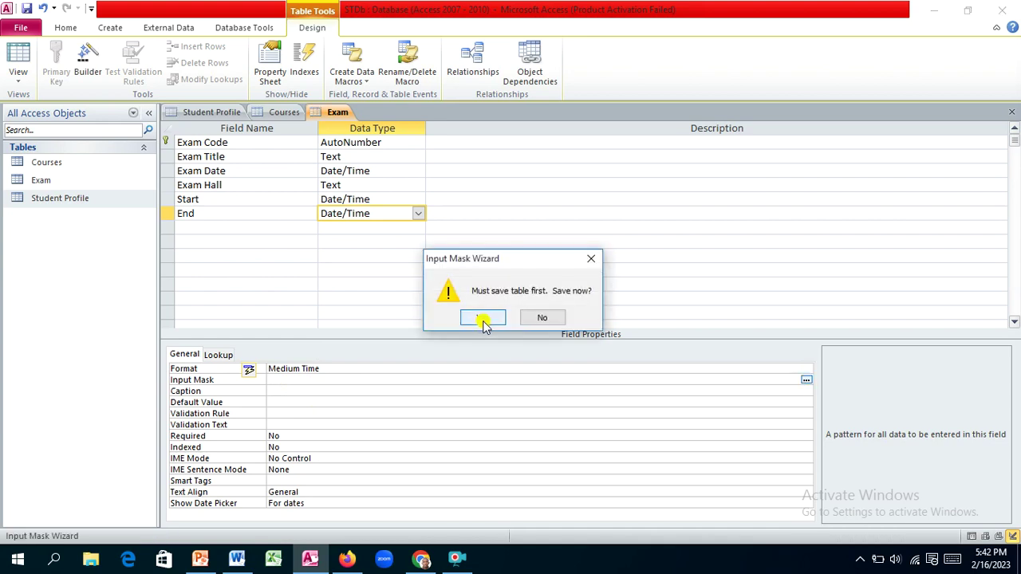
Save the table and give End the Medium Time mask 99:00\ >LL;0;# with # placeholders
click(482, 318)
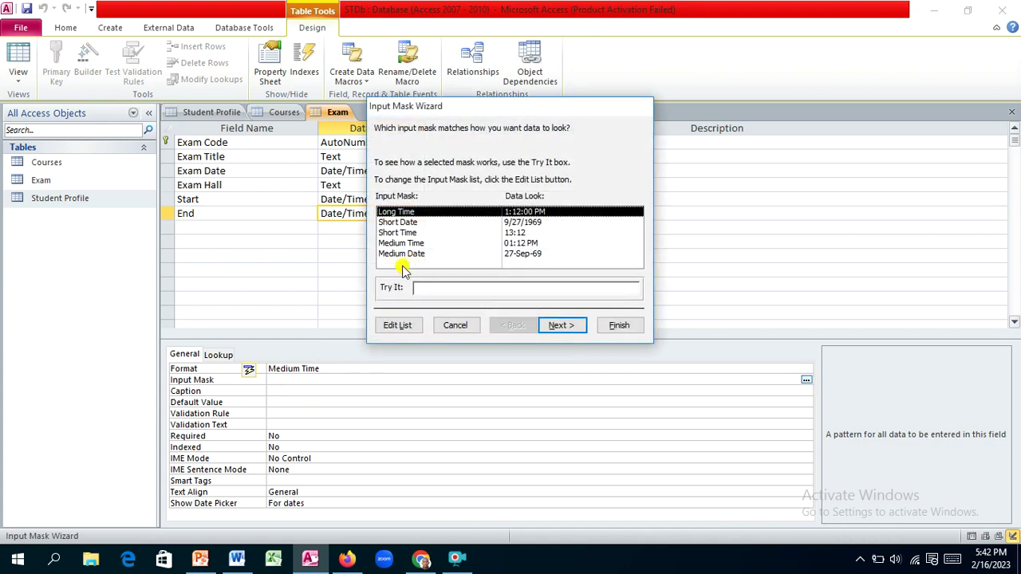
click(395, 243)
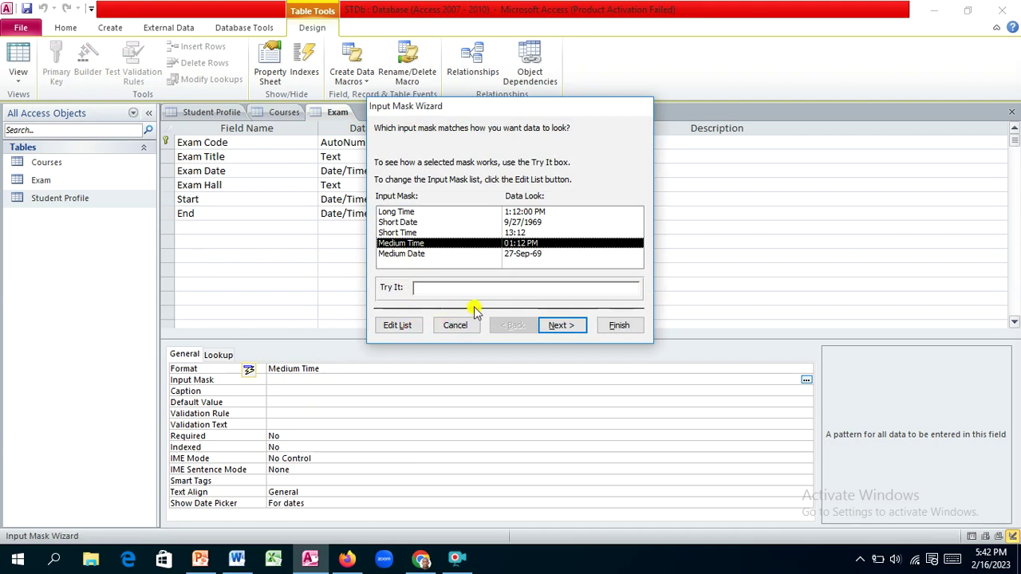
click(562, 326)
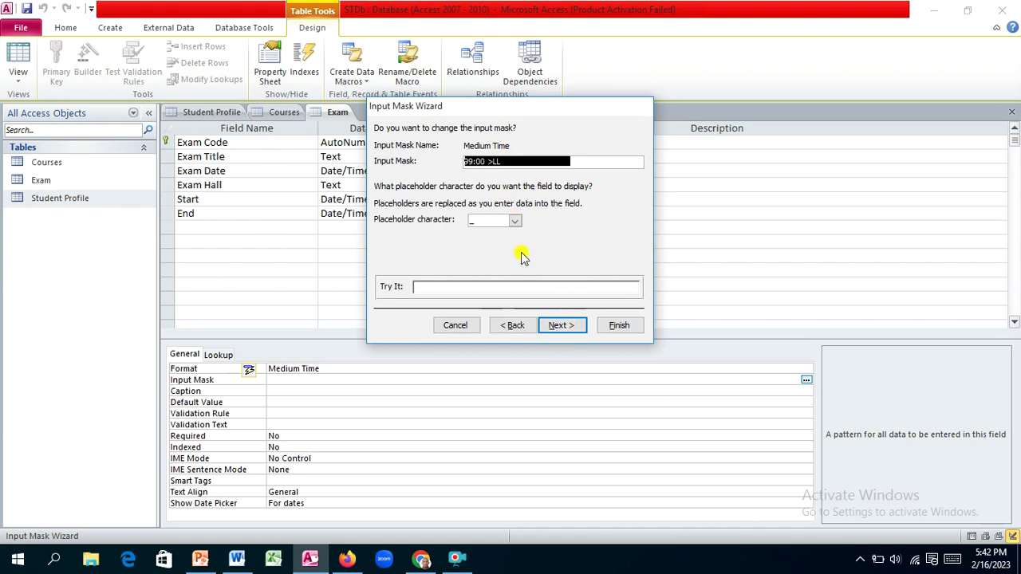
click(515, 221)
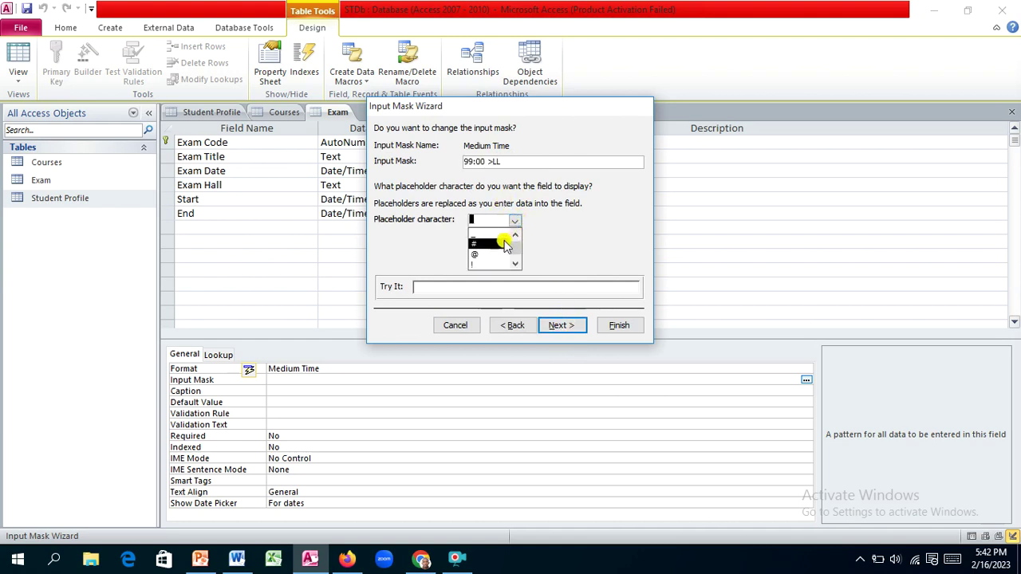
click(499, 241)
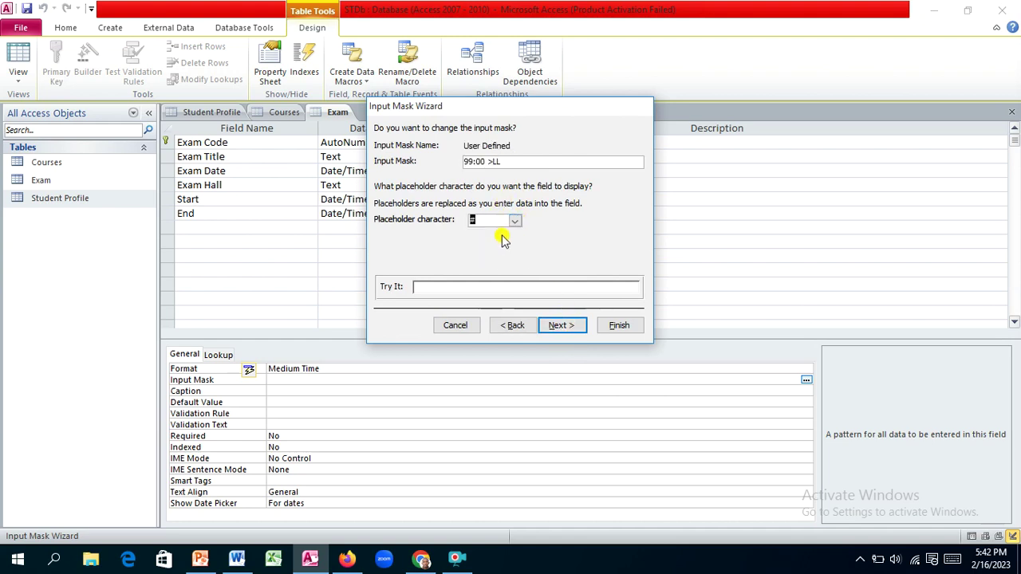
click(568, 326)
click(618, 326)
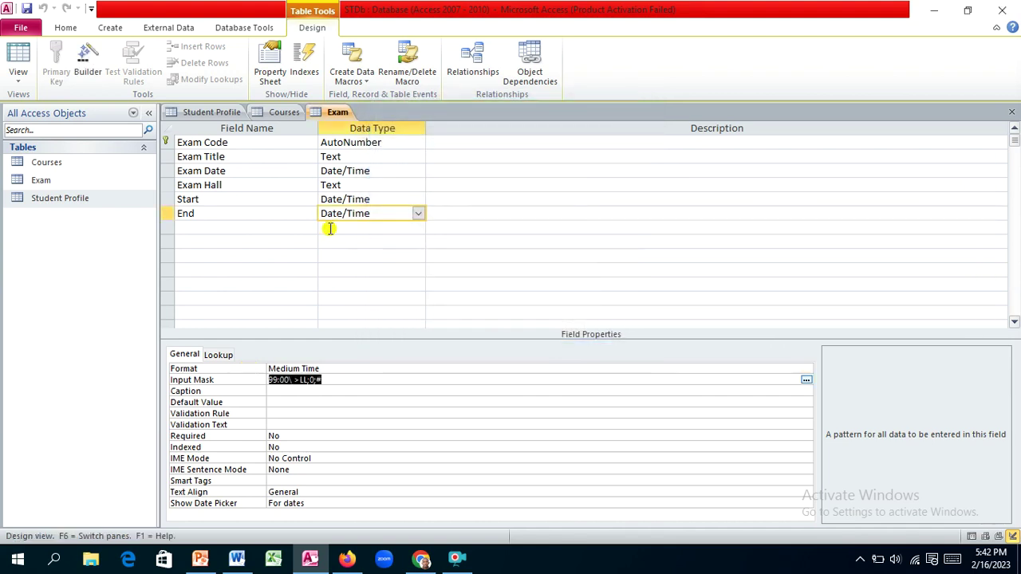
click(236, 558)
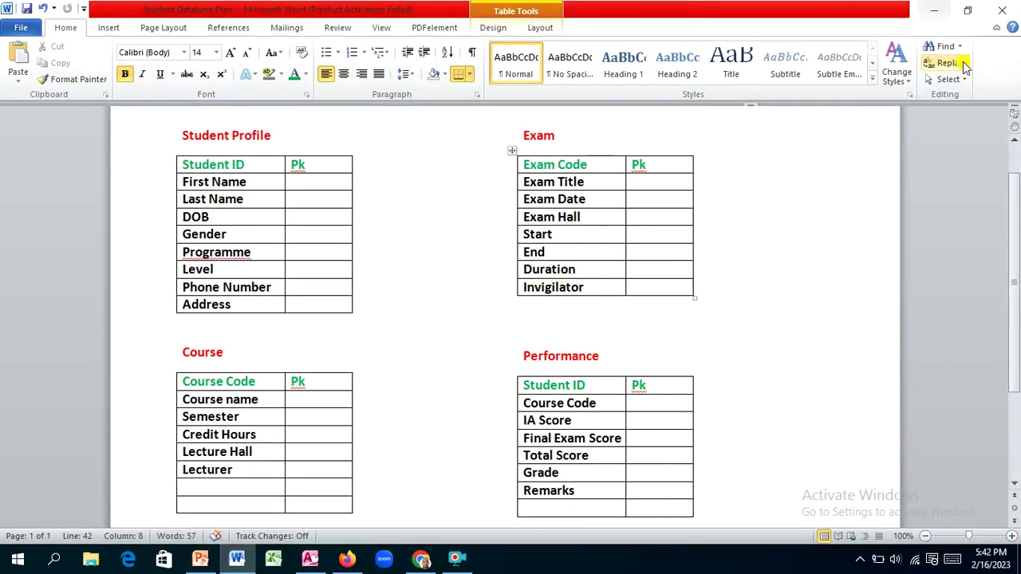
click(933, 10)
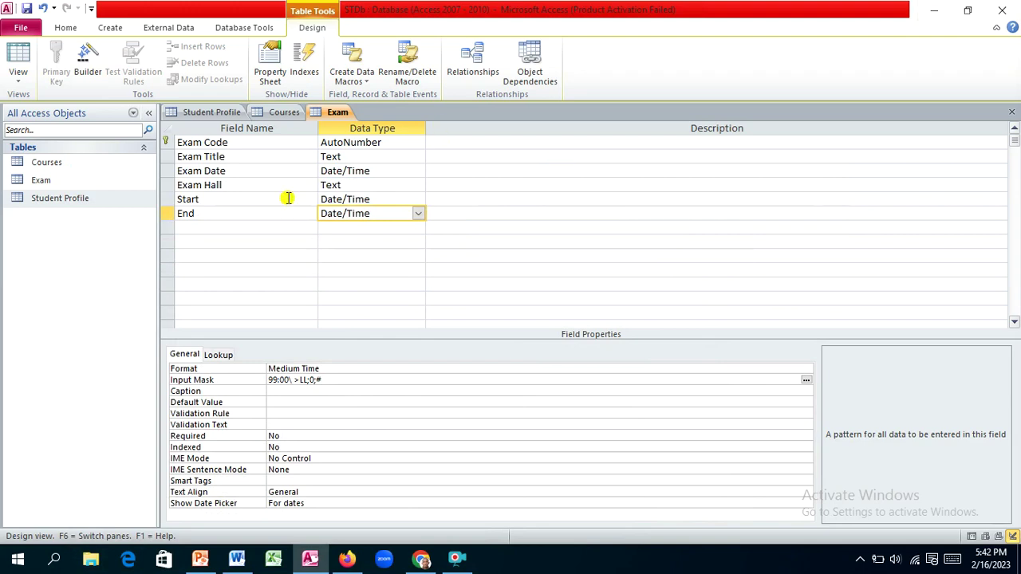
Add a new Duration field below End with the Date/Time data type
click(214, 226)
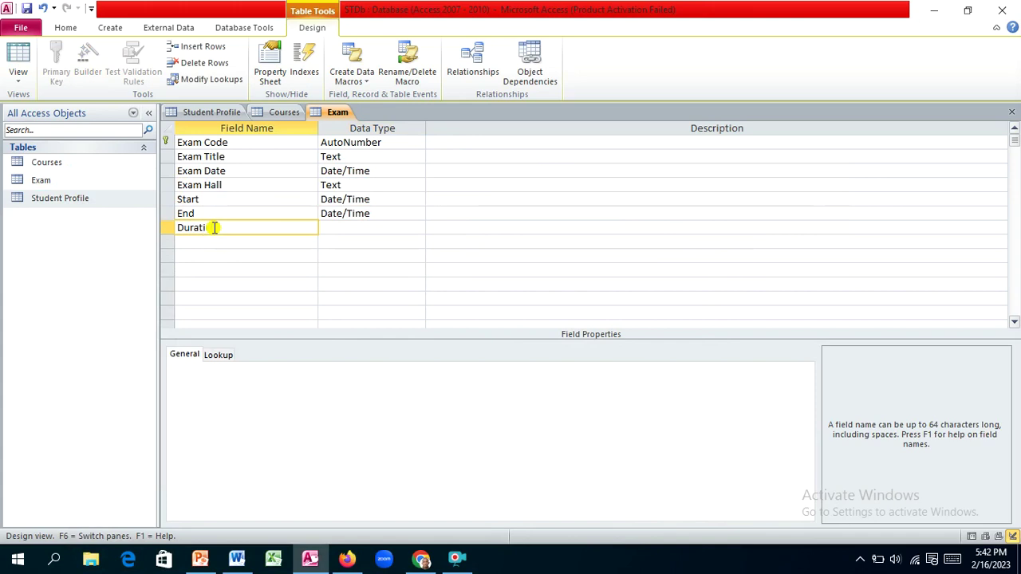
text(Duration)
click(367, 226)
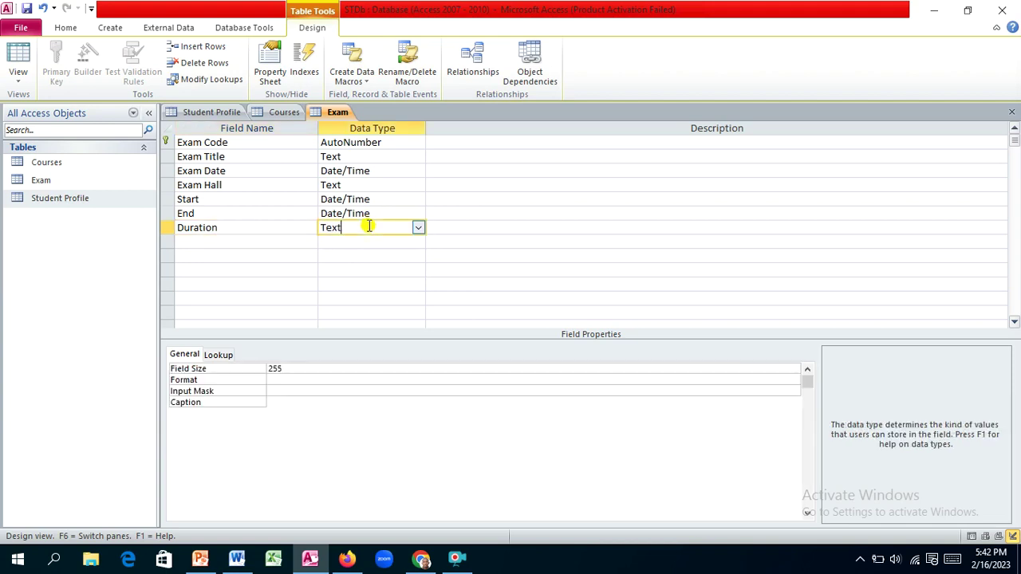
click(419, 229)
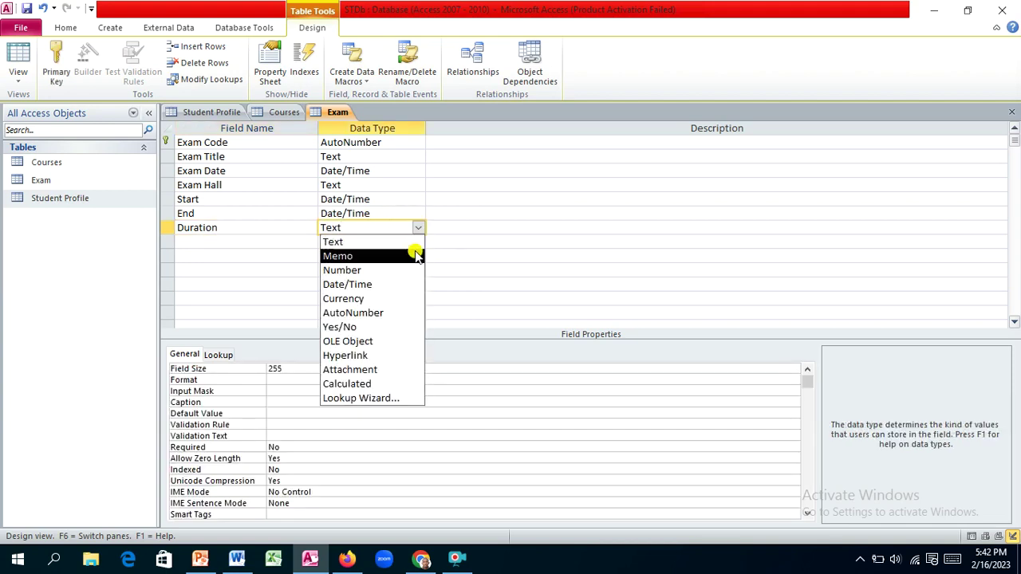
click(405, 285)
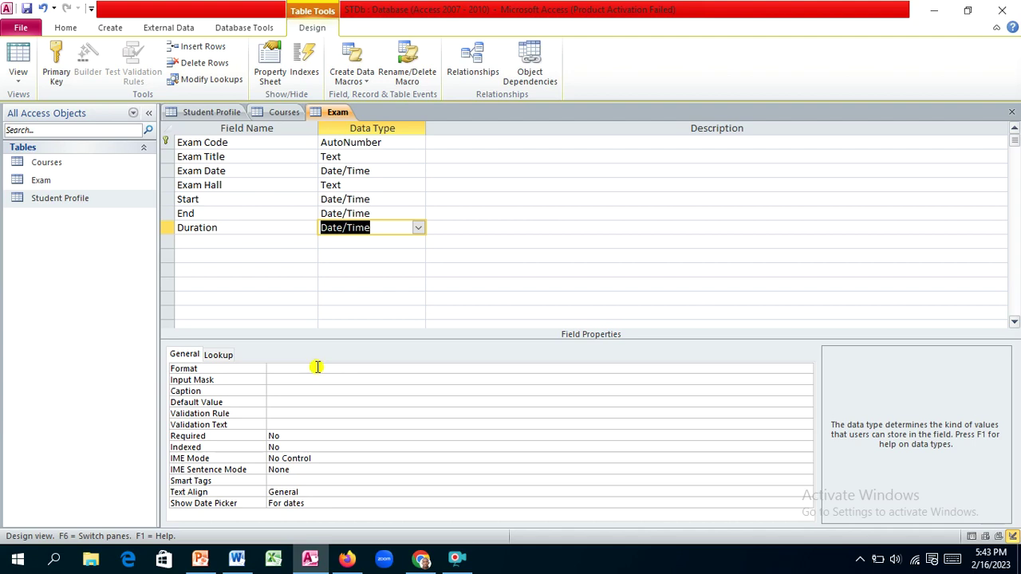
Format Duration as Short Time and give it the caption Duration
click(317, 367)
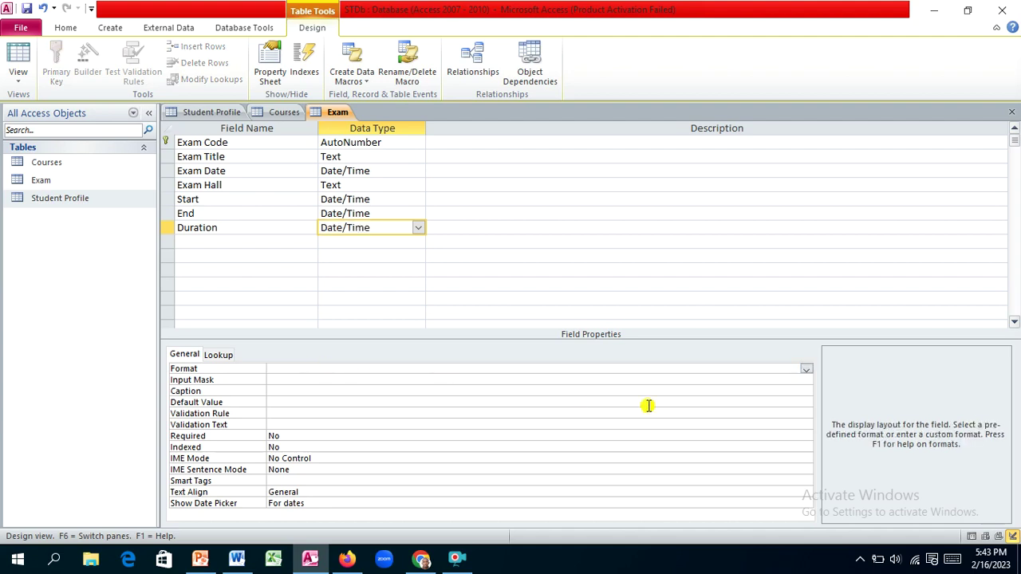
click(805, 370)
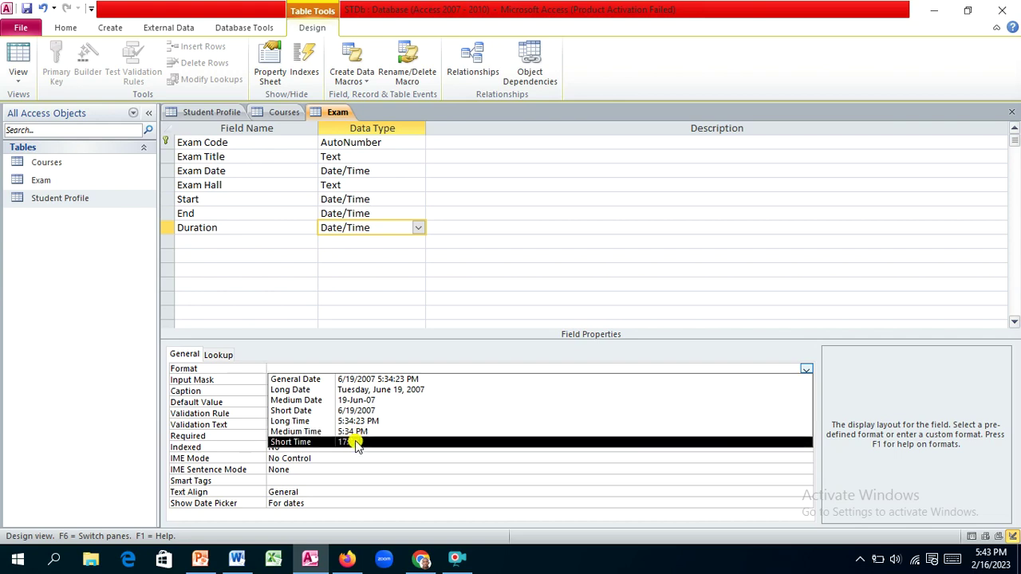
click(356, 443)
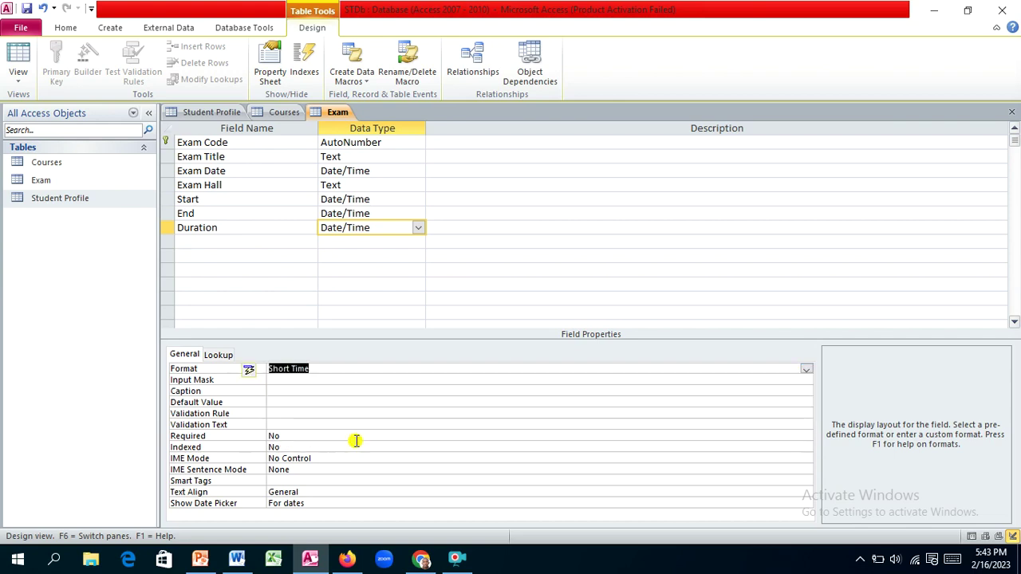
click(284, 391)
text(Duration)
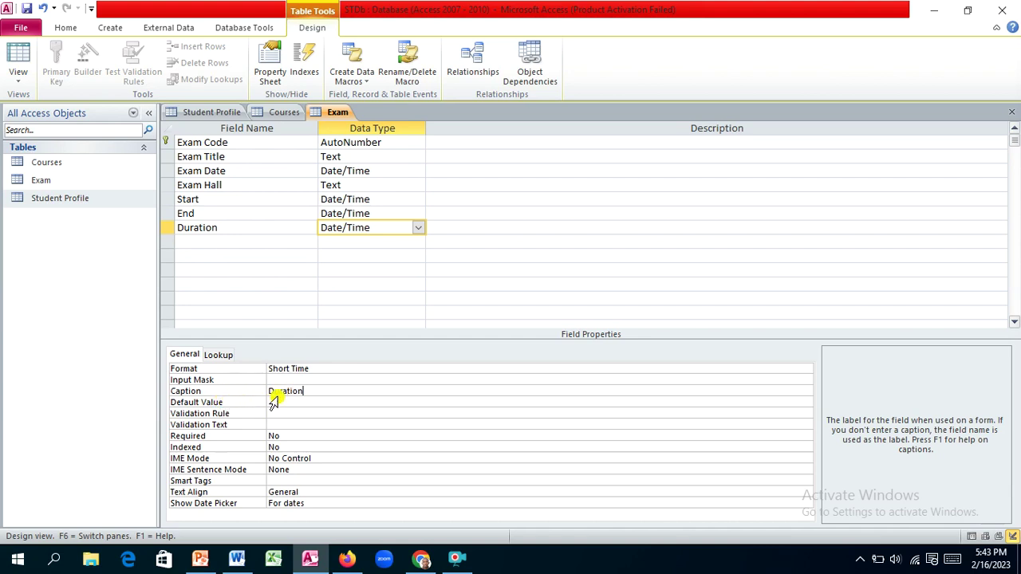
click(281, 381)
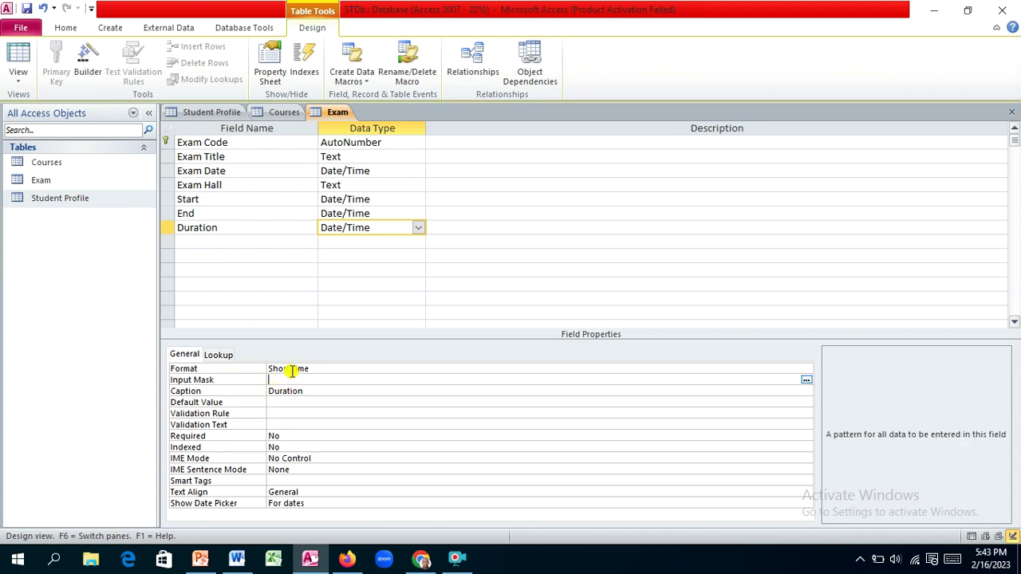
Save the table and apply the Short Time input mask 00:00;0;# with # placeholder to Duration
click(806, 380)
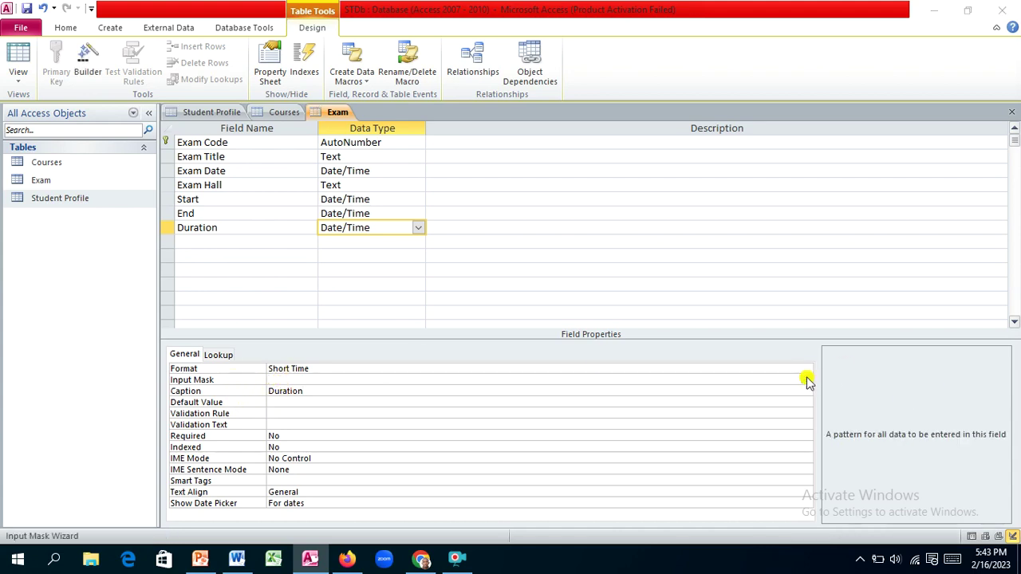
click(484, 319)
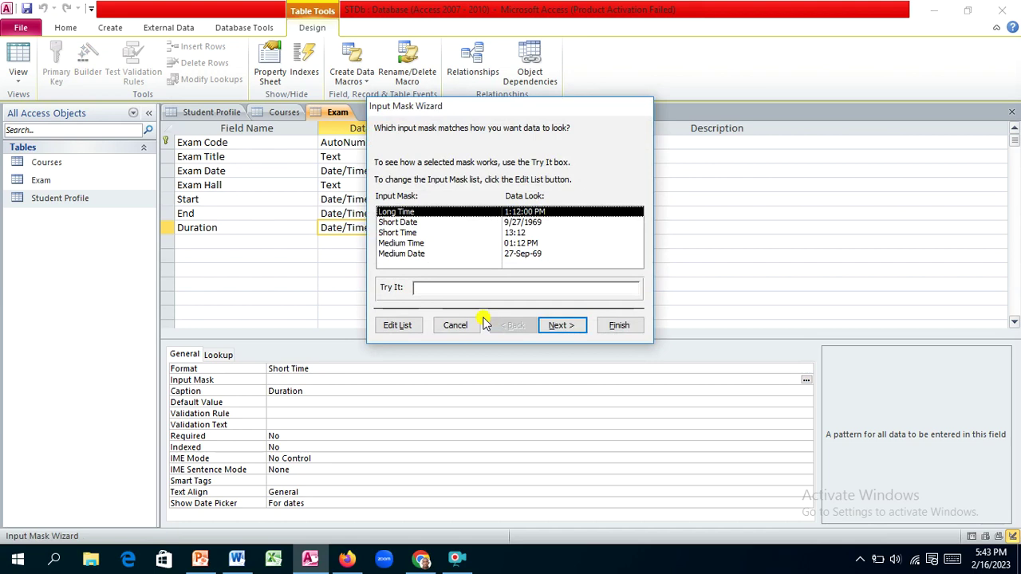
click(406, 233)
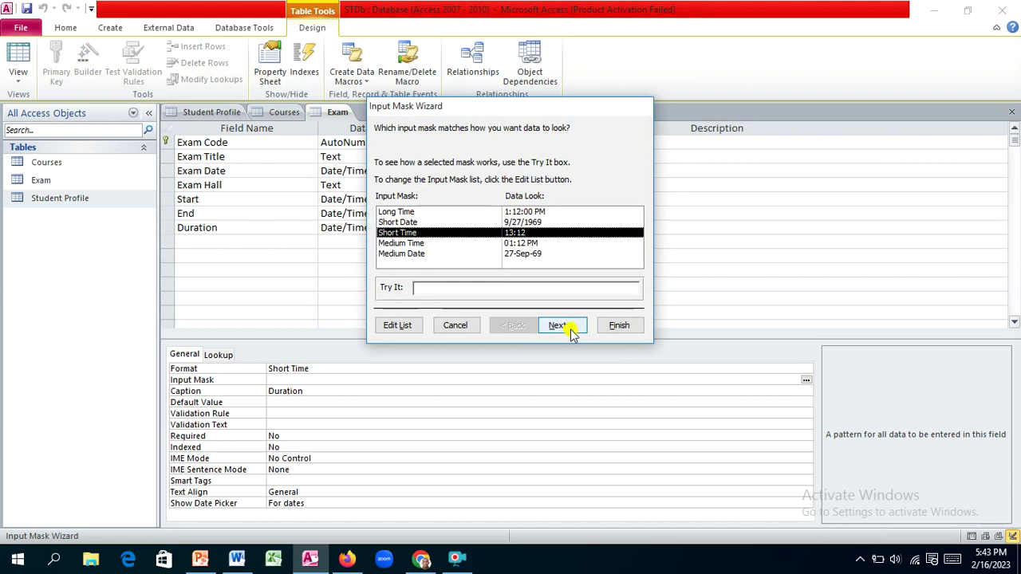
click(570, 330)
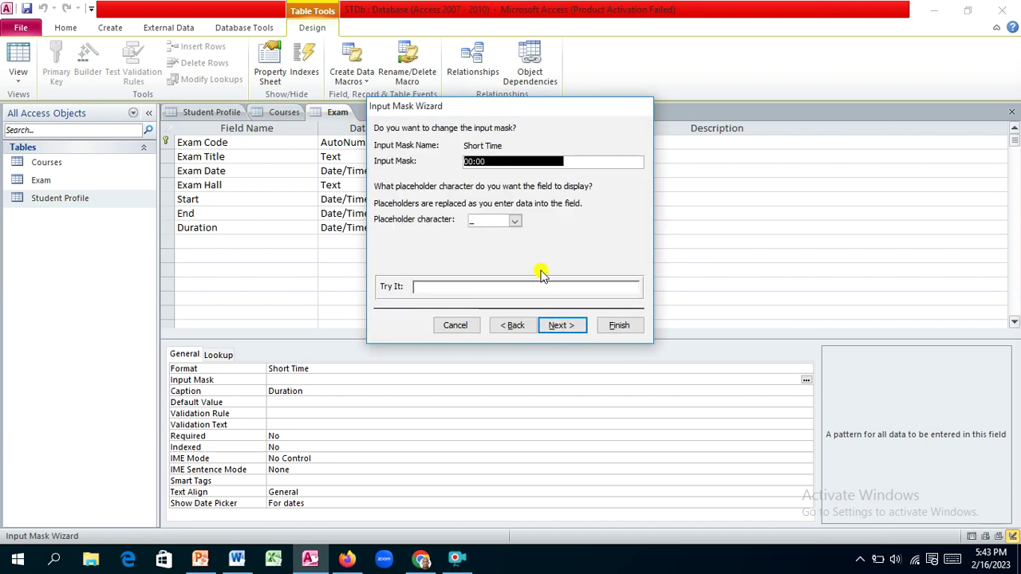
click(514, 221)
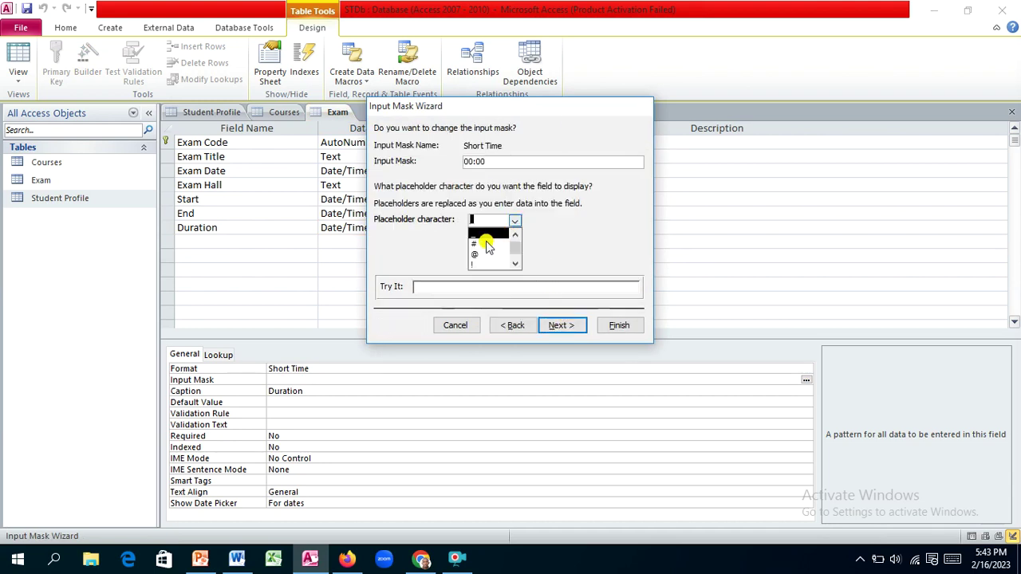
click(485, 243)
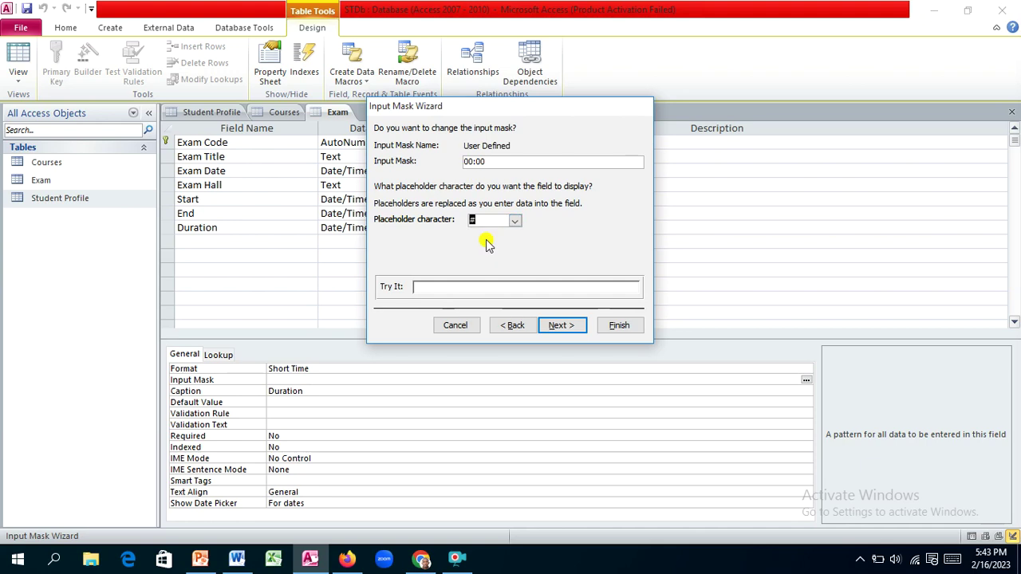
click(565, 325)
click(618, 325)
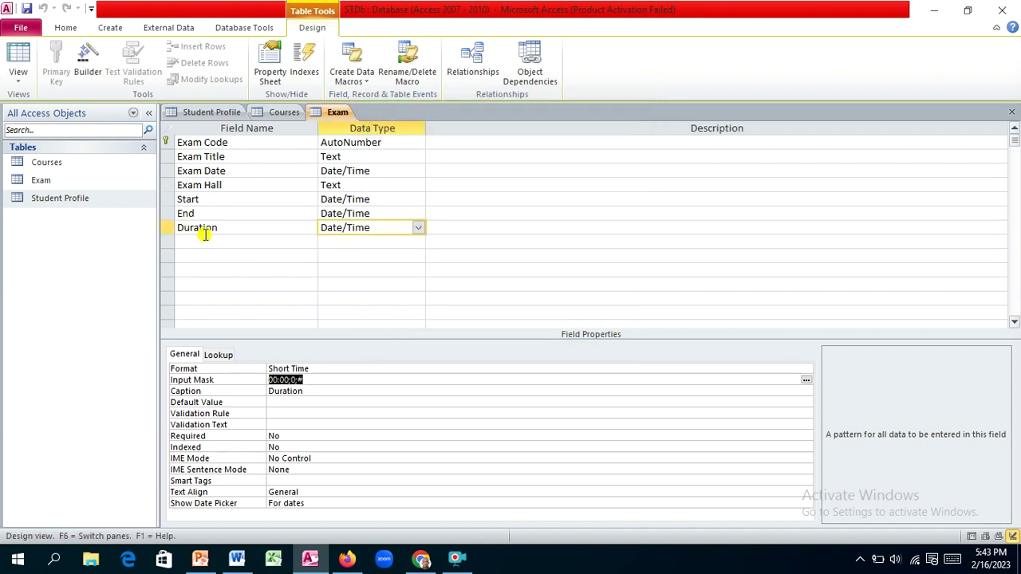
Add an Invigilator Text field below Duration with field size 100 instead of 255
click(205, 233)
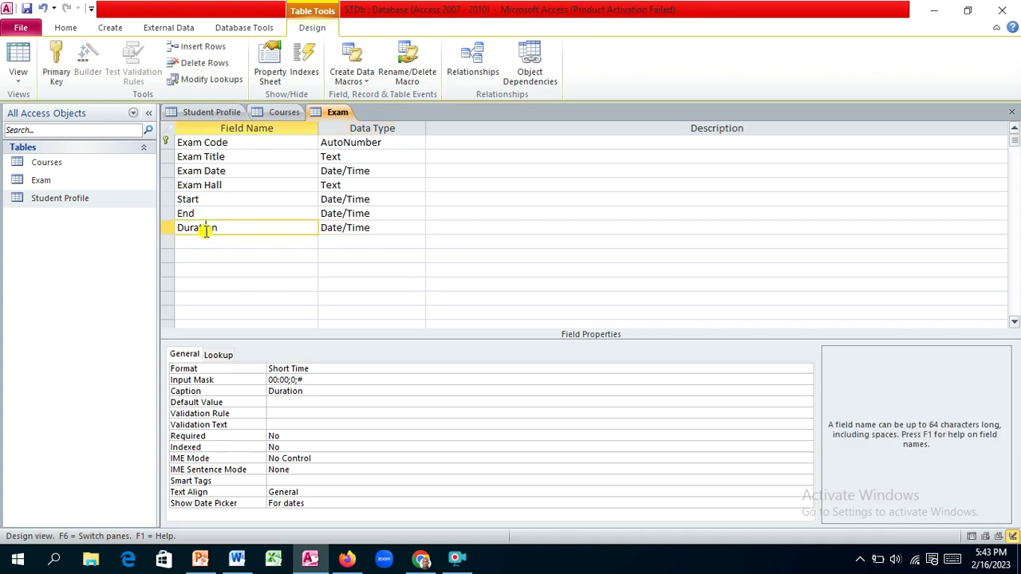
click(192, 241)
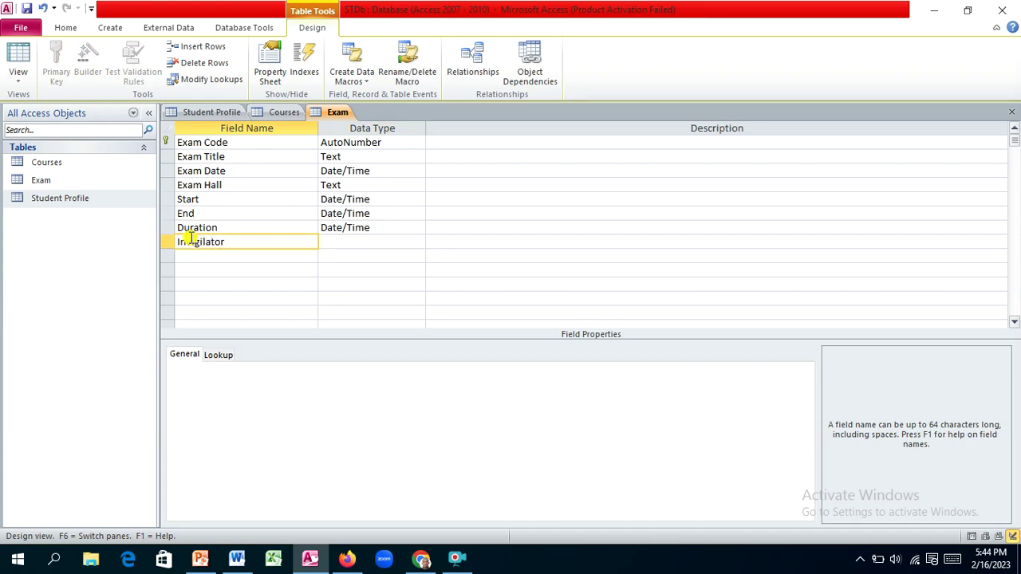
text(Invigilator)
key(Tab)
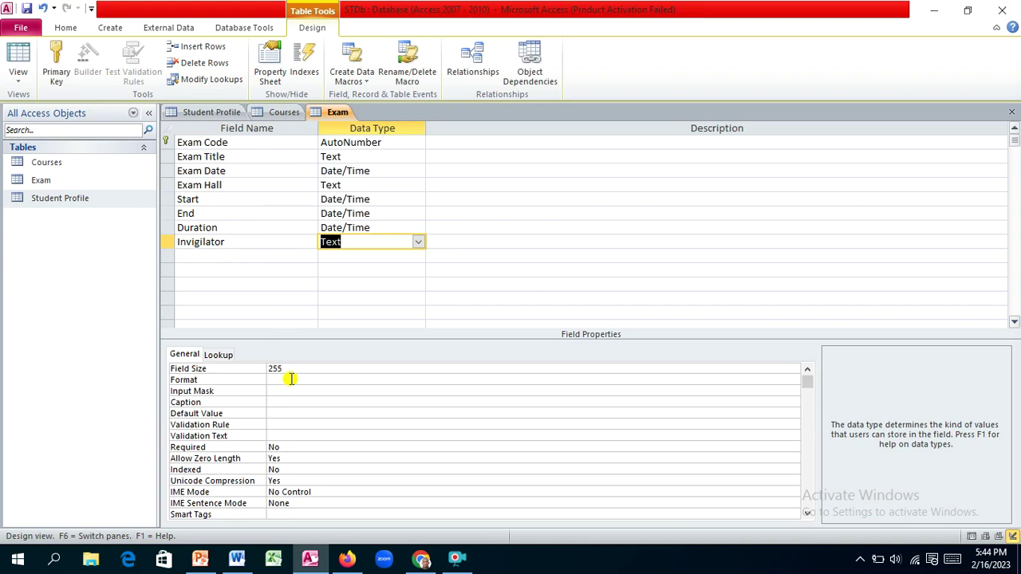
click(289, 370)
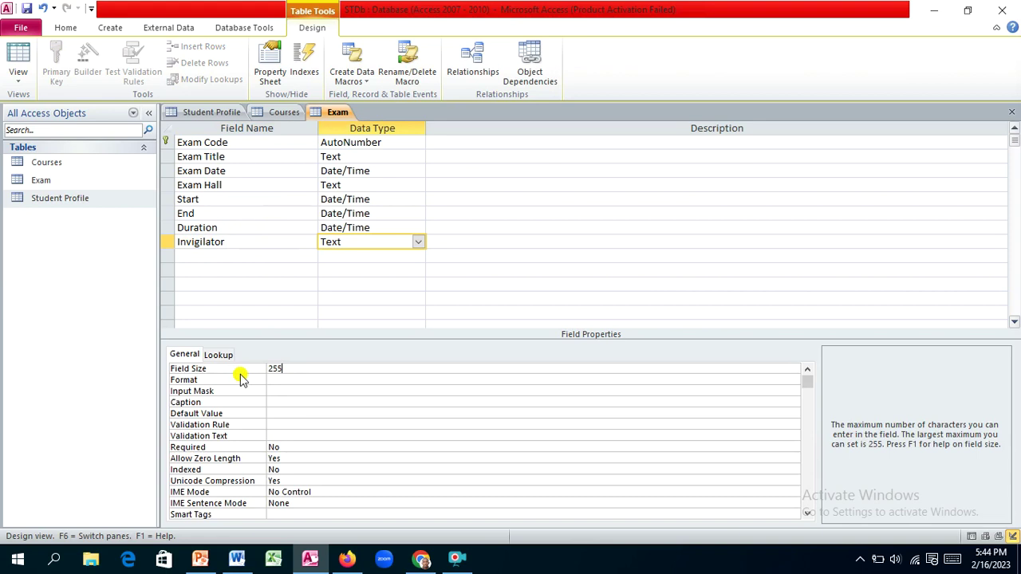
key(BackSpace)
key(BackSpace)
key(BackSpace)
text(100)
click(18, 54)
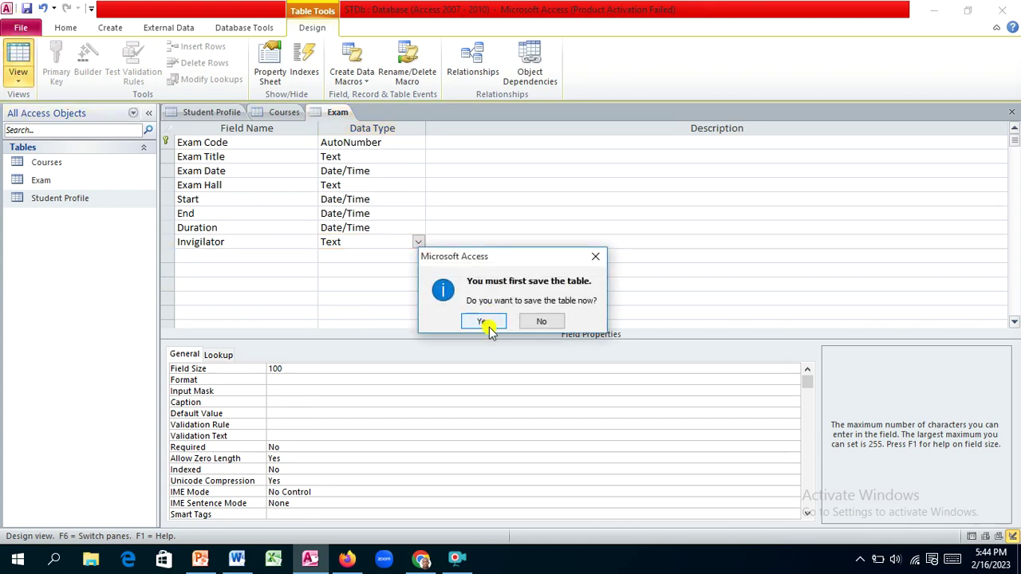
Save the Exam table, review its datasheet columns, and return to Design view
click(487, 323)
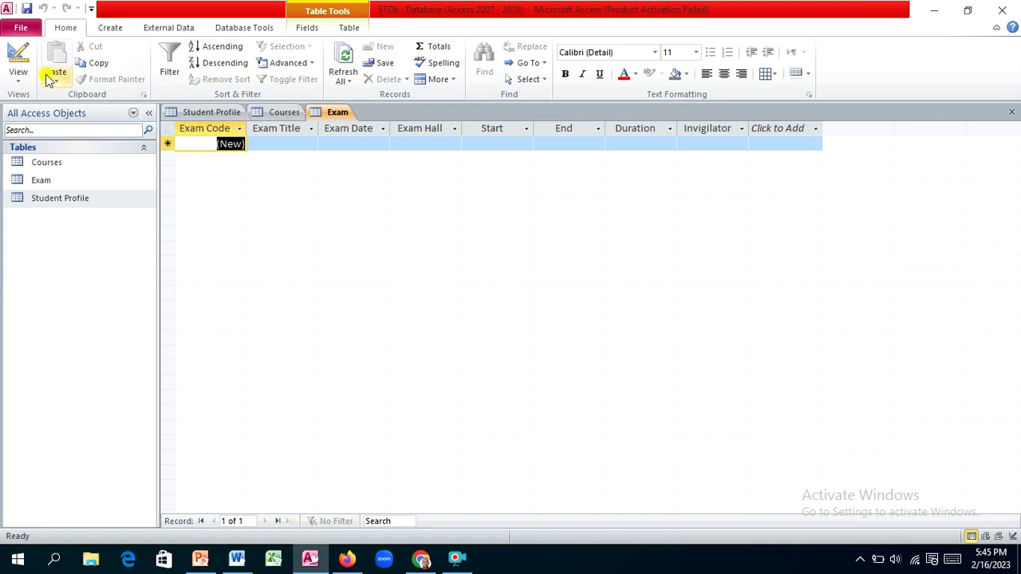
click(13, 80)
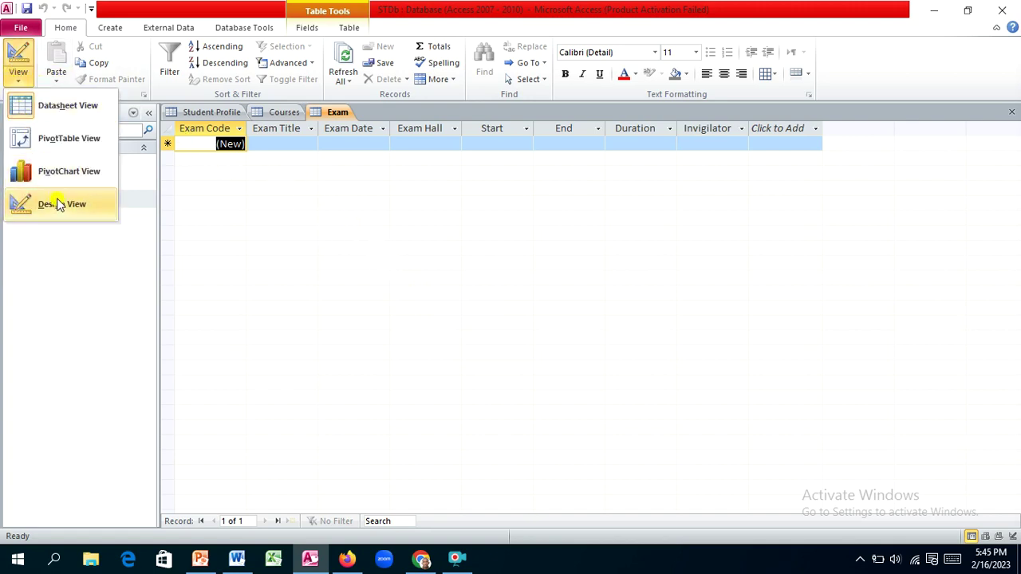
click(55, 204)
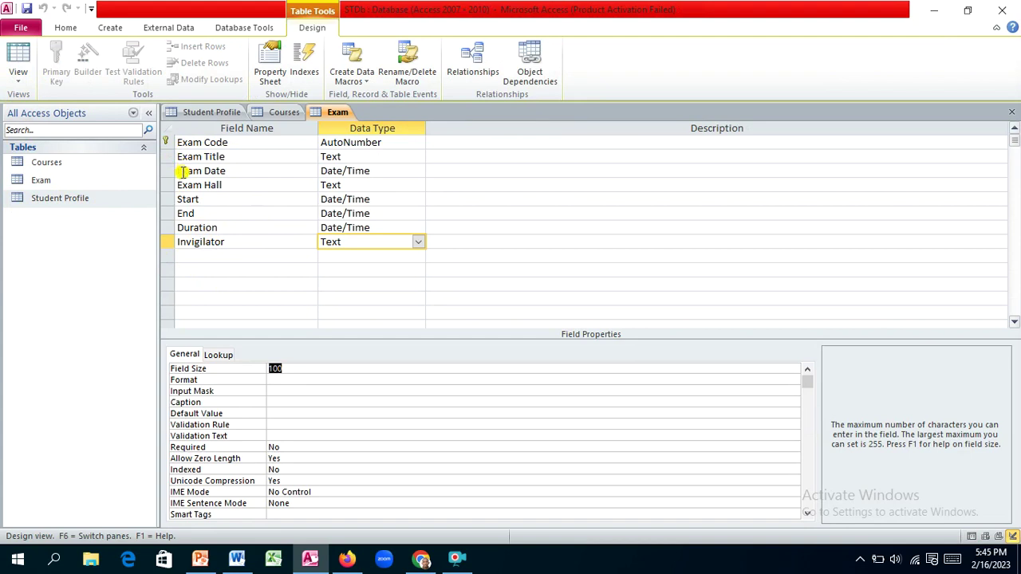
key(F6)
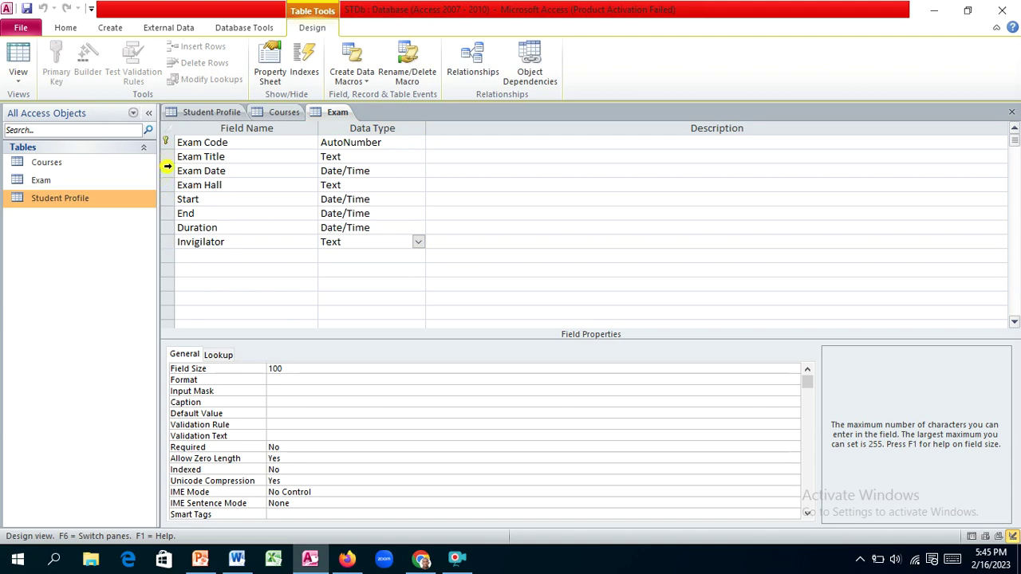
Insert a Course Code field between Exam Title and Exam Date and open its data types
right_click(168, 167)
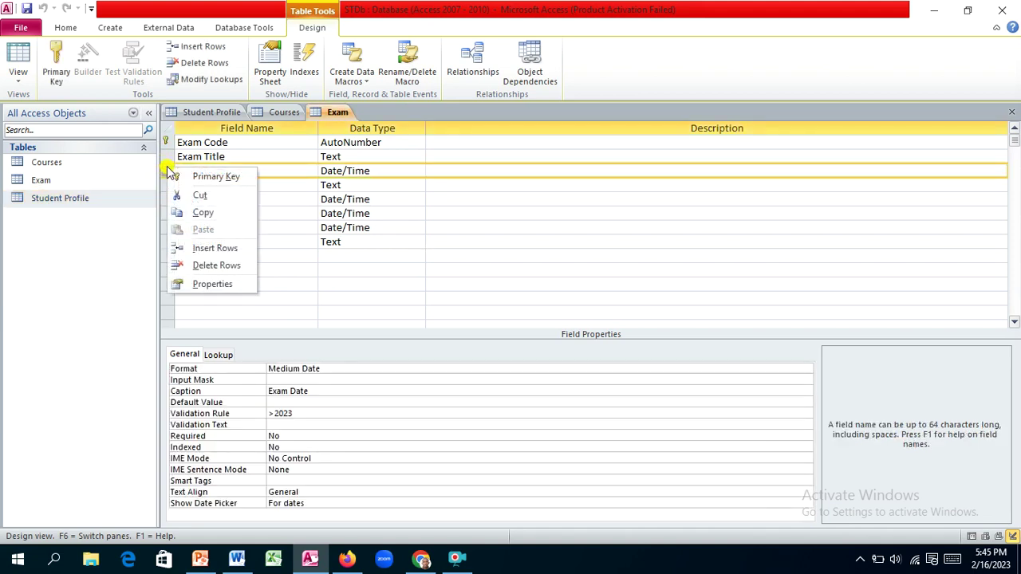
click(220, 251)
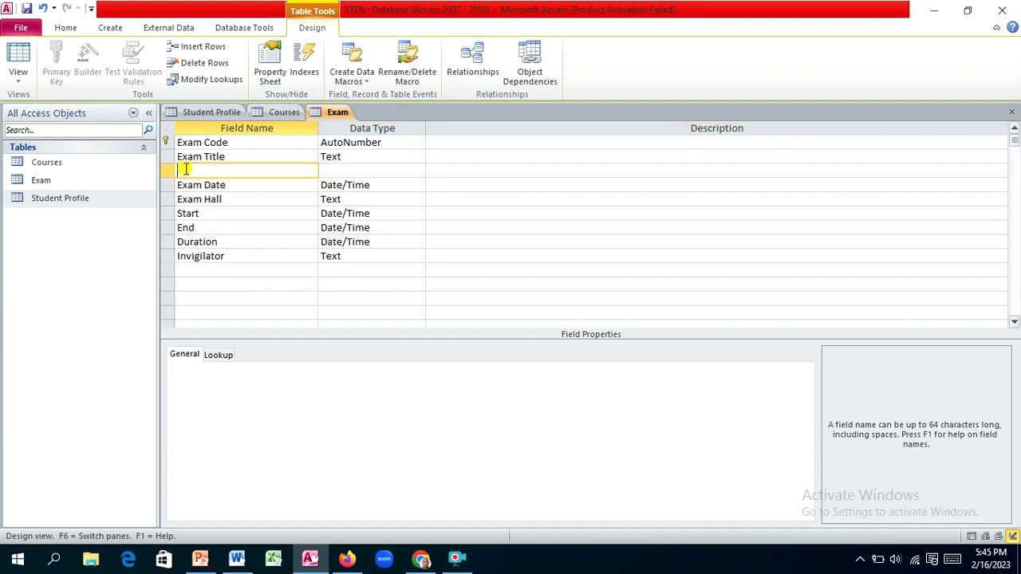
text(Course Code)
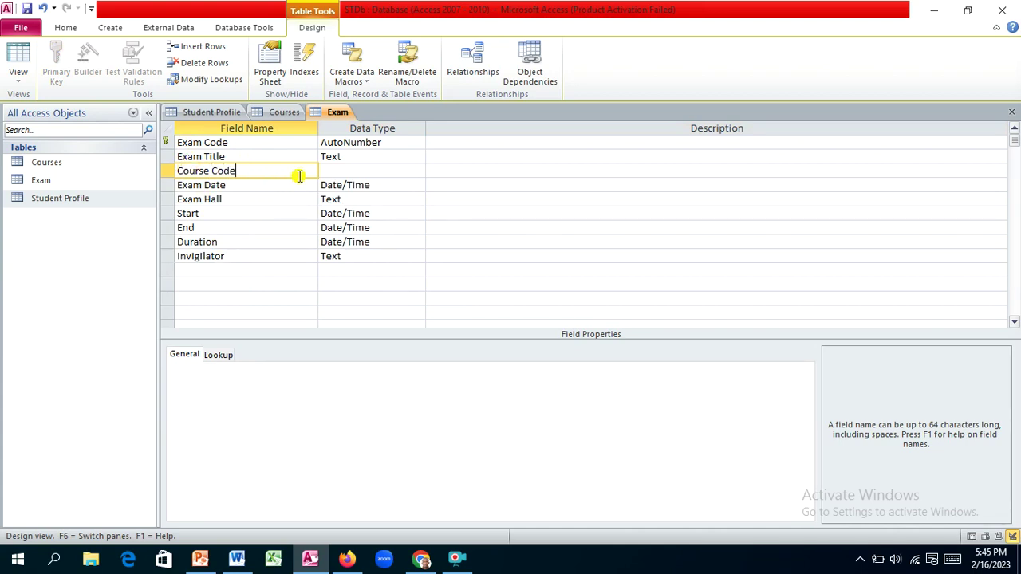
click(337, 176)
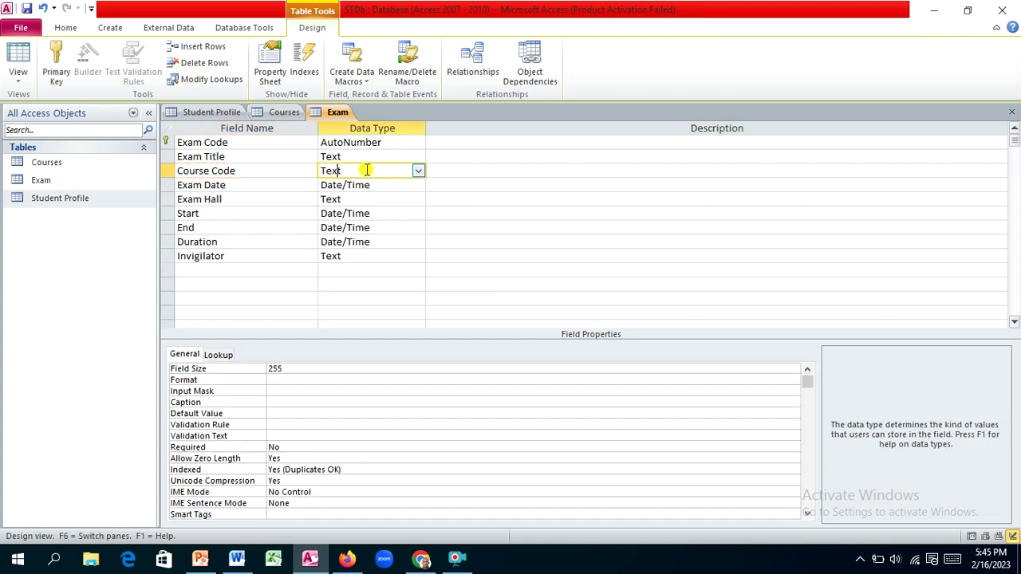
click(418, 170)
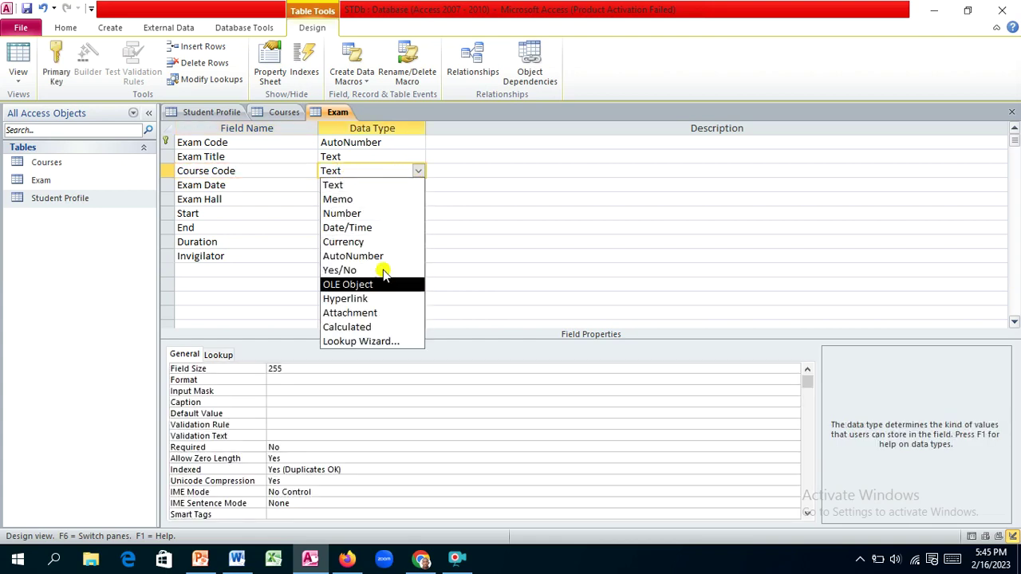
Run the Lookup Wizard to take Course Code values from the Courses table, keeping default sort and width
click(371, 341)
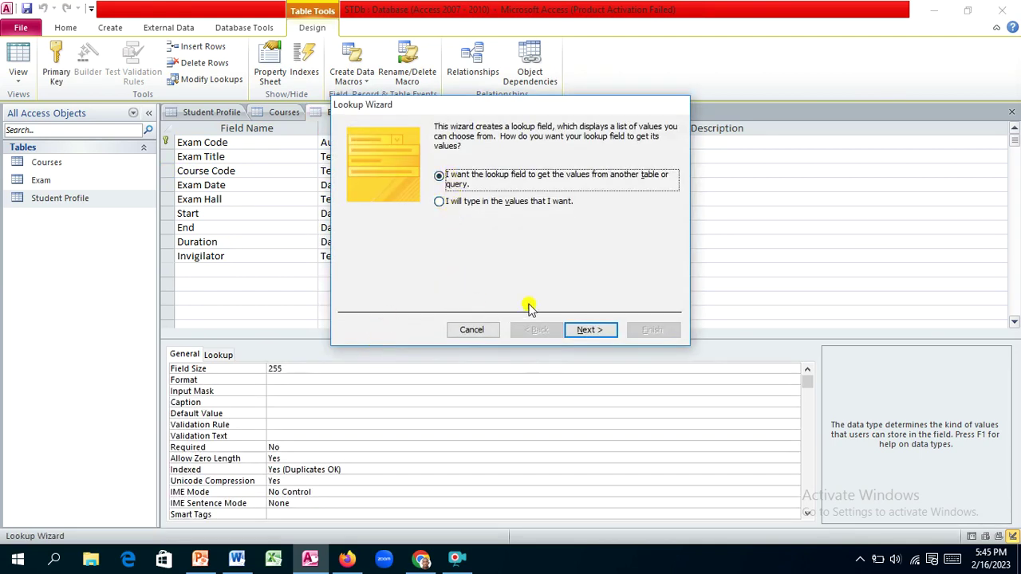
click(588, 330)
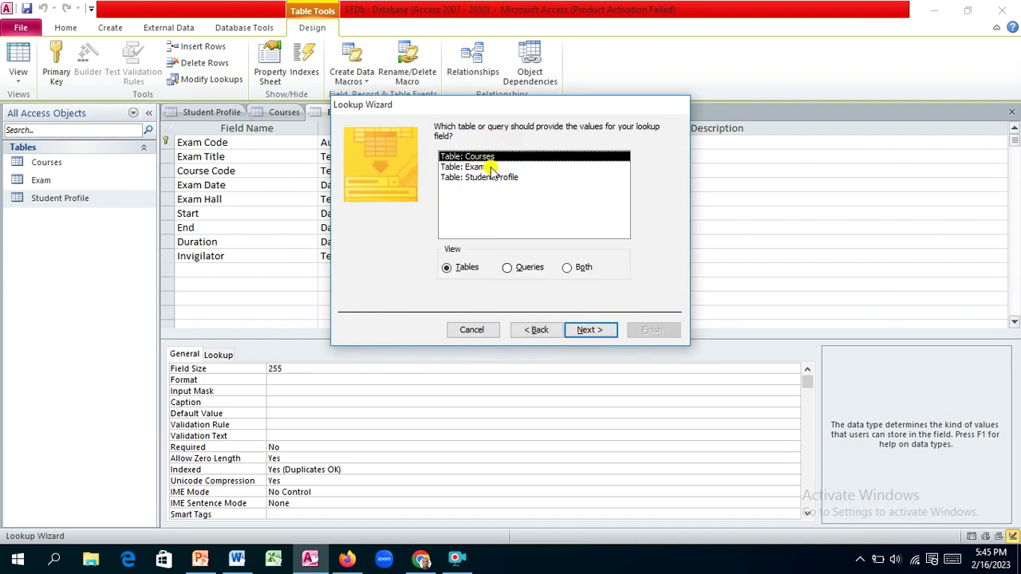
click(597, 334)
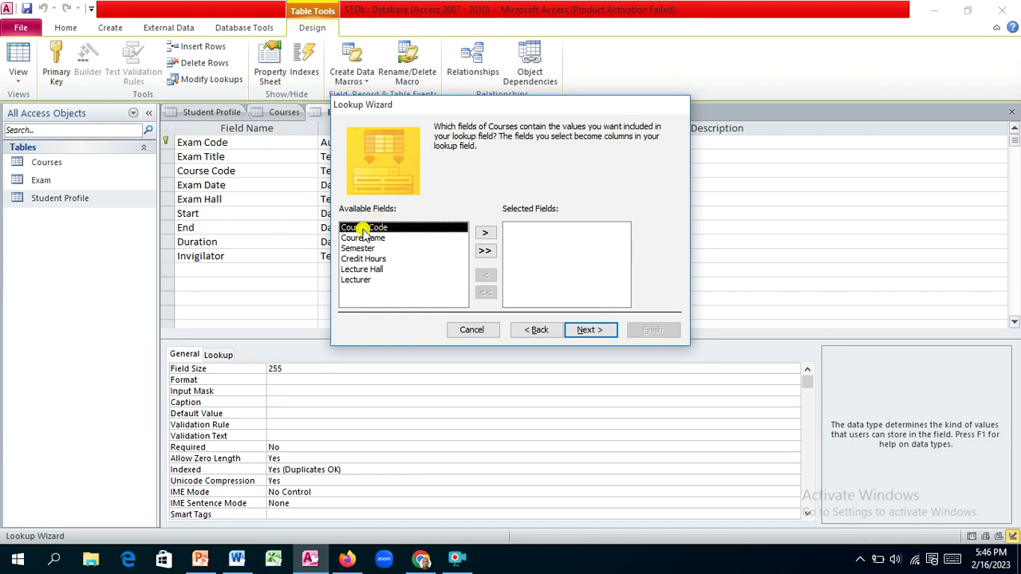
click(487, 236)
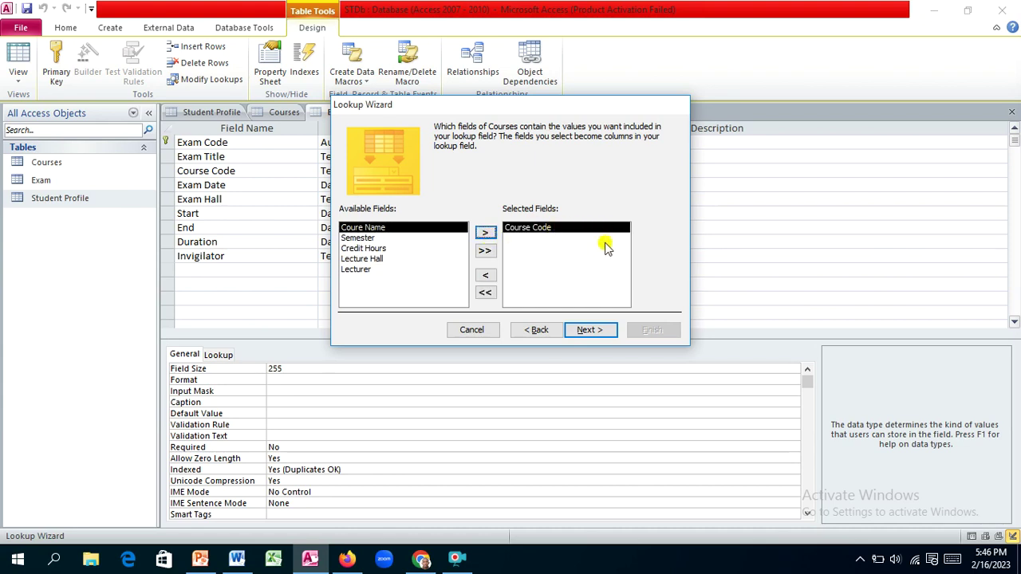
click(590, 329)
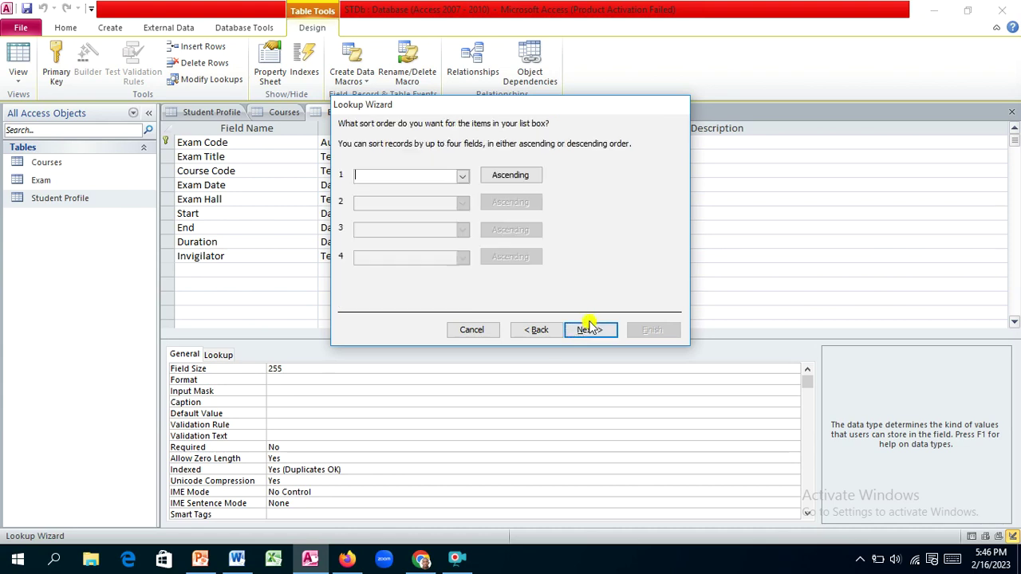
click(592, 330)
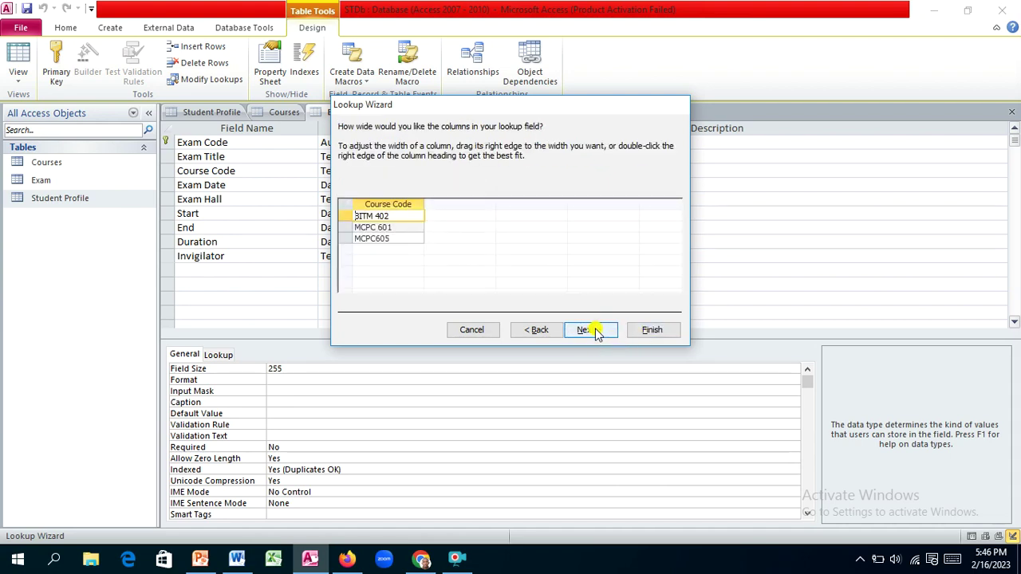
click(597, 333)
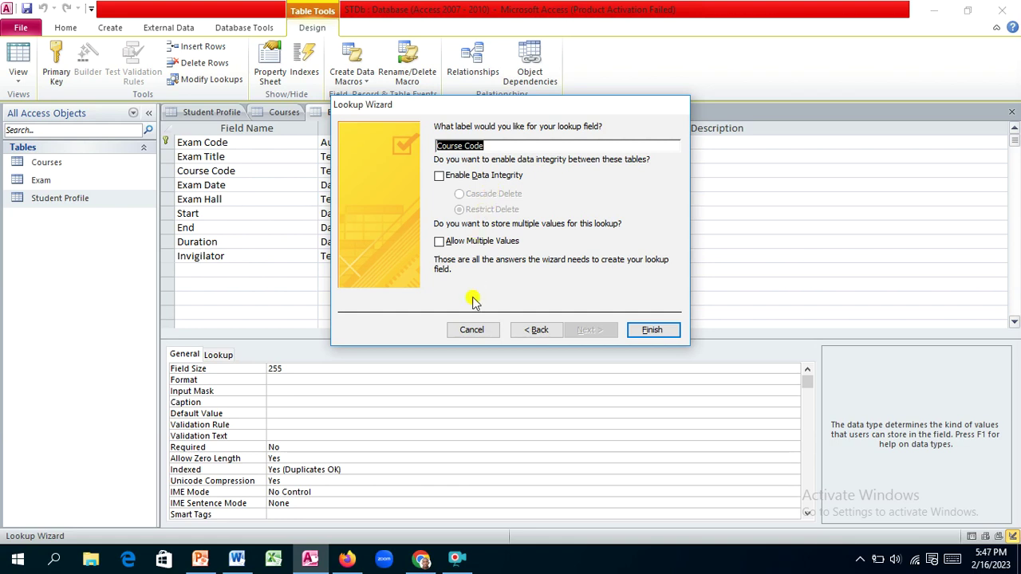
Finish the Course Code lookup and save the Exam table design
click(652, 330)
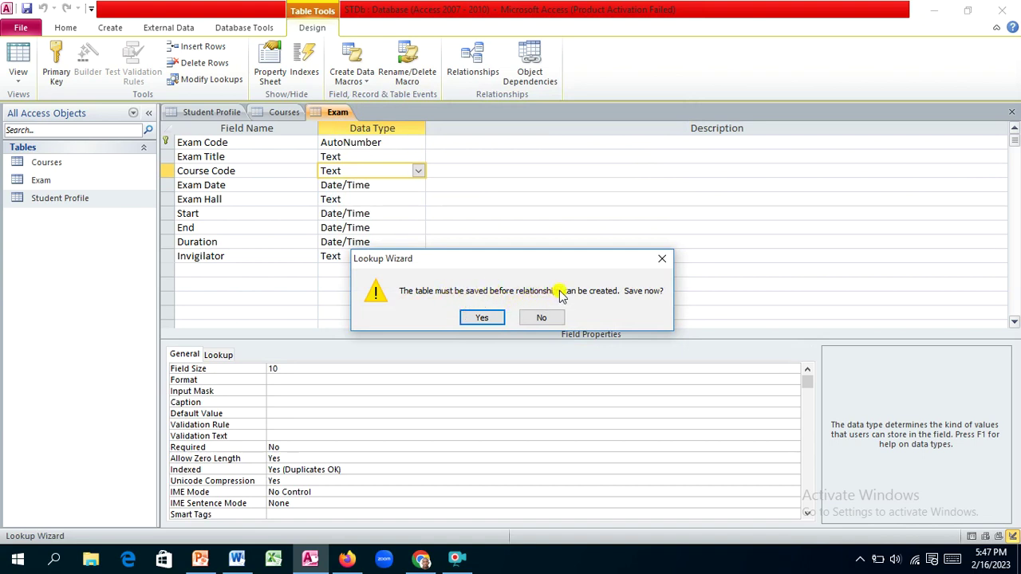
click(482, 318)
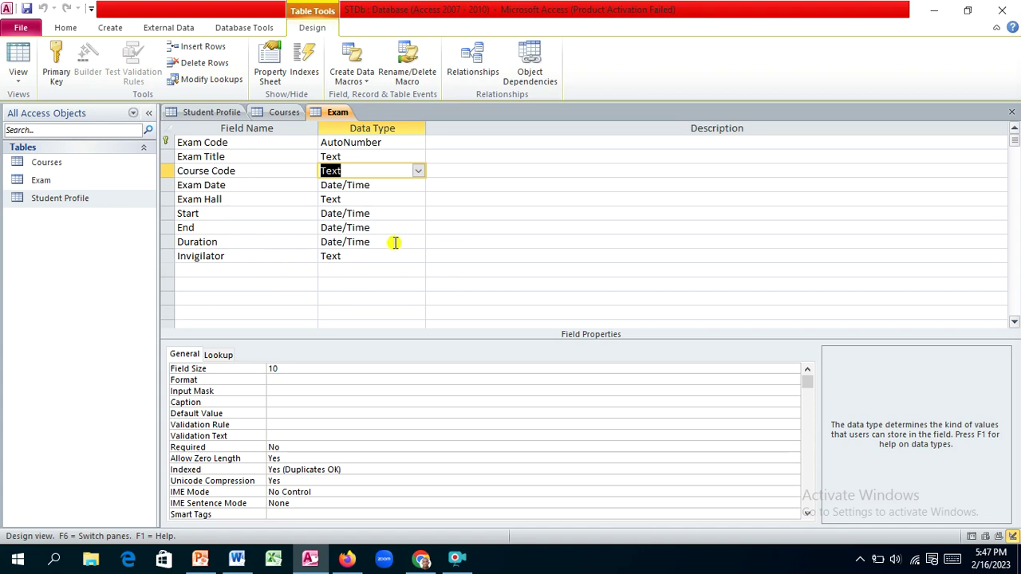
Give the Exam Hall field a default value of "LBC 303"
click(407, 196)
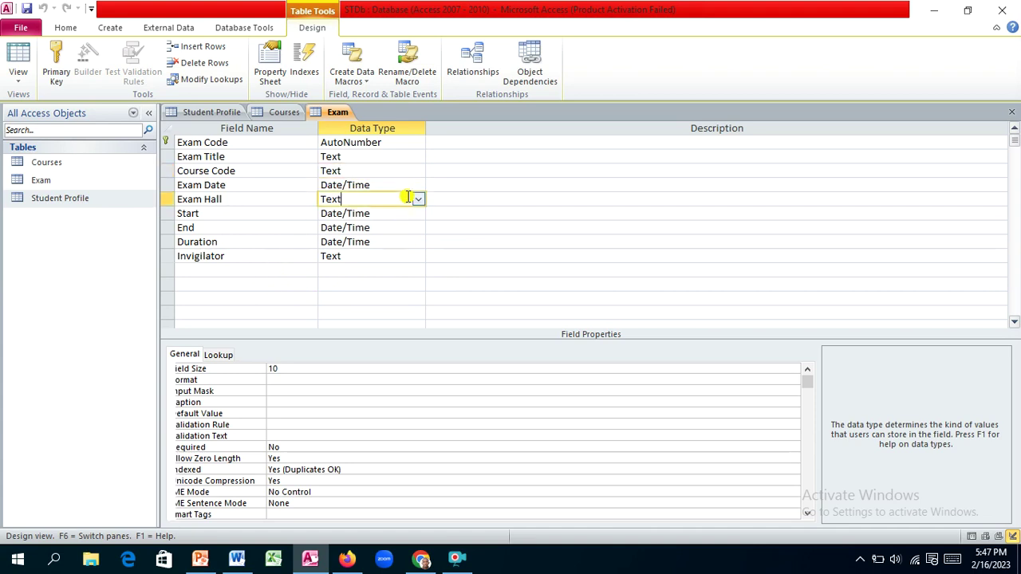
click(299, 411)
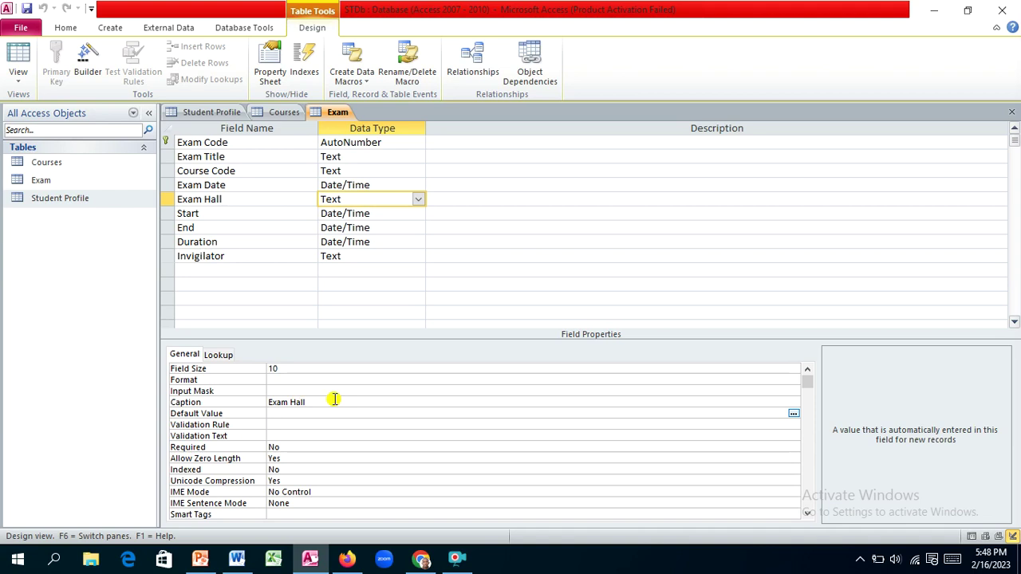
text(L)
text(B)
text(C 3)
text(03)
text(")
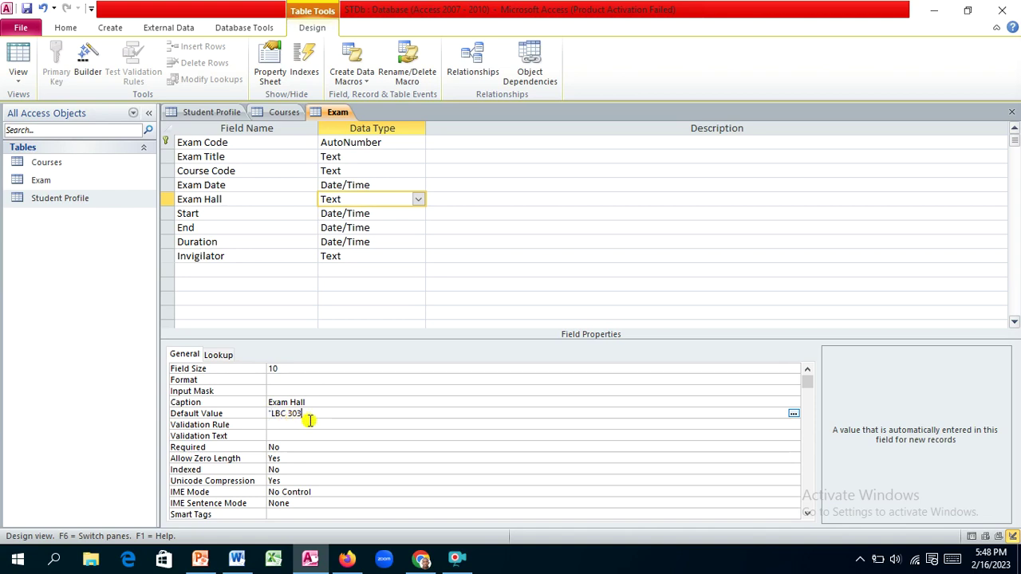
text(")
Save the design, switch to Datasheet view and enter the title 'End of second semester exam MIS'
click(18, 62)
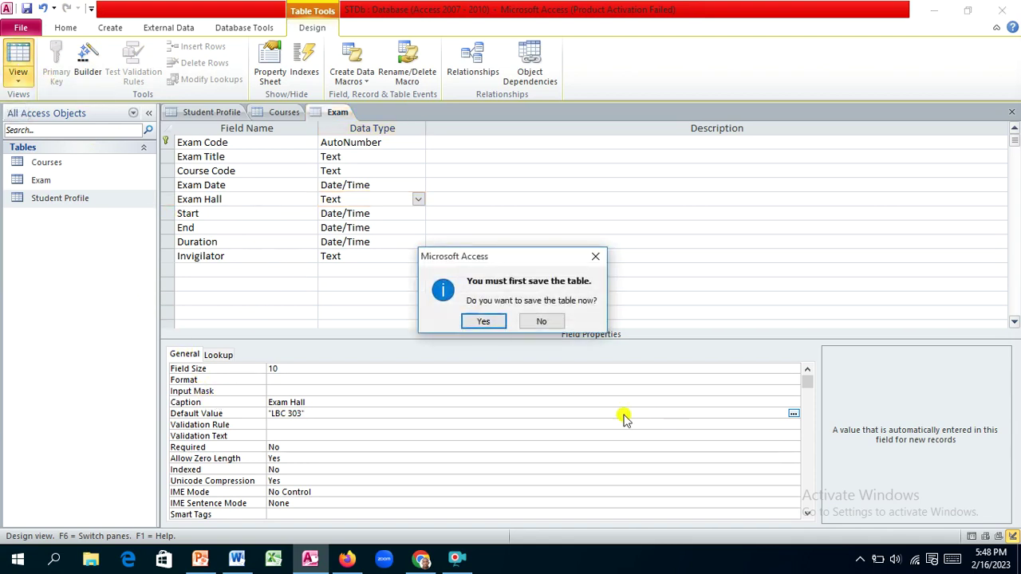
click(470, 319)
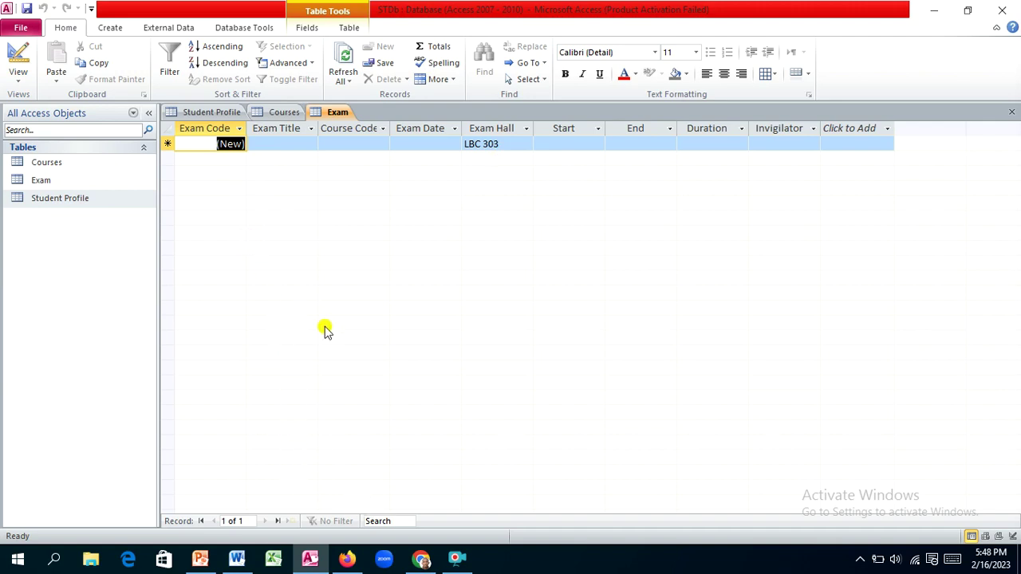
mouse_move(459, 560)
key(Tab)
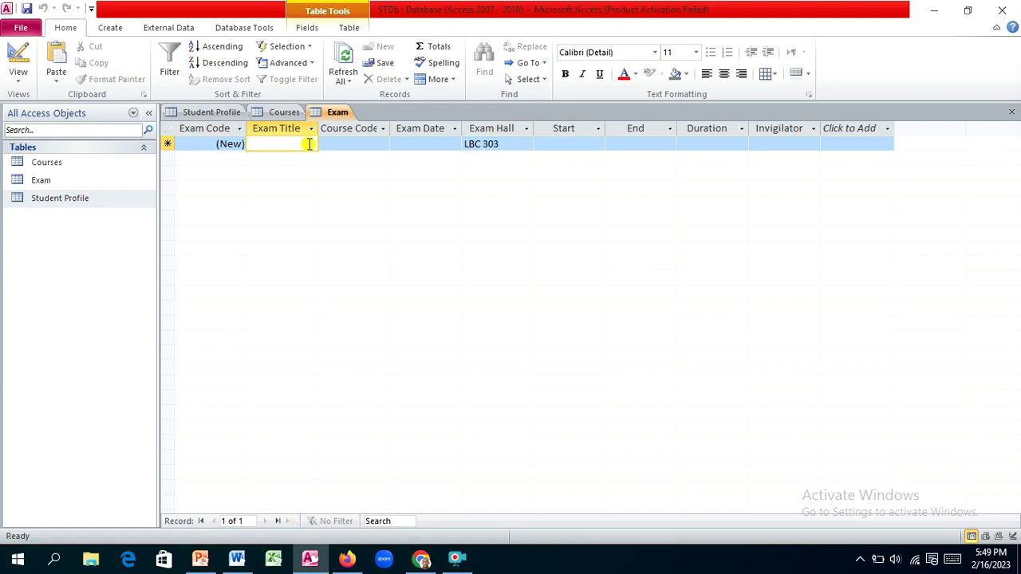
text(End )
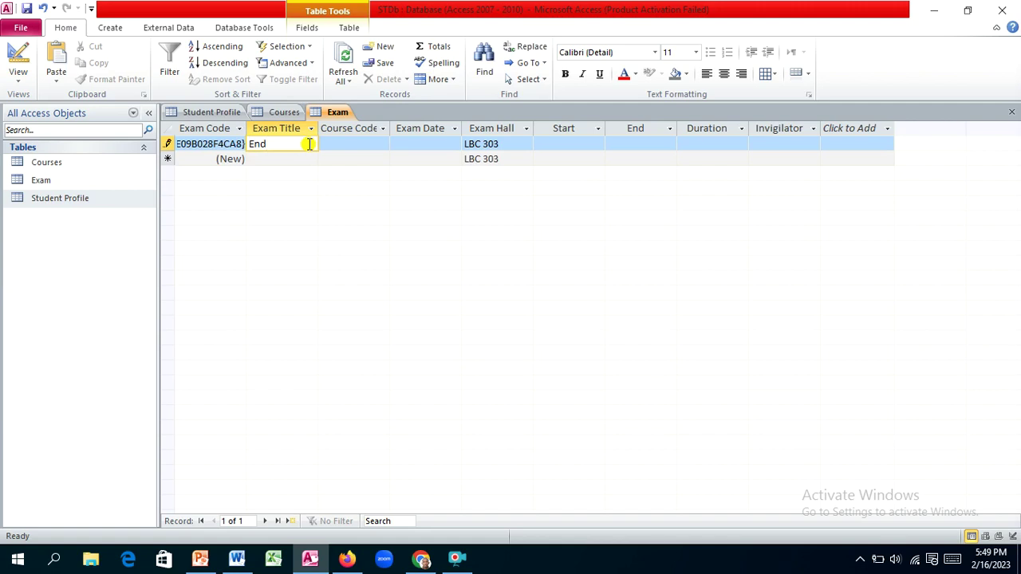
text(of se)
text(cond se)
text(mester)
text( exa)
text(m MI)
text(S)
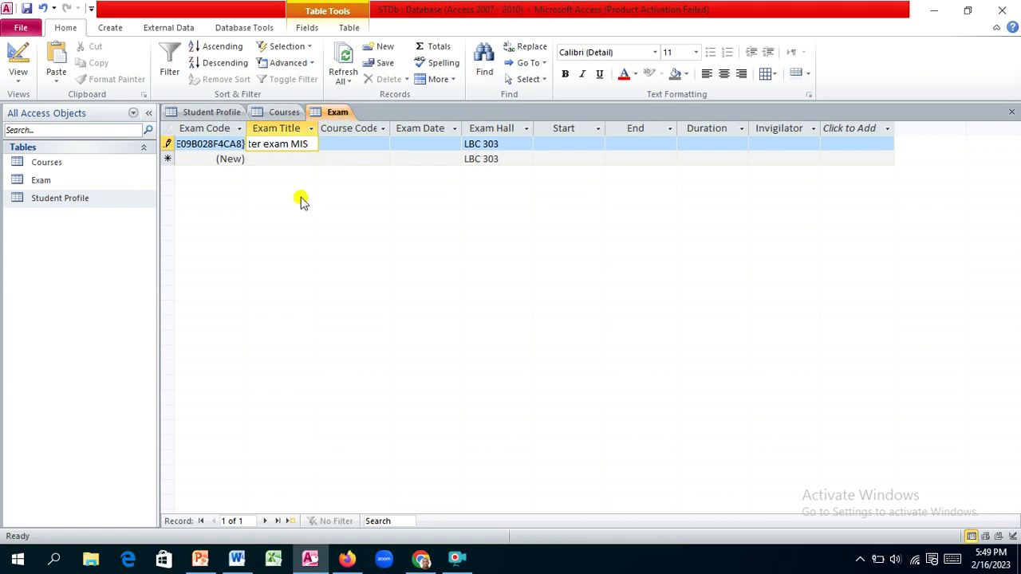
key(Tab)
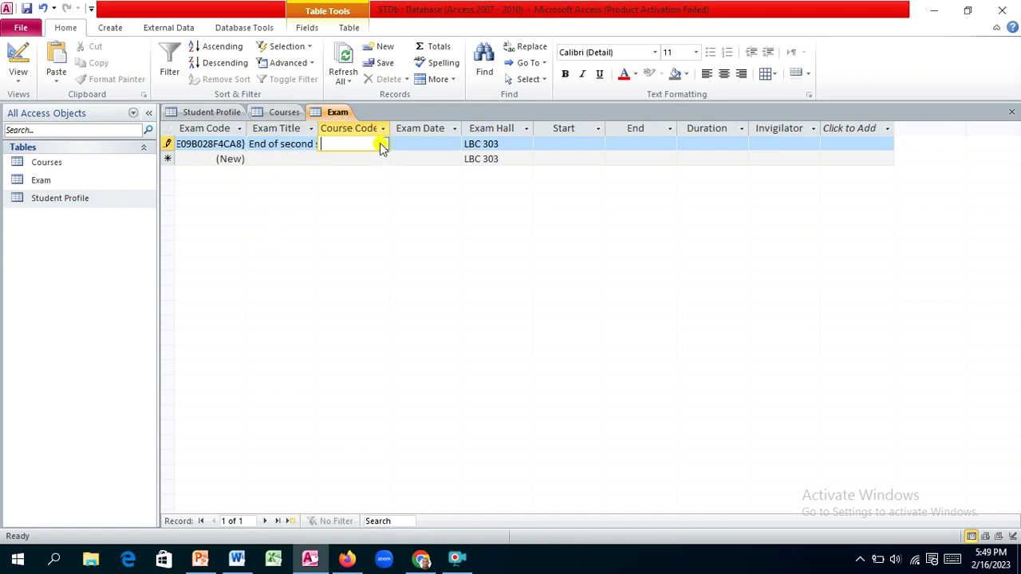
Choose MCPC 601 as the new record's Course Code
click(382, 145)
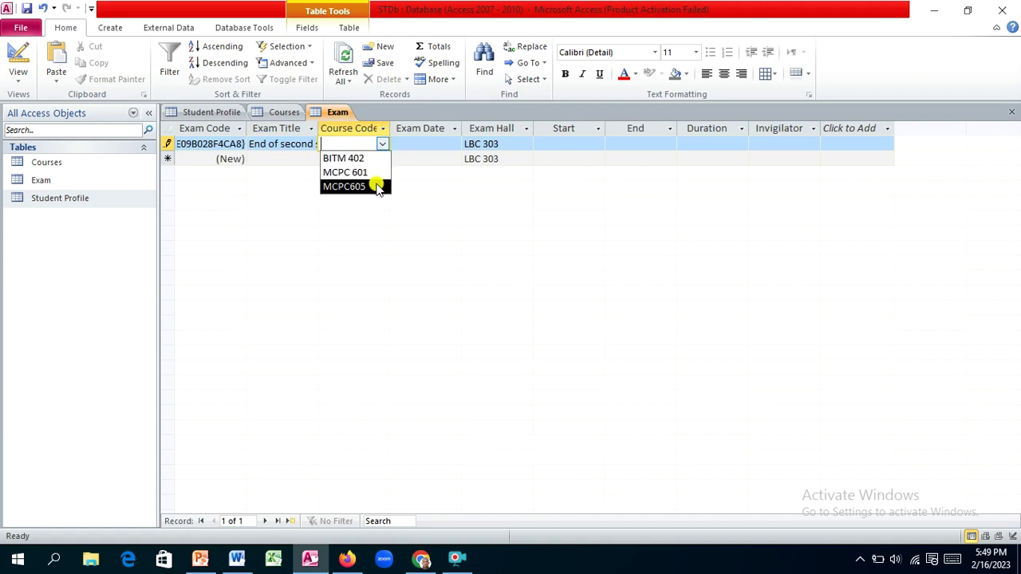
click(358, 173)
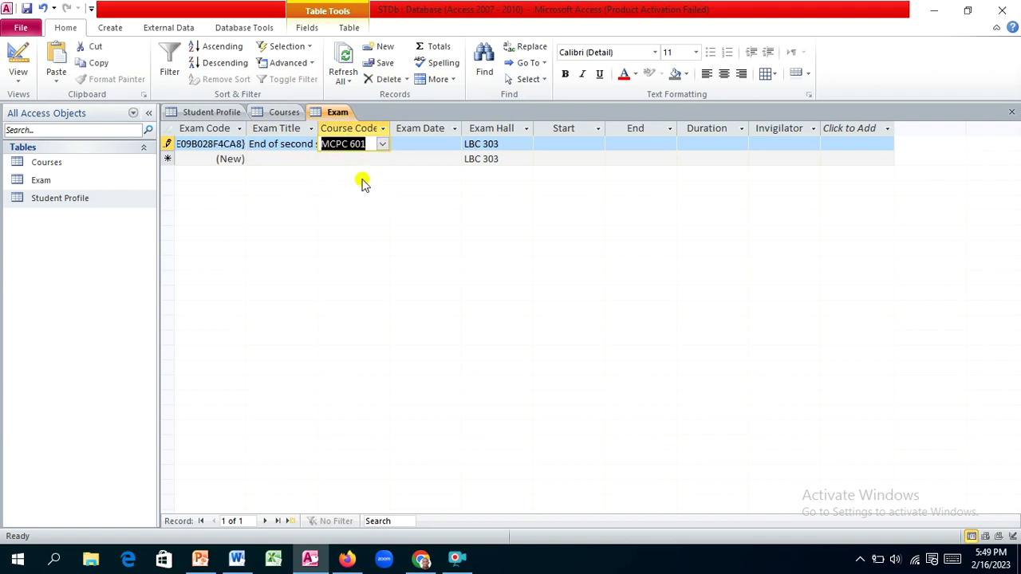
key(Tab)
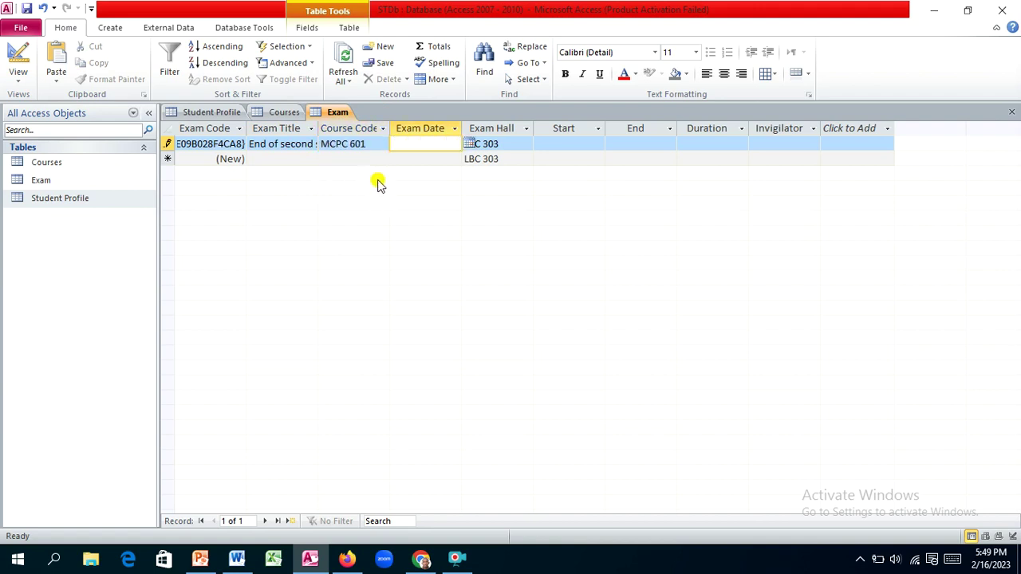
Fill the Exam Date with today's date from the calendar, then start editing its year
click(469, 145)
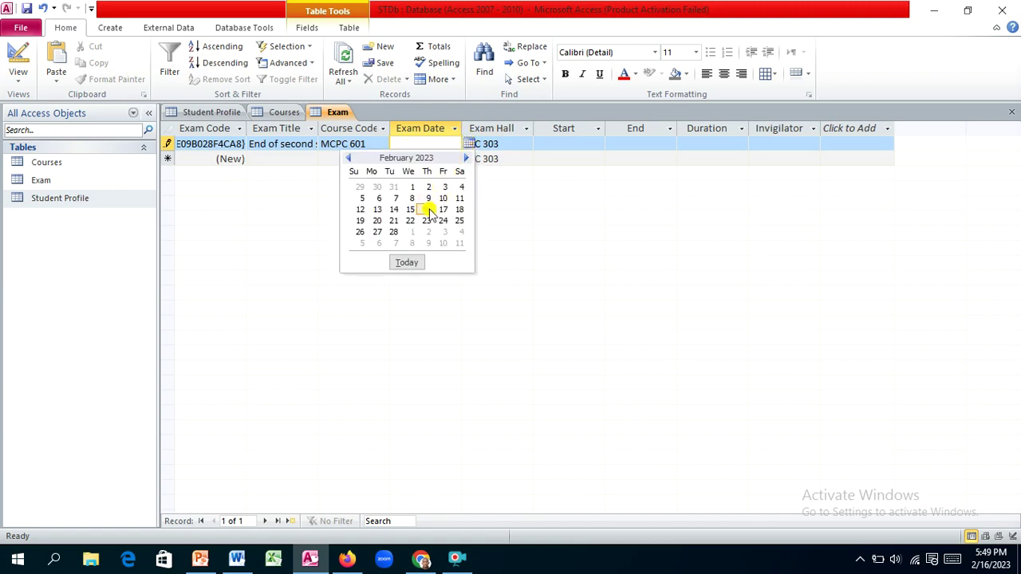
click(407, 262)
key(Tab)
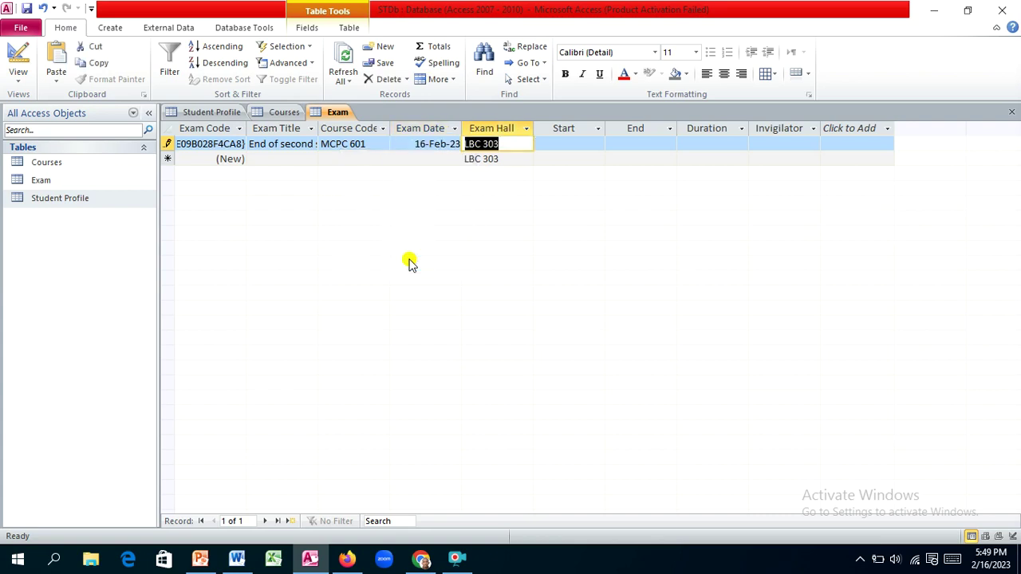
click(457, 144)
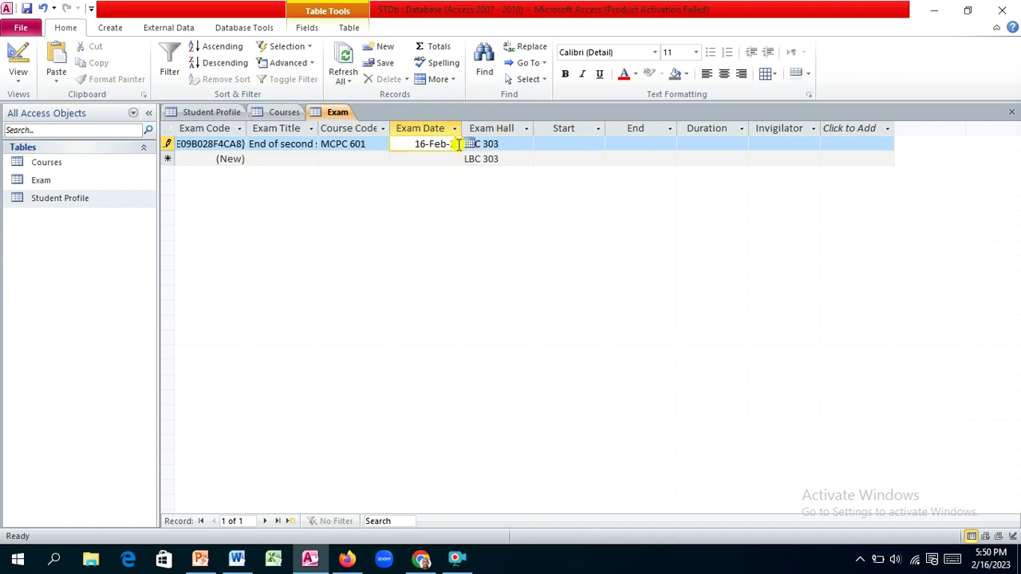
key(BackSpace)
text(-3)
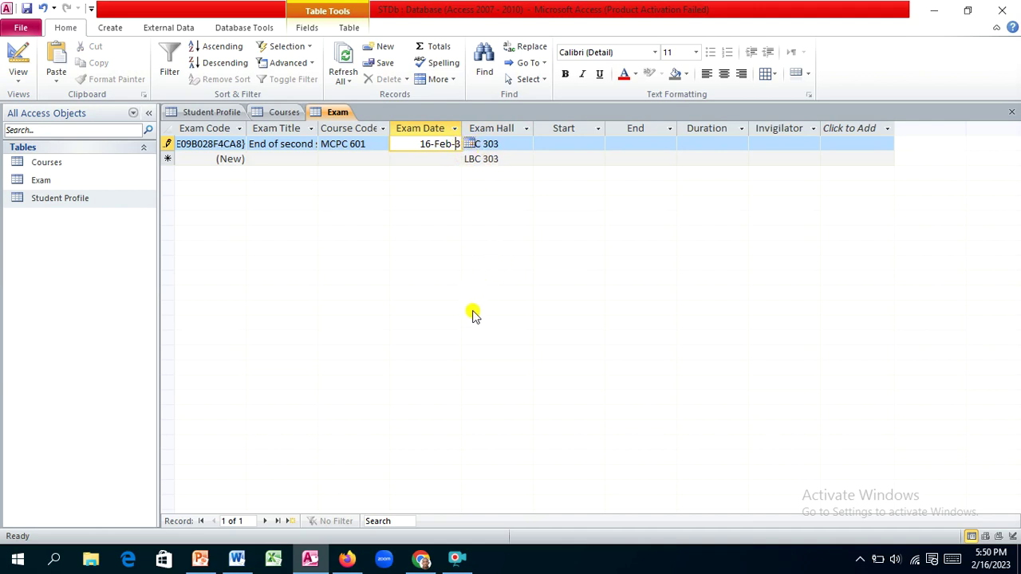
key(Left)
key(BackSpace)
text(-)
key(Delete)
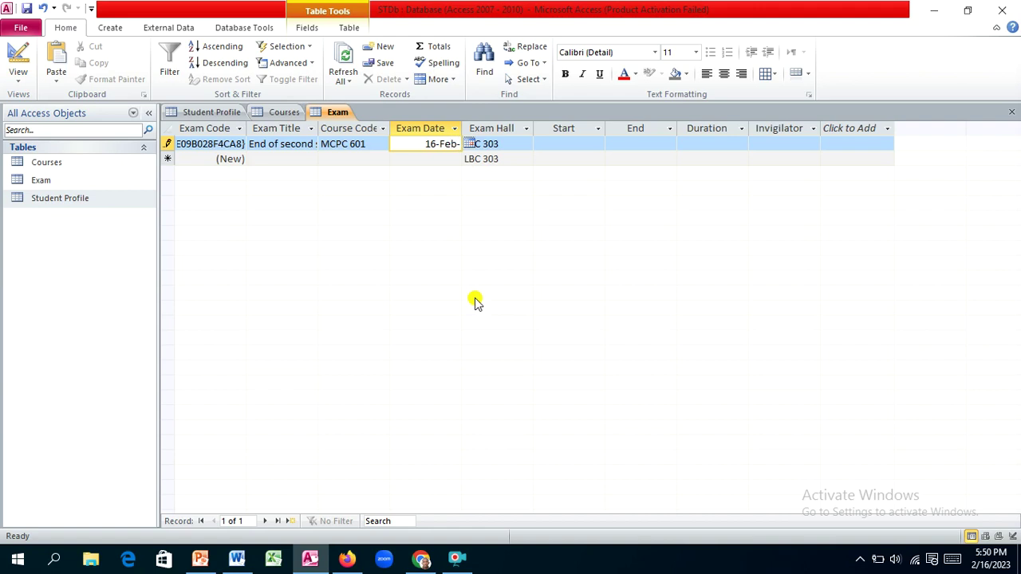
text(20)
key(Tab)
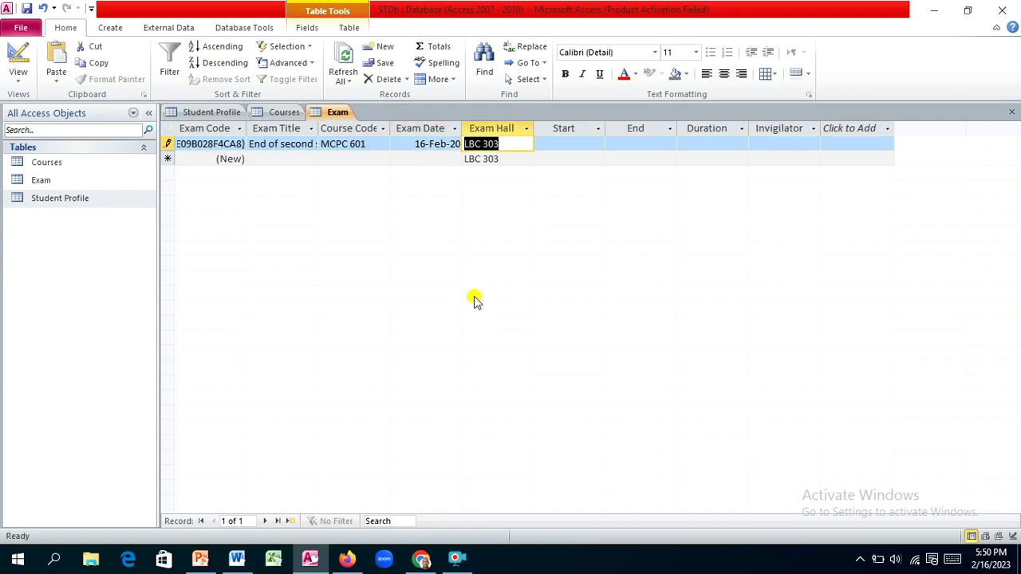
Keep correcting the Exam Date's year until the date reads 16-Feb, then move to Start
click(451, 144)
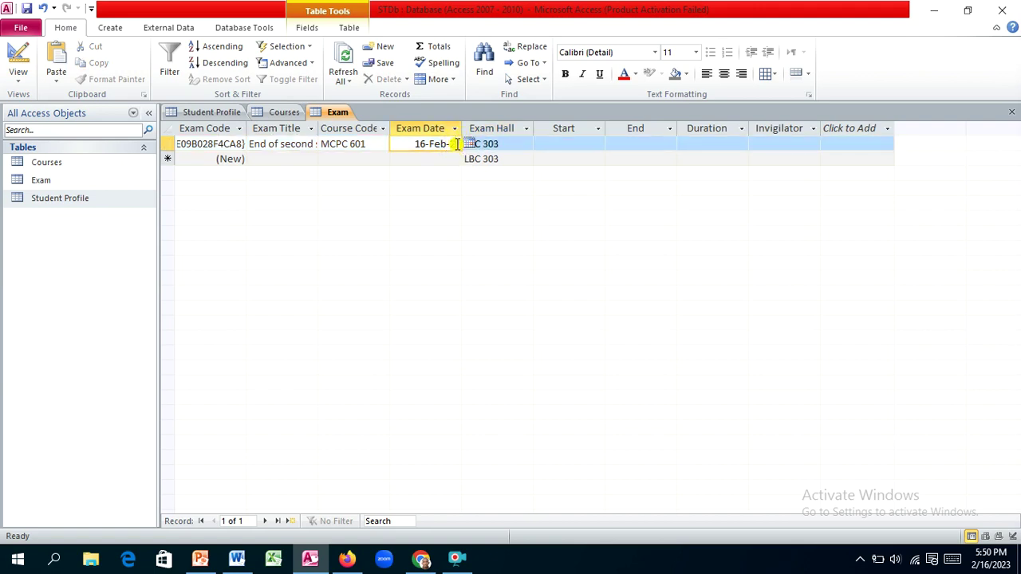
key(BackSpace)
key(BackSpace)
text(-27)
key(Tab)
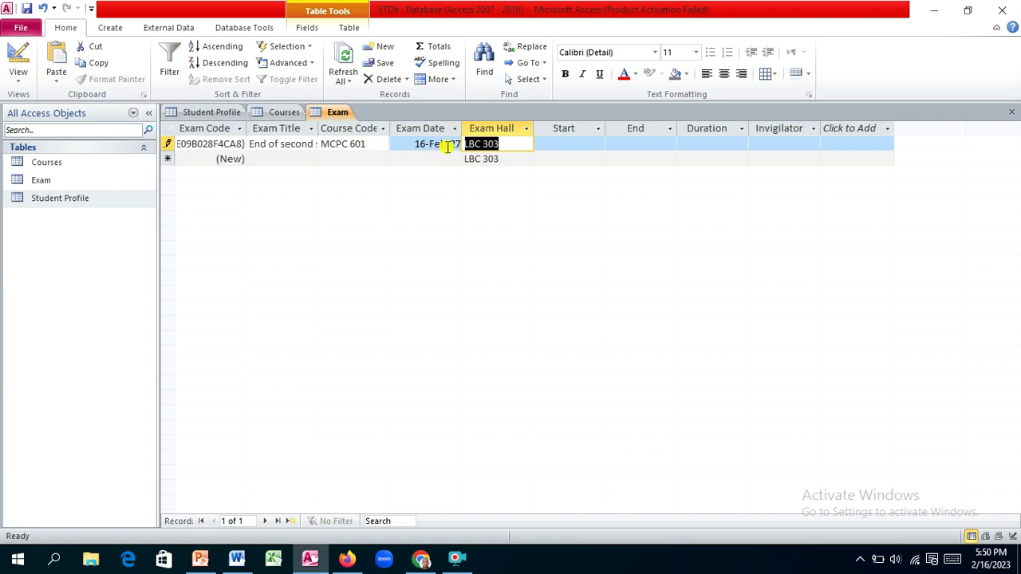
click(452, 143)
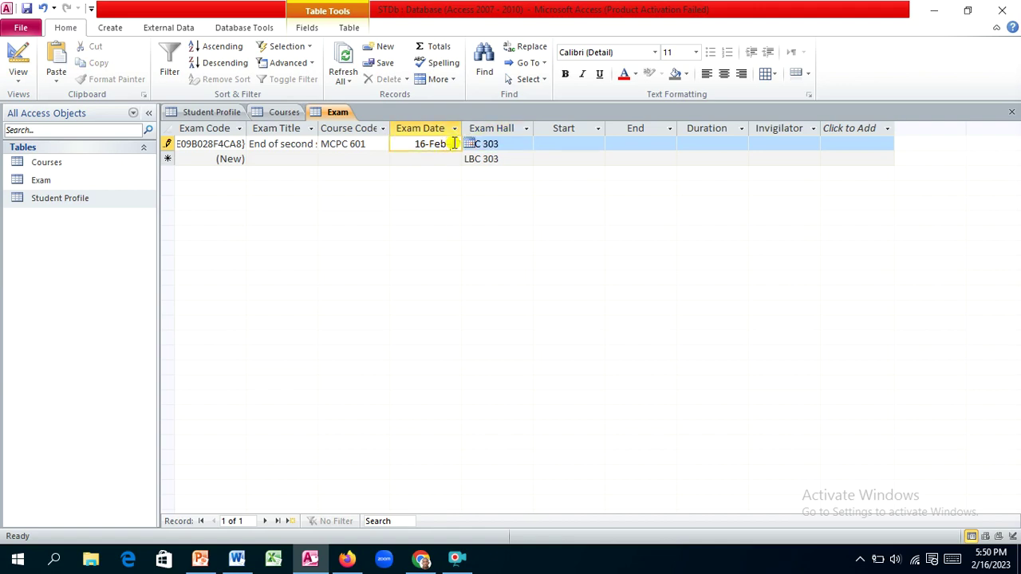
text(-20)
key(Tab)
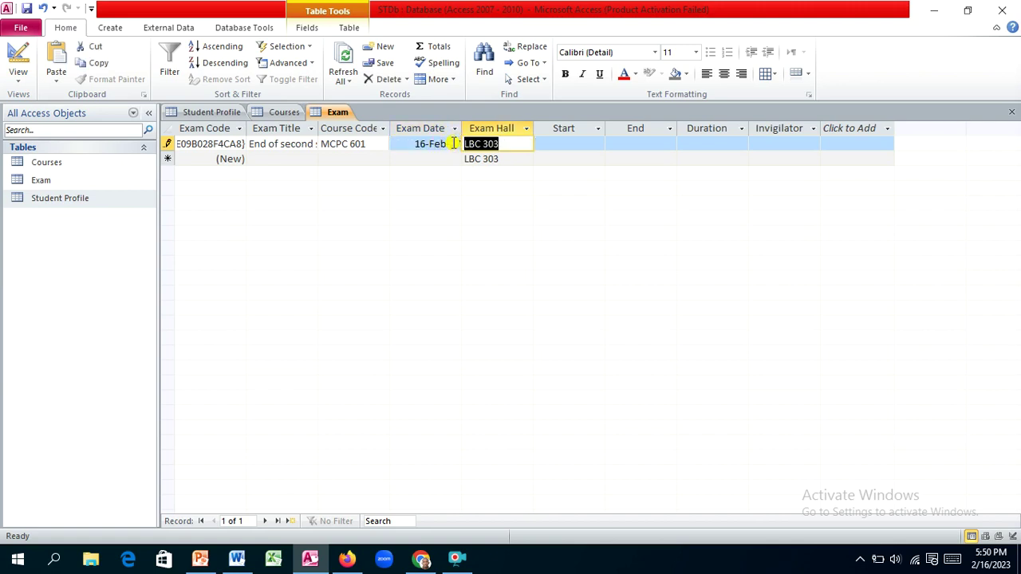
click(452, 143)
click(451, 144)
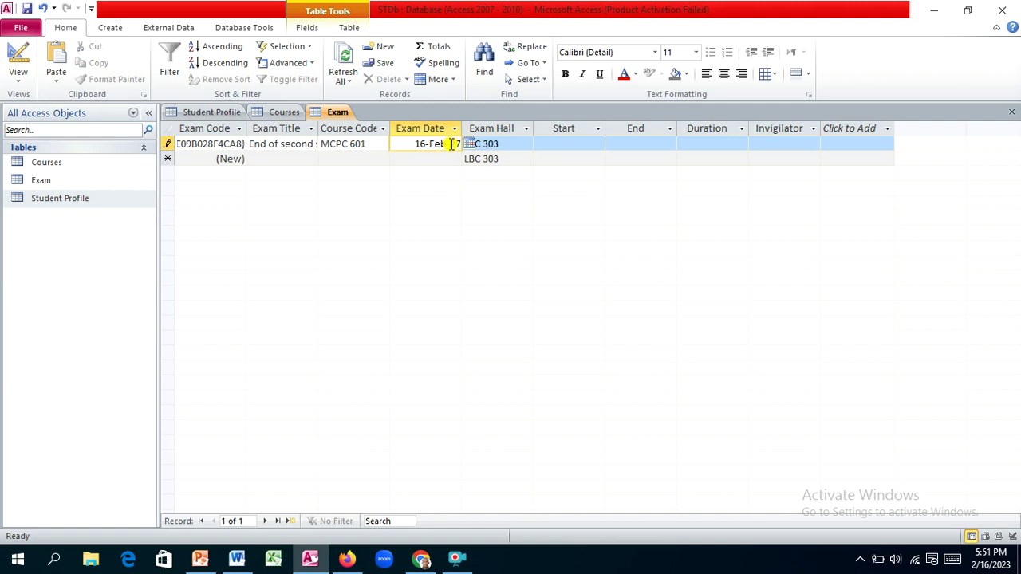
text(2020)
key(BackSpace)
key(BackSpace)
key(Tab)
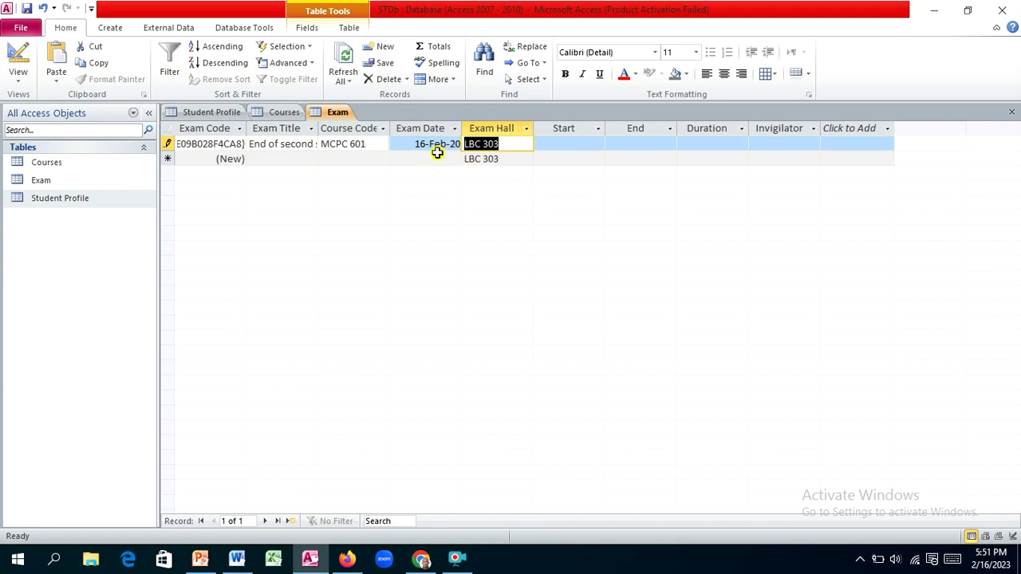
key(Tab)
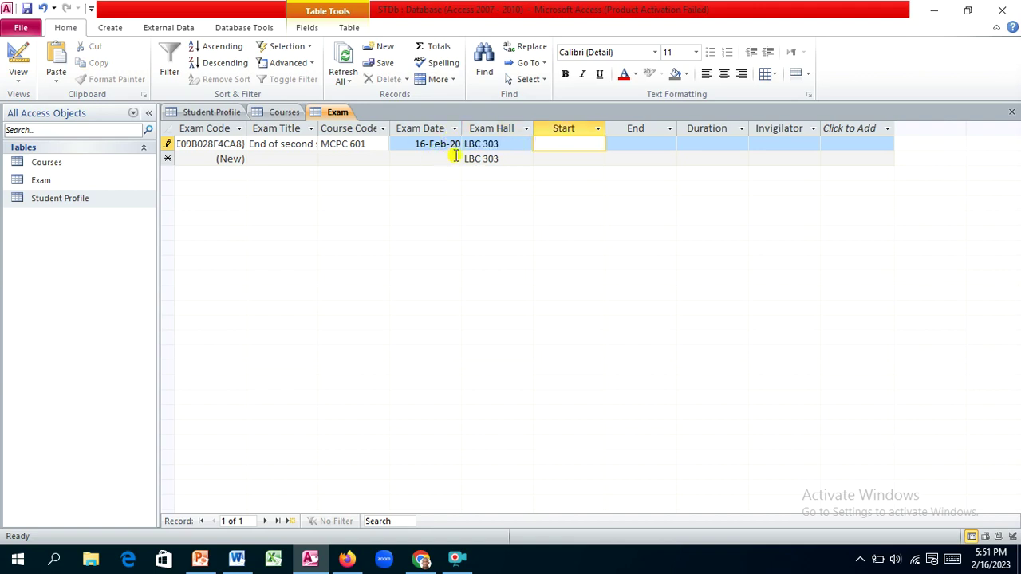
Enter 30:00 PM as the Start time, dismiss the type error, then select and clear it
click(565, 143)
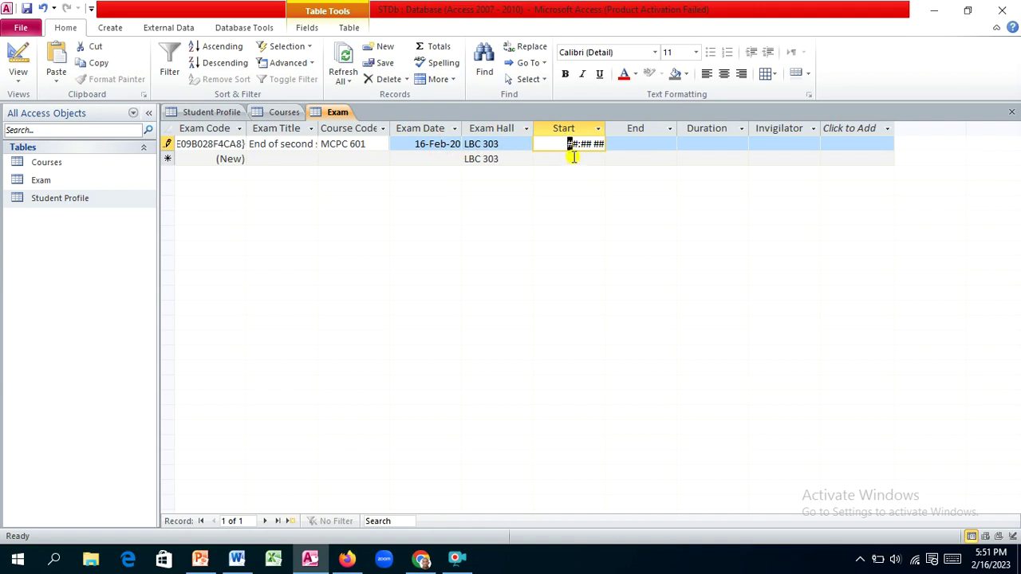
text(30:00 PM)
key(Tab)
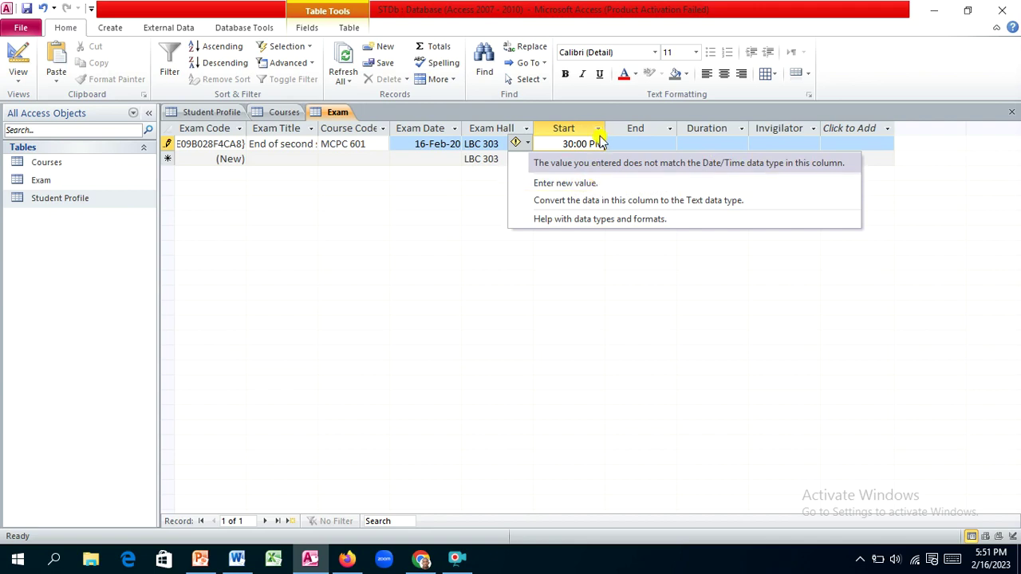
key(Up)
key(Up)
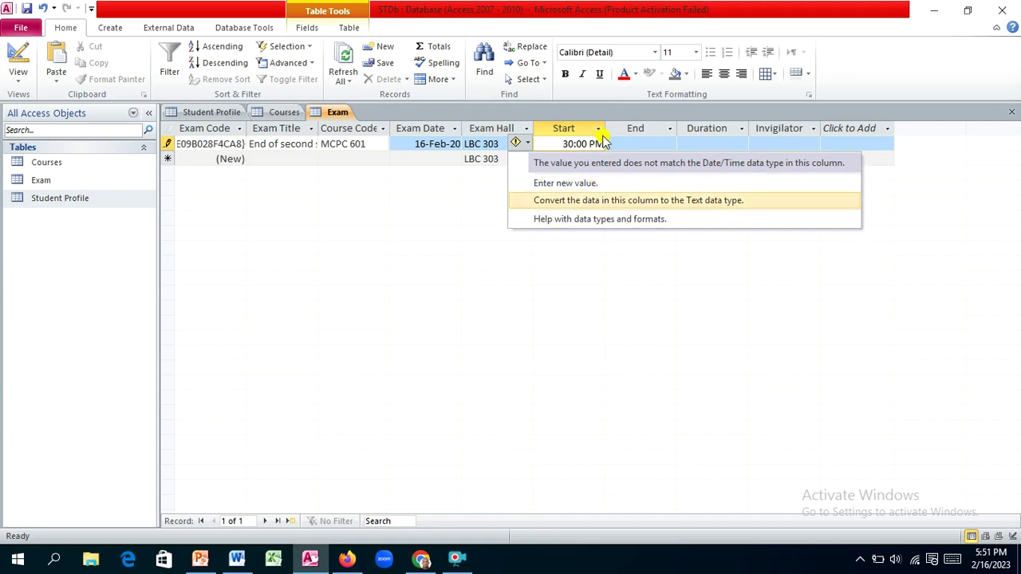
click(447, 204)
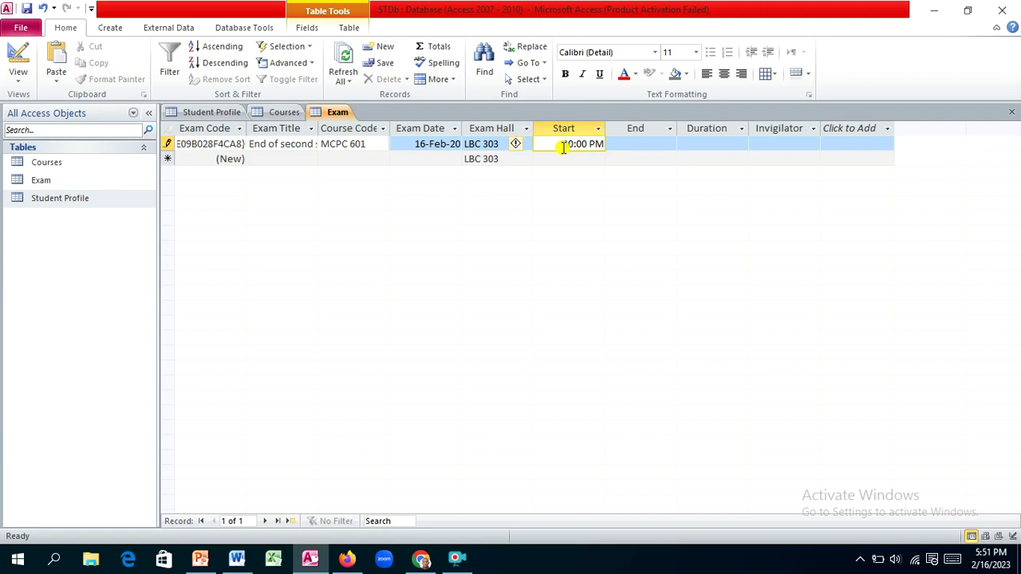
click(563, 145)
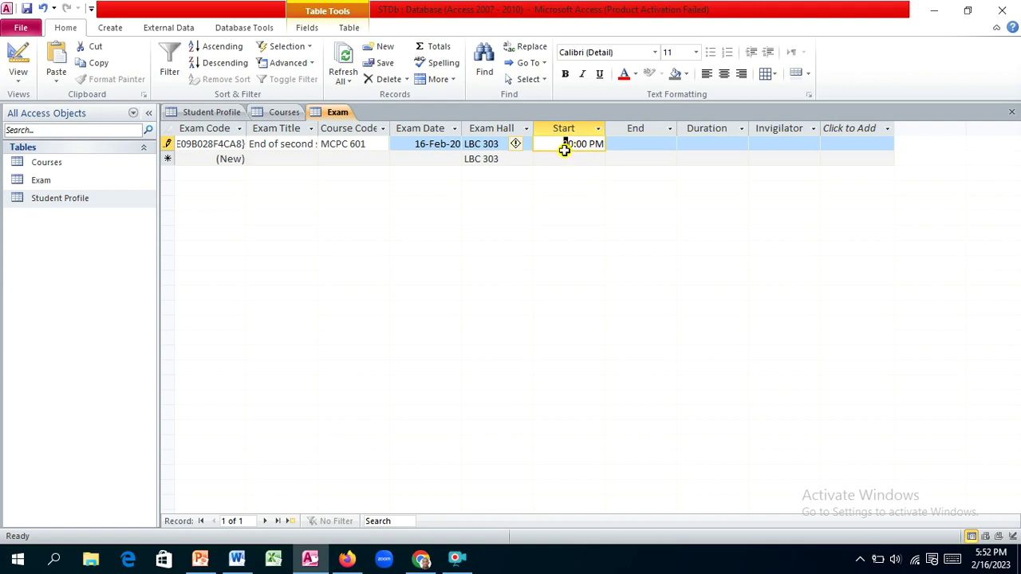
drag(566, 144, 608, 136)
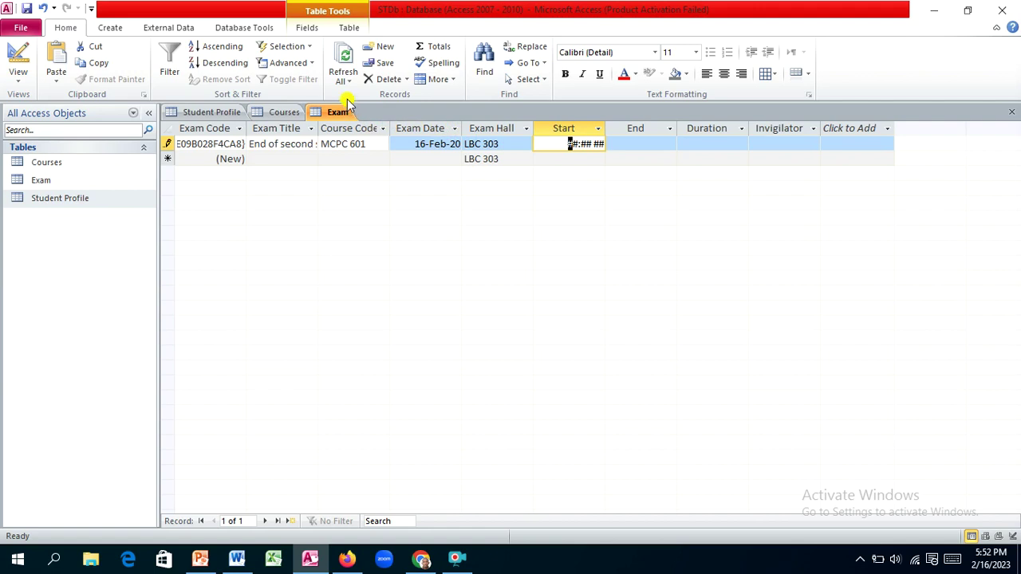
In Design view, pick the Medium Time input mask for the Start field
click(18, 79)
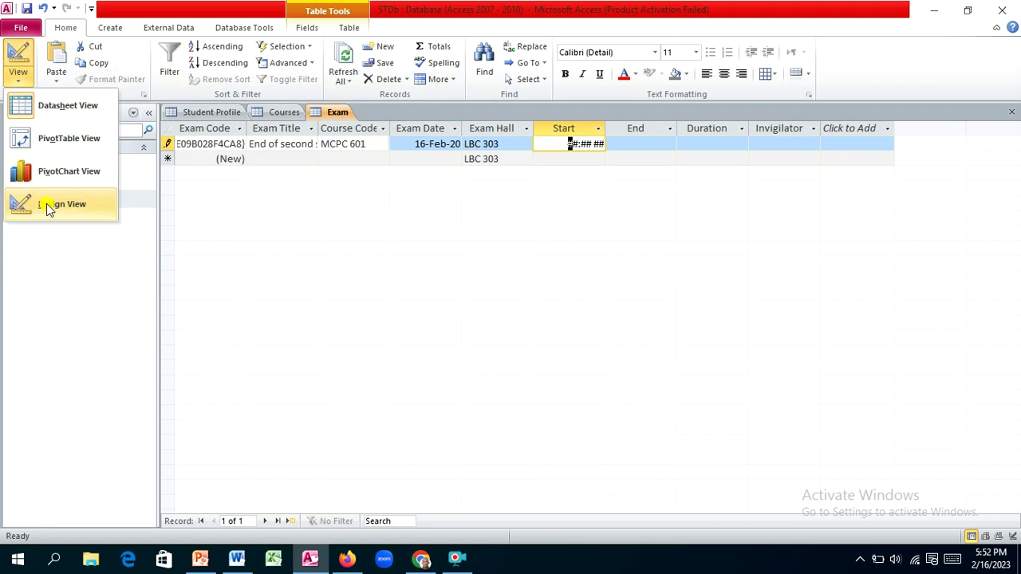
click(46, 204)
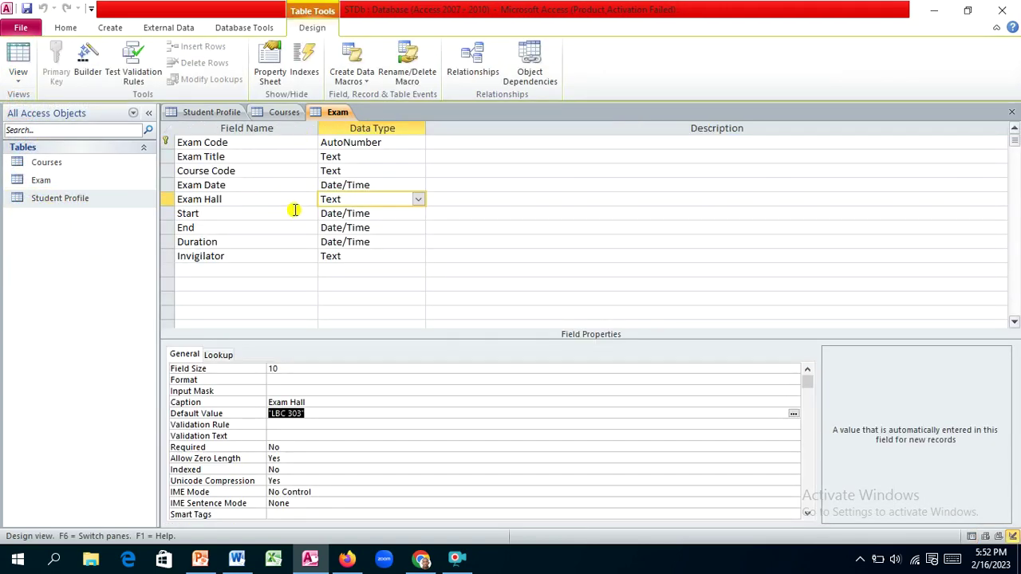
click(387, 213)
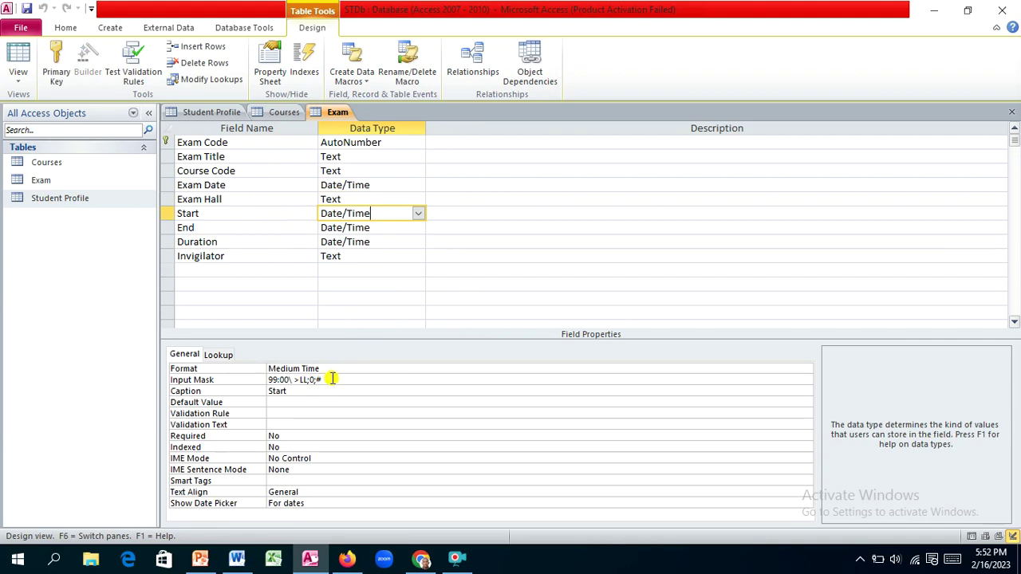
click(340, 382)
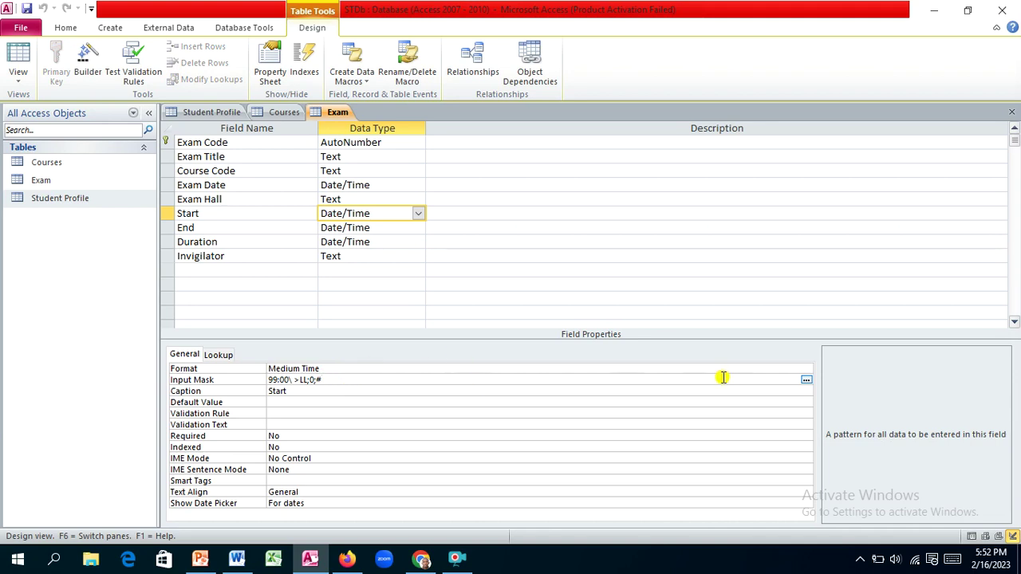
click(806, 379)
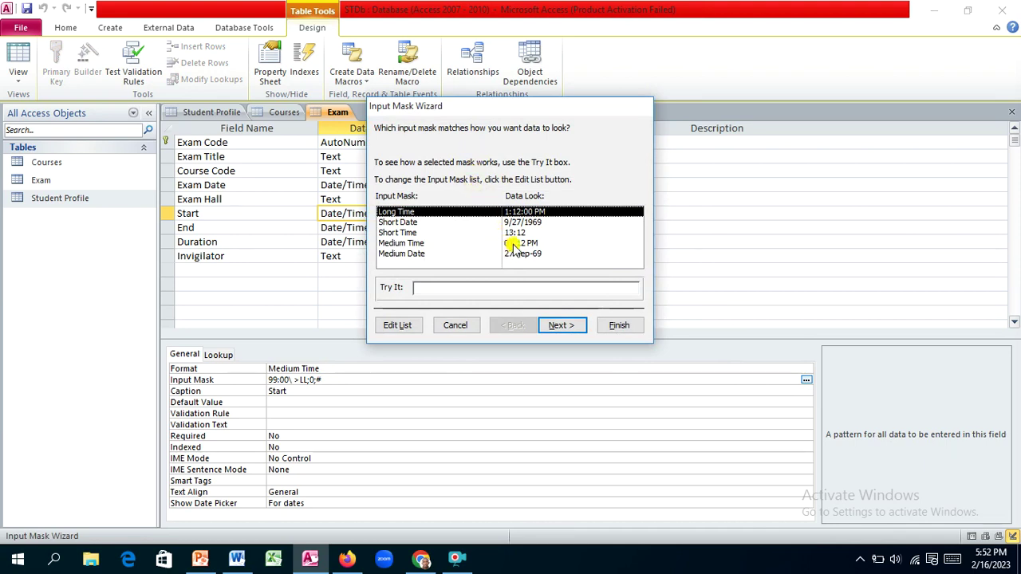
click(409, 244)
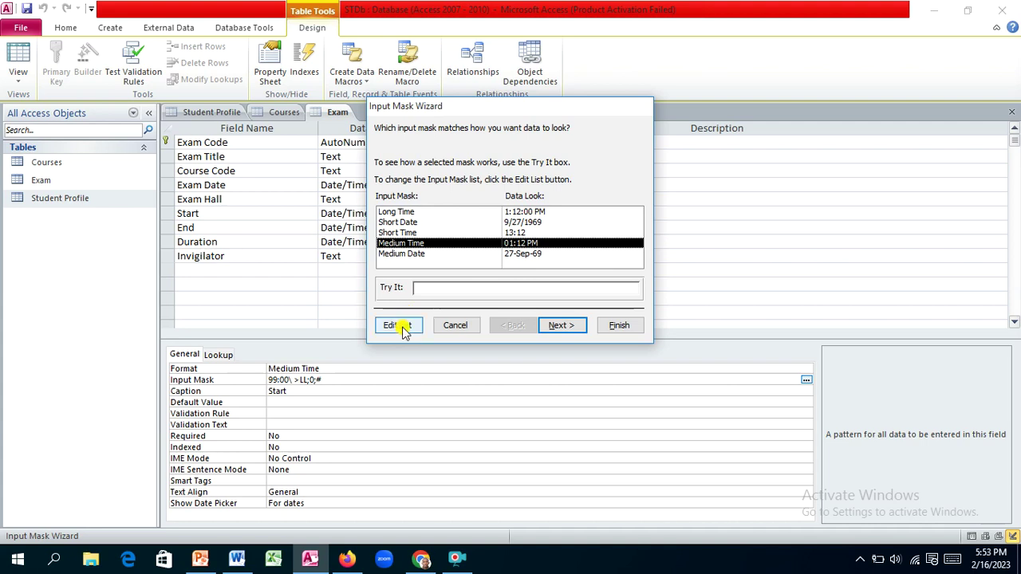
Add a custom mask entry described Start with pattern 99:00LL and placeholder #
click(398, 325)
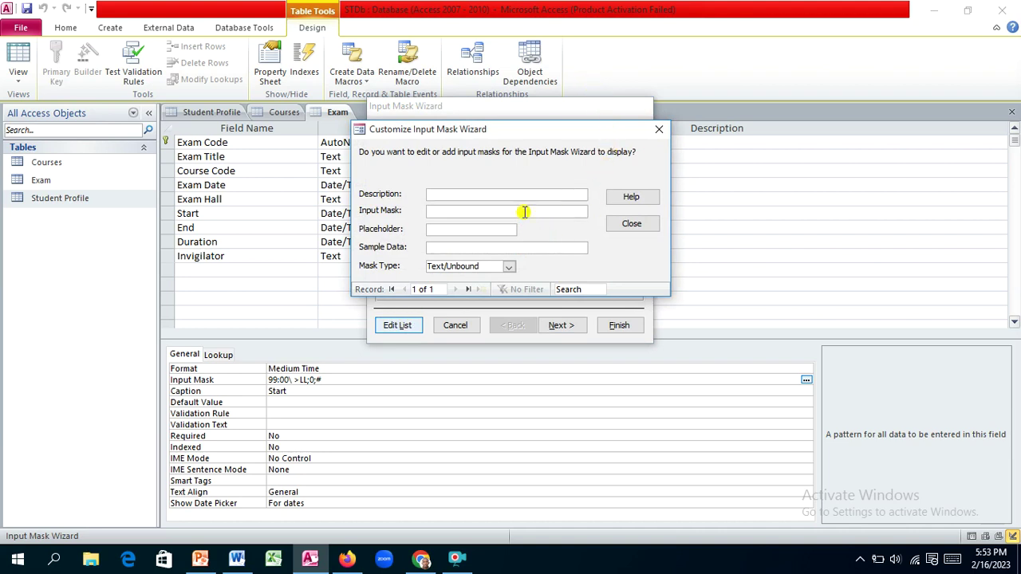
drag(547, 135, 785, 206)
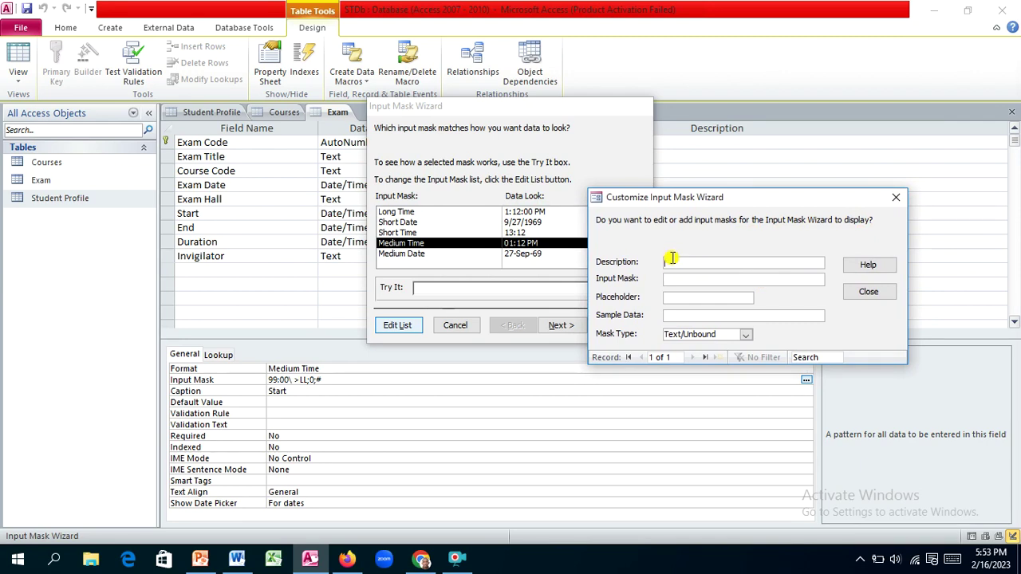
text(Start)
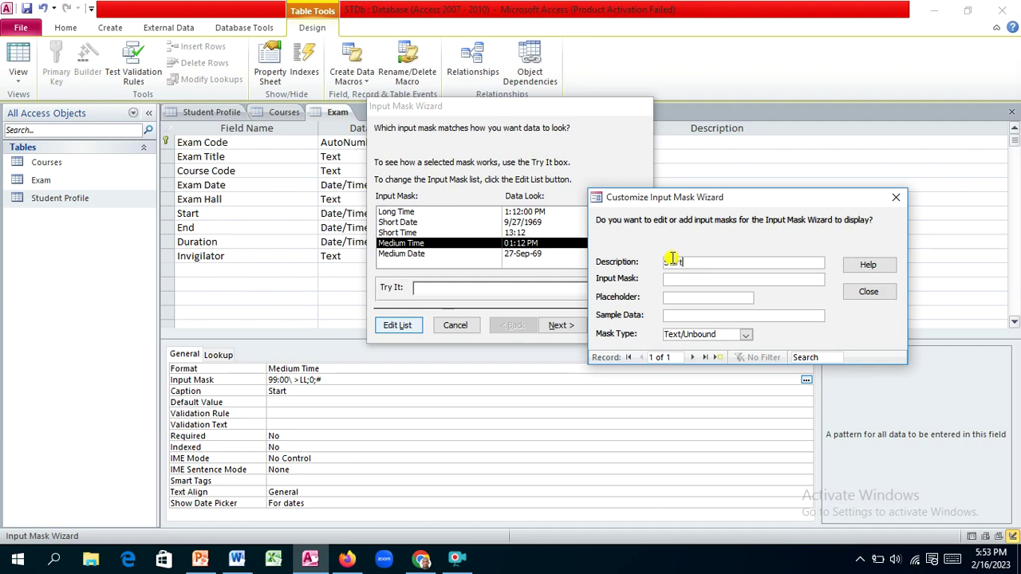
click(675, 278)
click(672, 279)
text(00LL)
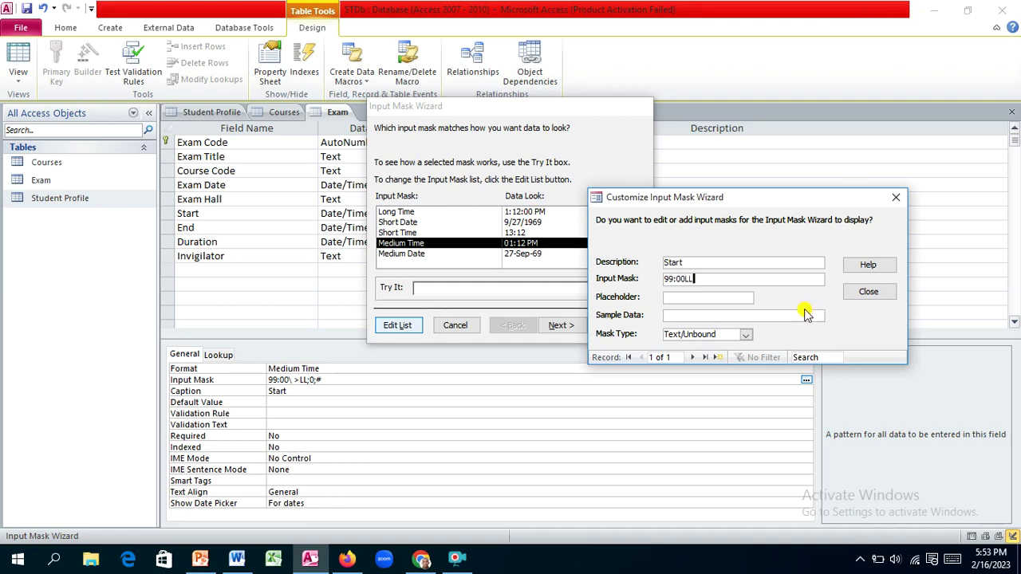
click(694, 296)
text(_)
Retry closing the mask editor, dismissing the 'Field cannot be empty' warnings and revisiting placeholder and sample data
click(867, 295)
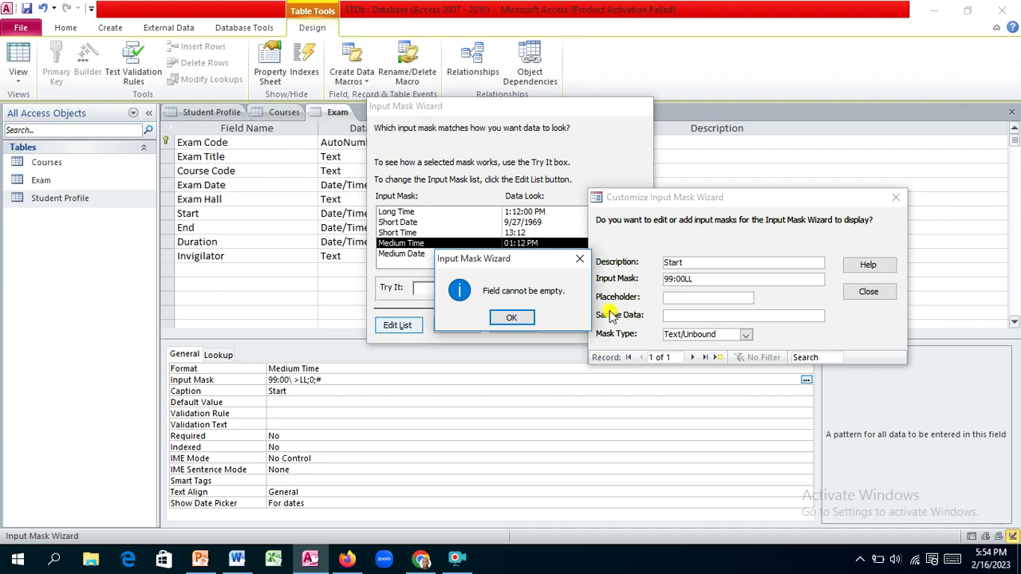
click(515, 319)
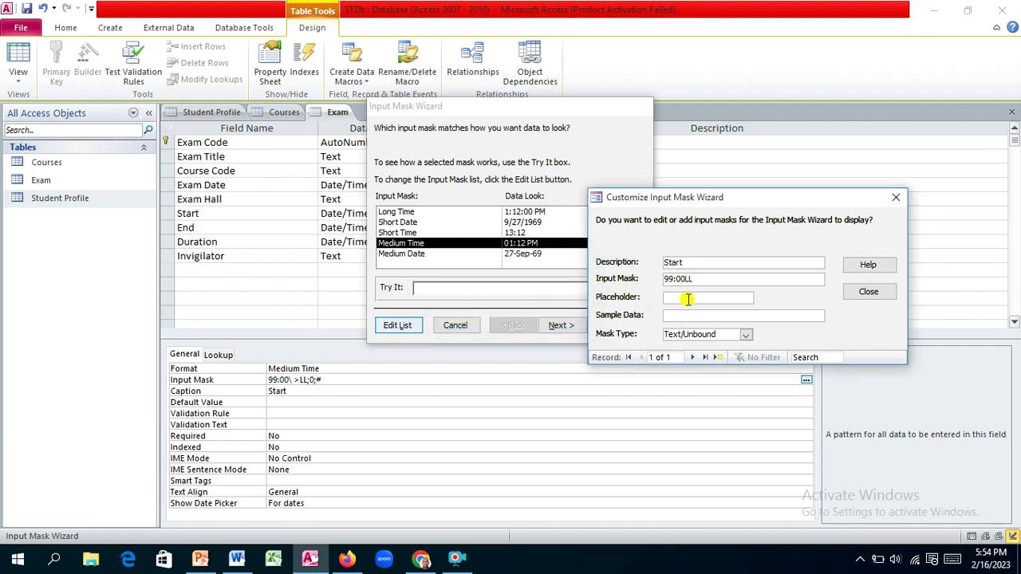
click(687, 298)
text(_)
click(687, 316)
click(720, 315)
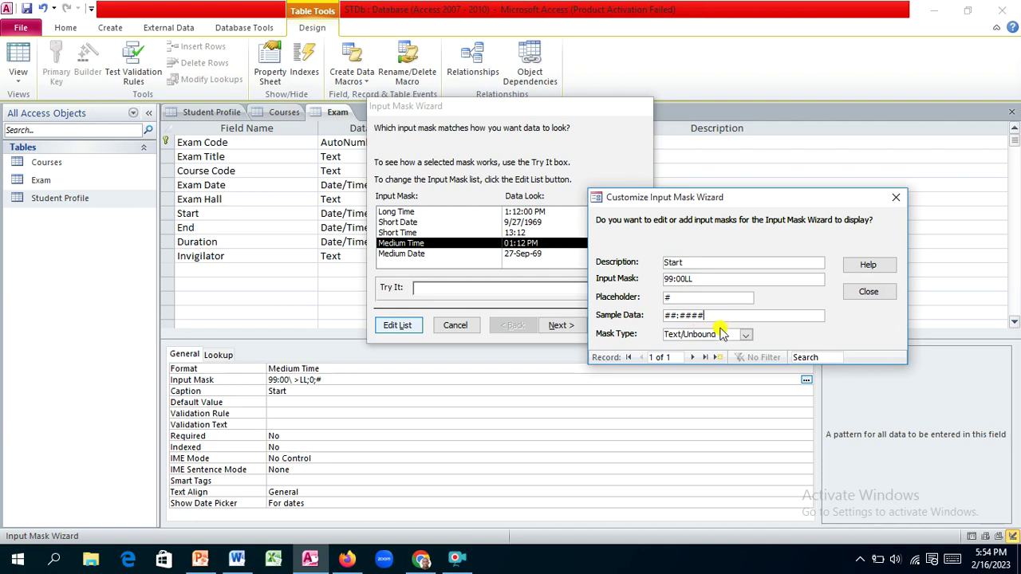
click(875, 292)
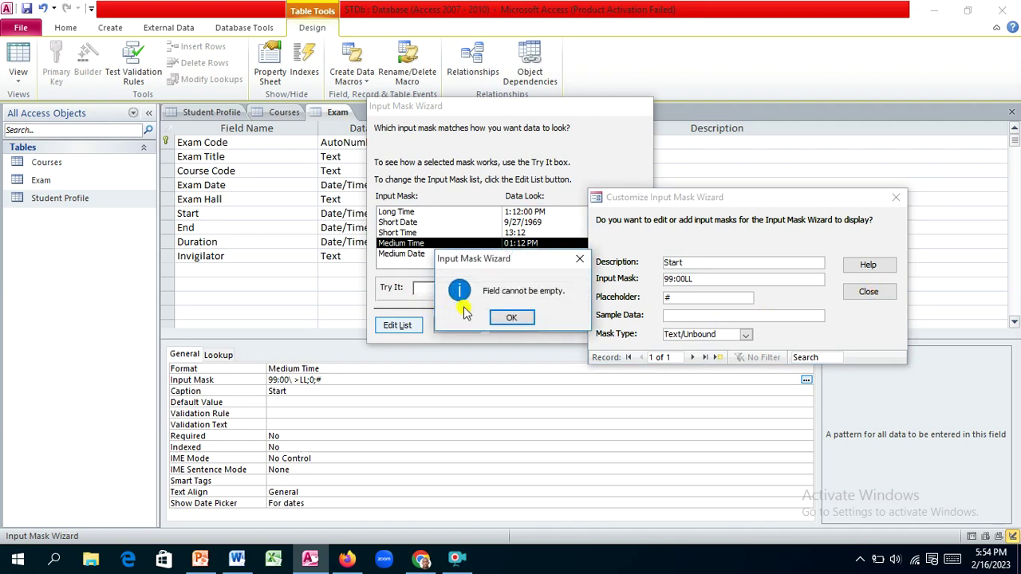
click(509, 319)
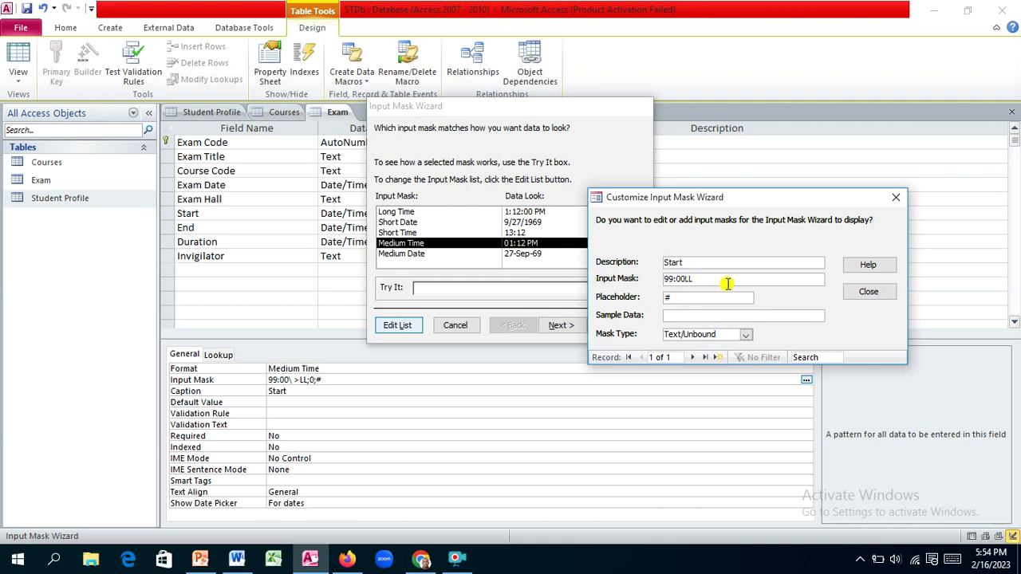
click(869, 292)
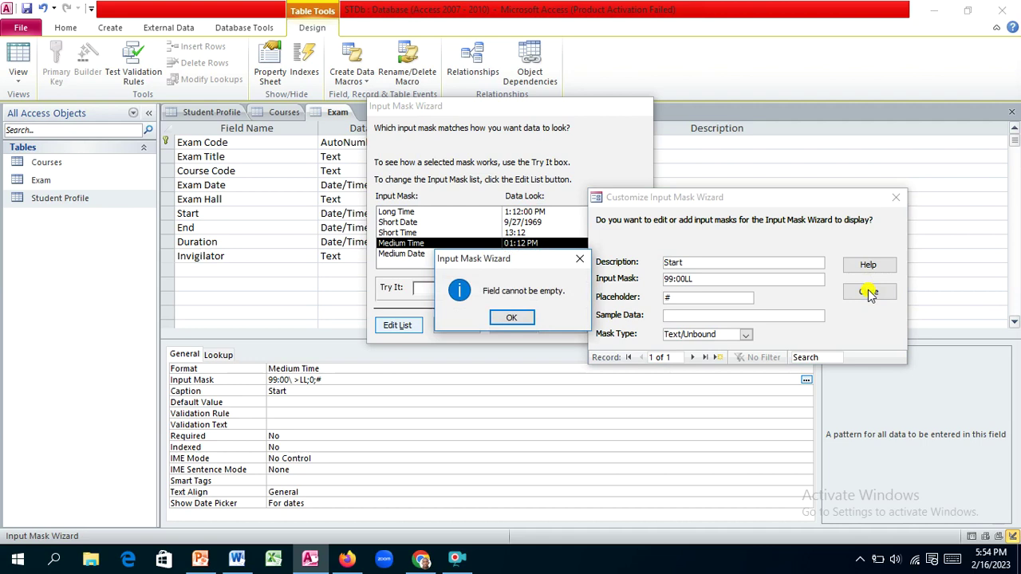
click(523, 316)
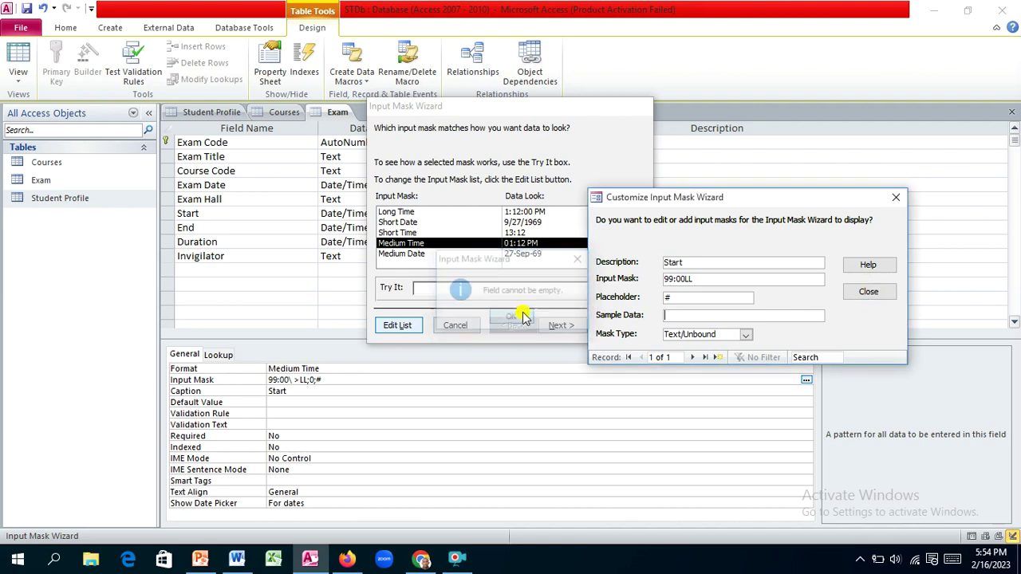
click(460, 563)
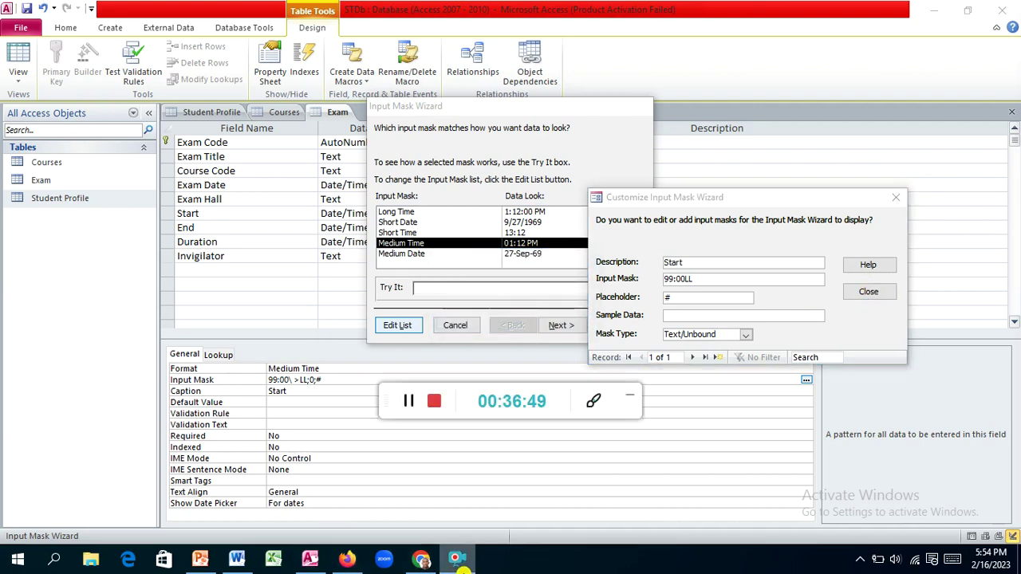
Set the Start mask type to Date-Time with sample 03:00PM, then finish the wizard
click(409, 401)
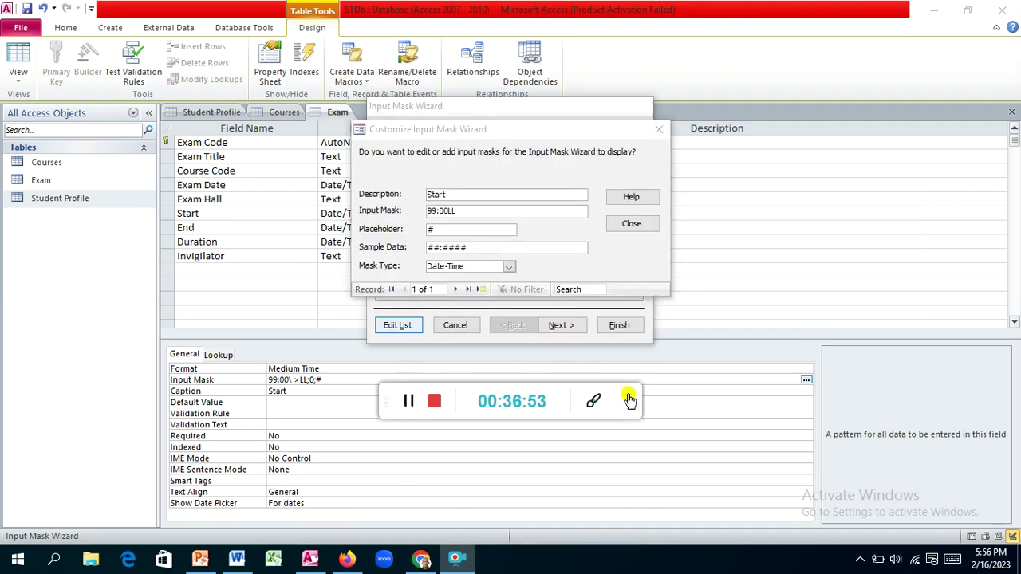
click(630, 396)
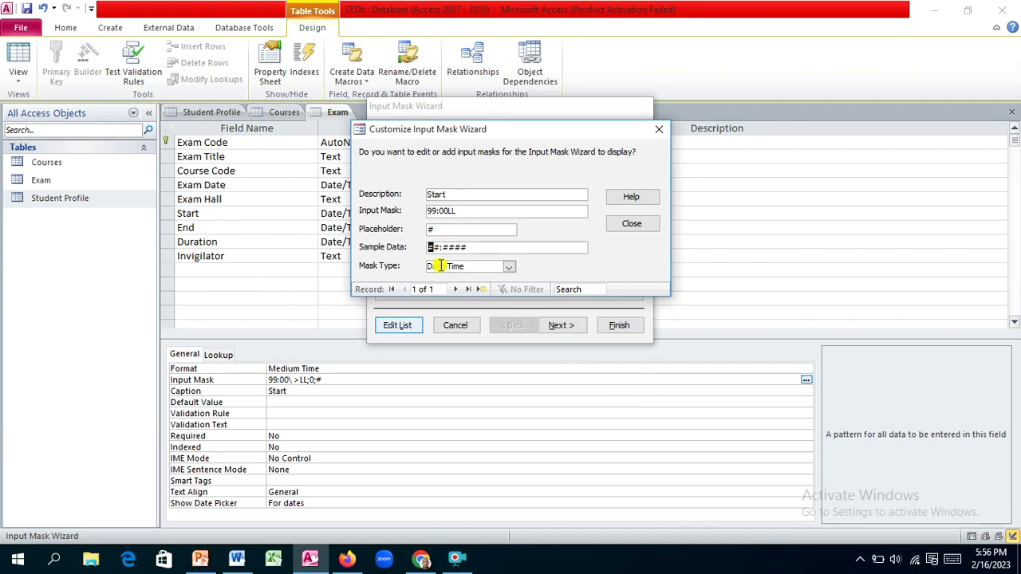
text(03:00PM)
click(633, 224)
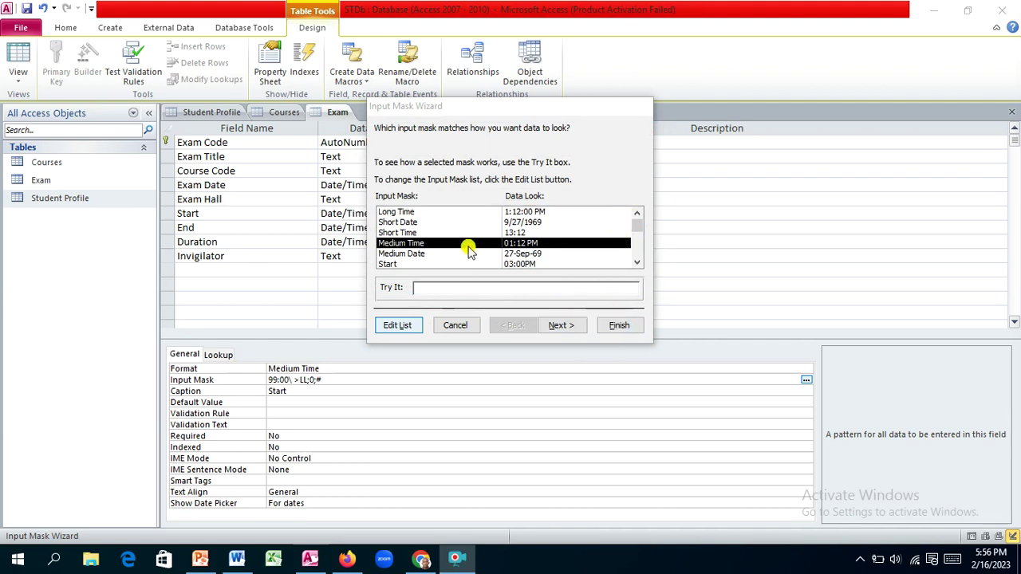
click(620, 325)
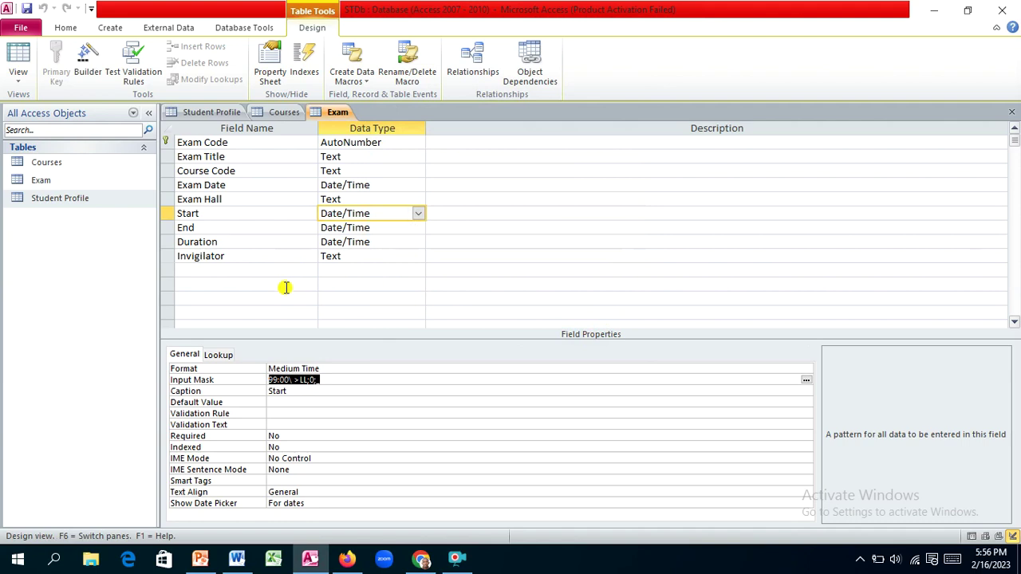
Save the design, return to Datasheet view and enter Start 3:00 PM and End 6:00 PM
click(17, 56)
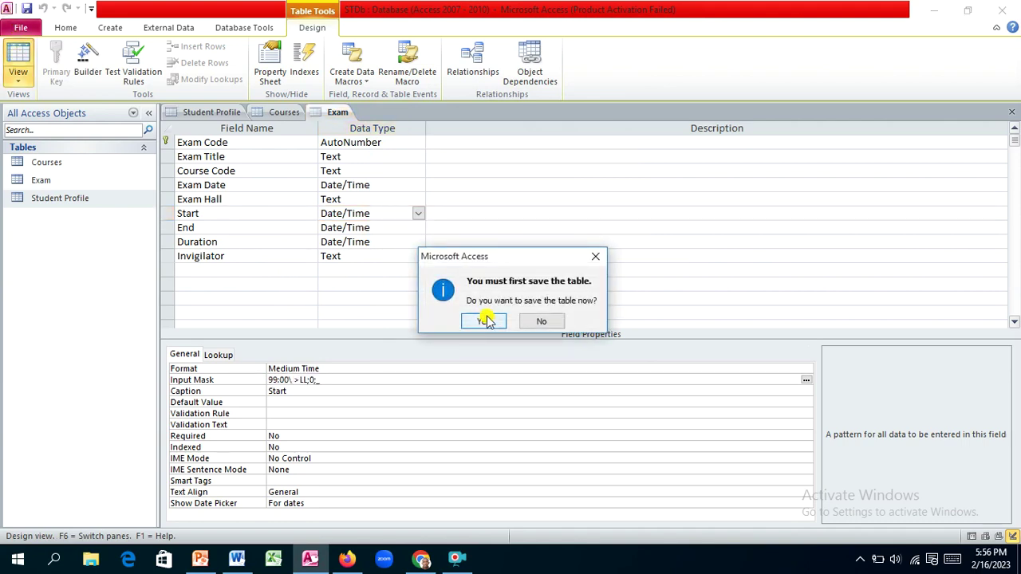
click(497, 324)
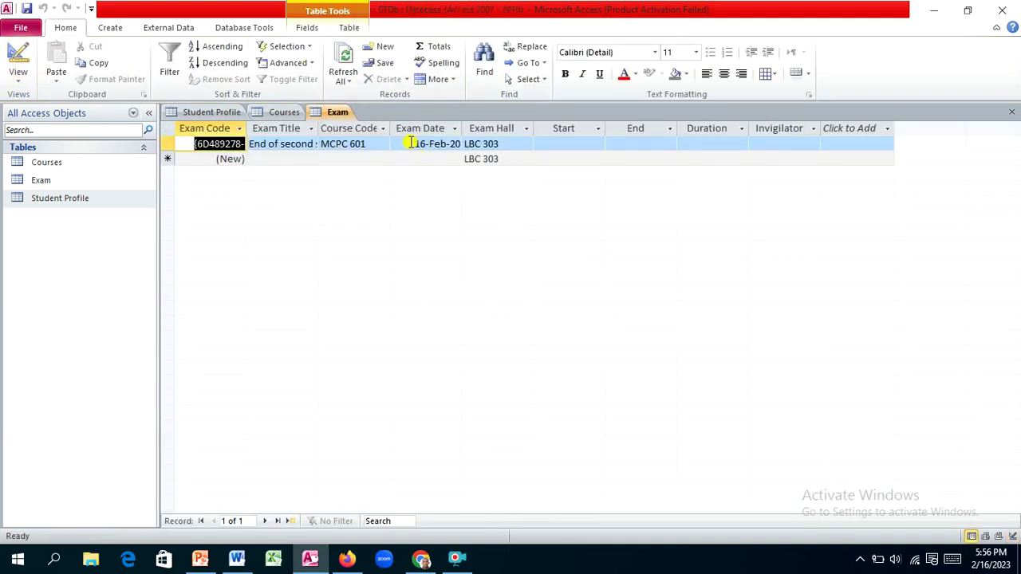
click(545, 146)
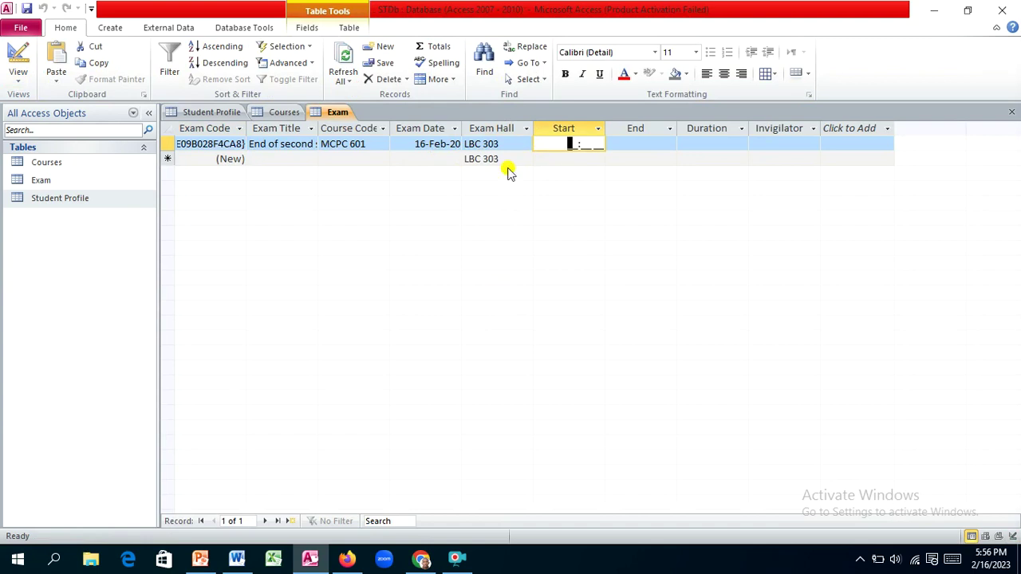
text(0300pm)
key(Tab)
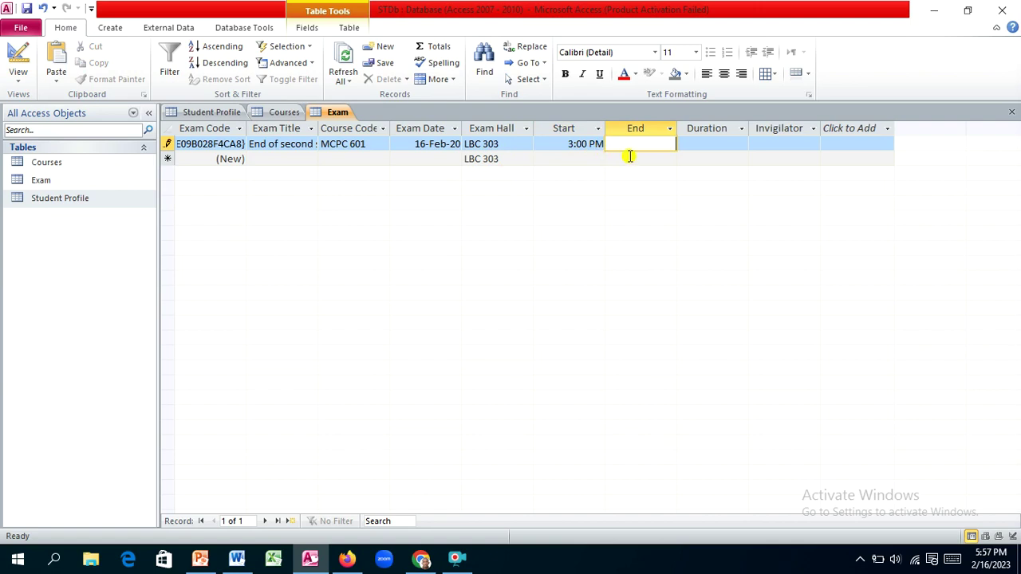
text(6)
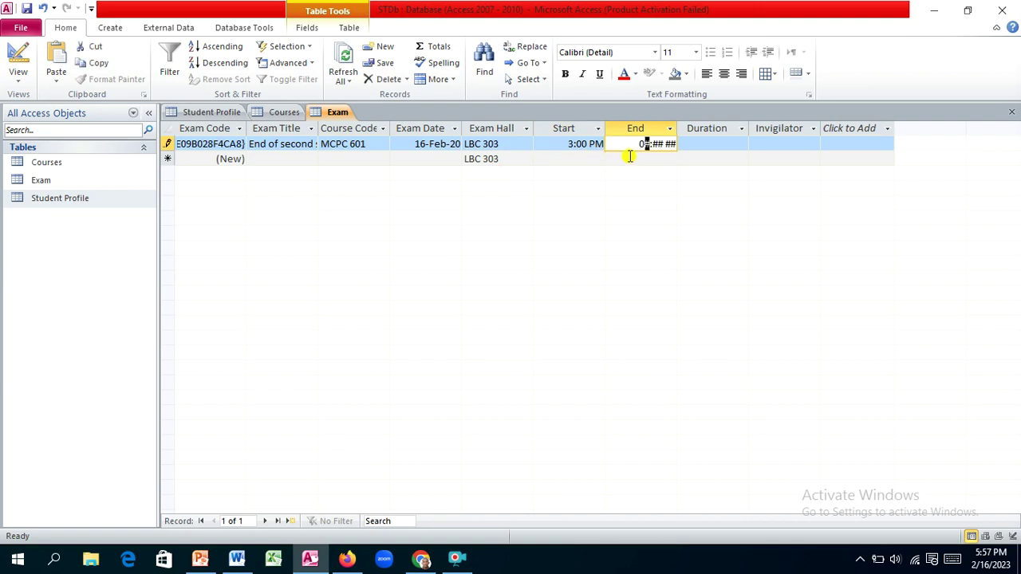
text(6pm)
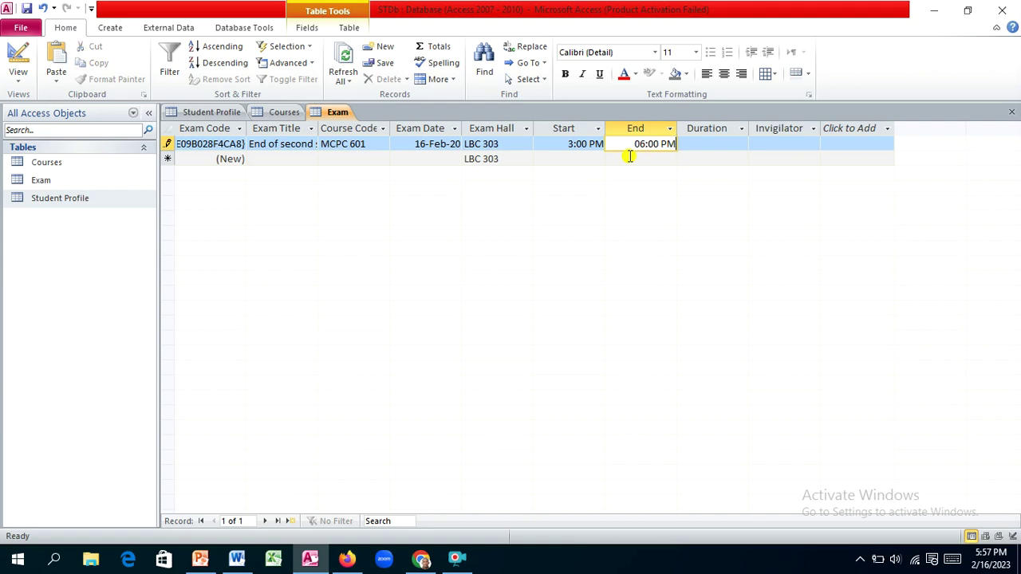
key(Tab)
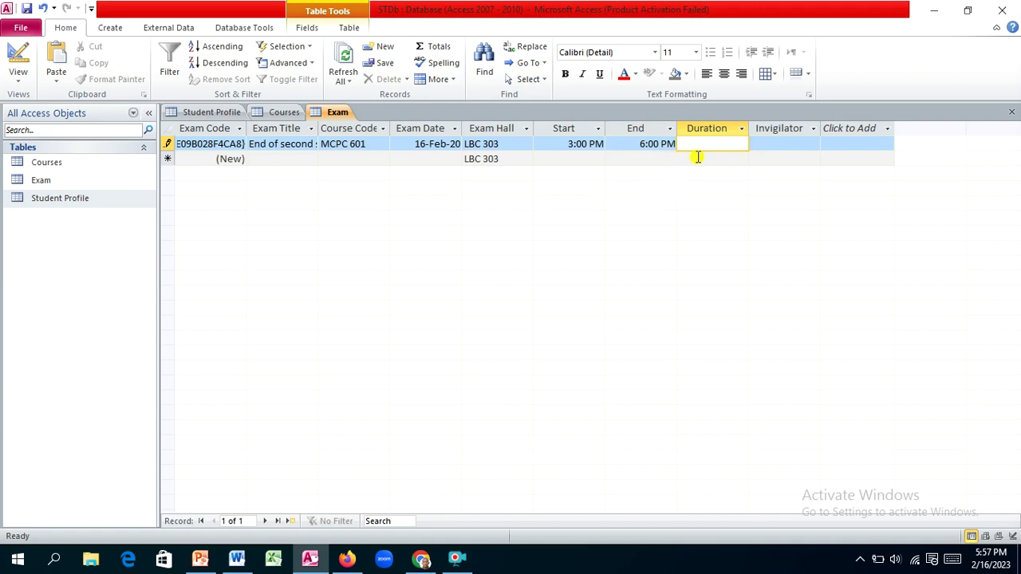
key(Tab)
key(Tab)
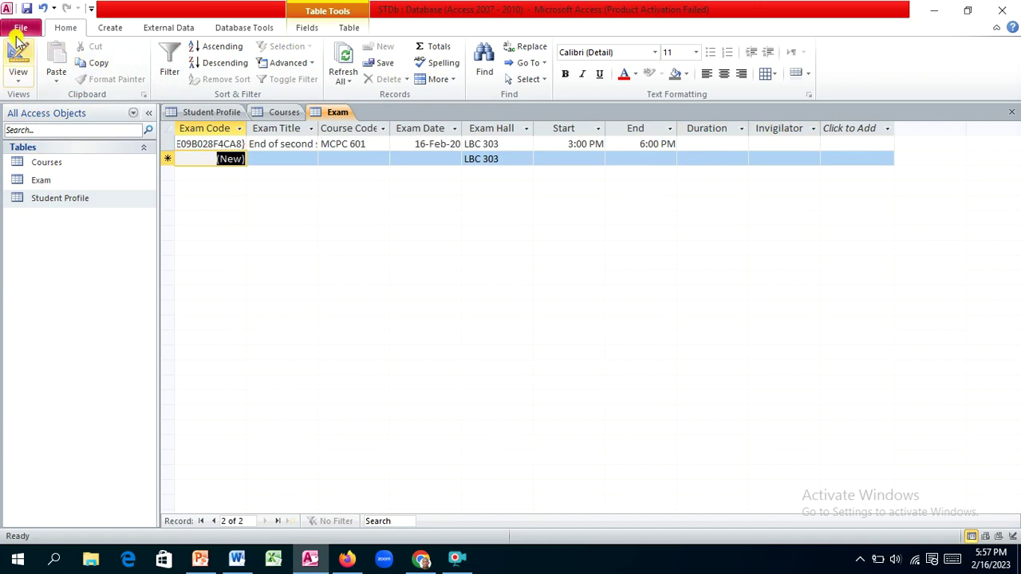
Switch to Design view and delete the old Duration field
click(17, 80)
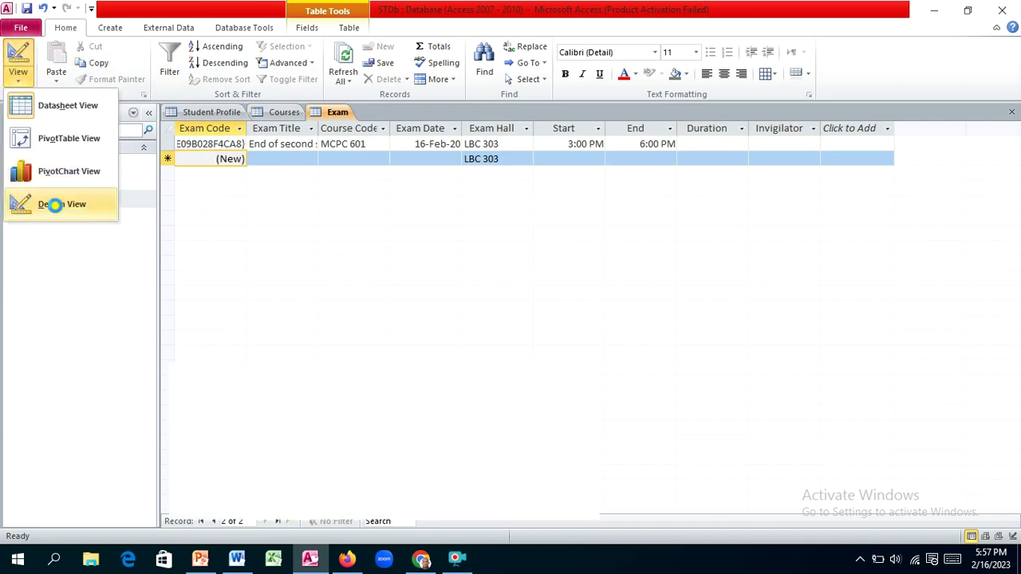
click(57, 209)
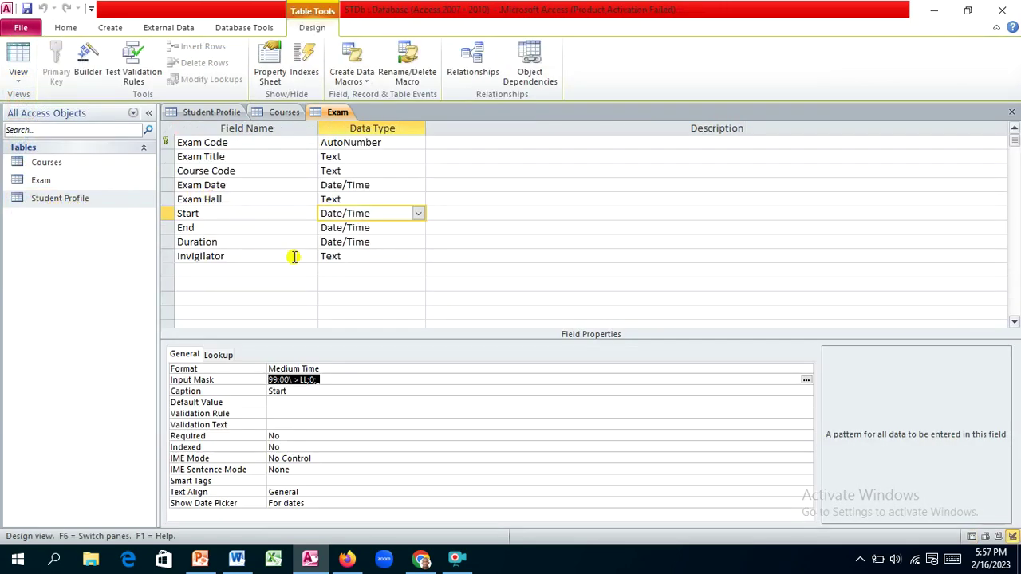
click(410, 243)
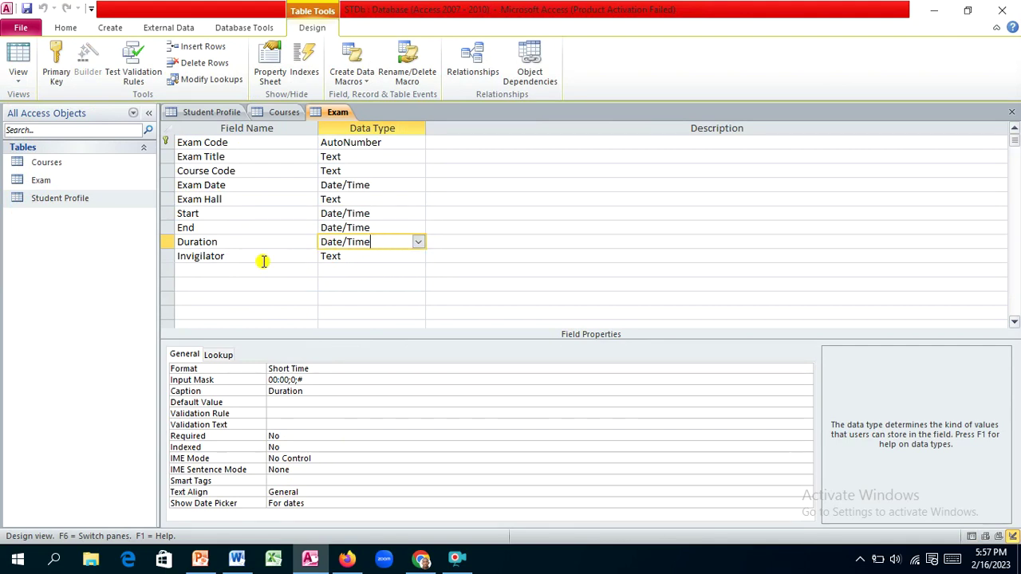
right_click(164, 241)
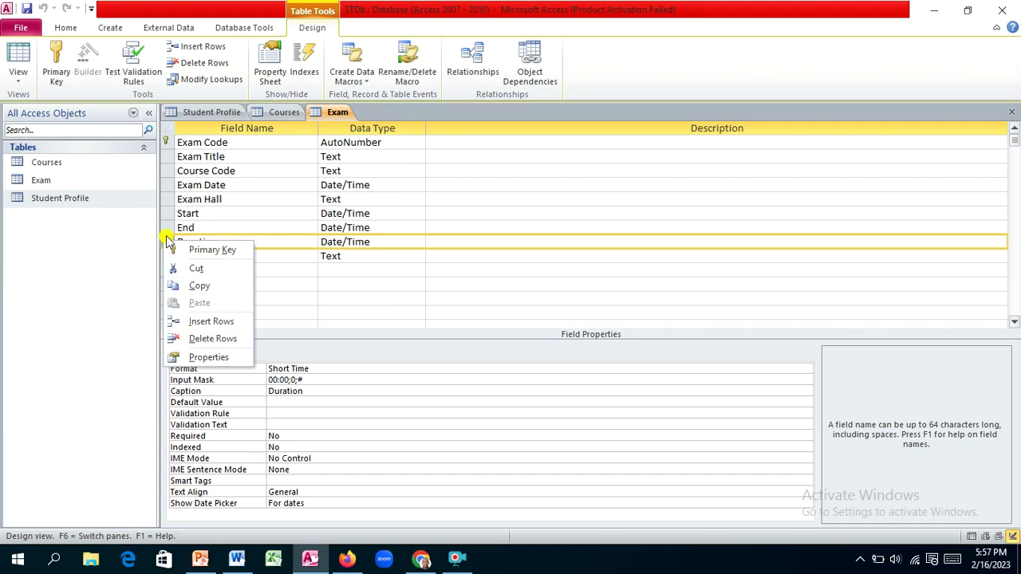
click(206, 339)
click(483, 322)
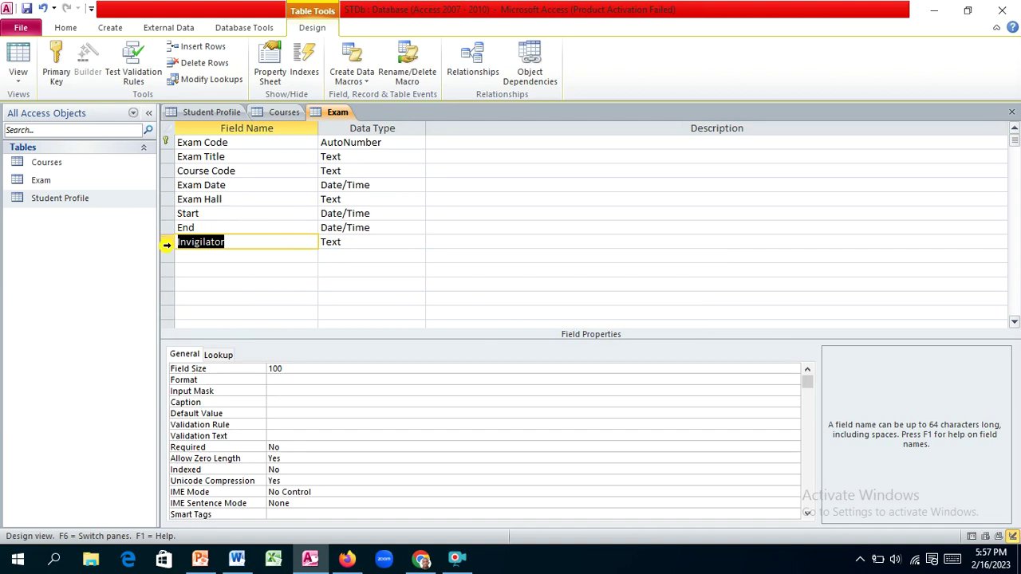
Insert a new Duration field above Invigilator and open its data type list
right_click(166, 245)
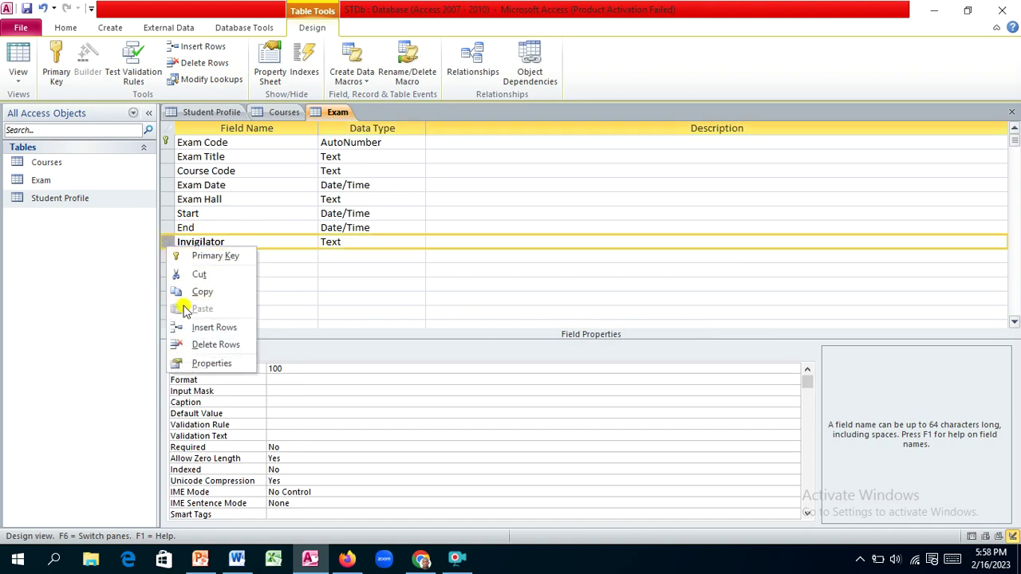
click(236, 327)
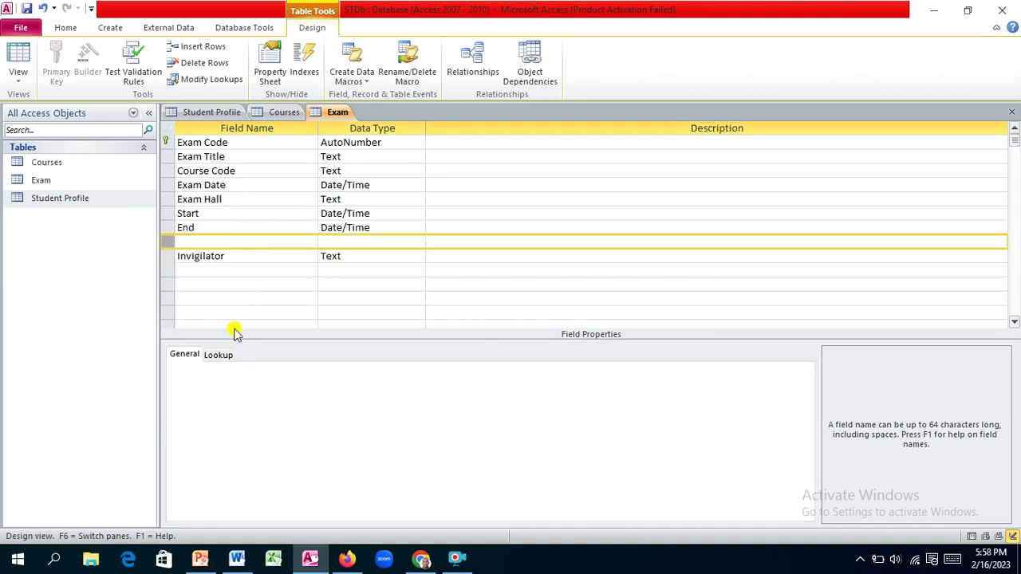
click(189, 246)
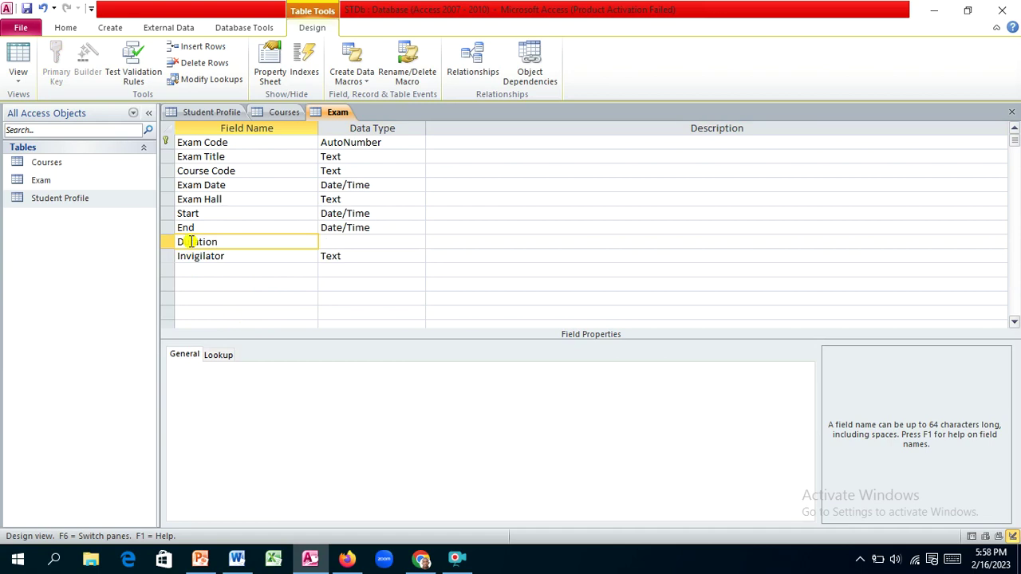
key(Tab)
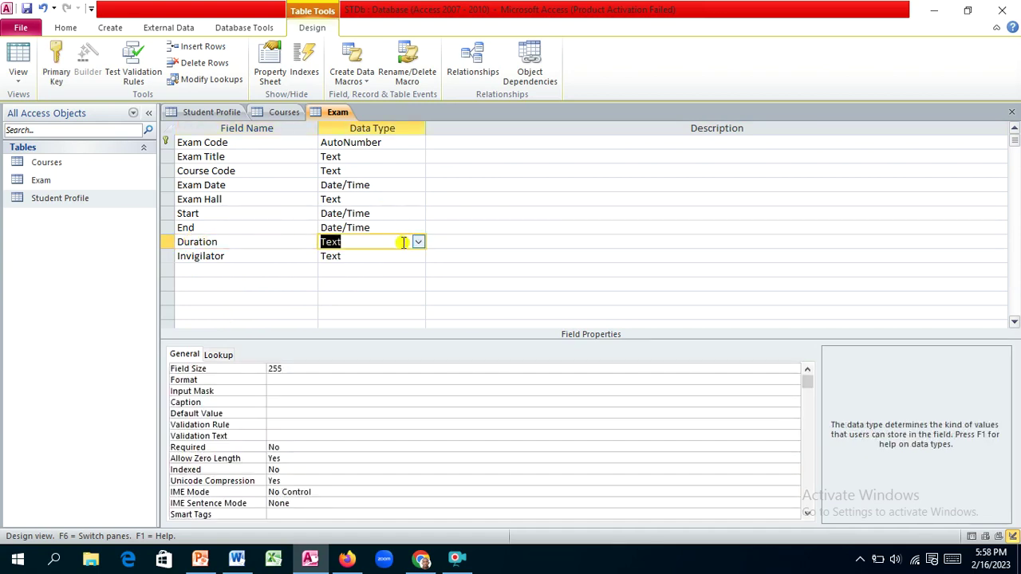
click(417, 243)
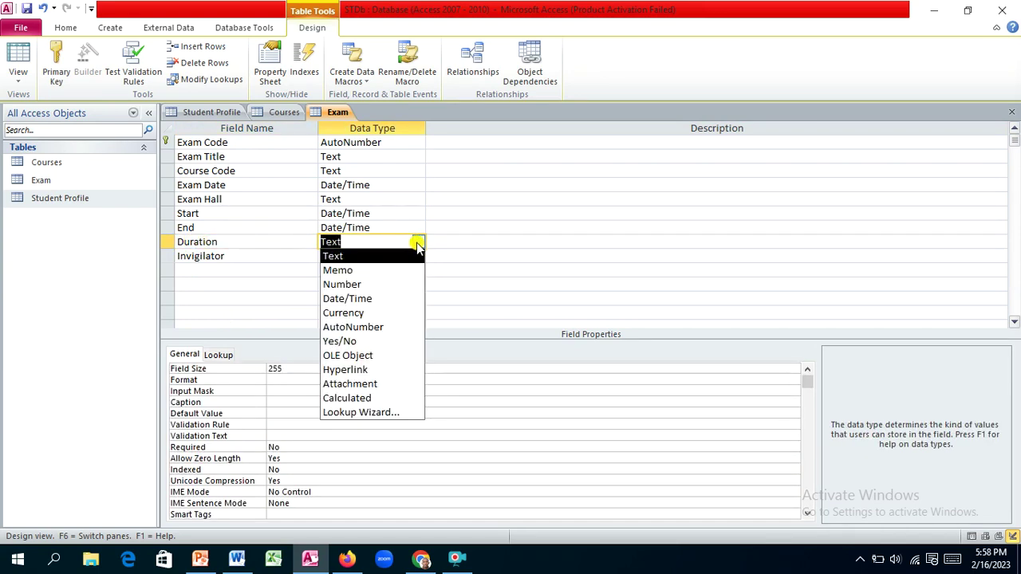
Make Duration a Calculated field and start its expression with [End] -
click(391, 400)
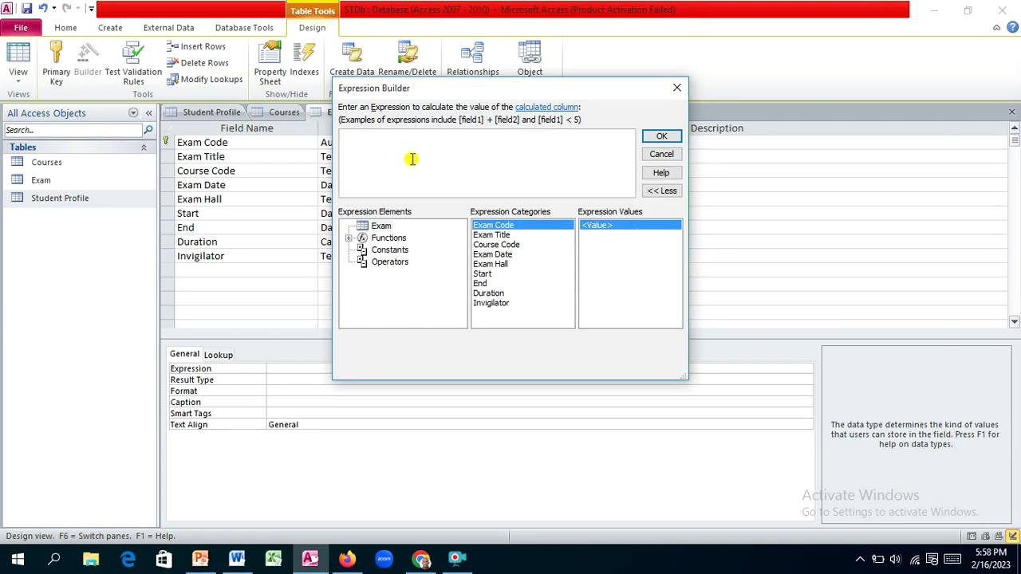
click(410, 153)
click(483, 284)
double_click(483, 293)
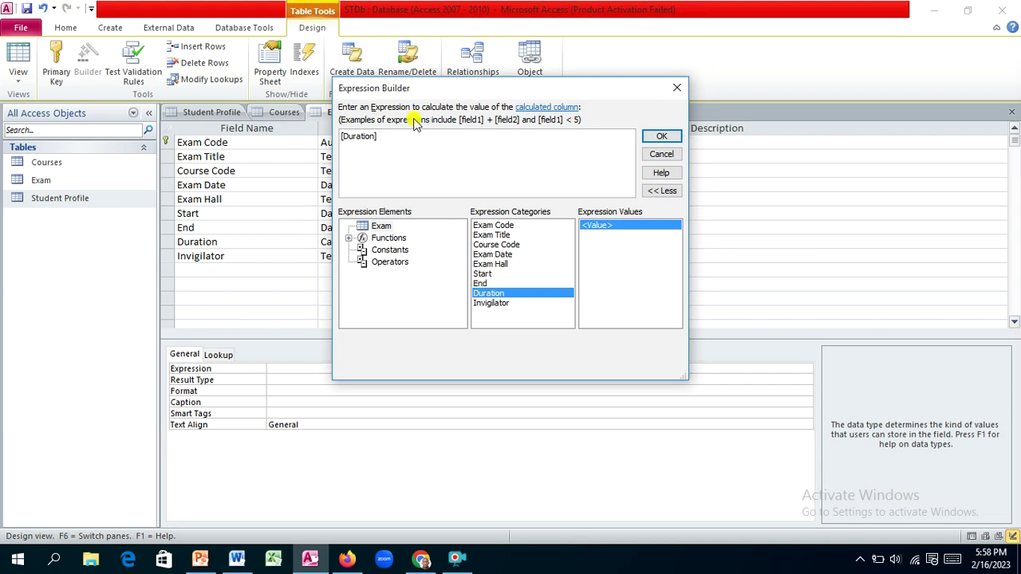
key(ctrl+a)
key(BackSpace)
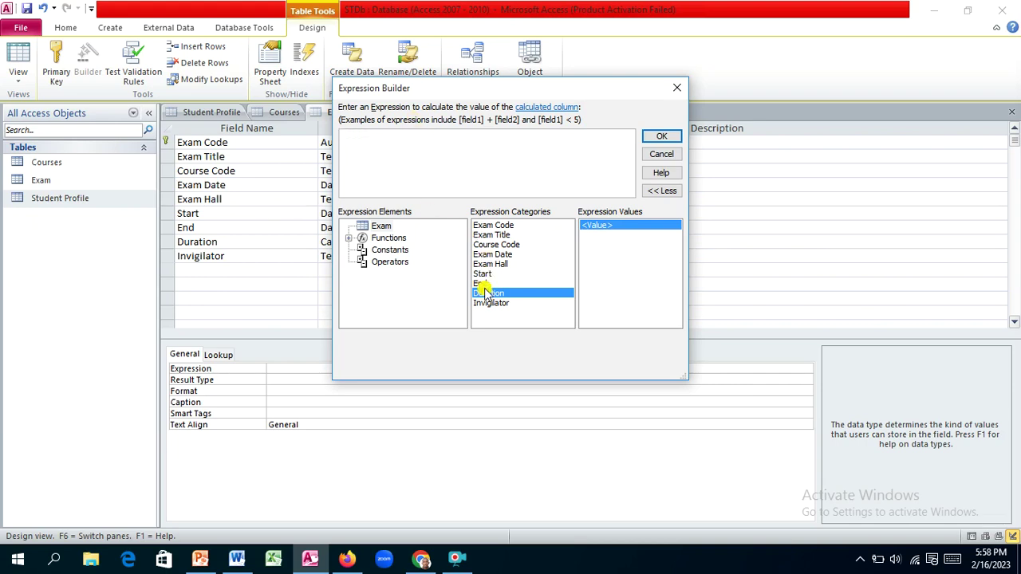
click(484, 284)
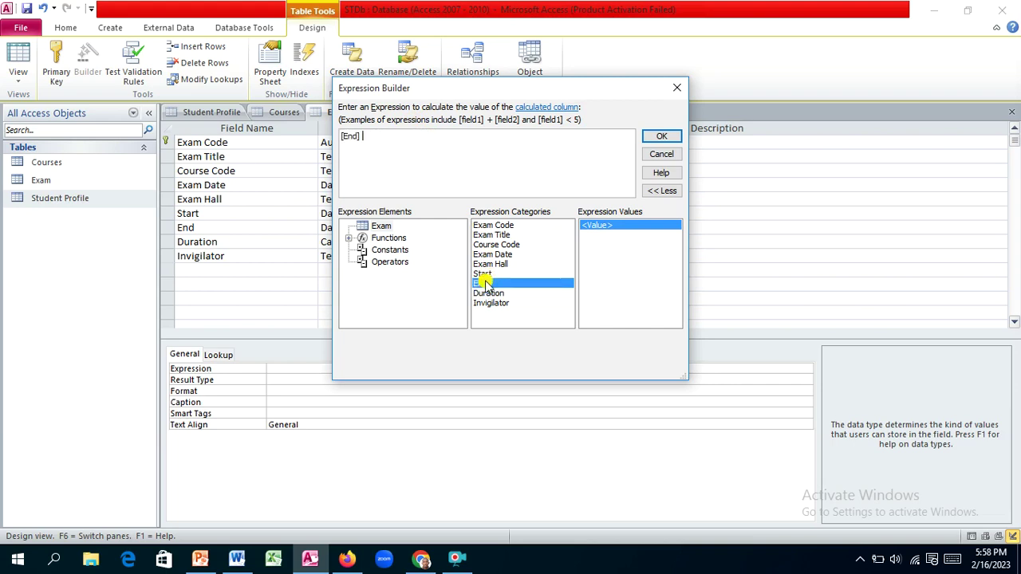
text(-)
Add the Start field to complete the expression [End]-[Start] and accept it
click(478, 264)
click(483, 274)
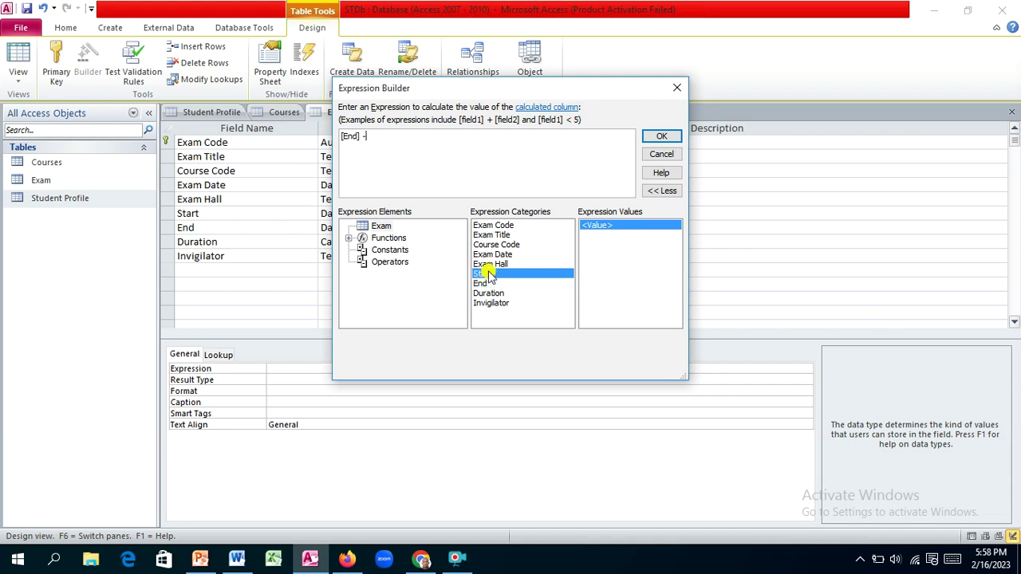
click(493, 265)
click(492, 273)
click(488, 283)
click(492, 265)
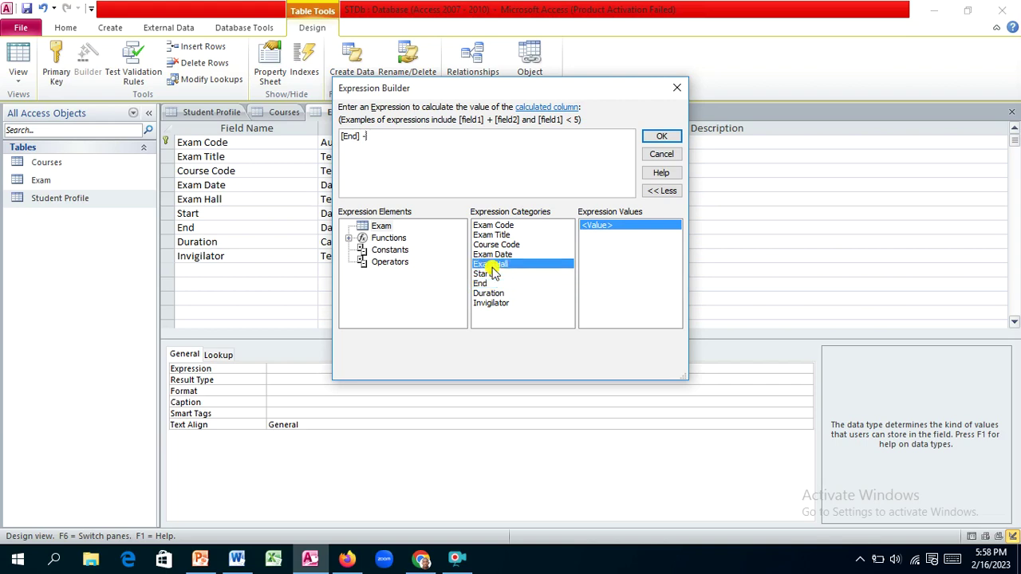
click(484, 274)
double_click(484, 274)
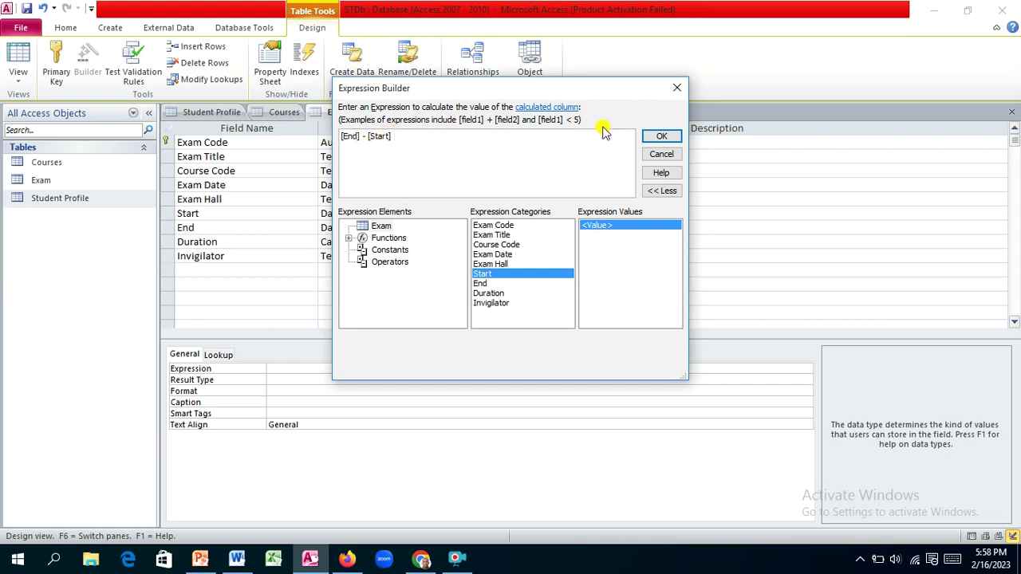
click(660, 137)
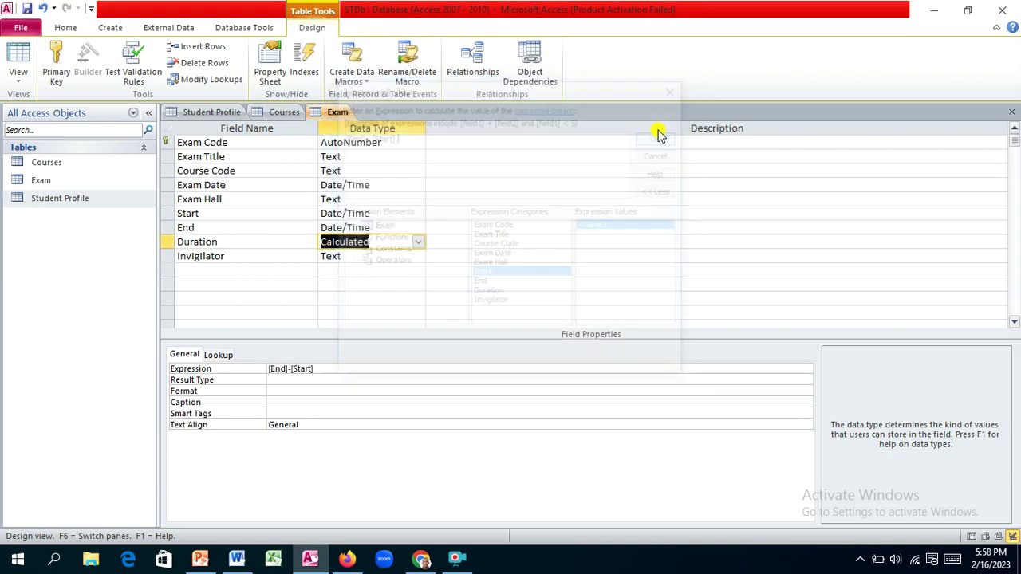
Save the table design and switch to Datasheet view, where Duration shows 0.125
click(27, 9)
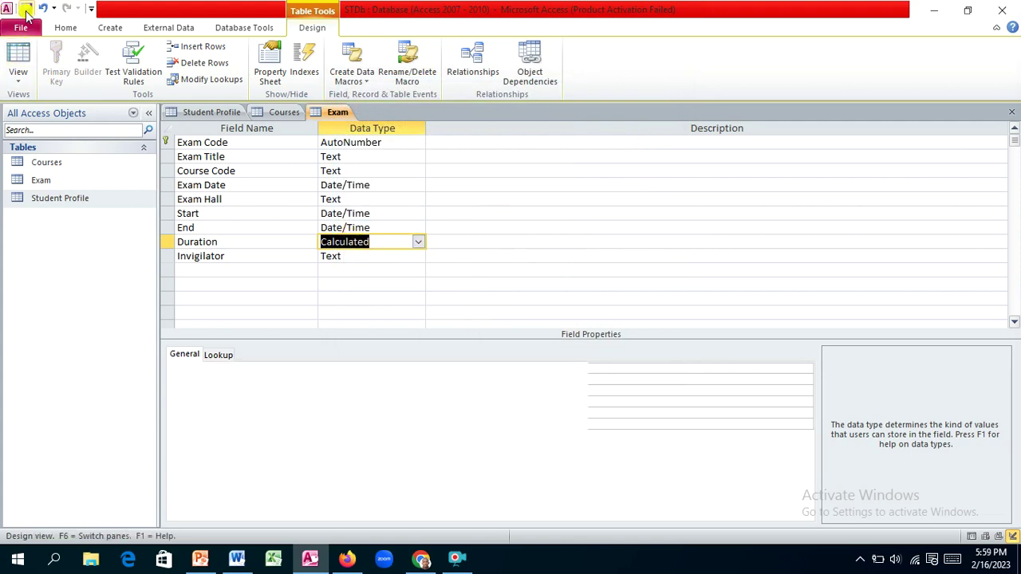
click(17, 57)
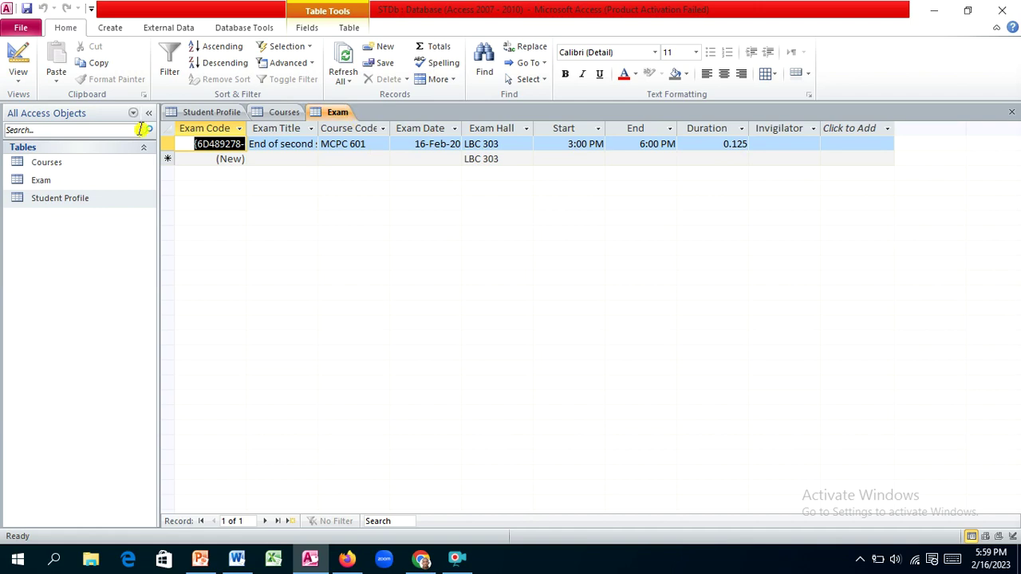
click(18, 77)
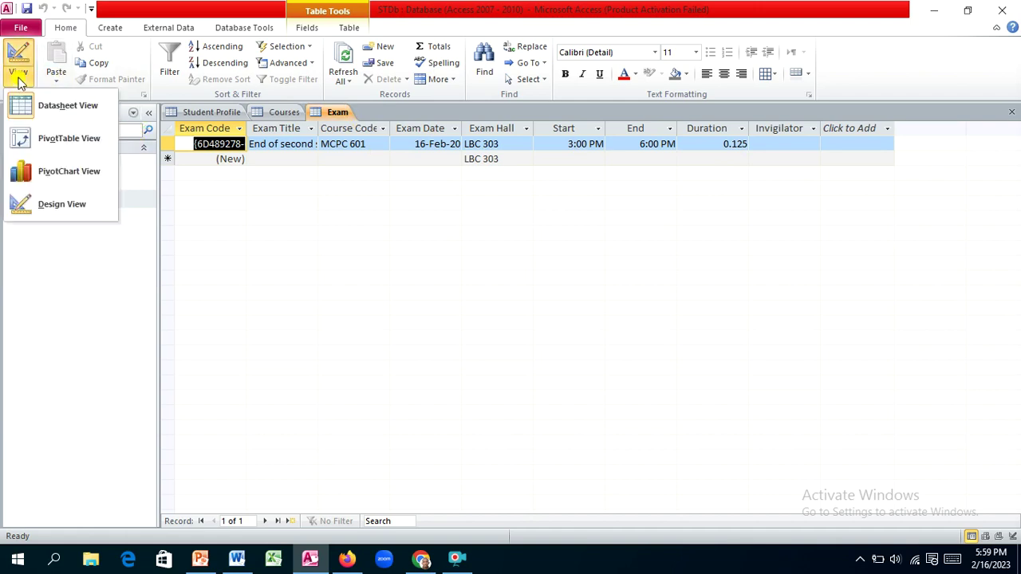
Return to Design view and set Duration's Result Type to Date/Time
click(85, 204)
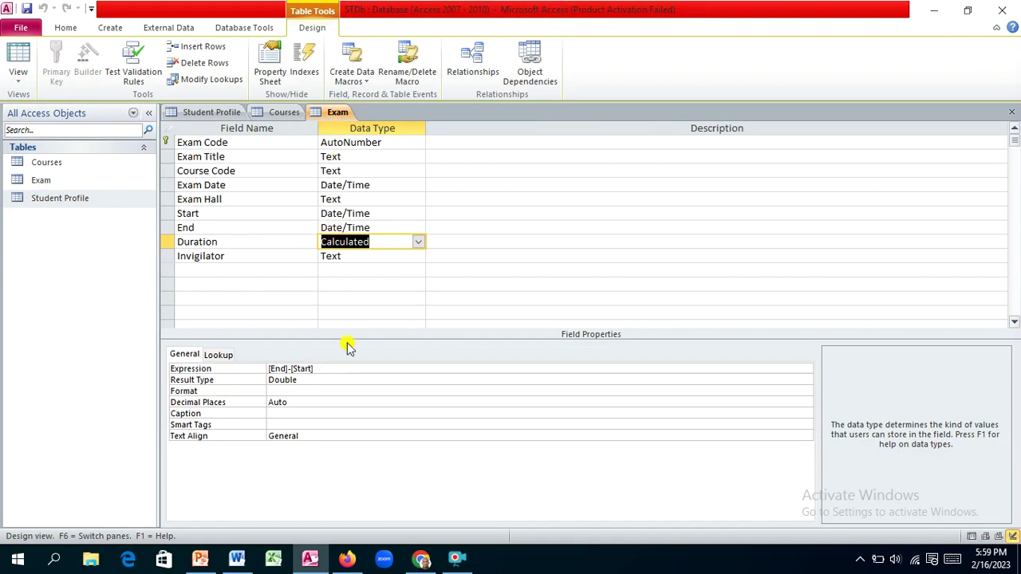
click(338, 379)
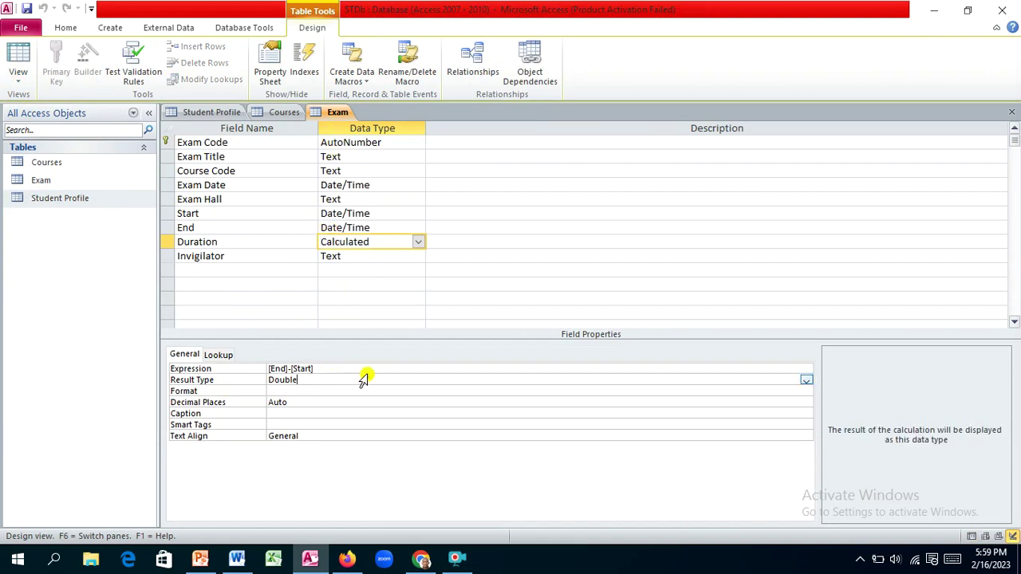
click(806, 381)
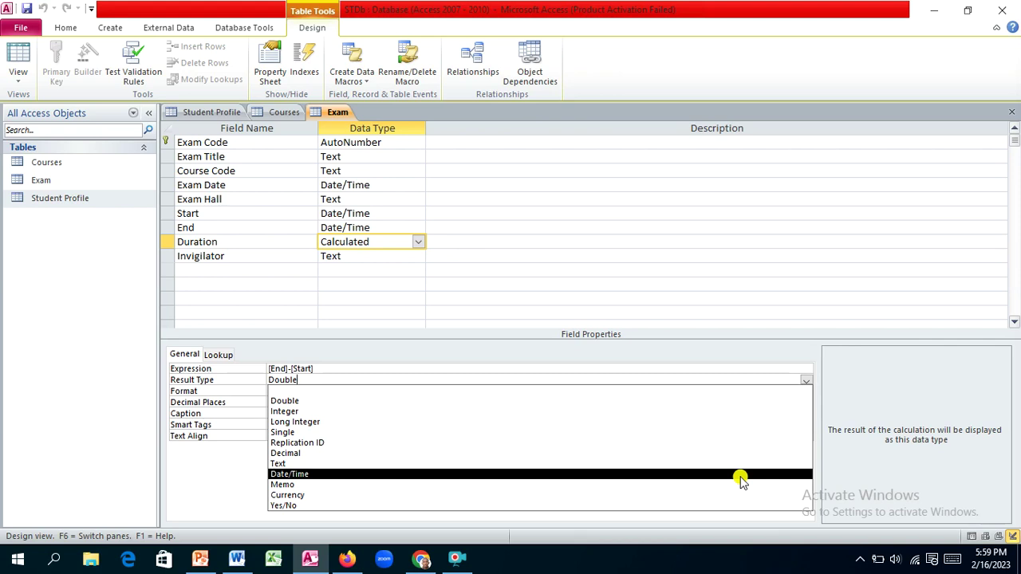
click(740, 475)
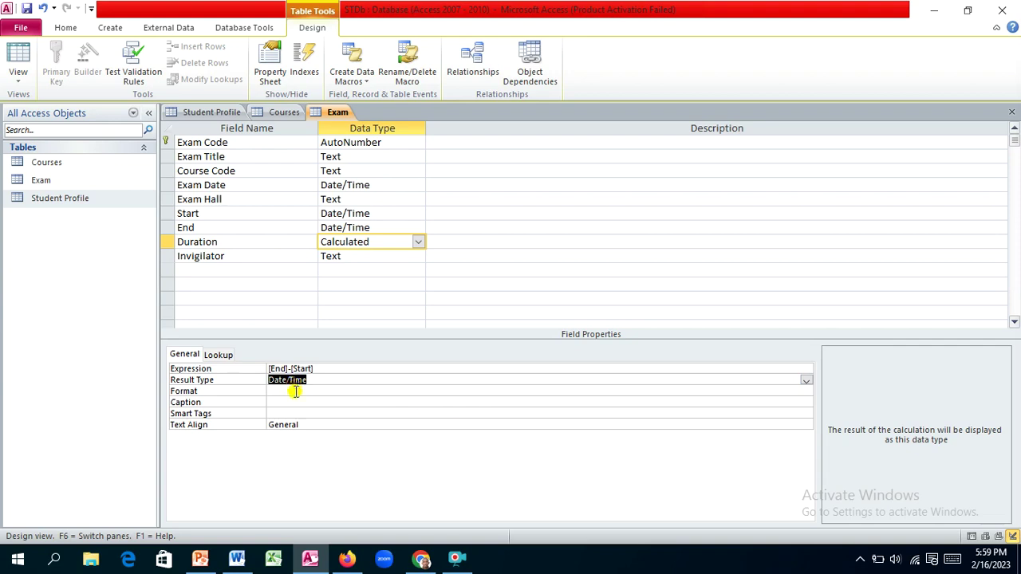
click(295, 390)
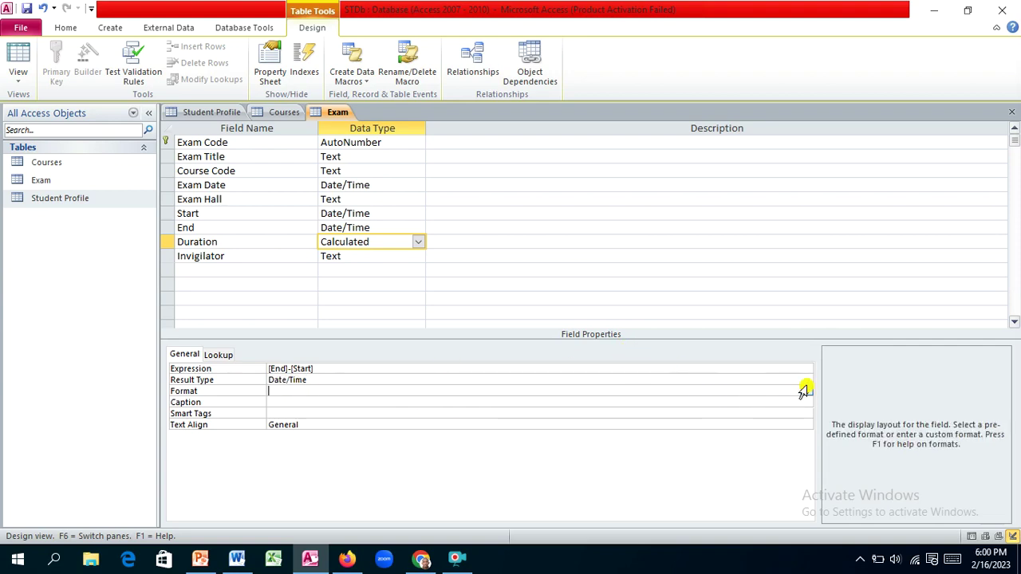
Set the Duration field's format to Short Time and give it the caption Duration
click(806, 392)
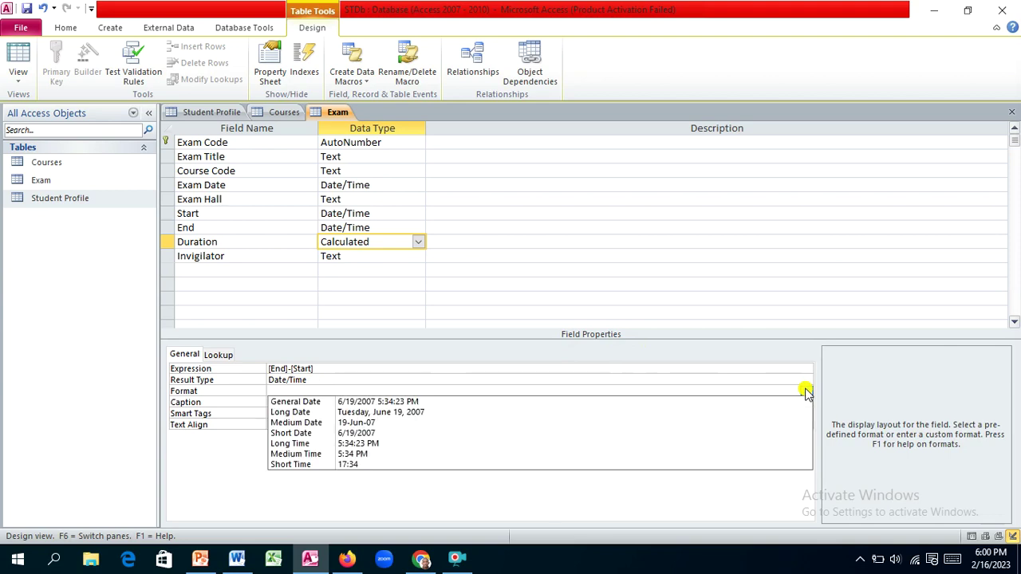
click(354, 455)
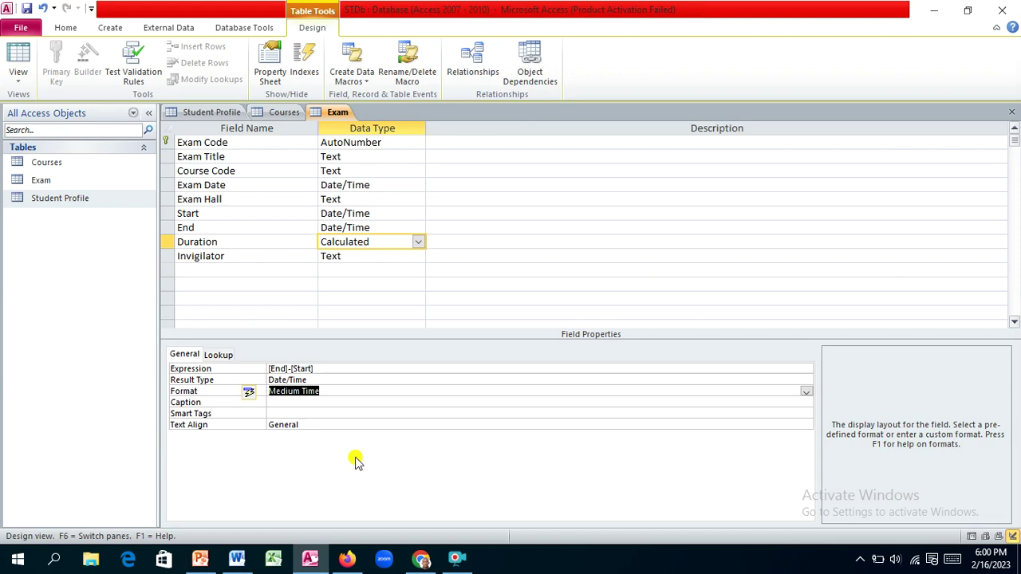
click(807, 392)
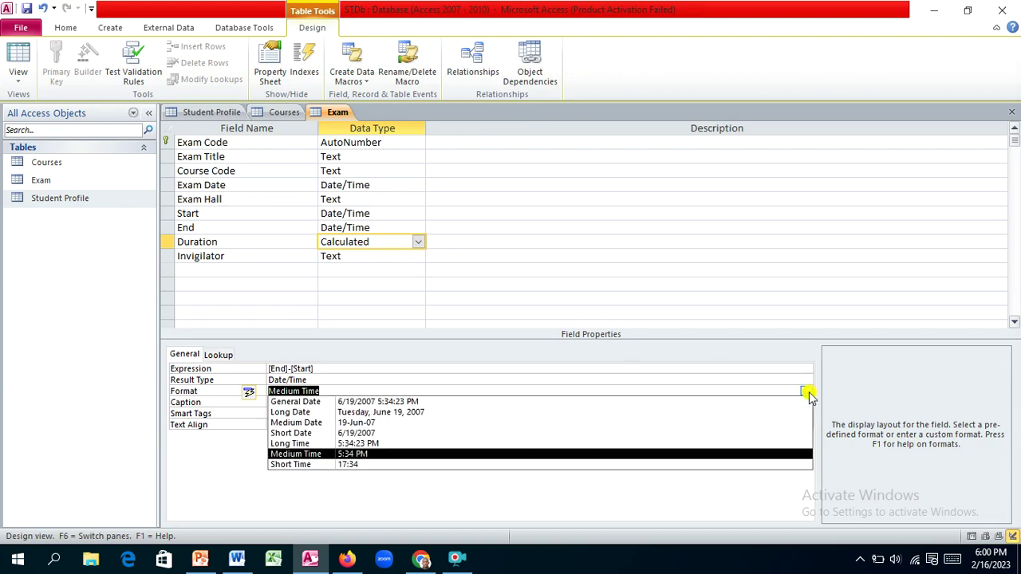
click(409, 465)
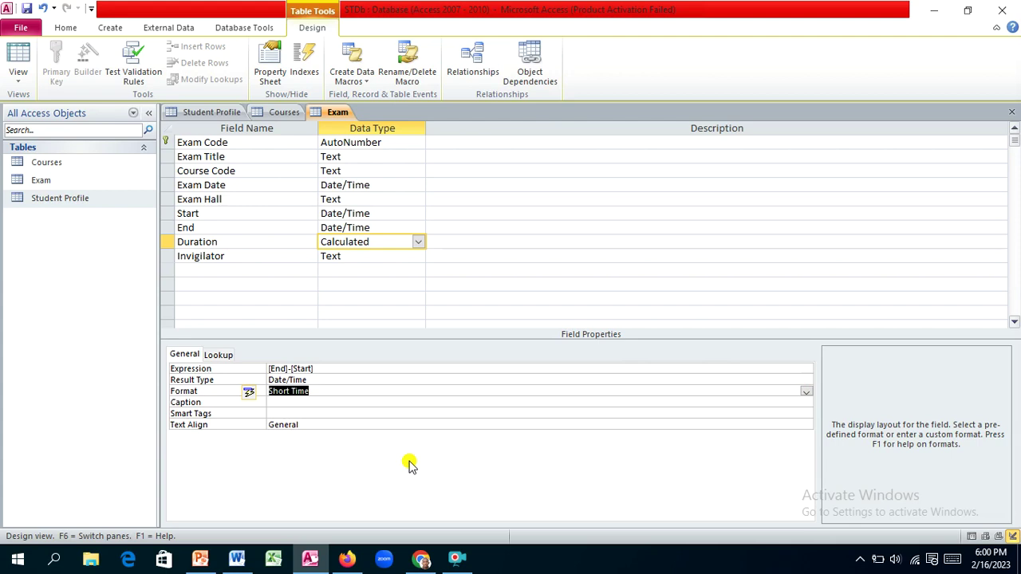
click(290, 411)
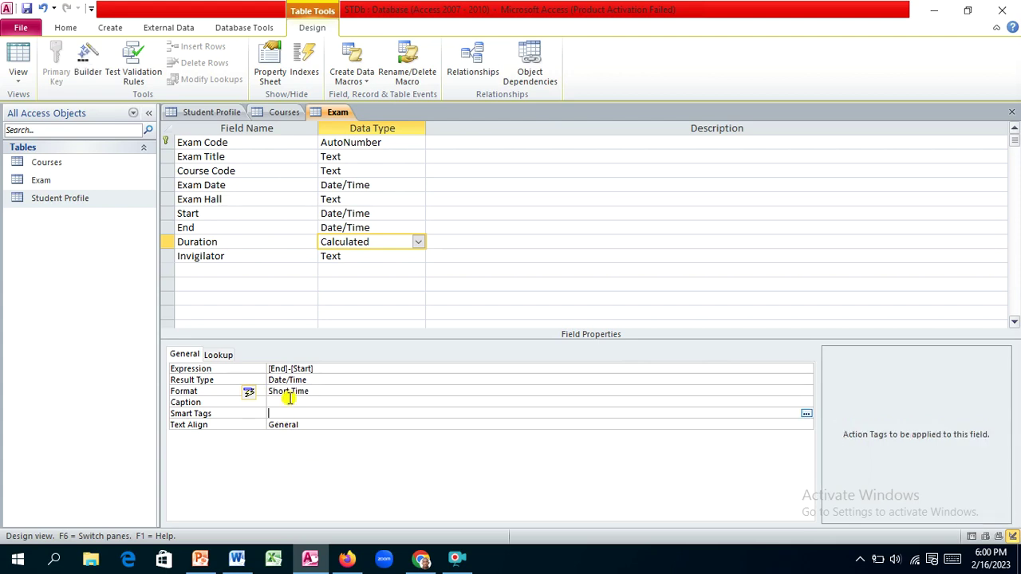
click(290, 401)
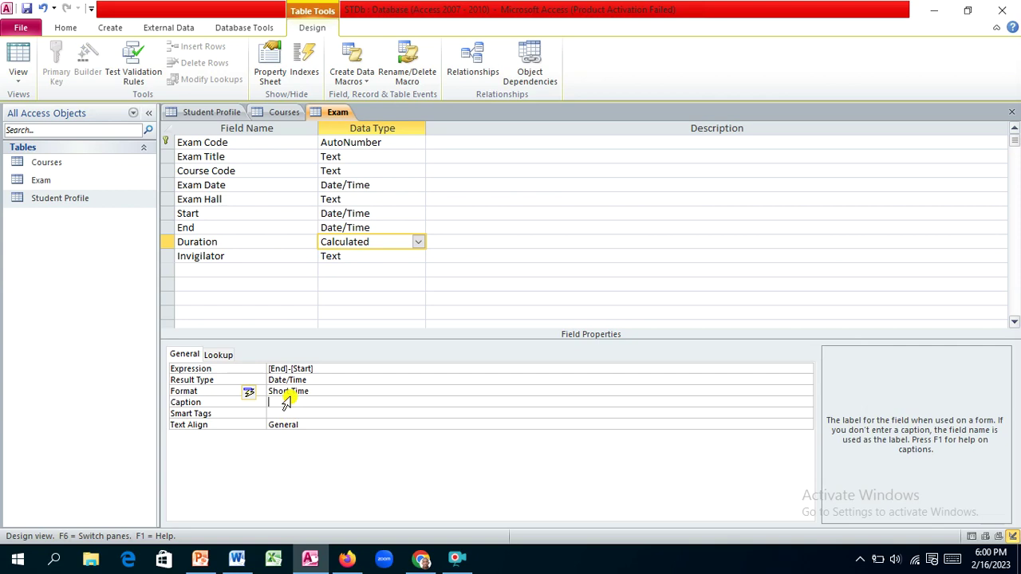
text(Durati)
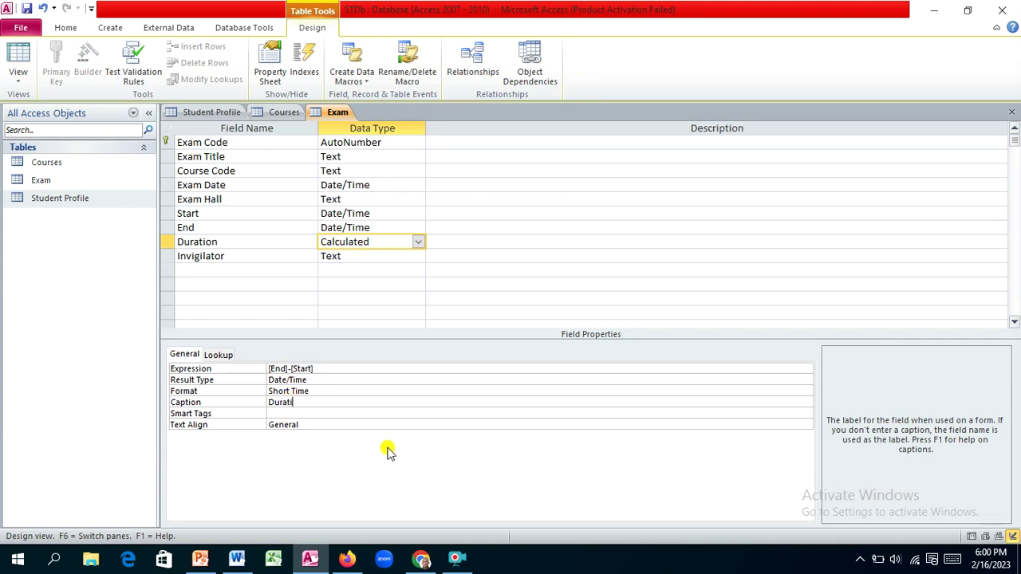
text(on)
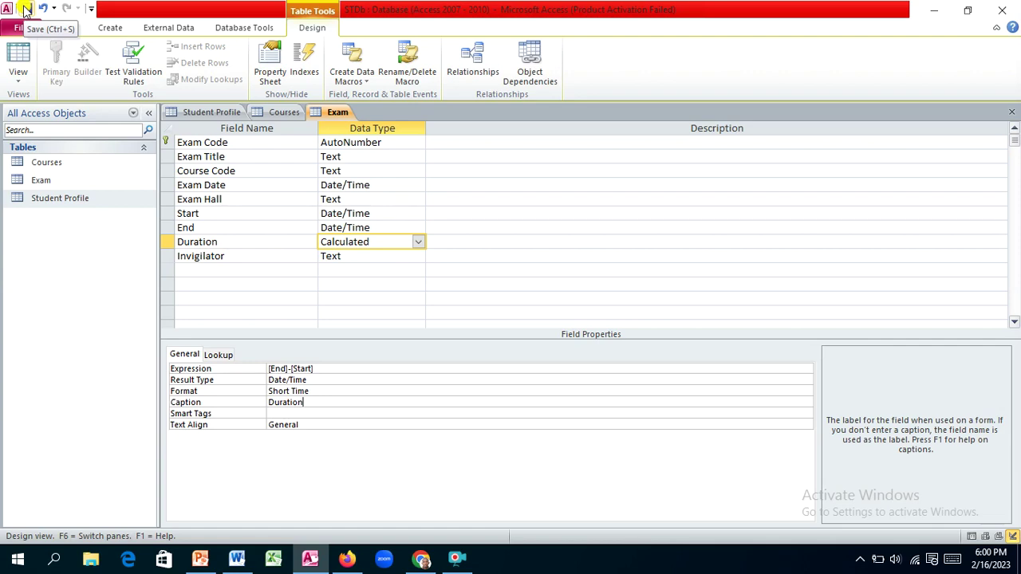
Save the design, open Datasheet view and enter the invigilator's name for the 3:00-duration first exam
click(26, 10)
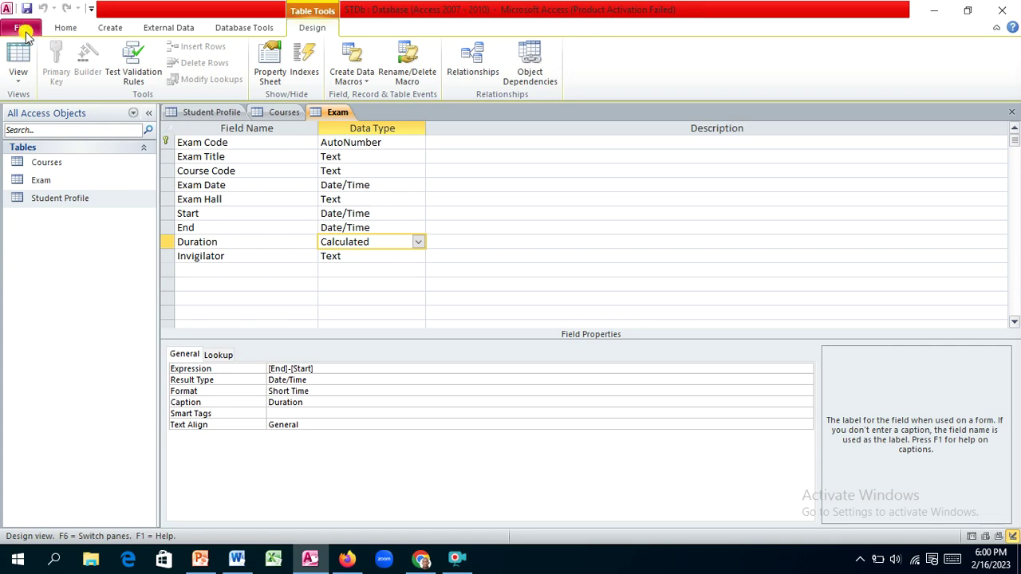
click(17, 56)
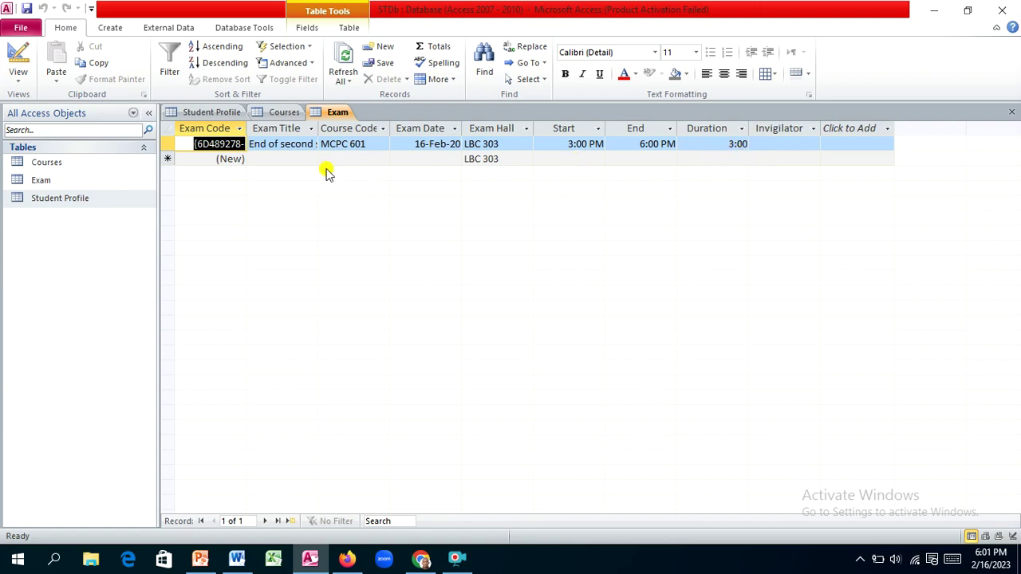
key(Tab)
key(Tab)
key(Tab)
key(Tab)
key(Tab)
key(Tab)
key(Tab)
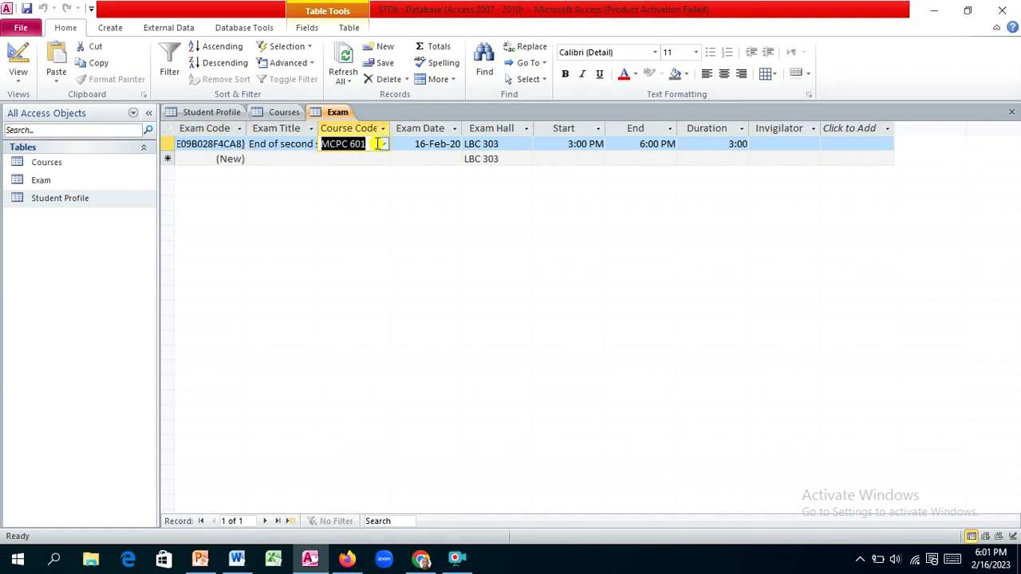
key(Tab)
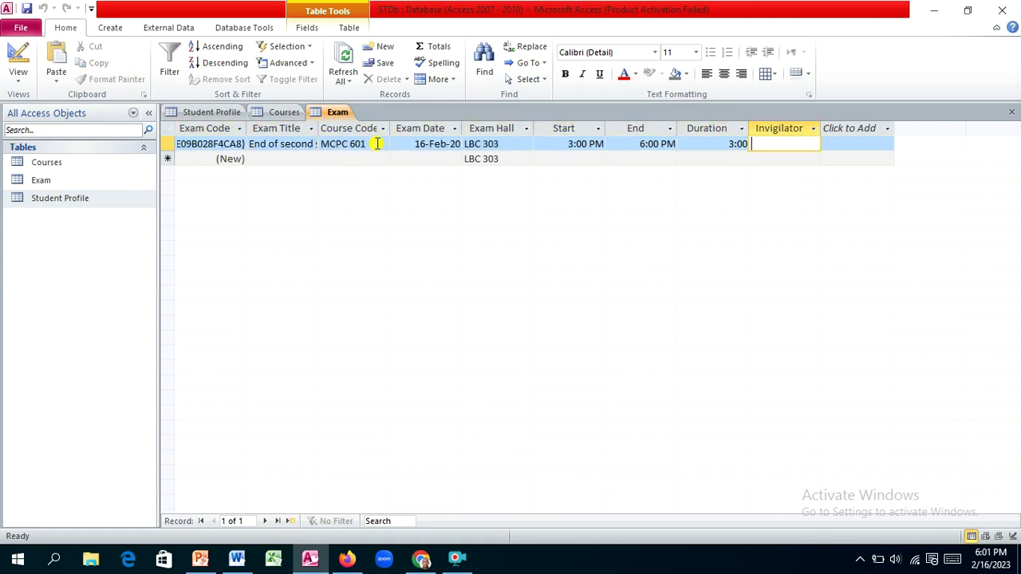
key(Tab)
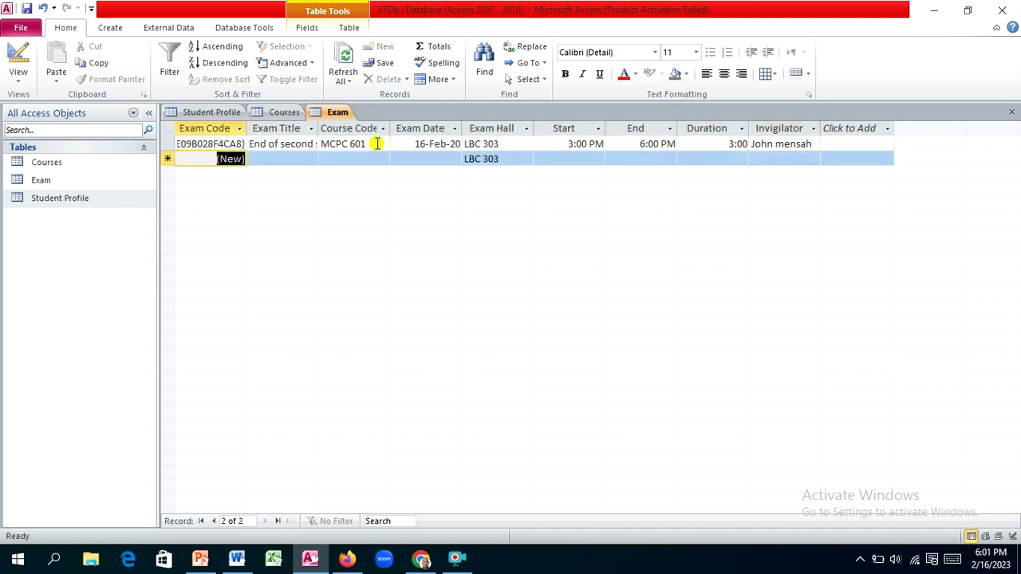
Type the exam title 'End of semester database exam' in the new record
key(Tab)
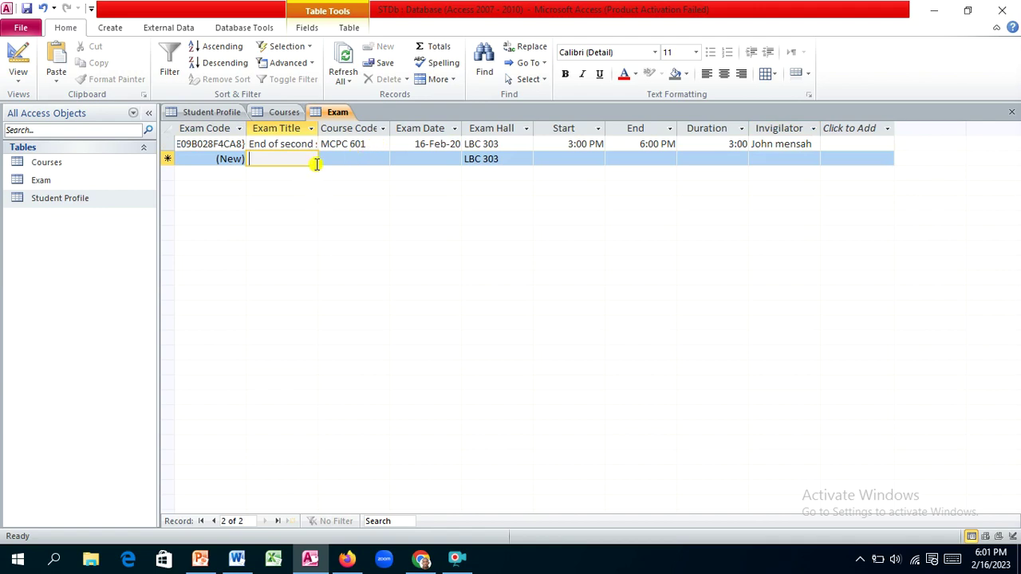
text(E)
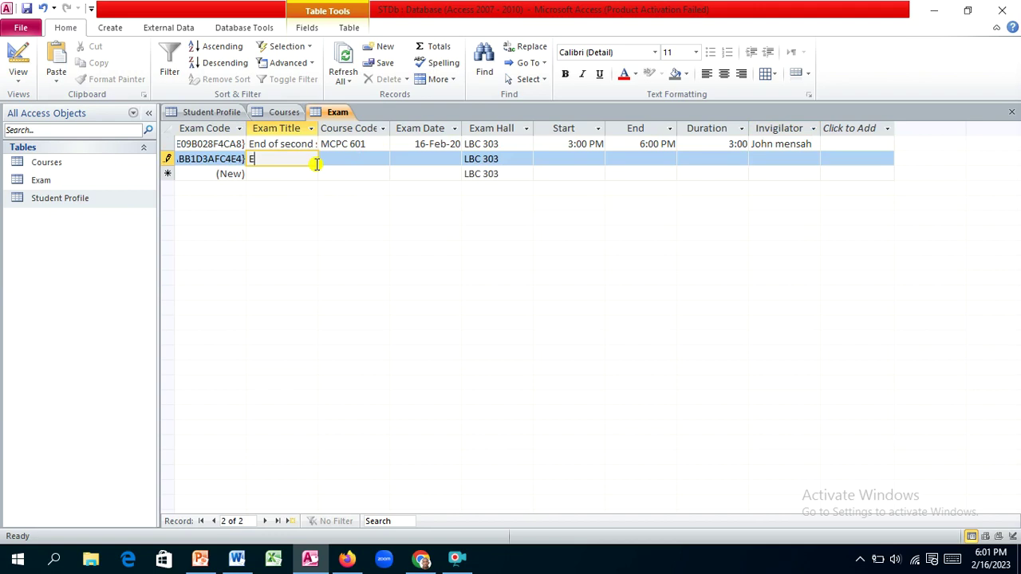
text(nd)
key(BackSpace)
text(d of semester \\\\\\\\\\\dt)
key(BackSpace)
key(BackSpace)
key(BackSpace)
key(BackSpace)
key(BackSpace)
key(BackSpace)
key(BackSpace)
key(BackSpace)
key(BackSpace)
key(BackSpace)
key(BackSpace)
key(BackSpace)
key(BackSpace)
key(BackSpace)
text(database exam)
key(Tab)
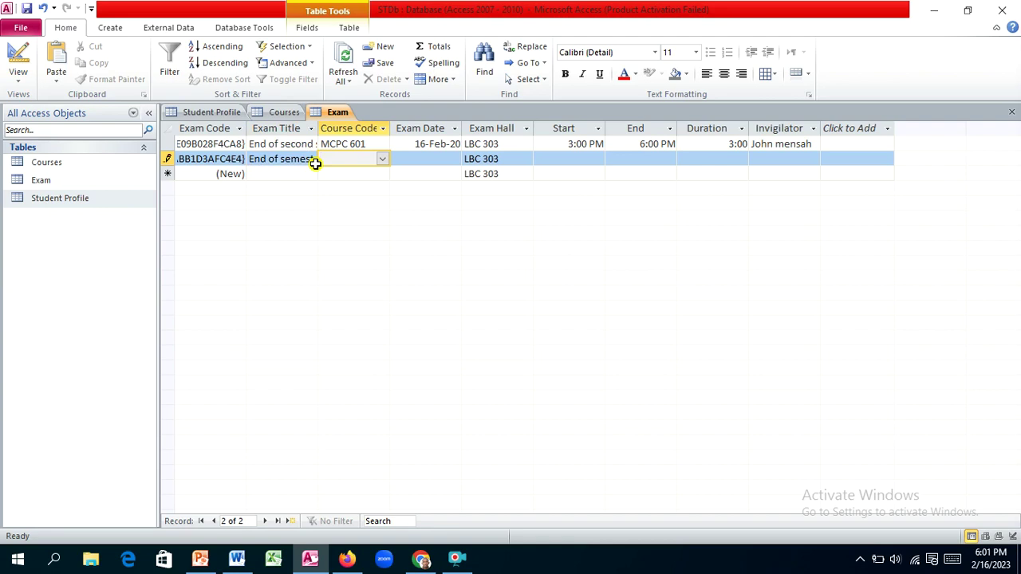
Set course code BITM 303, exam date today (16-Feb-23) and keep hall LBC 303
click(382, 159)
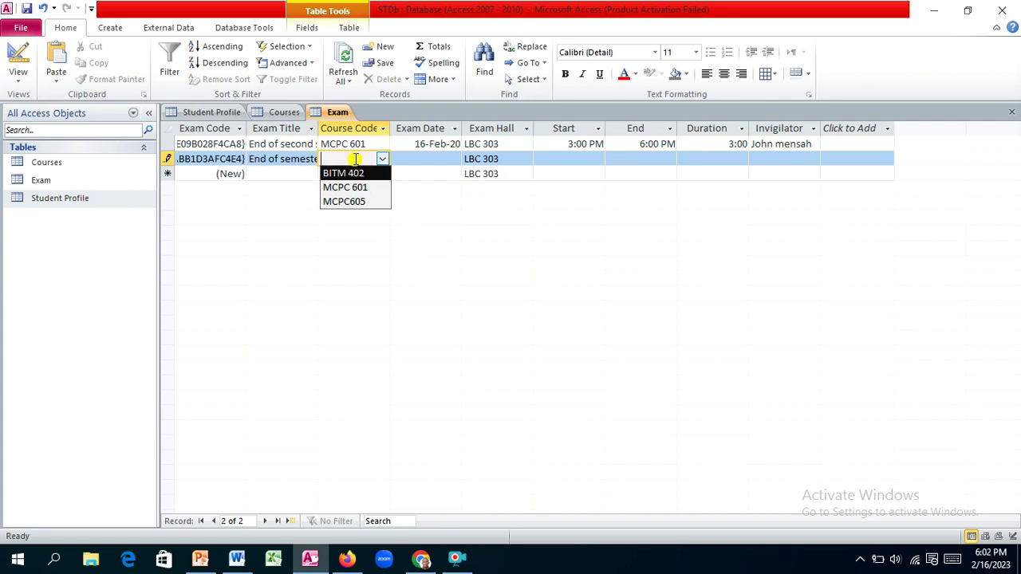
text(B)
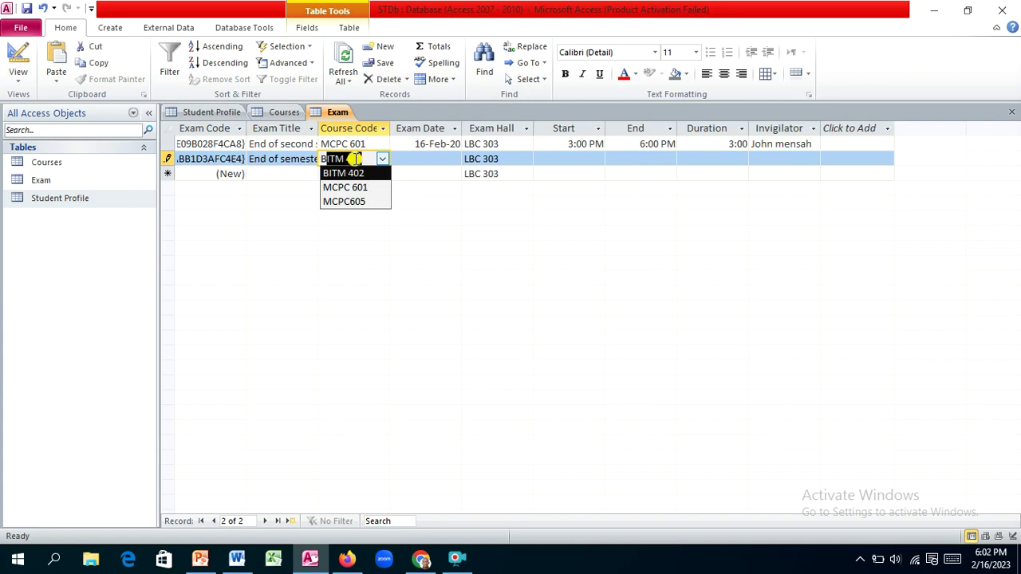
text(ITM 402)
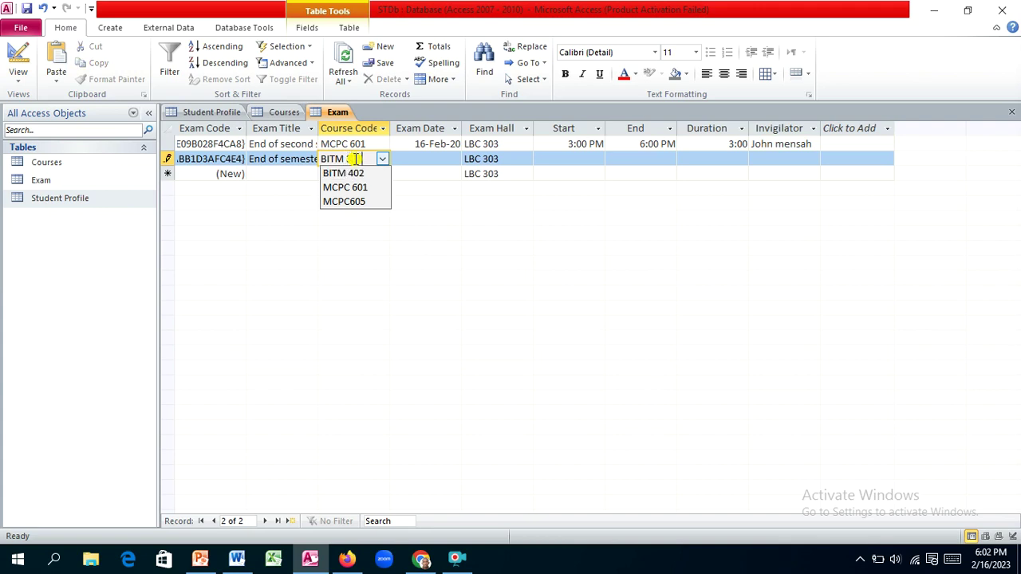
key(Tab)
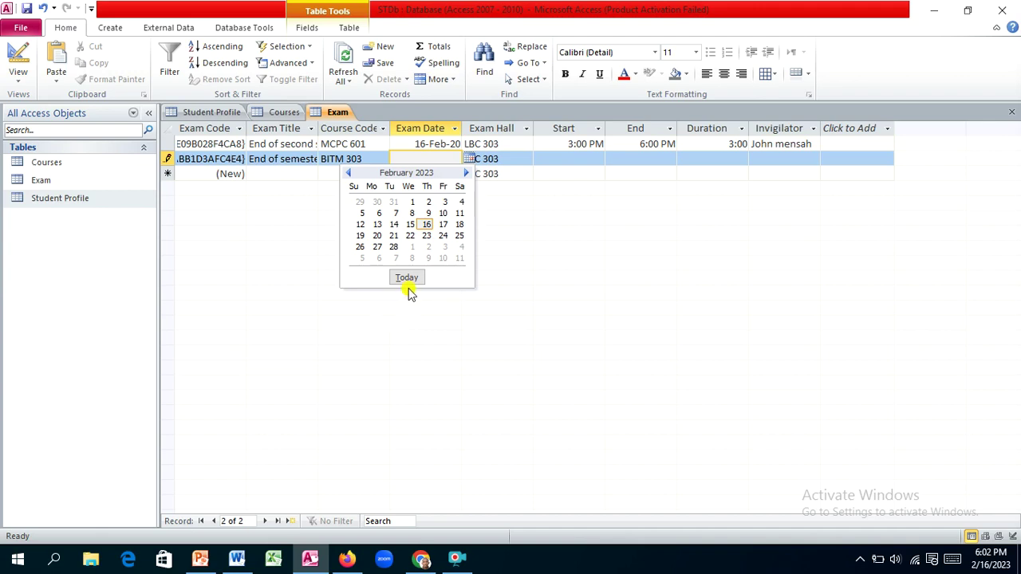
click(408, 278)
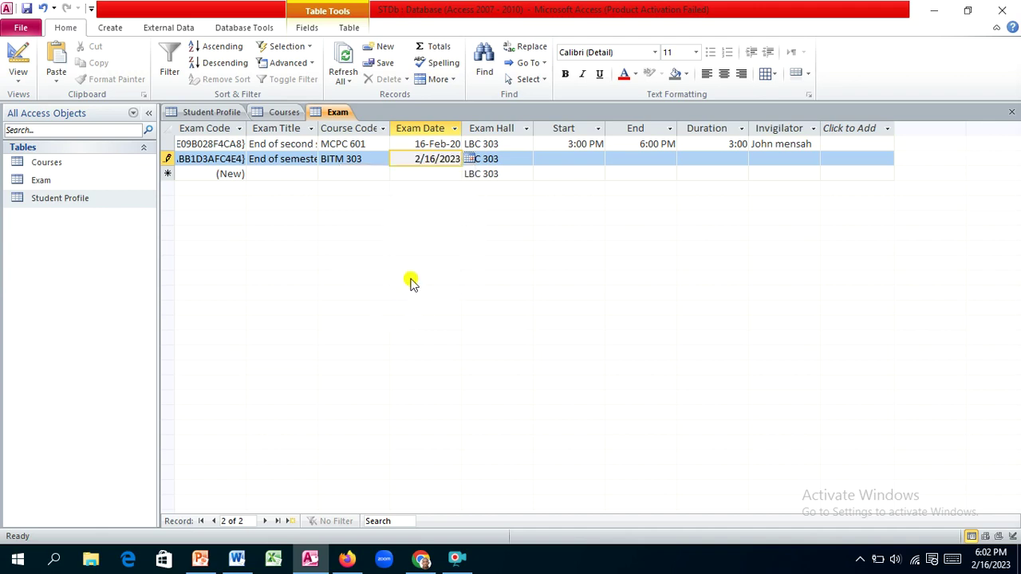
key(Tab)
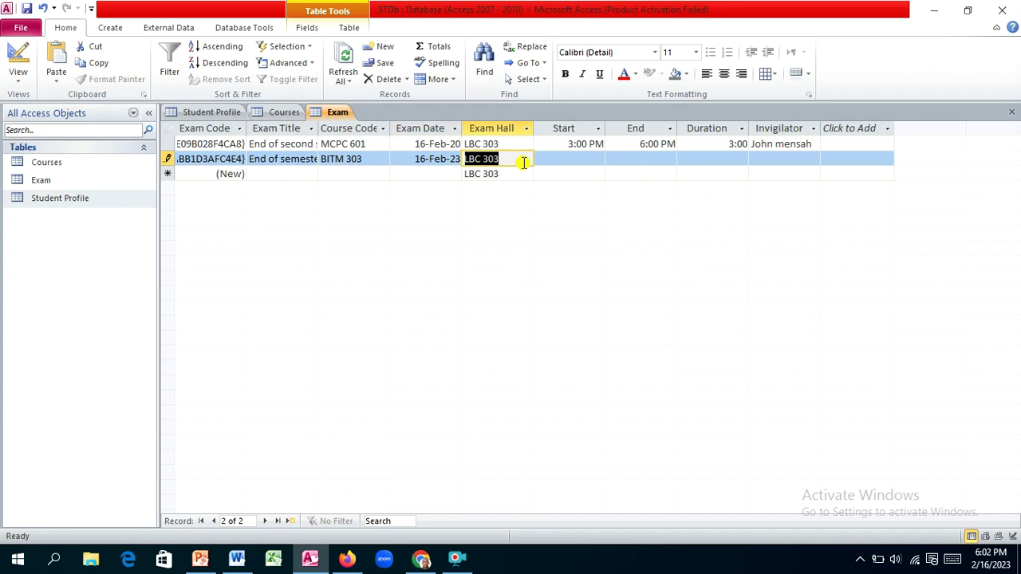
key(Tab)
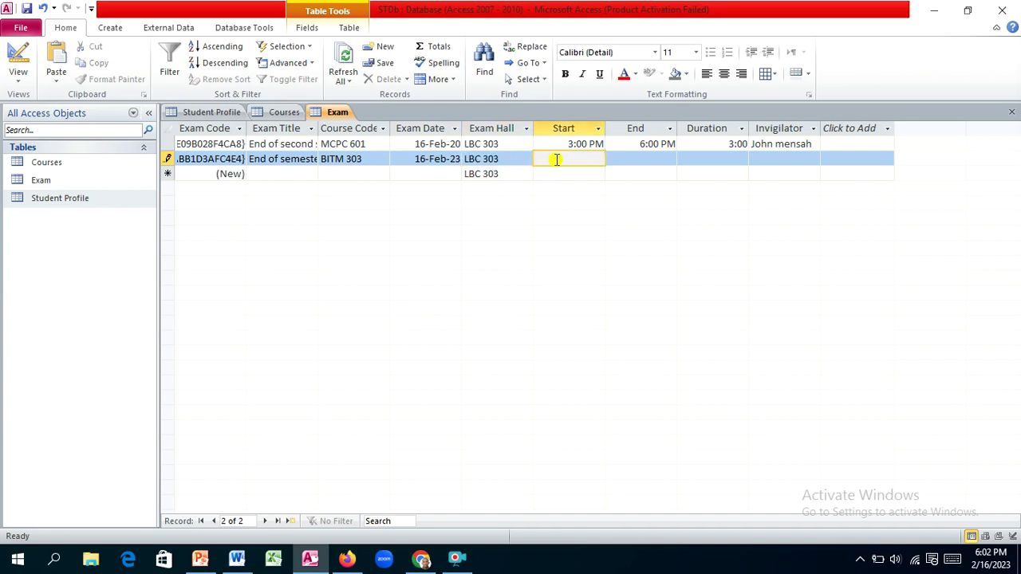
Enter Start 8:30 AM and End 11:00 AM for the second exam, giving Duration 2:30
text(7)
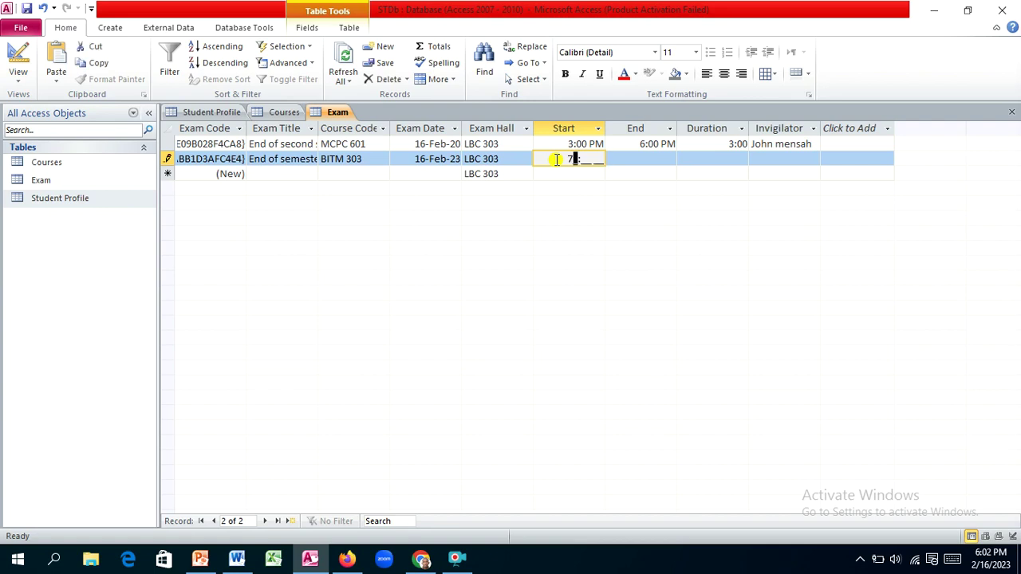
key(BackSpace)
text(08:00 AM)
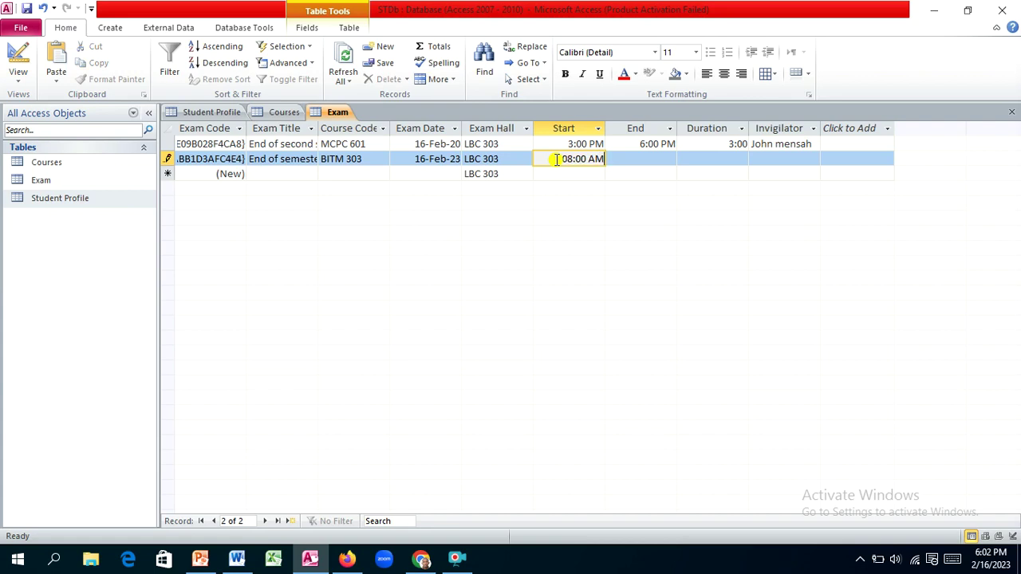
key(Tab)
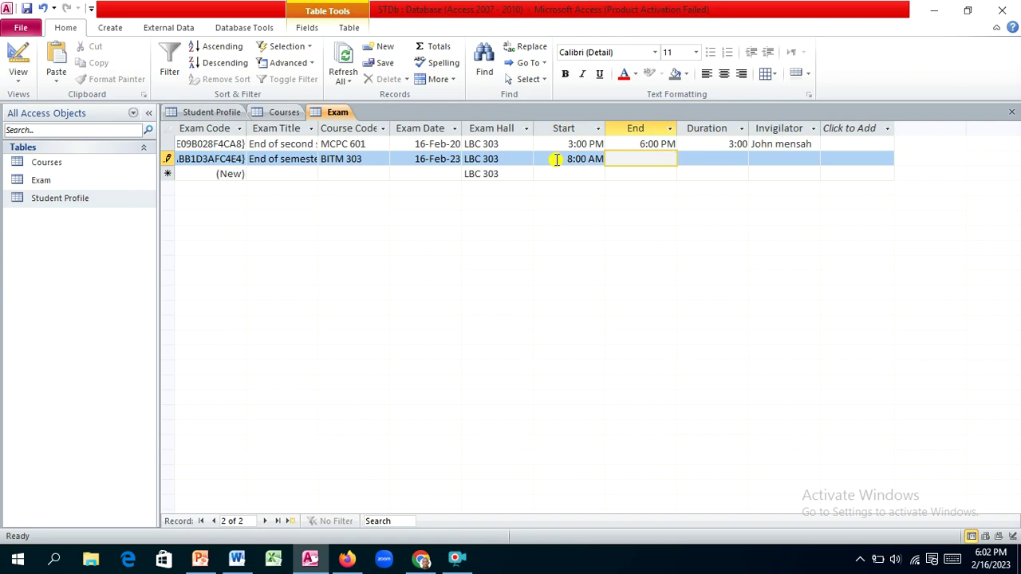
text(11)
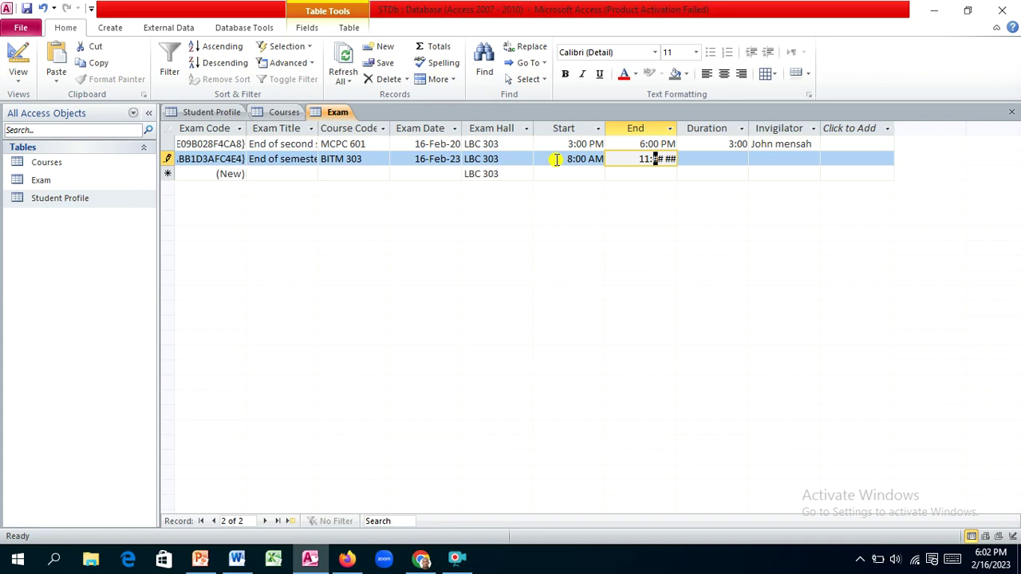
text(00am)
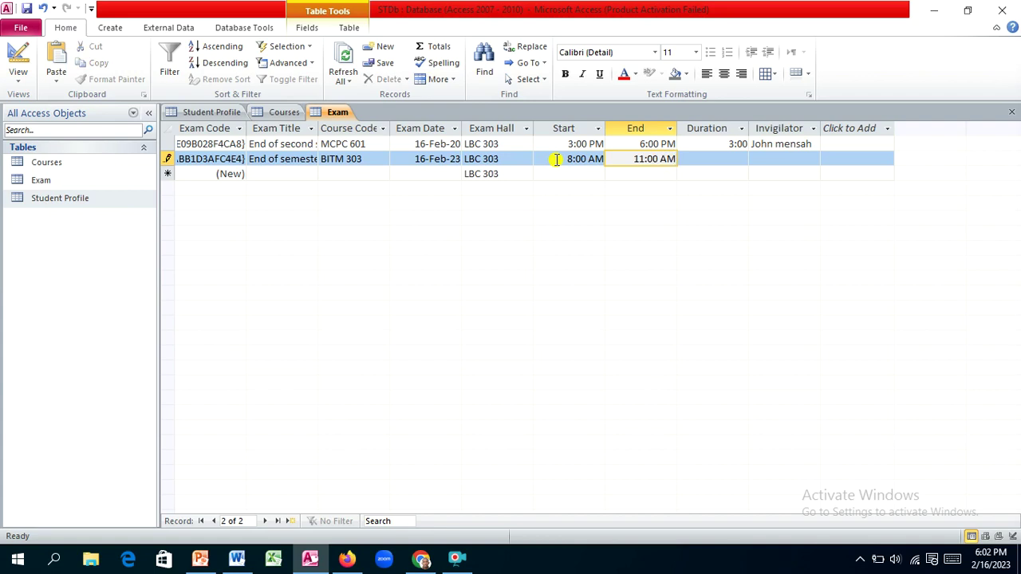
key(Tab)
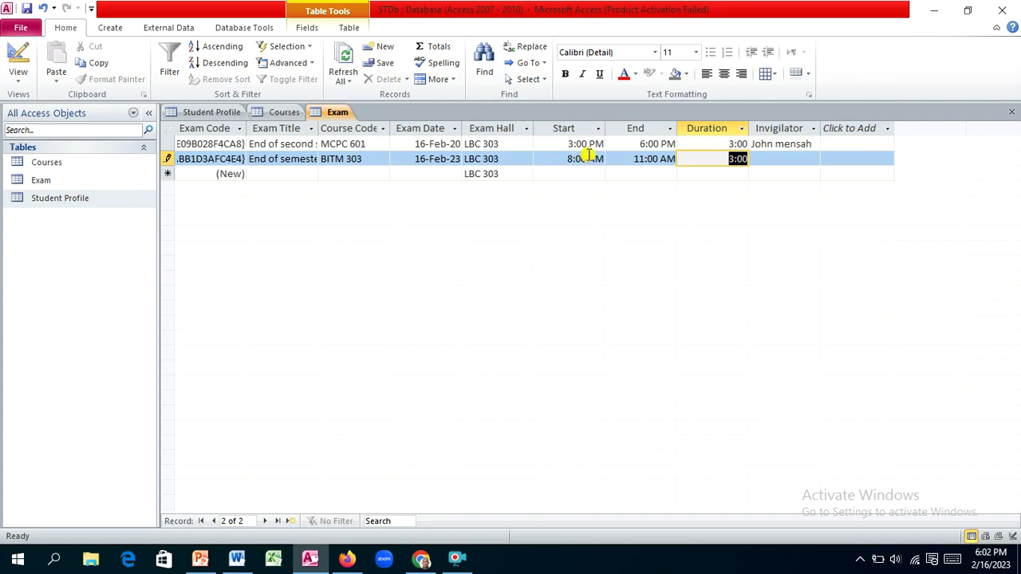
click(586, 159)
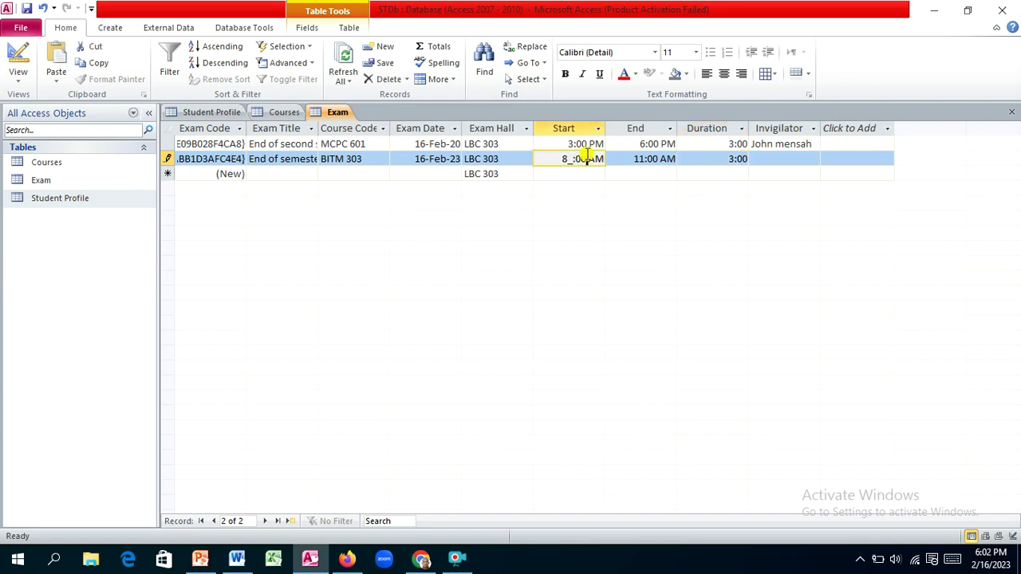
text(3)
key(Tab)
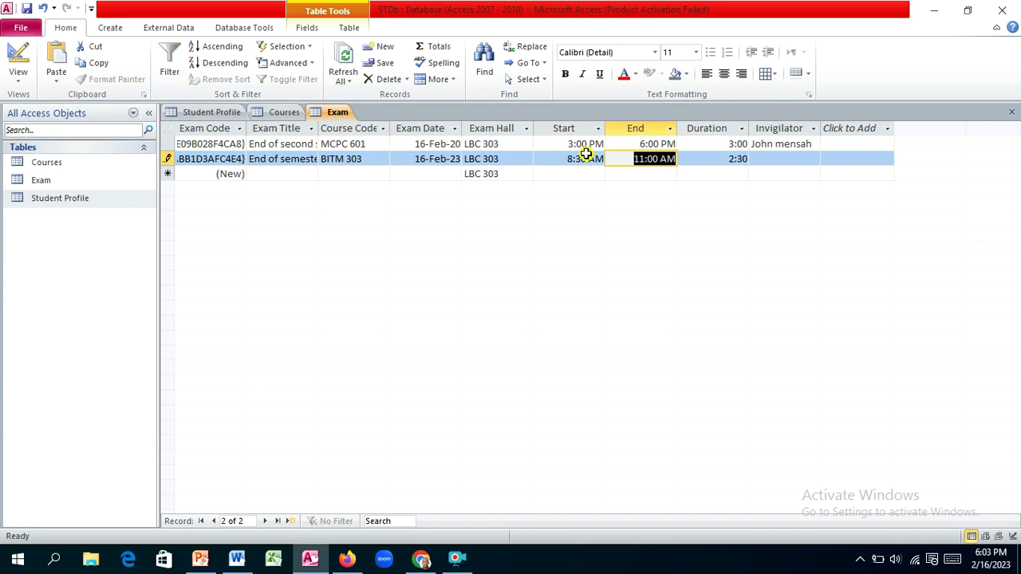
Enter the invigilator's name and commit the second exam record
key(Tab)
key(Tab)
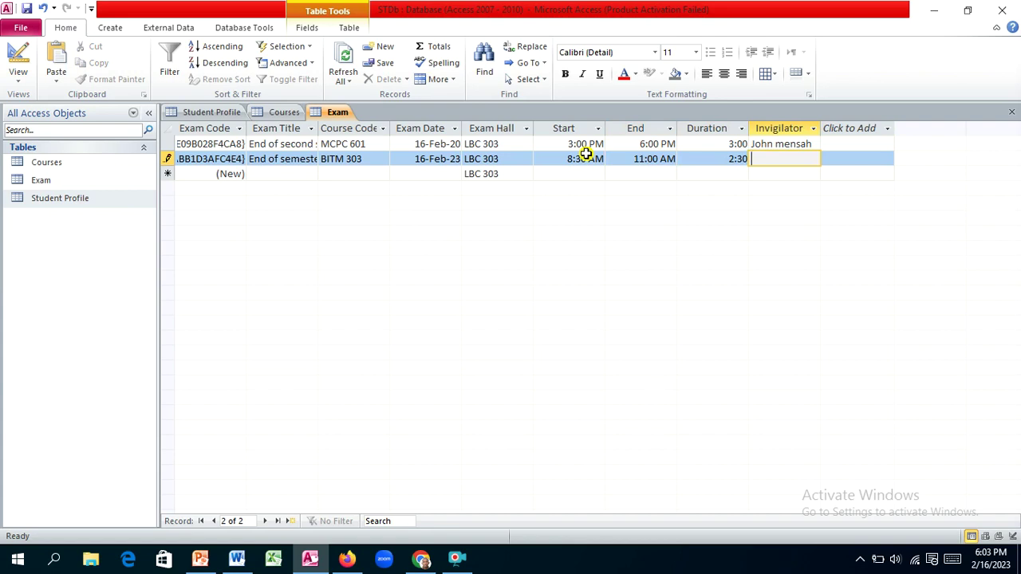
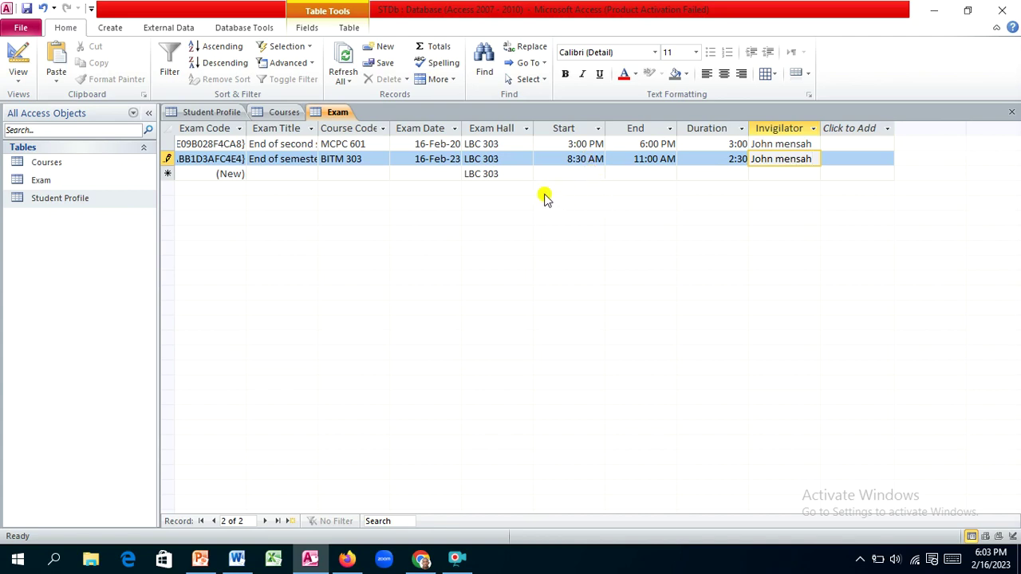
key(Tab)
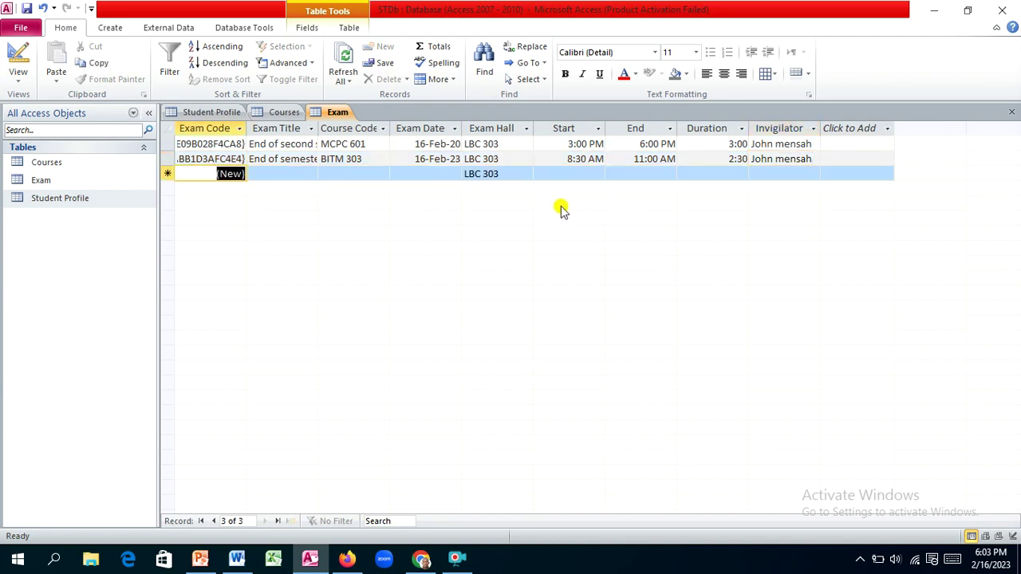